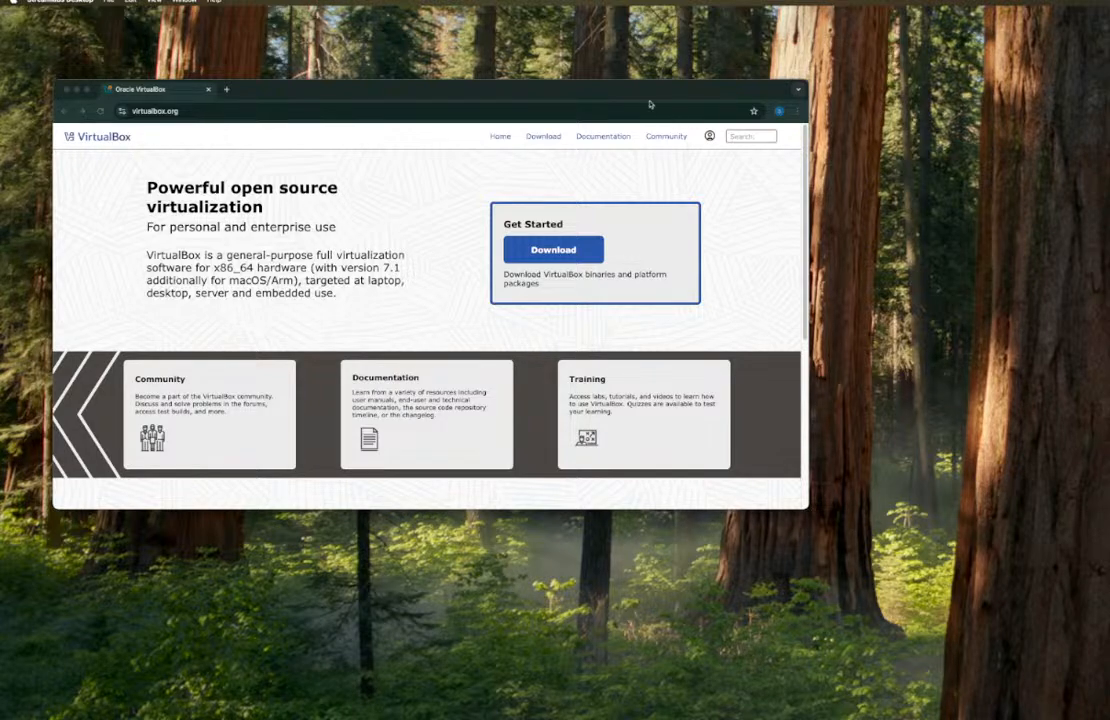
# - Enlarge the browser window and download the VirtualBox 7.1.6 package for Windows hosts from virtualbox.org
pyautogui.moveTo(625, 94); pyautogui.dragTo(607, 32)
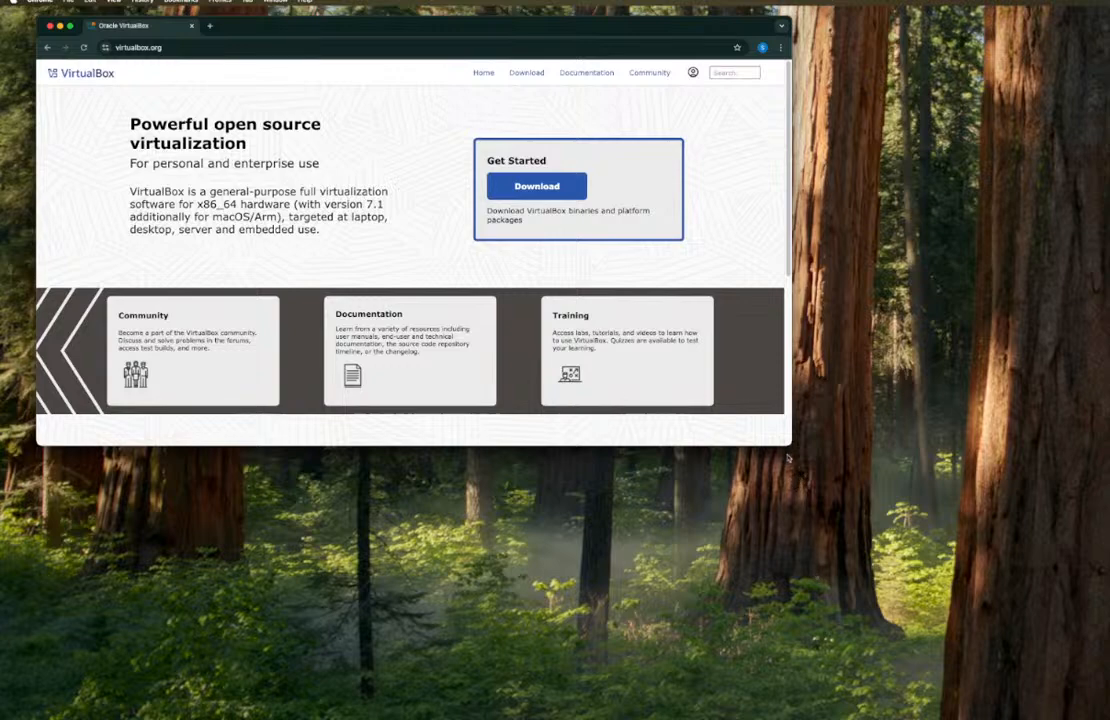
pyautogui.moveTo(789, 444); pyautogui.dragTo(1105, 700)
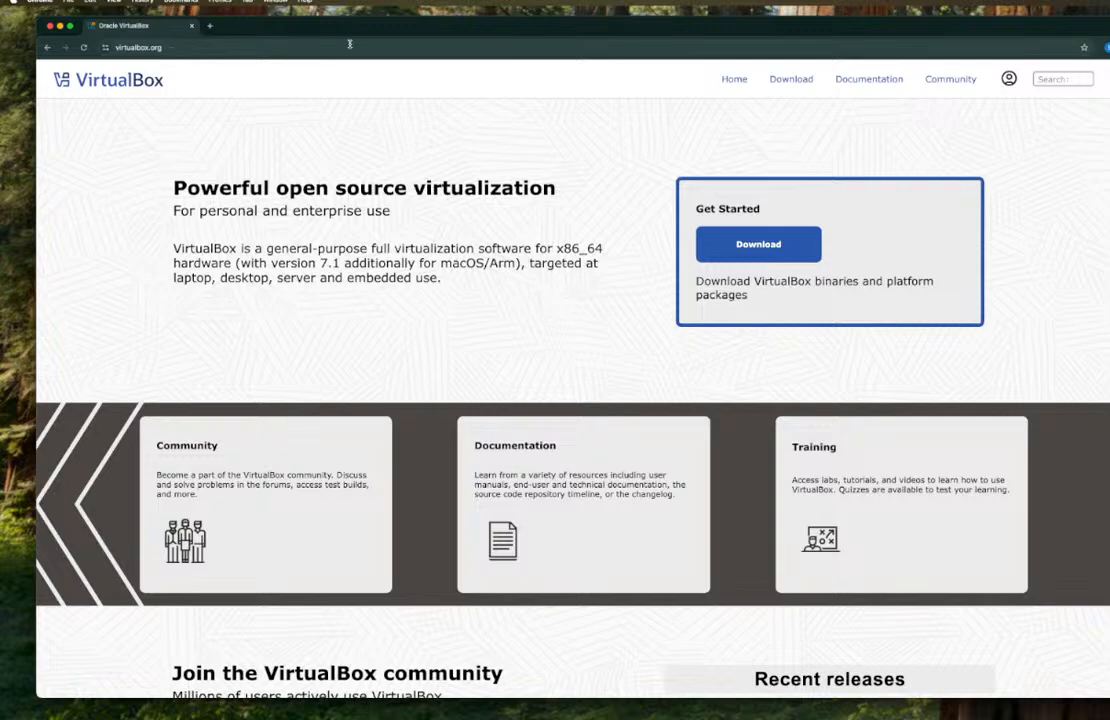
pyautogui.click(778, 245)
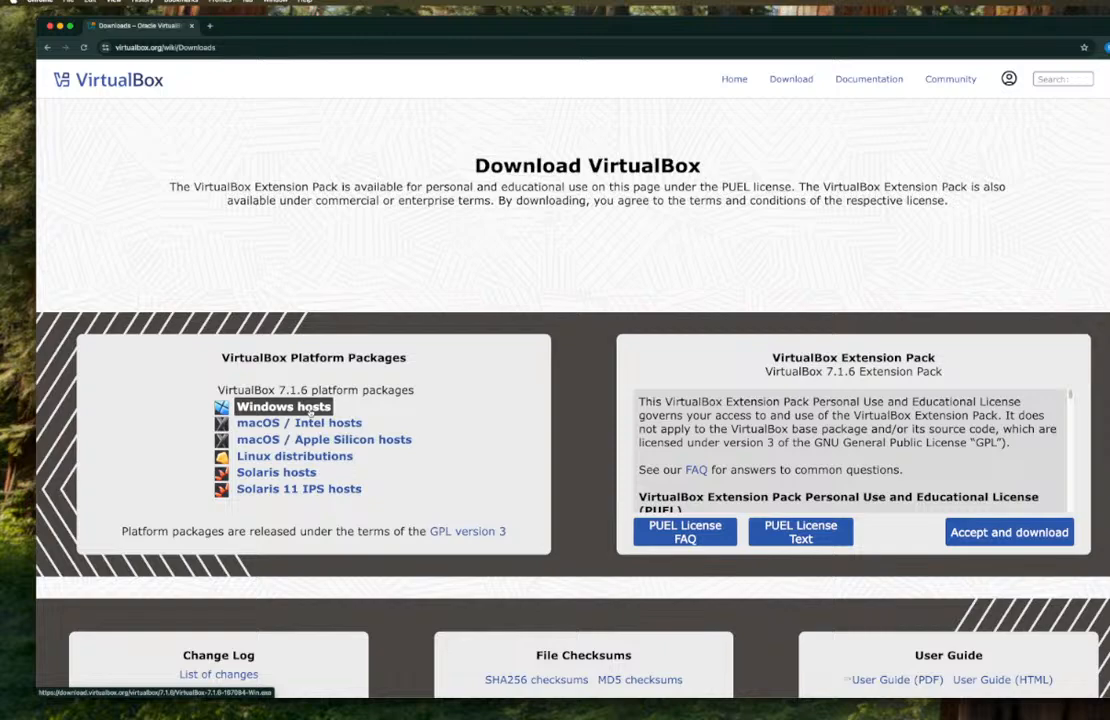
pyautogui.click(318, 410)
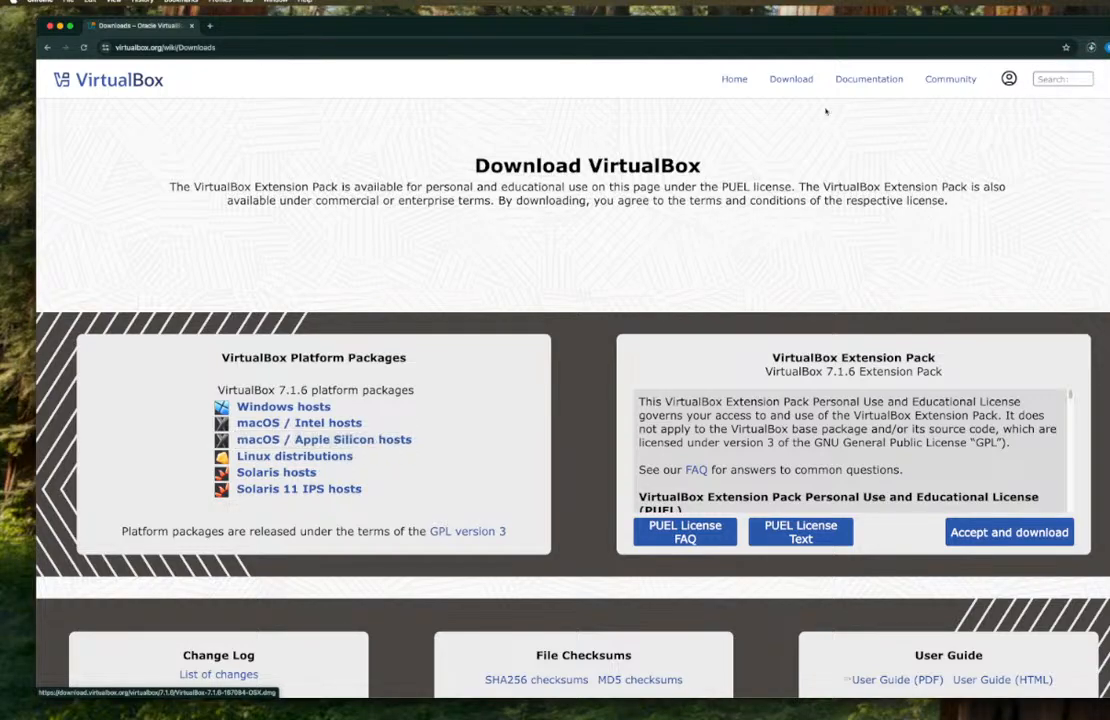
# - Open the recent downloads and show the downloaded VirtualBox-7.1.6-167084-Win.exe in its folder
pyautogui.click(1092, 48)
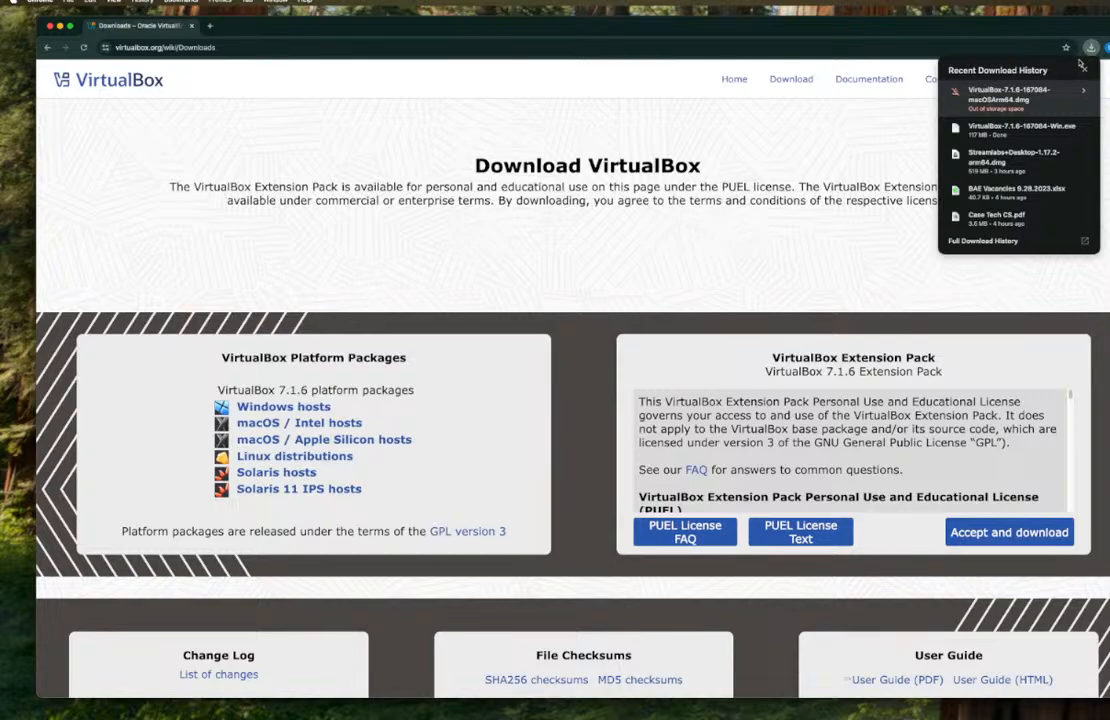
pyautogui.moveTo(1066, 132)
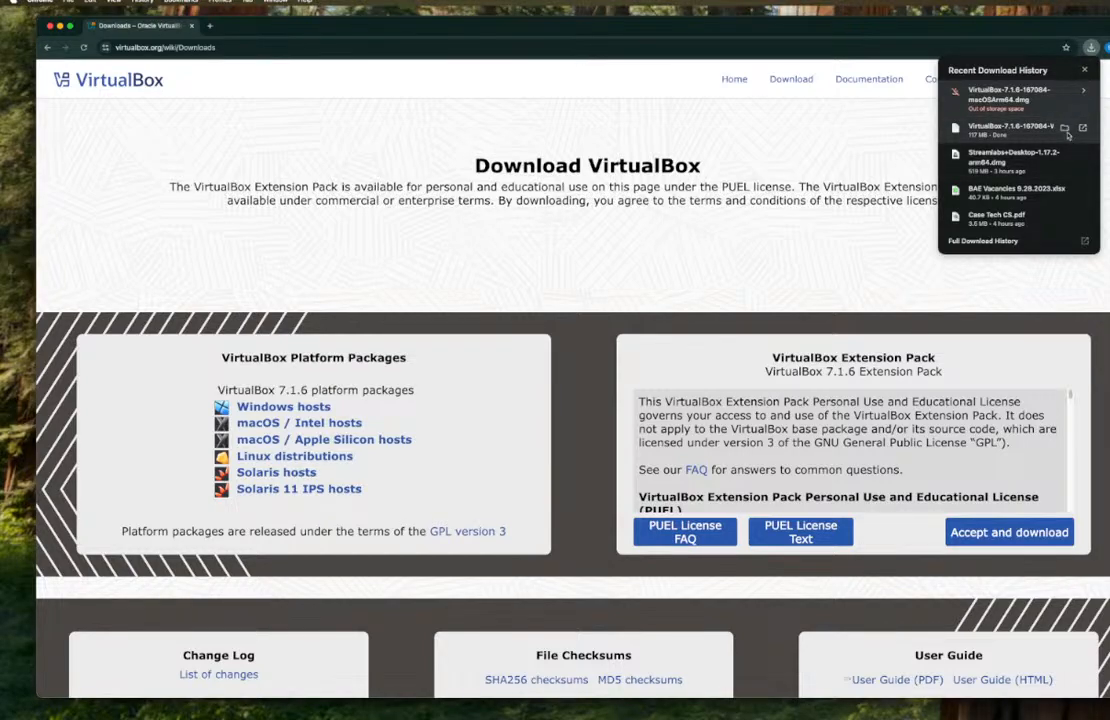
pyautogui.click(1065, 129)
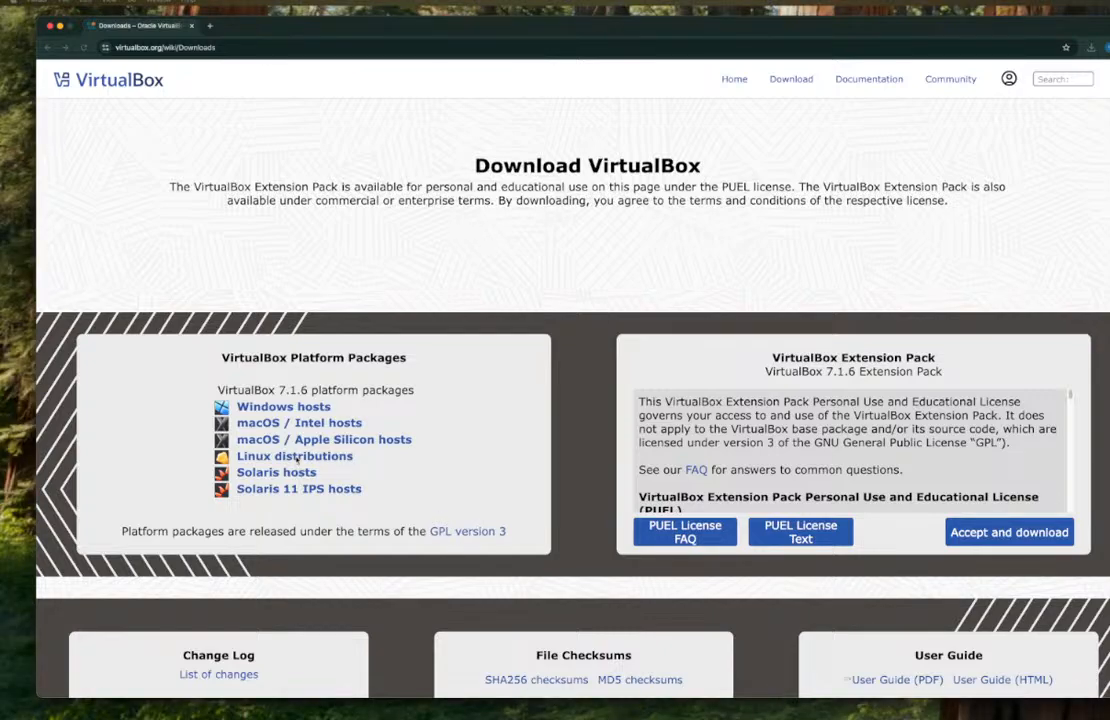
# - View the VirtualBox packages offered for Linux distributions and return to the main download page
pyautogui.click(296, 457)
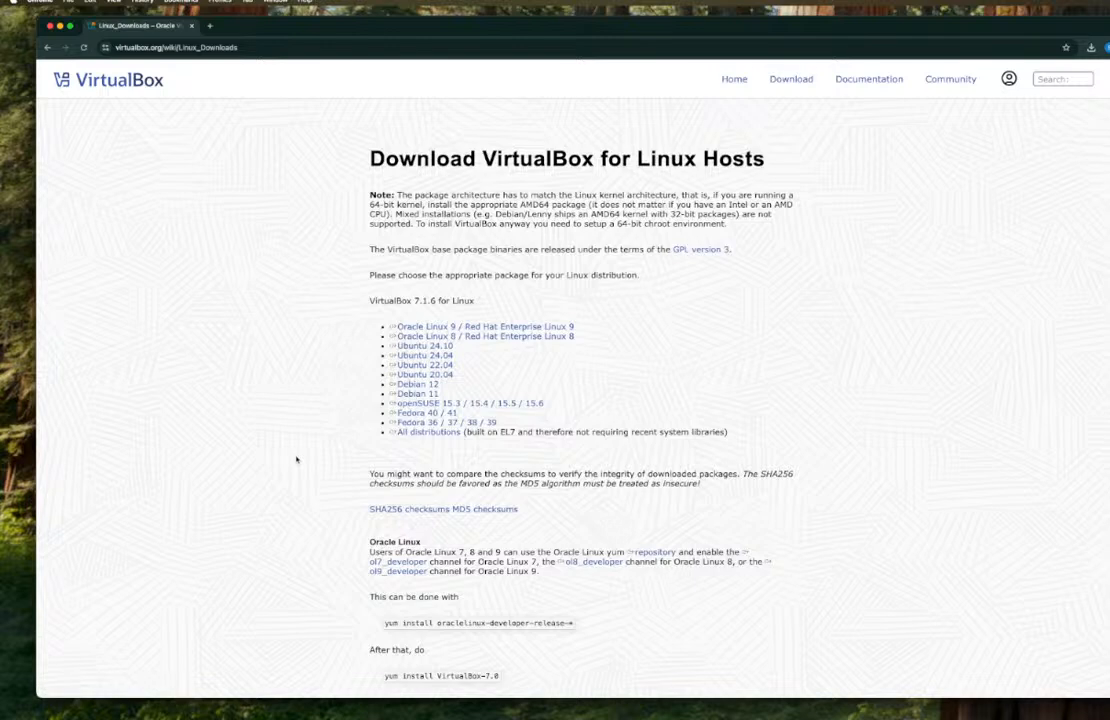
pyautogui.click(47, 47)
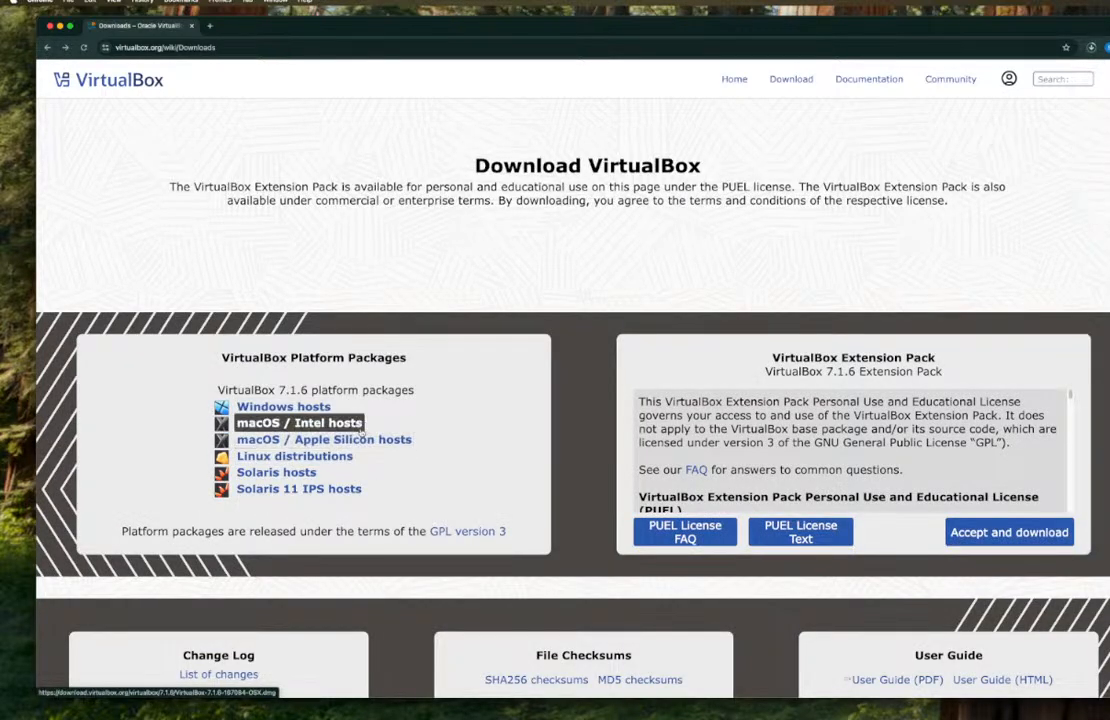
# - Download the VirtualBox 7.1.6 package for macOS / Apple Silicon hosts and check it in the recent downloads
pyautogui.click(356, 425)
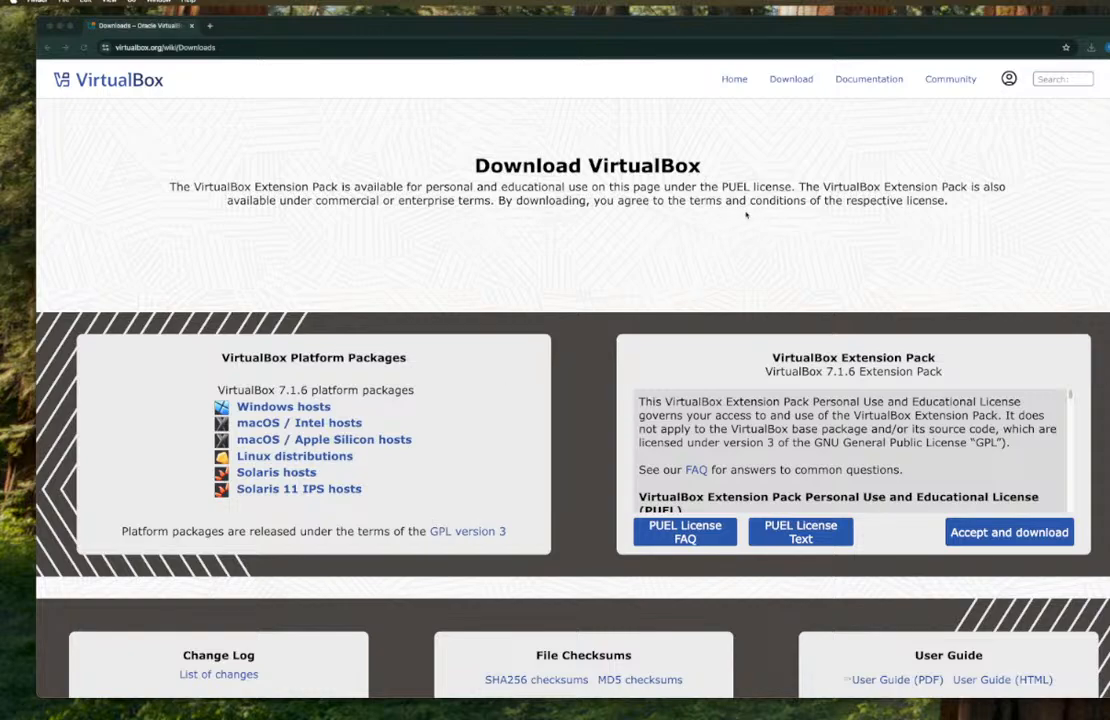
pyautogui.click(1091, 47)
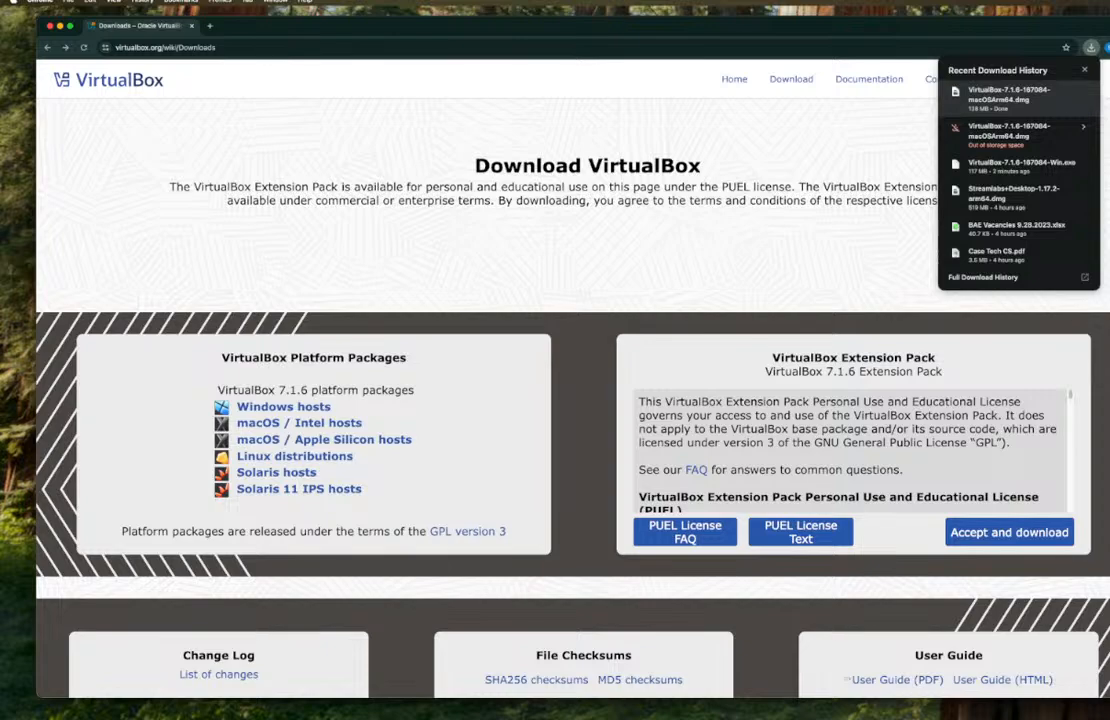
pyautogui.press('Escape')
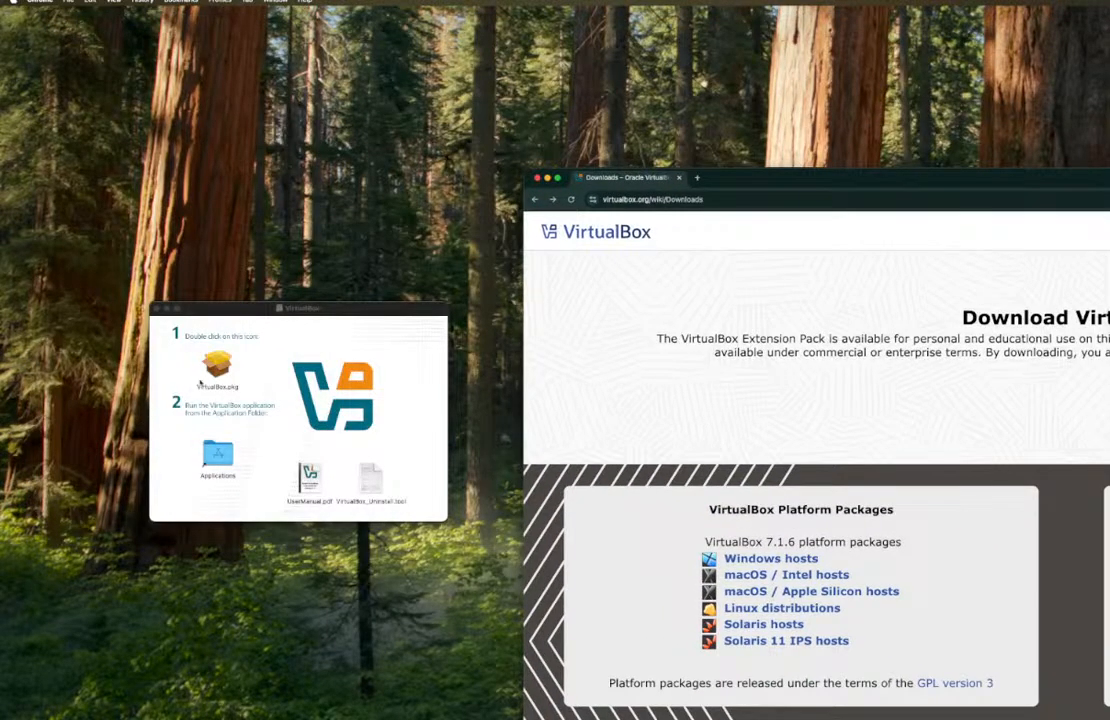
# - Try to copy VirtualBox.pkg from the VirtualBox disk image to the Applications folder, and close the disk image window
pyautogui.moveTo(217, 366); pyautogui.dragTo(216, 452)
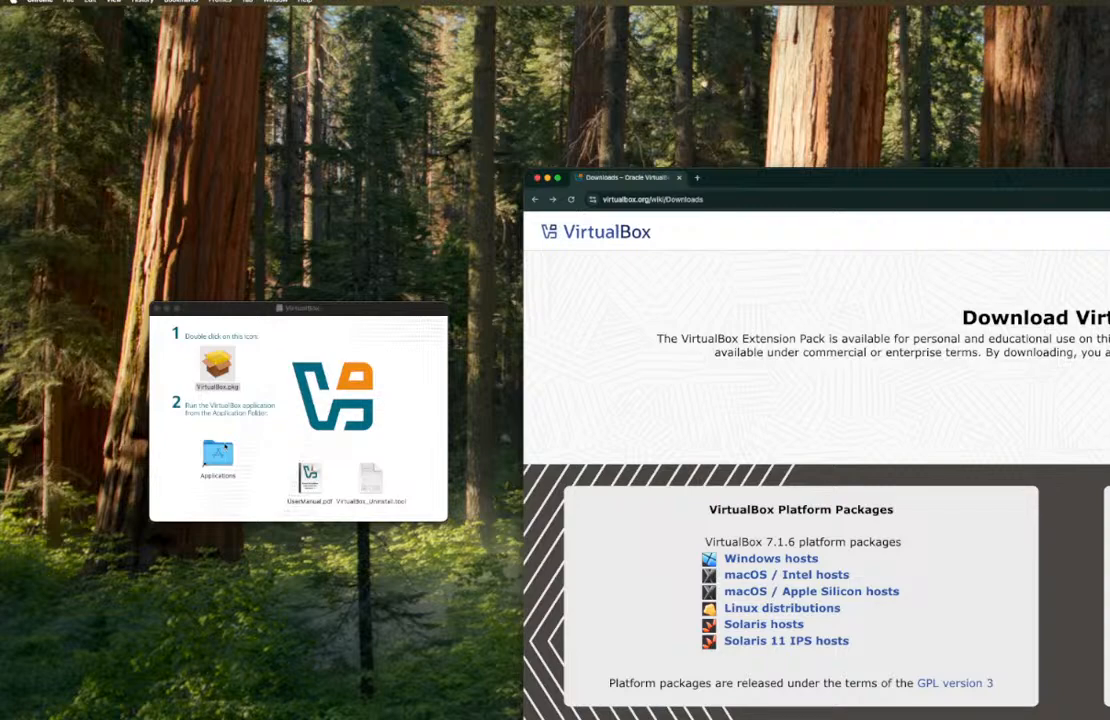
pyautogui.click(156, 310)
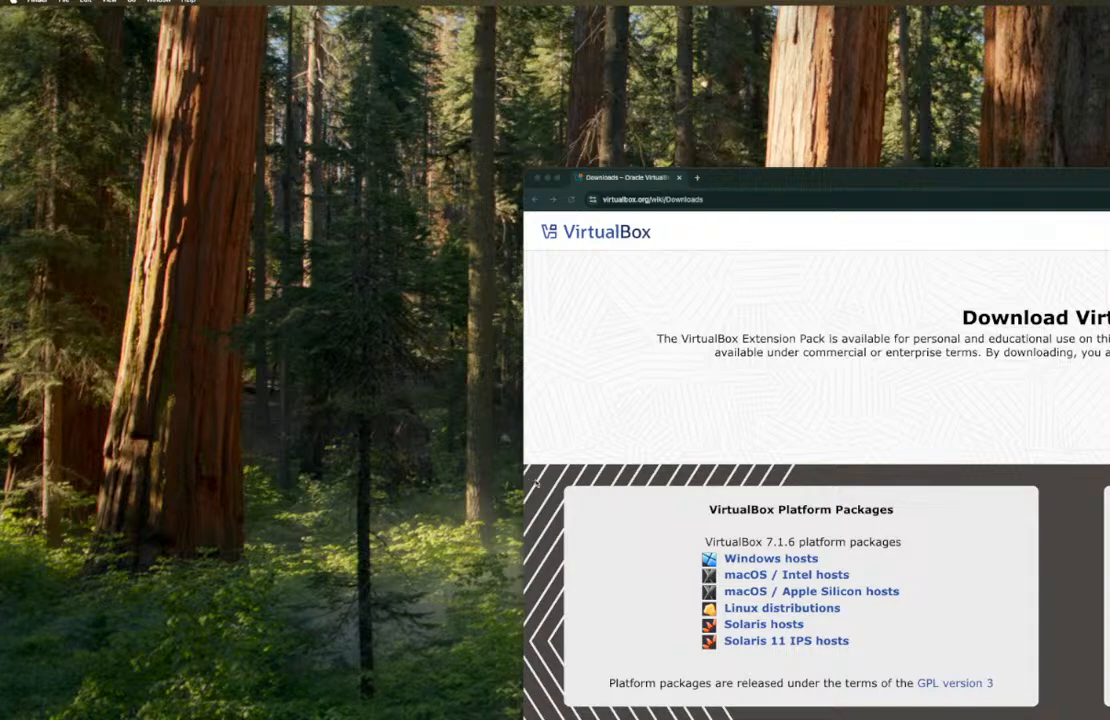
# - Try to launch VirtualBox through a Spotlight search for "virtualbox", and close the web page window
pyautogui.scroll(-1, 816, 465)
pyautogui.press('super+space')
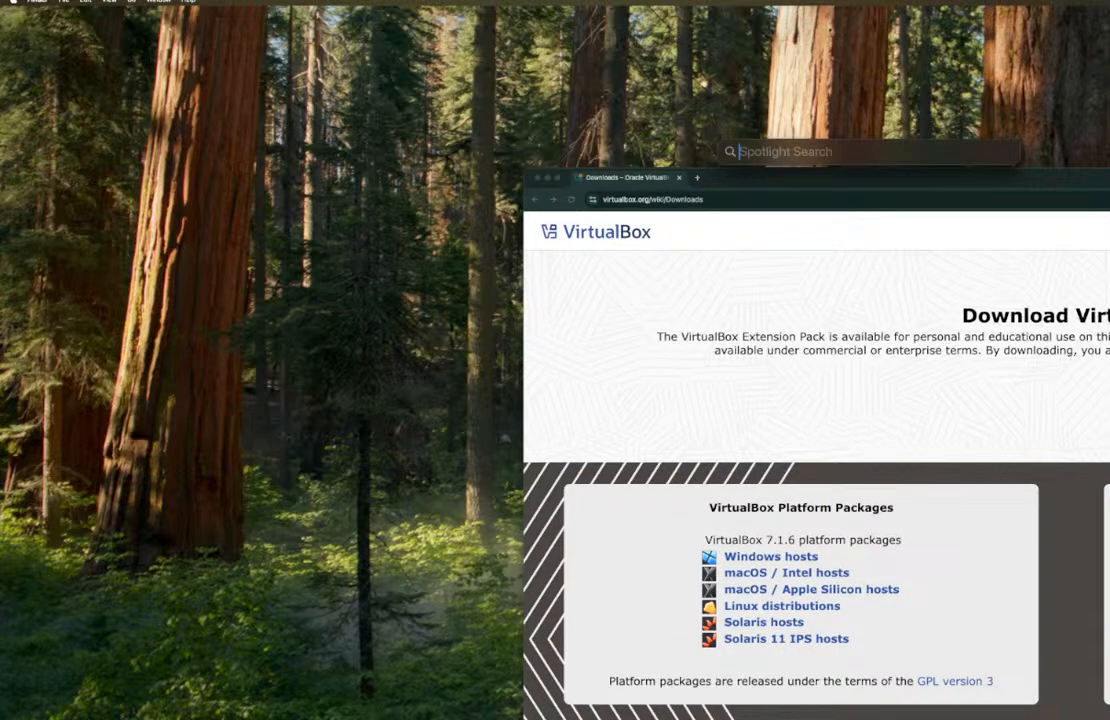
pyautogui.write('virtua')
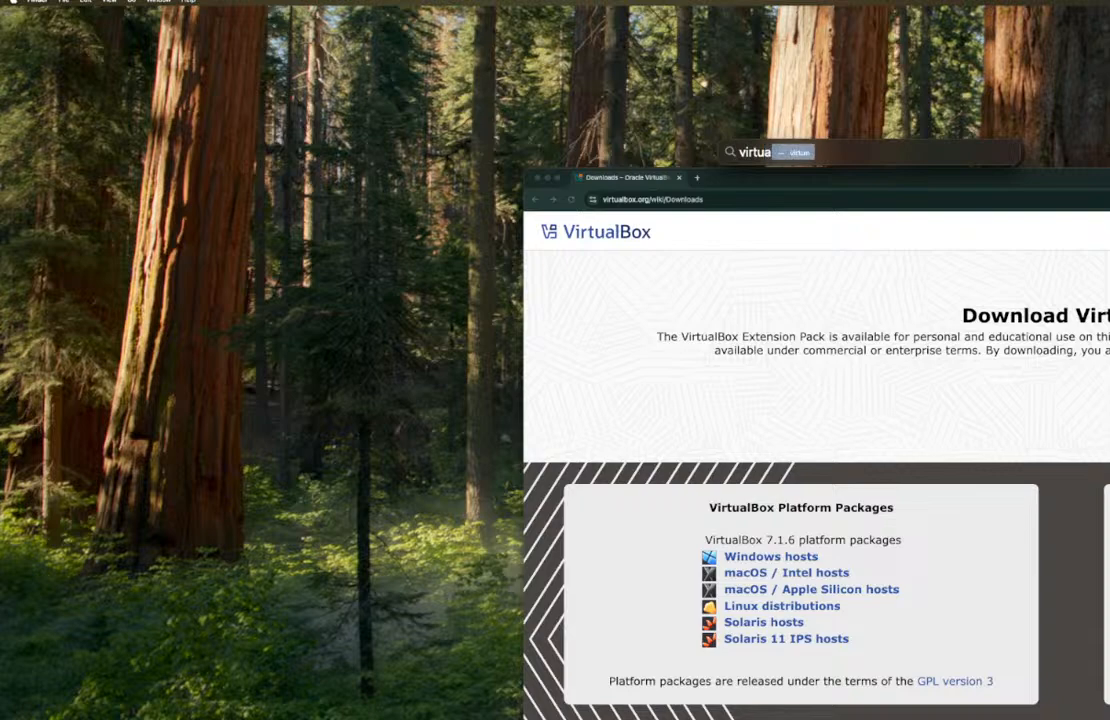
pyautogui.write('lbox')
pyautogui.press('Return')
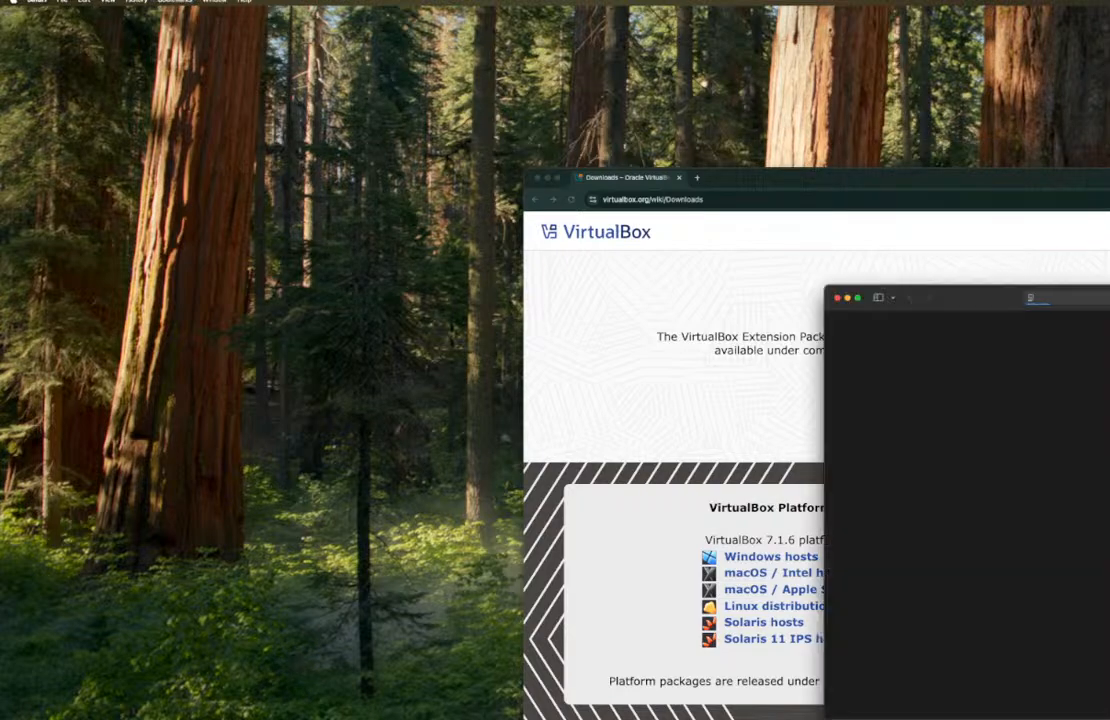
pyautogui.click(839, 299)
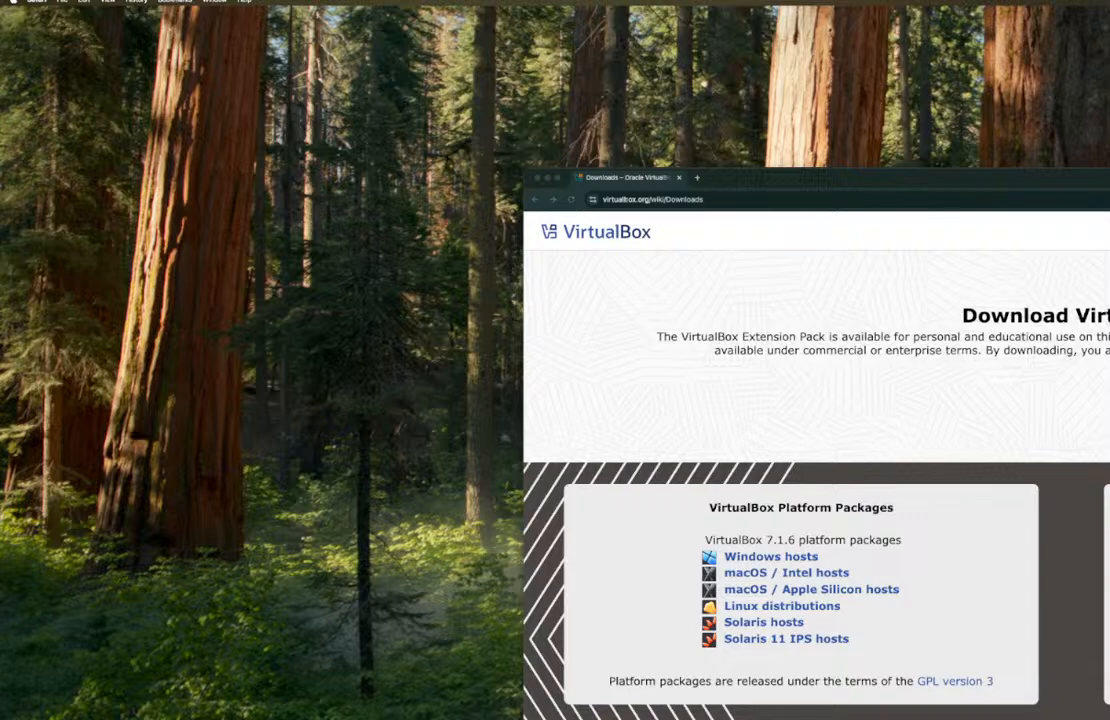
# - Try copying VirtualBox.pkg from the disk image into the Applications folder again, and open that folder
pyautogui.press('super+Tab')
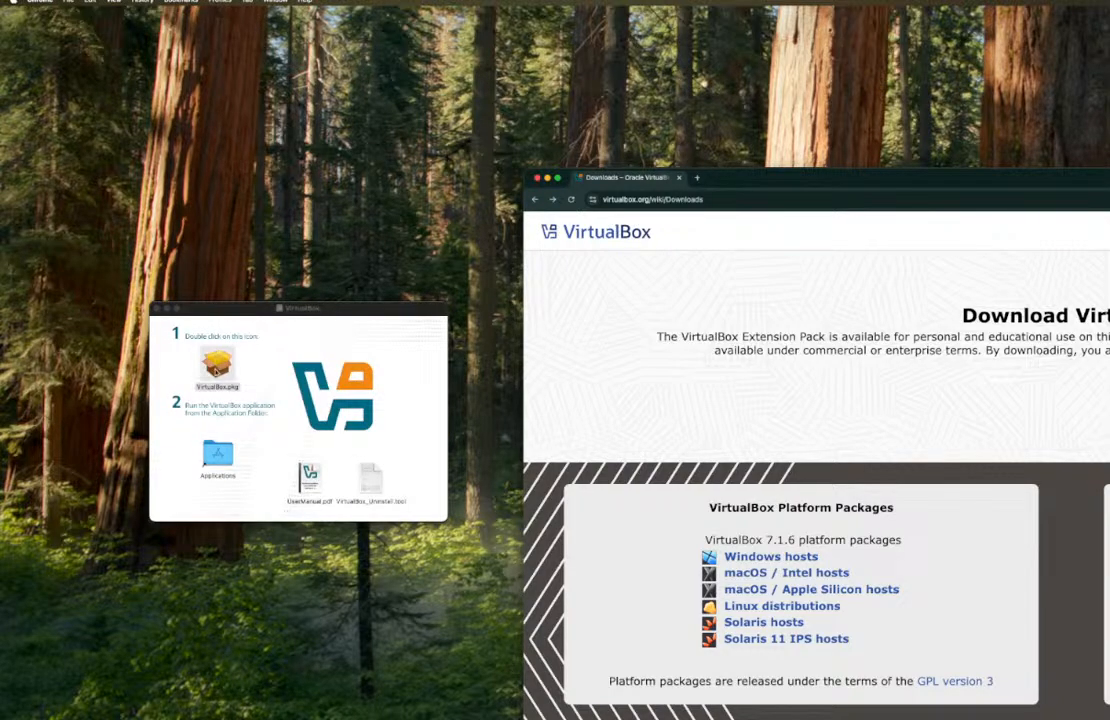
pyautogui.moveTo(215, 371); pyautogui.dragTo(219, 458)
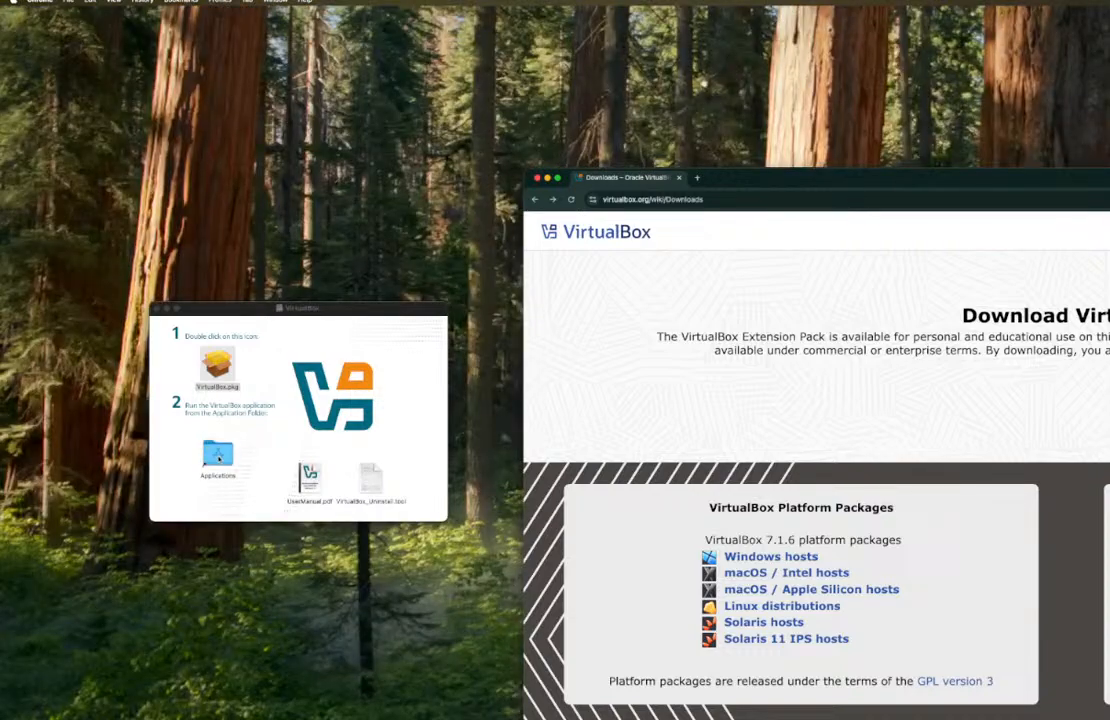
pyautogui.doubleClick(219, 458)
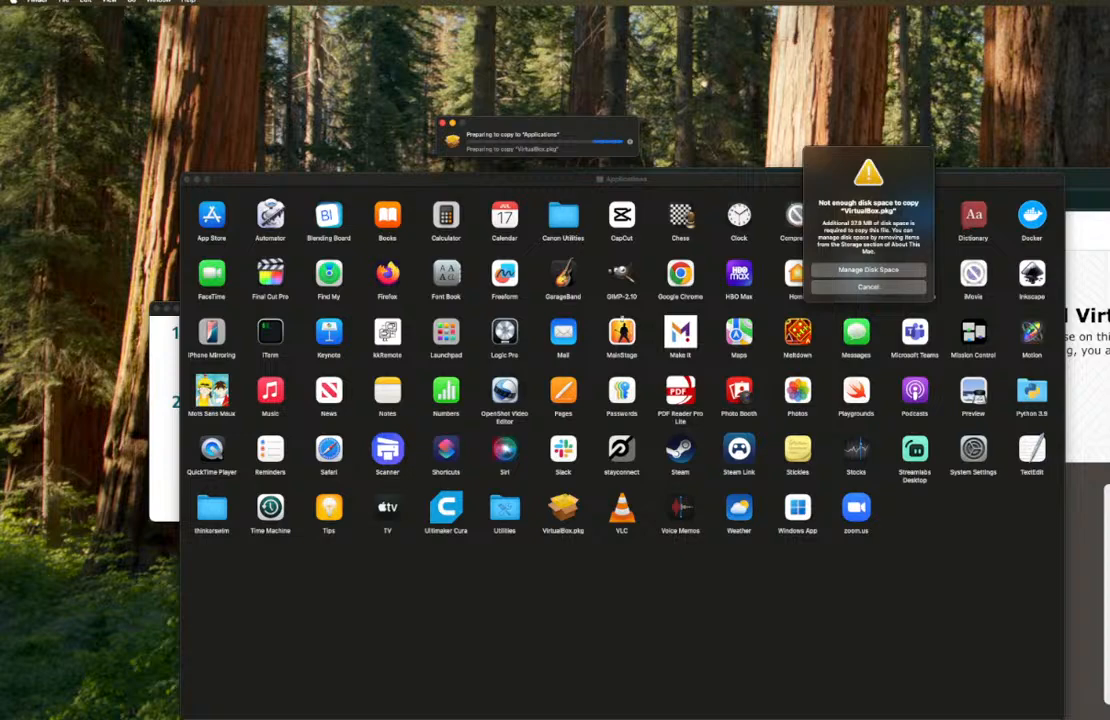
# - Permanently erase the items in the Trash to free up disk space
pyautogui.press('shift+super+BackSpace')
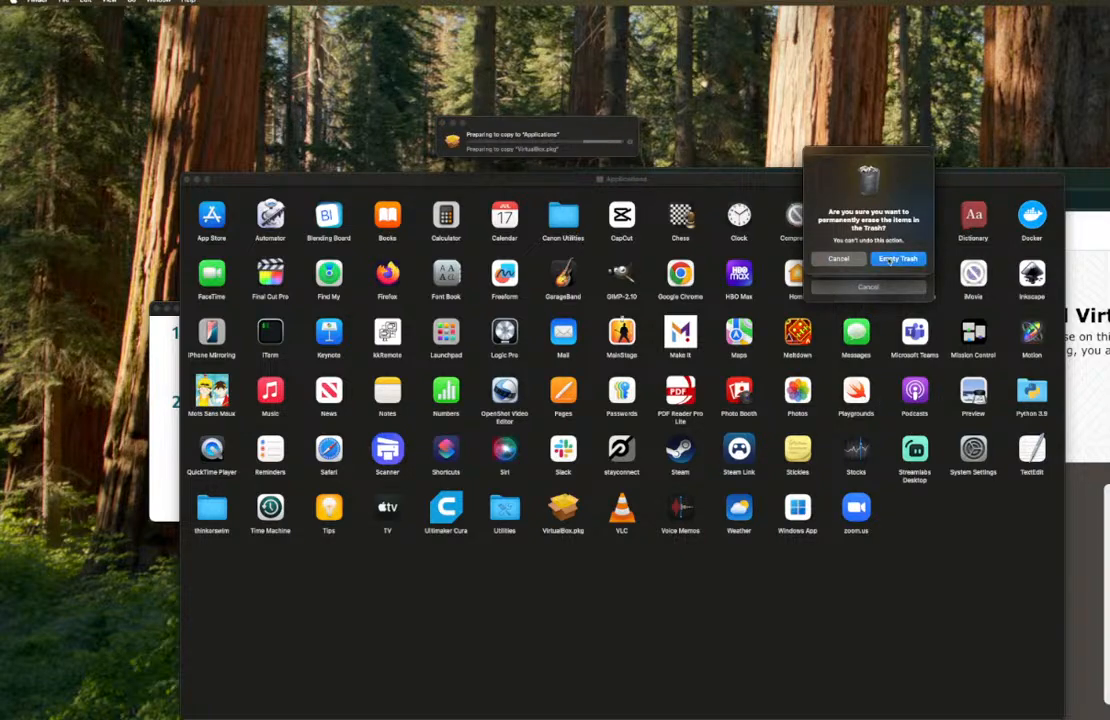
pyautogui.click(888, 259)
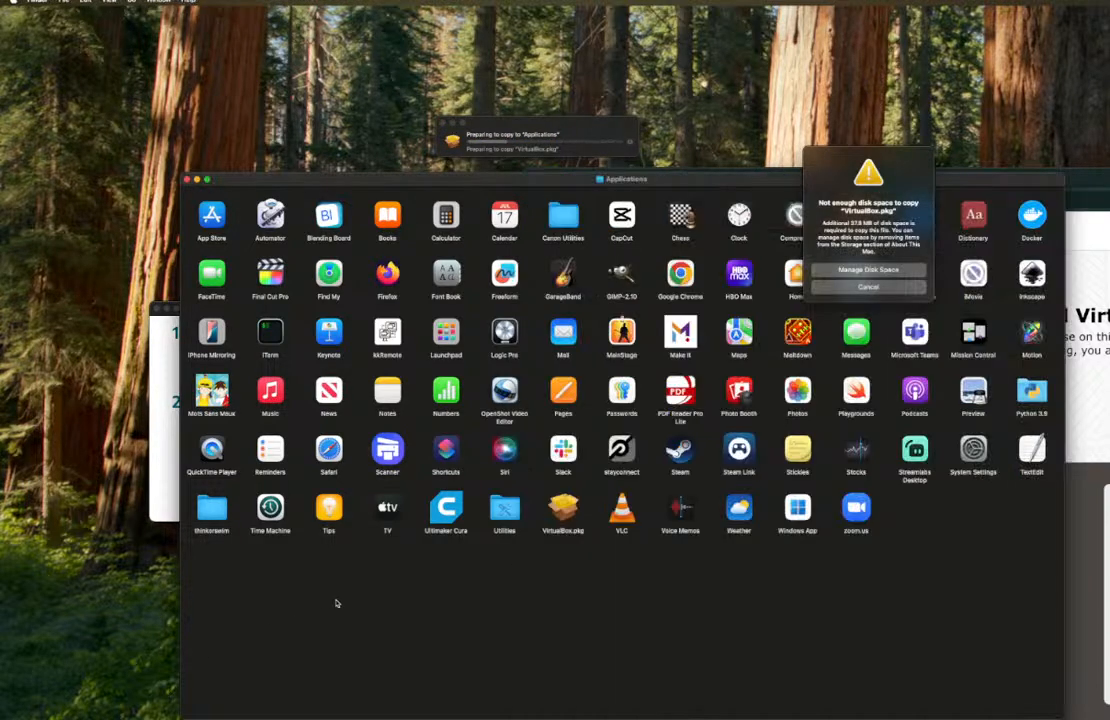
pyautogui.click(334, 601)
# - Rearrange the Applications, VirtualBox disk image and browser windows so the disk image contents are uncovered
pyautogui.moveTo(561, 182); pyautogui.dragTo(592, 383)
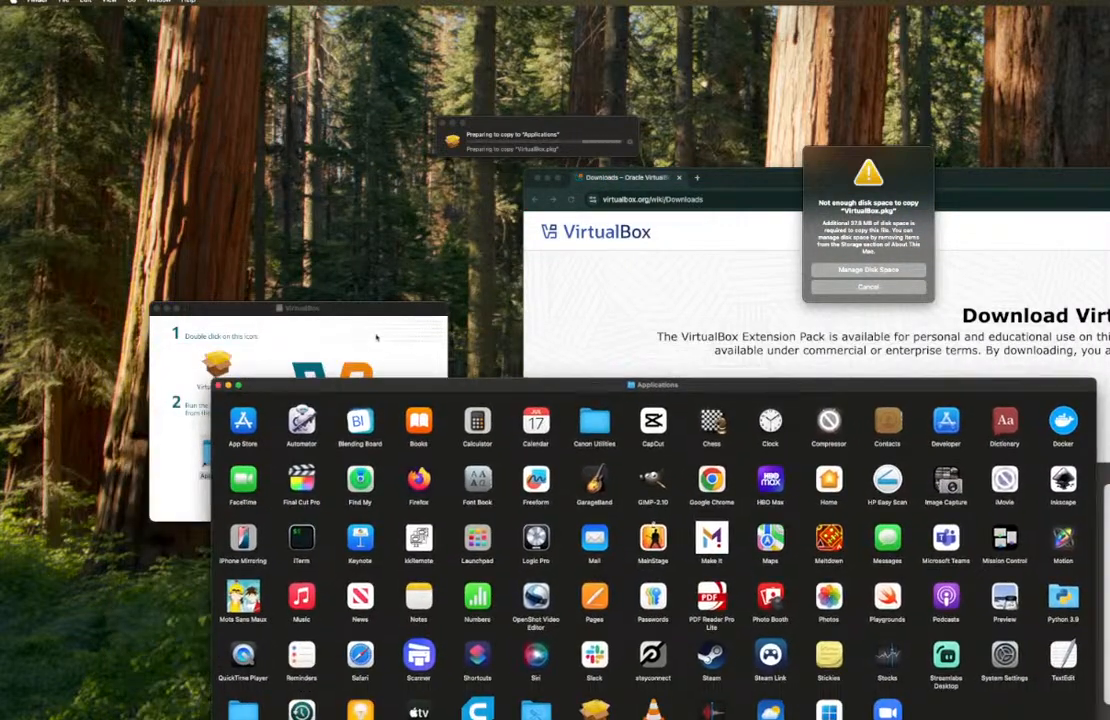
pyautogui.moveTo(341, 308); pyautogui.dragTo(287, 150)
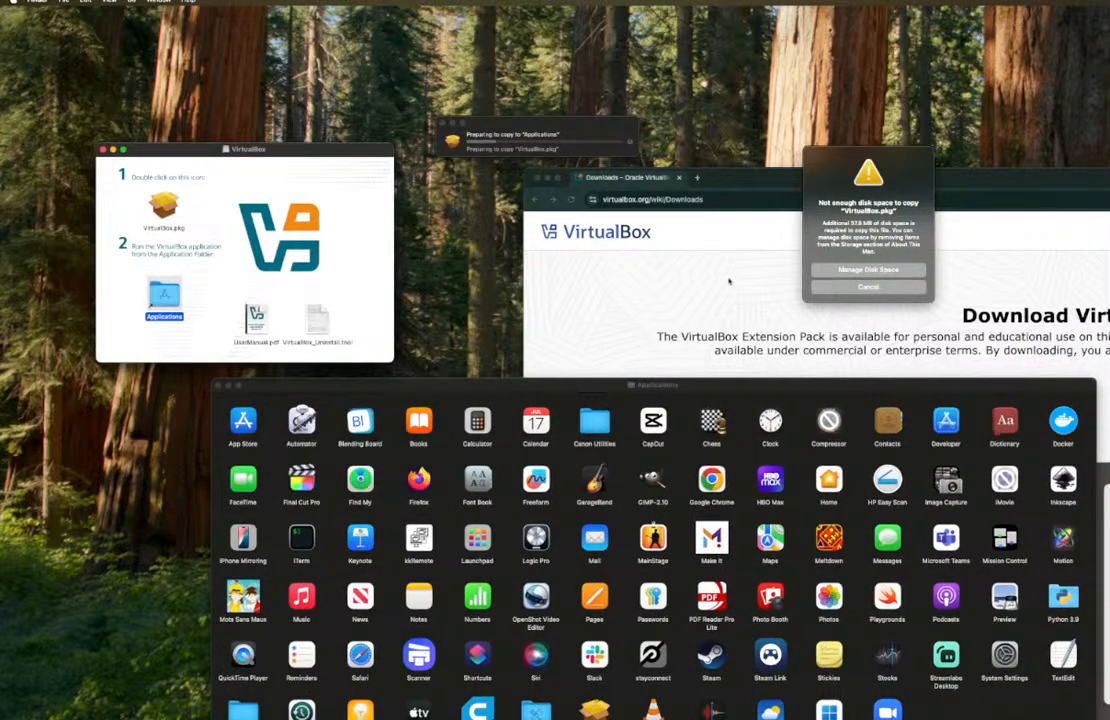
pyautogui.moveTo(1026, 180); pyautogui.dragTo(1022, 172)
pyautogui.moveTo(691, 173); pyautogui.dragTo(808, 44)
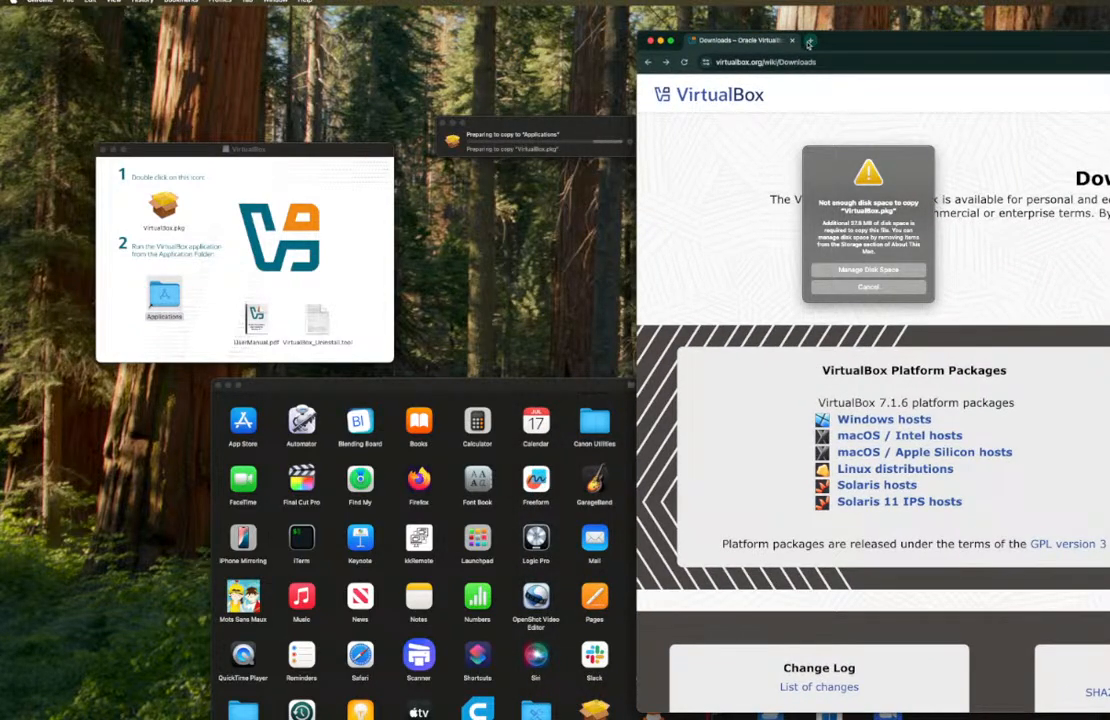
# - Search Google for "ubuntu" in a new browser tab
pyautogui.click(808, 41)
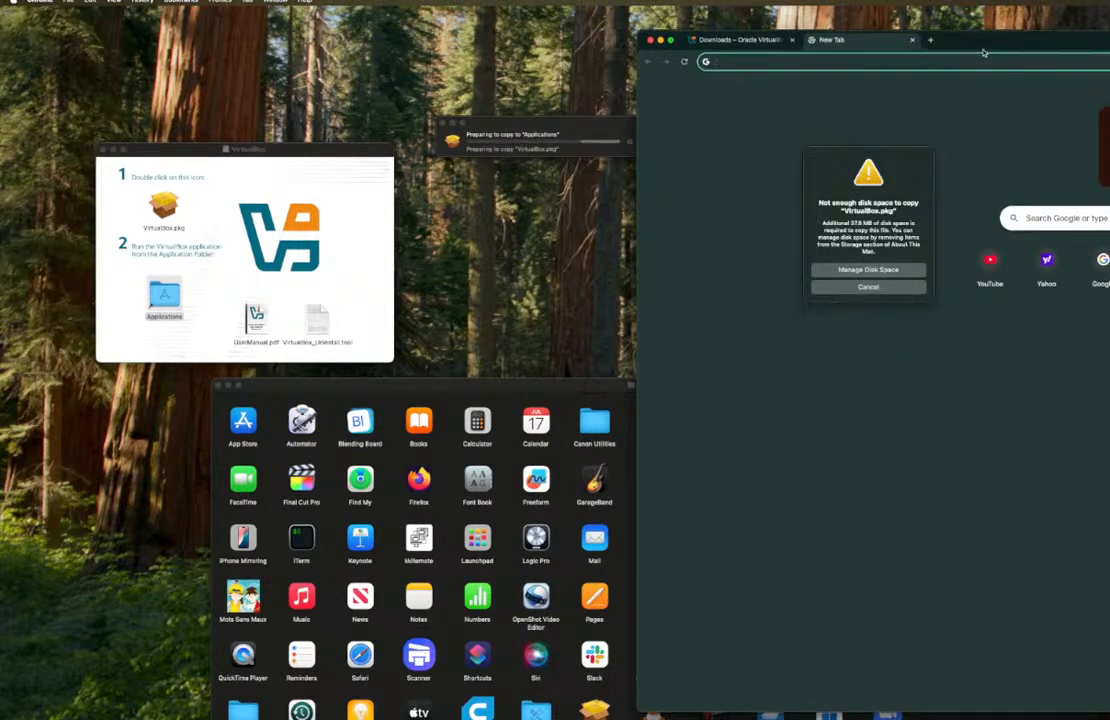
pyautogui.moveTo(983, 53); pyautogui.dragTo(794, 659)
pyautogui.click(736, 668)
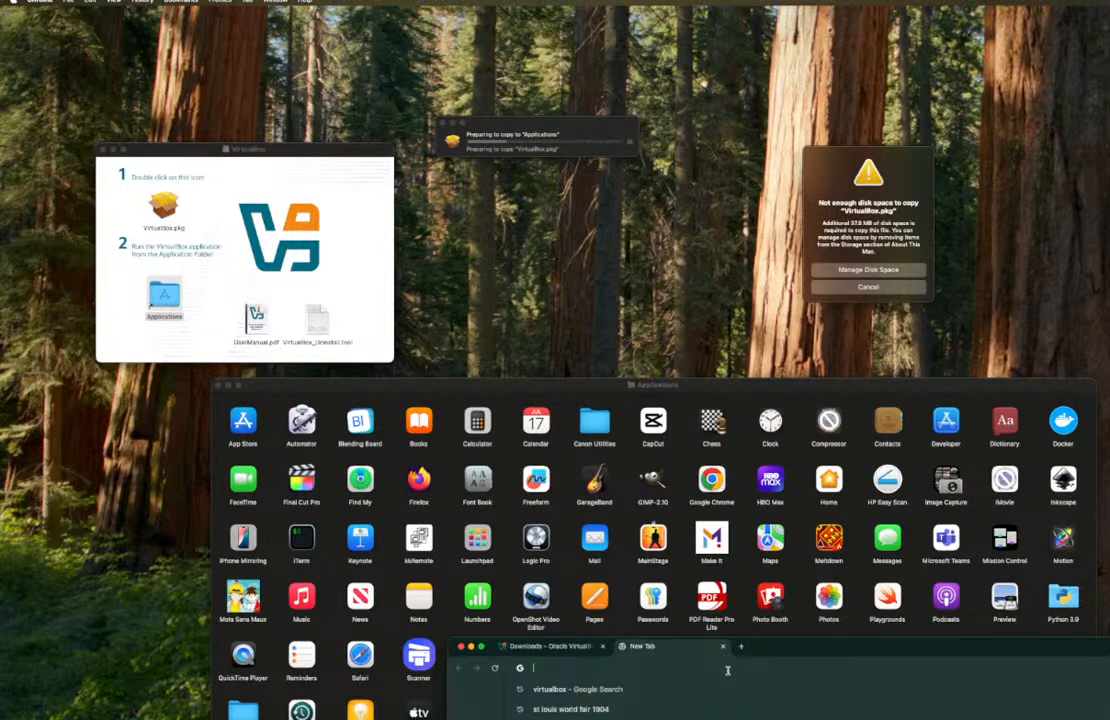
pyautogui.write('bu')
pyautogui.press('BackSpace')
pyautogui.press('BackSpace')
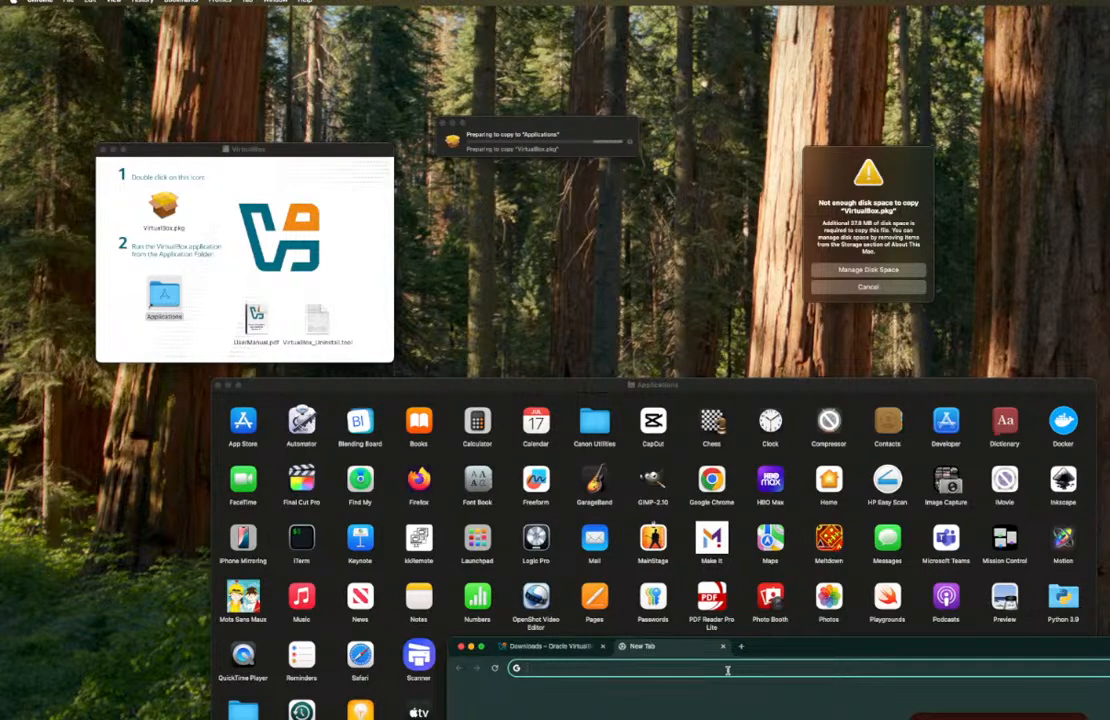
pyautogui.write('ubuntu')
pyautogui.press('Return')
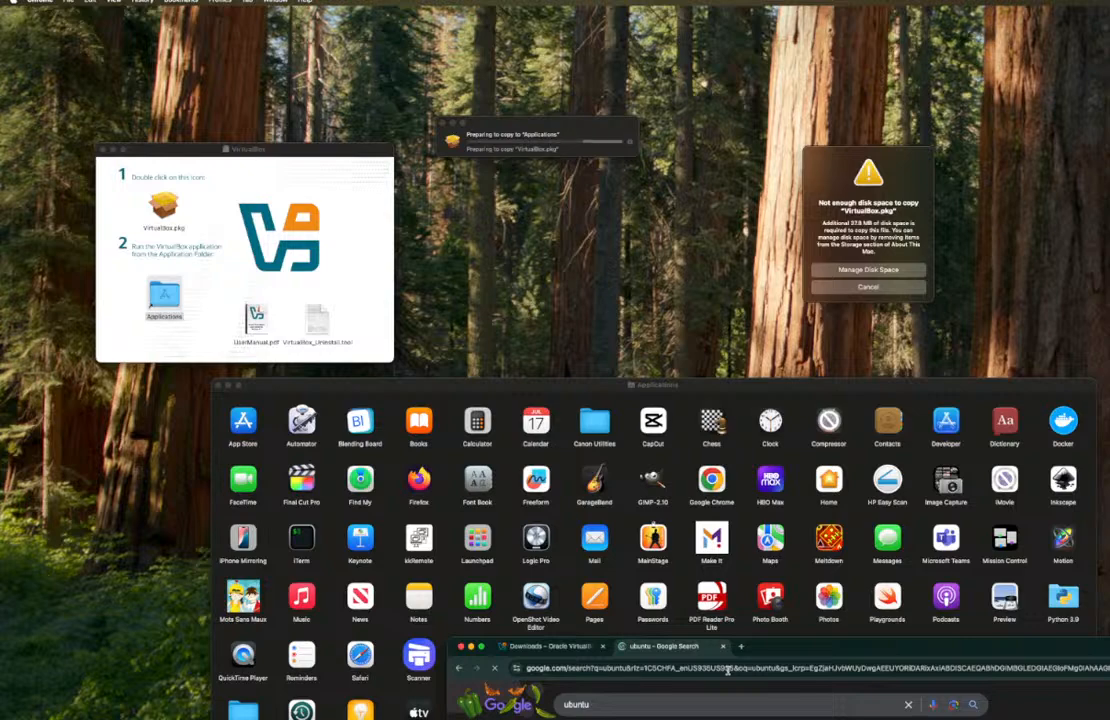
# - Open the Download Ubuntu Desktop page from the search results and choose to manage its tracker settings
pyautogui.moveTo(818, 663); pyautogui.dragTo(831, 213)
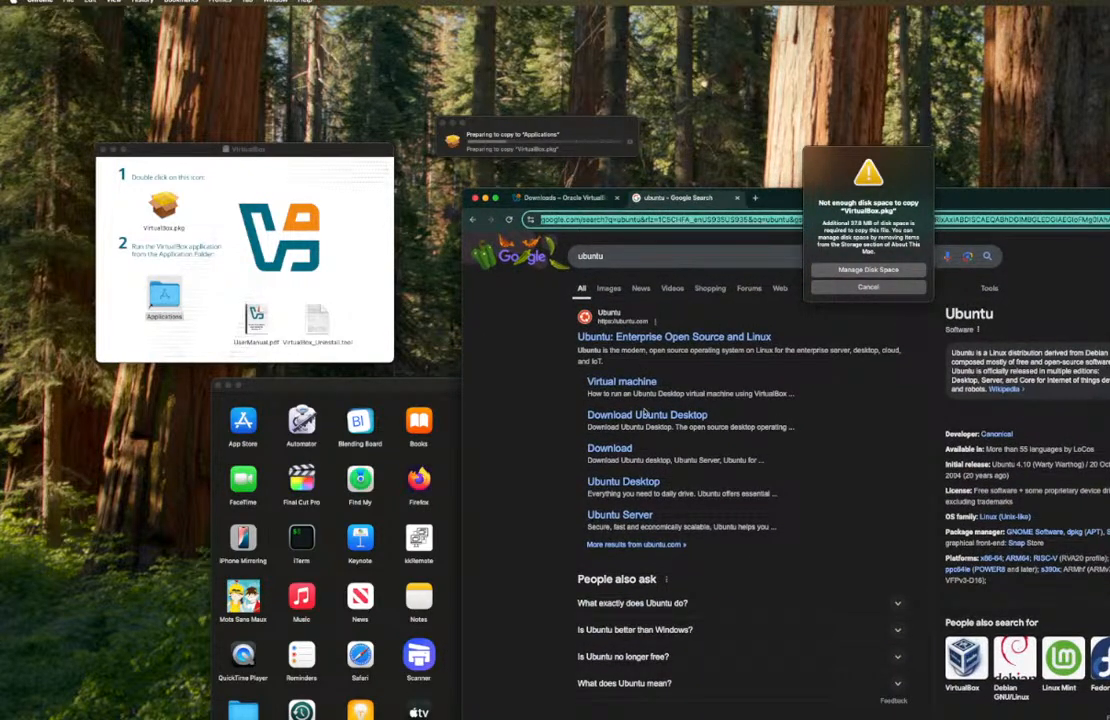
pyautogui.click(643, 414)
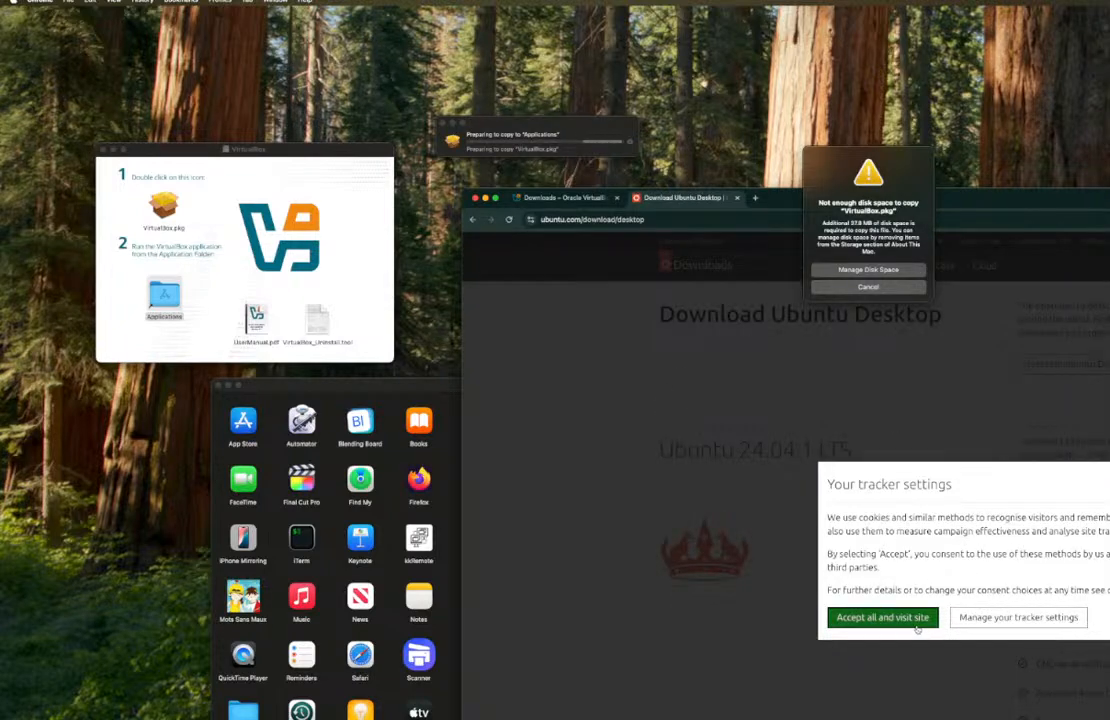
pyautogui.click(980, 620)
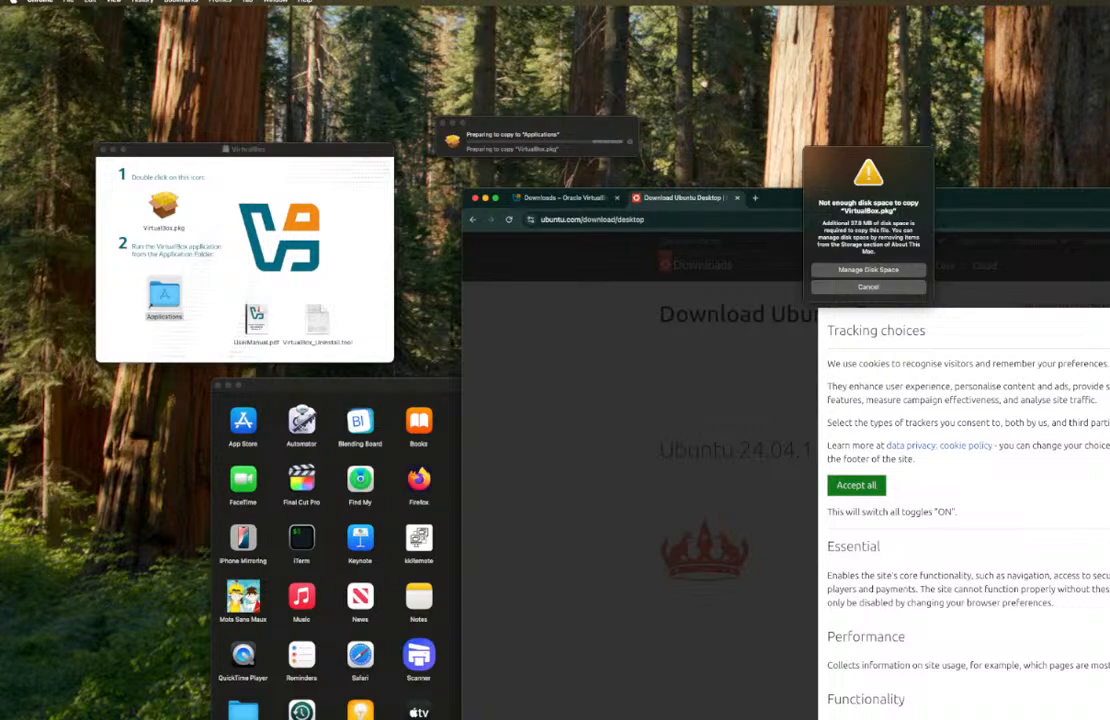
# - Cancel the blocked copy of VirtualBox.pkg and copy the package from the disk image to Applications once more
pyautogui.moveTo(837, 408); pyautogui.dragTo(900, 285)
pyautogui.click(900, 286)
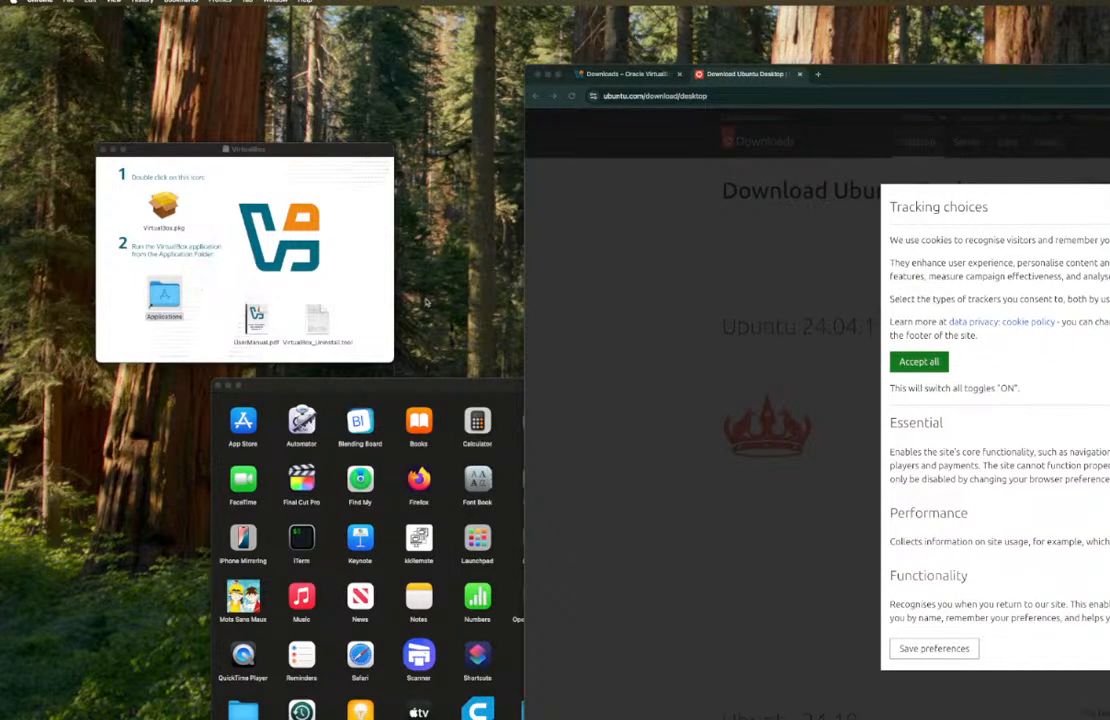
pyautogui.moveTo(164, 205); pyautogui.dragTo(164, 295)
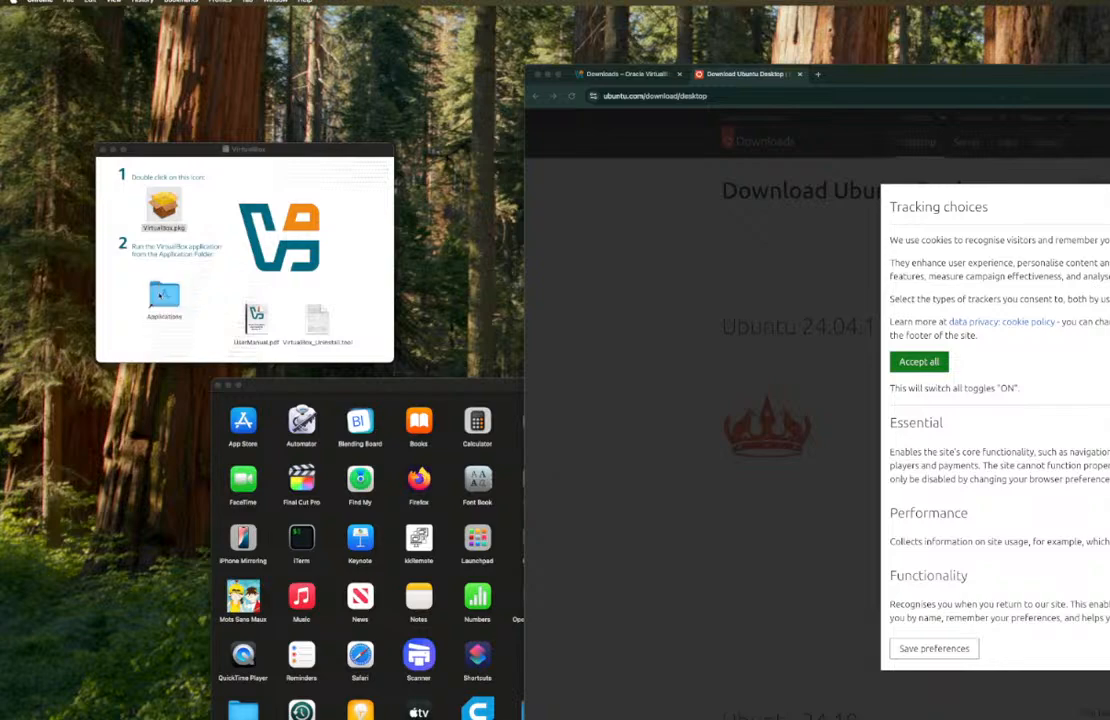
# - Replace the existing VirtualBox.pkg in Applications with the new copy and move the Applications window up into full view
pyautogui.click(518, 138)
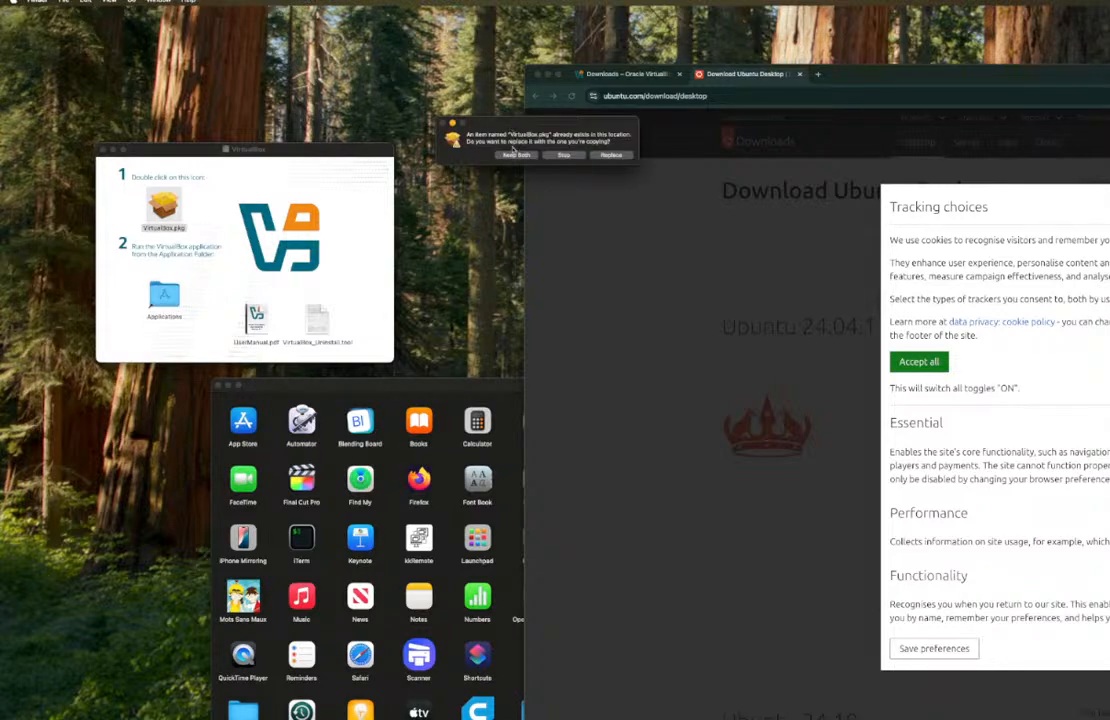
pyautogui.click(610, 155)
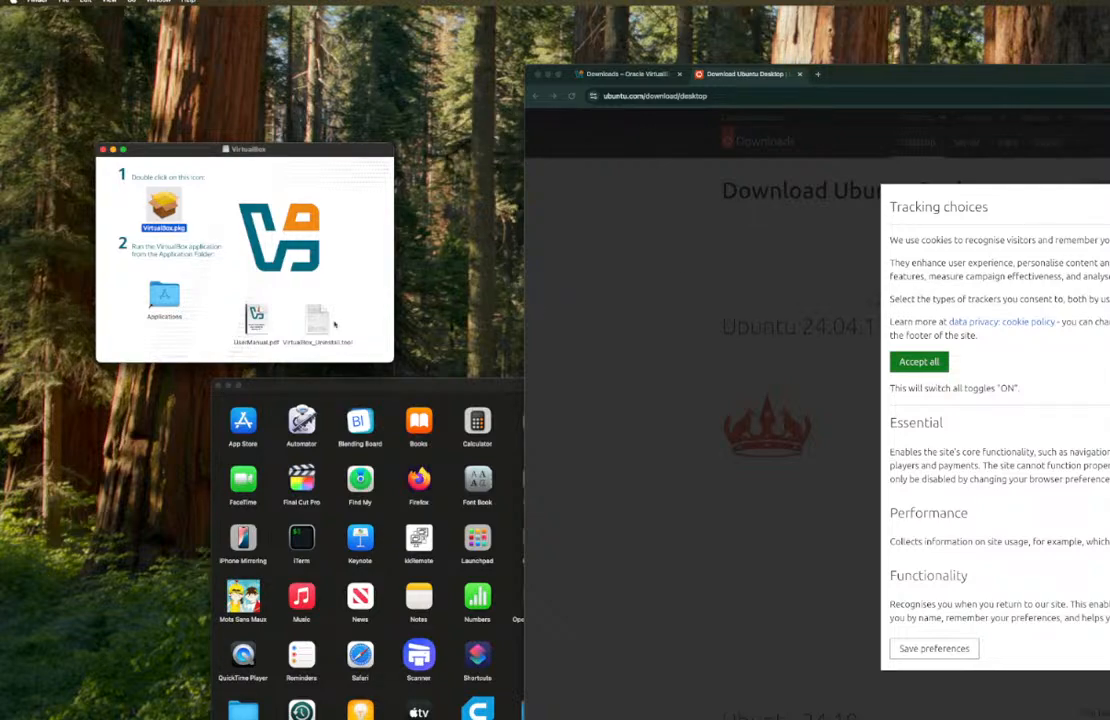
pyautogui.moveTo(312, 383); pyautogui.dragTo(341, 118)
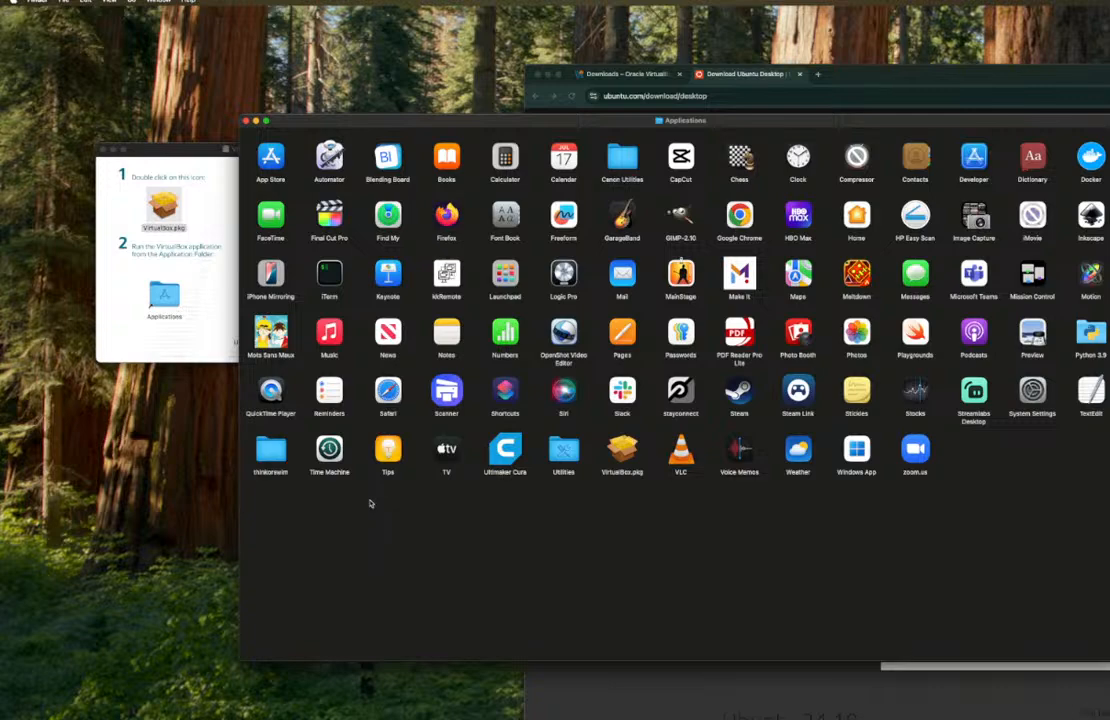
# - Run VirtualBox.pkg and start the standard install on Macintosh HD, authorizing it with the account password
pyautogui.doubleClick(164, 205)
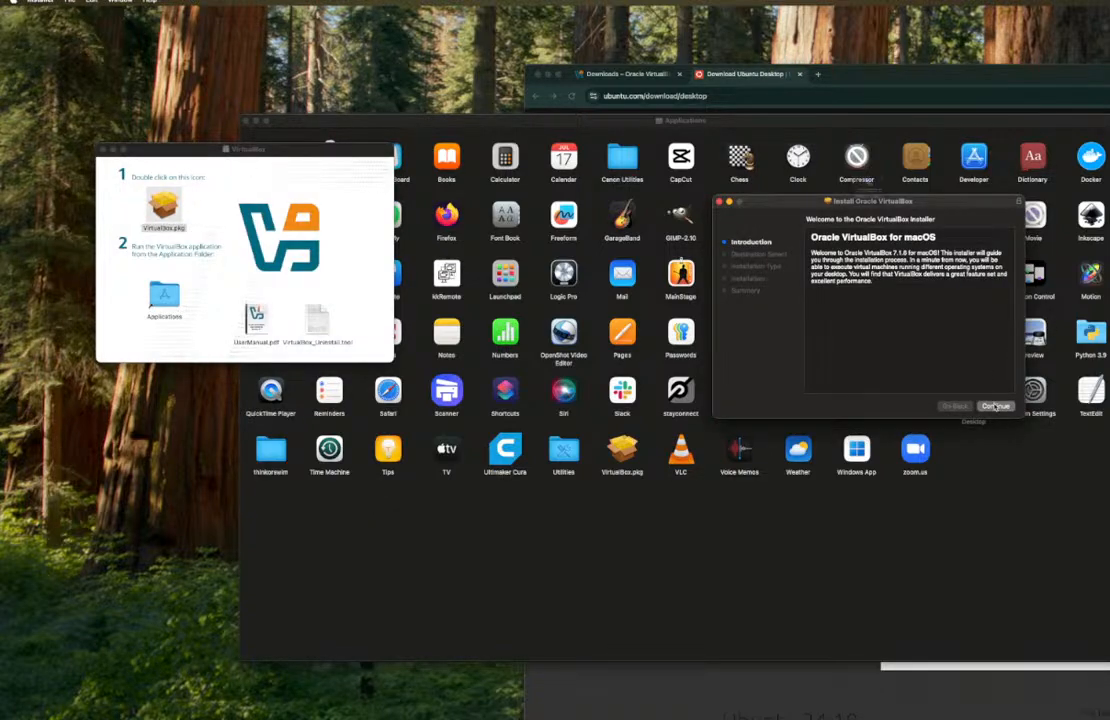
pyautogui.click(893, 222)
pyautogui.click(995, 406)
pyautogui.click(995, 406)
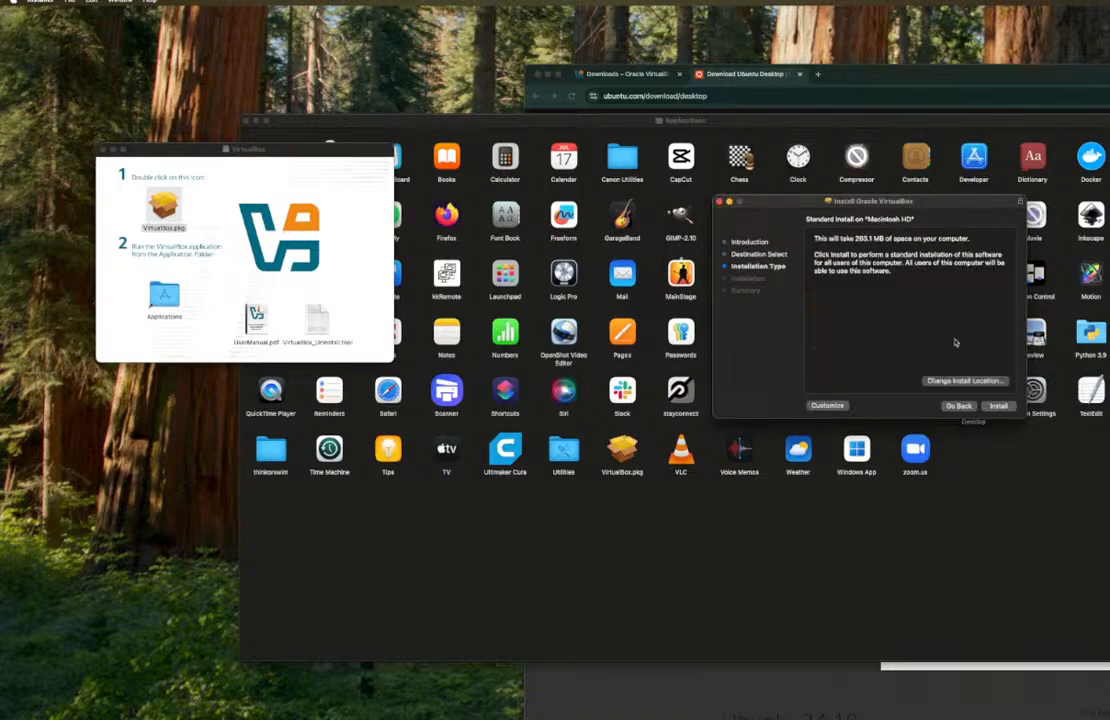
pyautogui.click(997, 406)
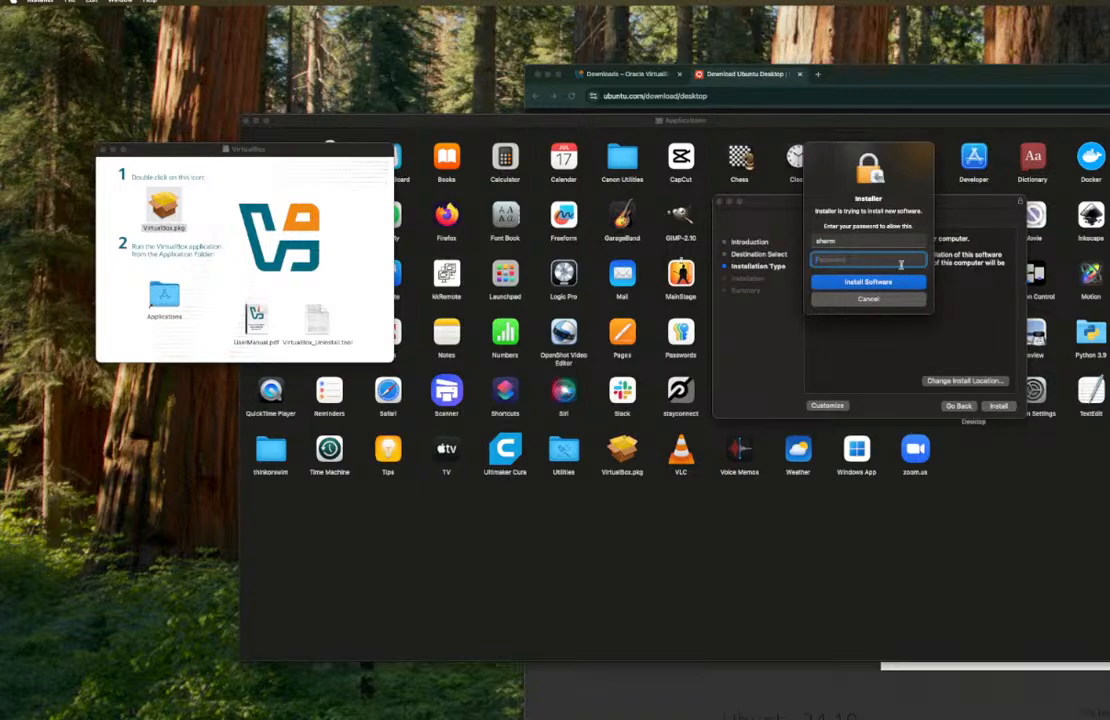
pyautogui.press('Escape')
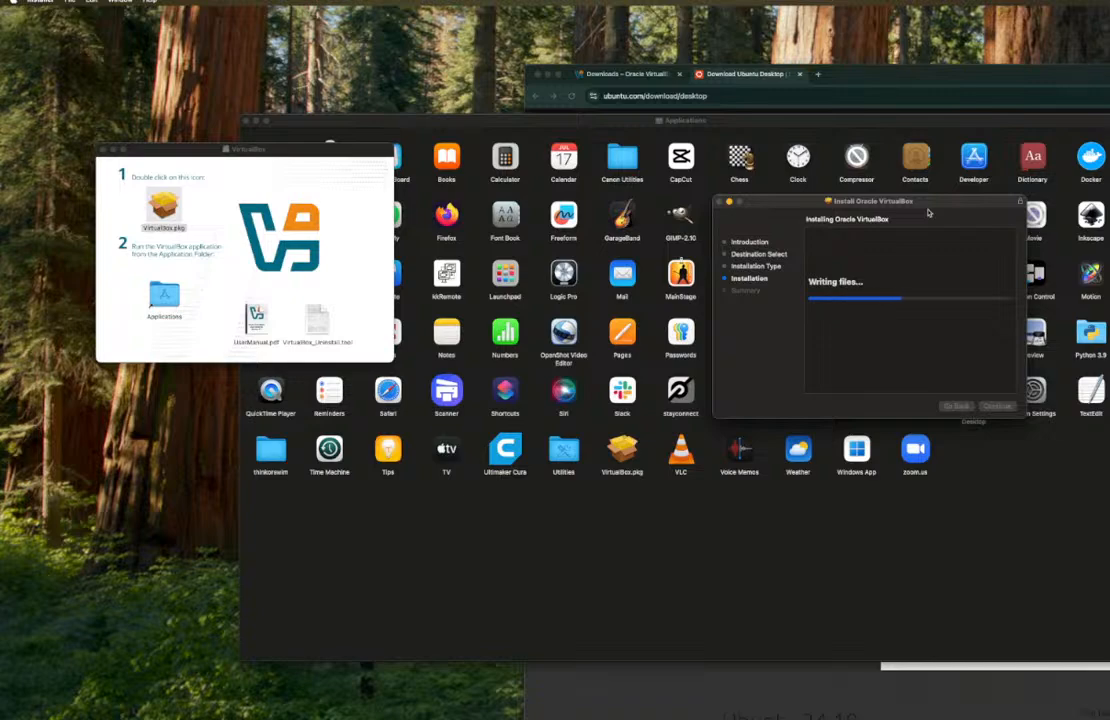
# - Move the installer window aside, close the installer and send the Oracle VirtualBox installer to the Trash
pyautogui.moveTo(928, 212); pyautogui.dragTo(1040, 232)
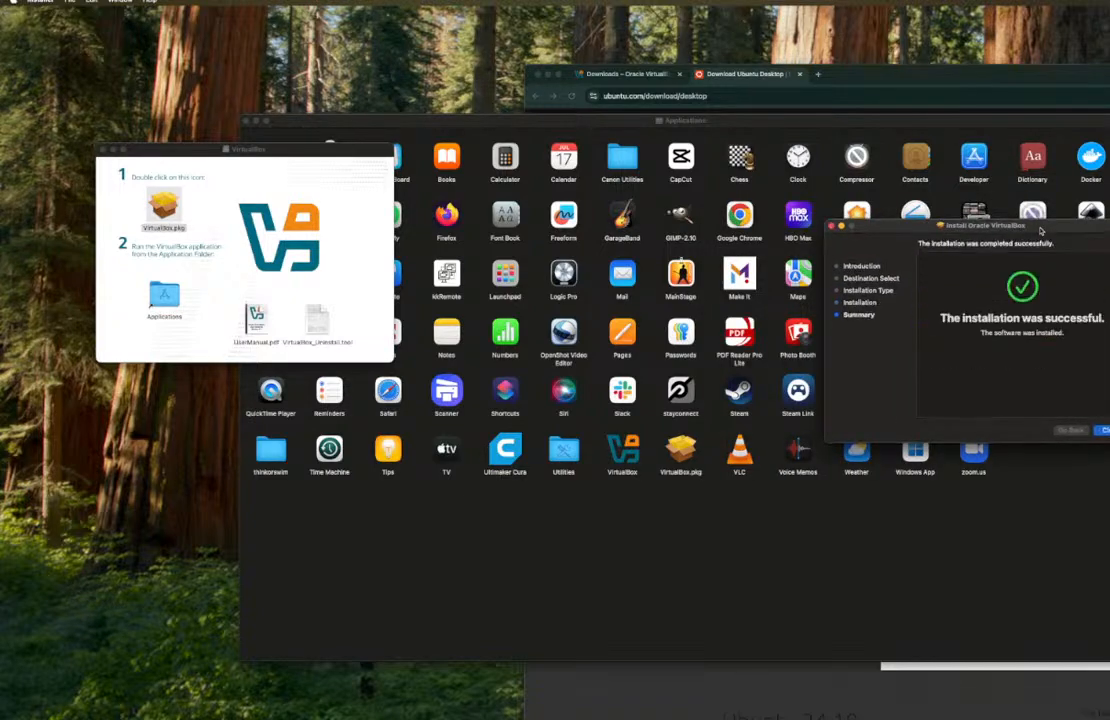
pyautogui.click(1104, 431)
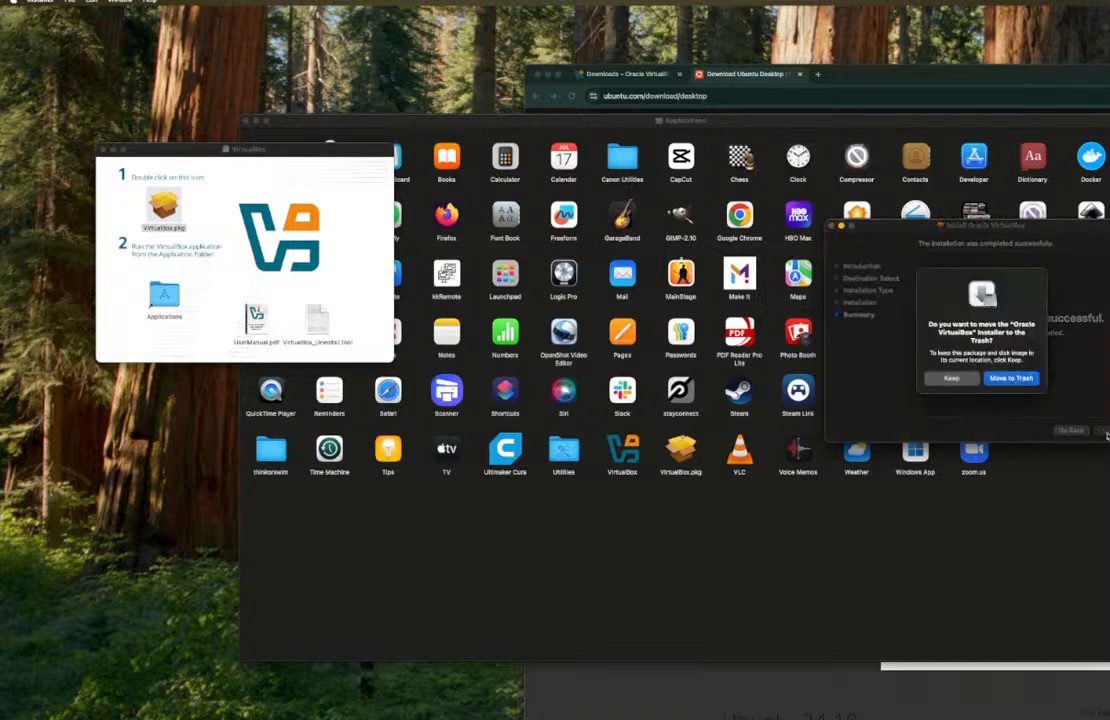
pyautogui.click(1026, 380)
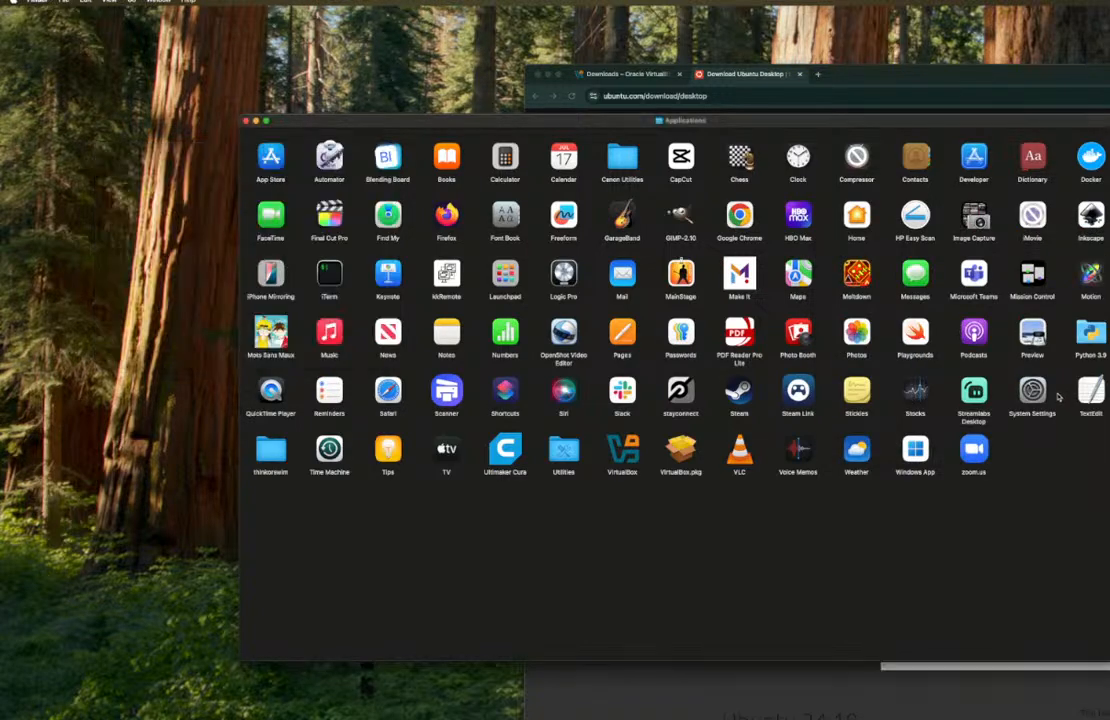
# - Launch VirtualBox from the Applications folder and reposition its Manager window to uncover the browser
pyautogui.moveTo(936, 123); pyautogui.dragTo(798, 137)
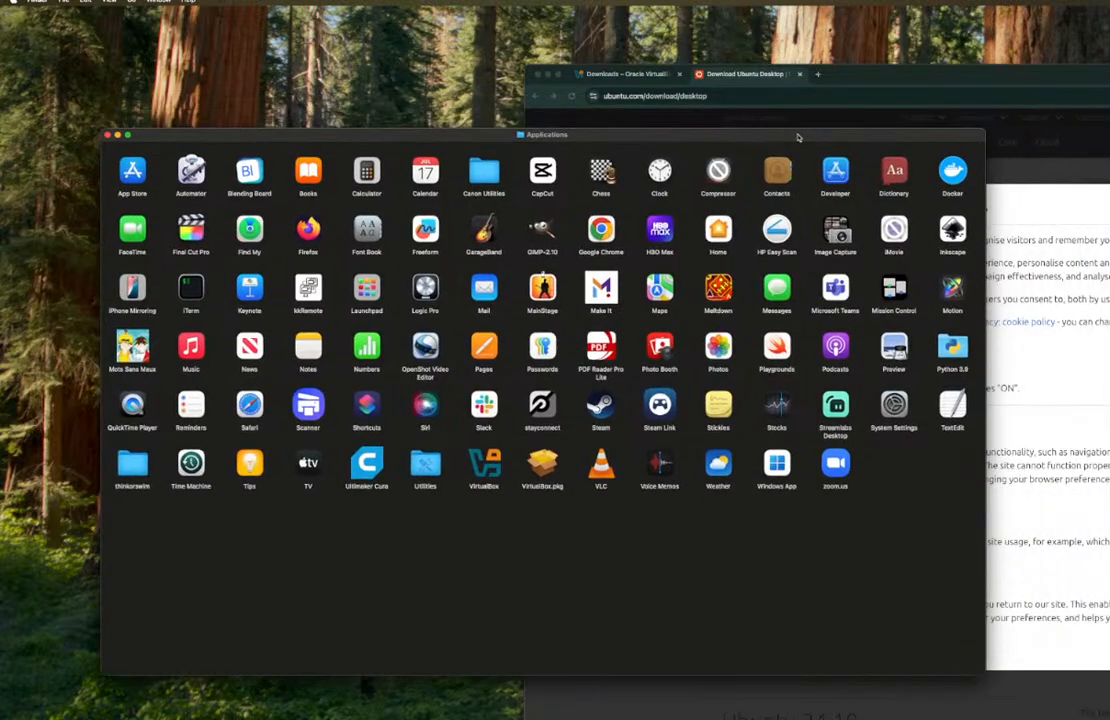
pyautogui.click(489, 466)
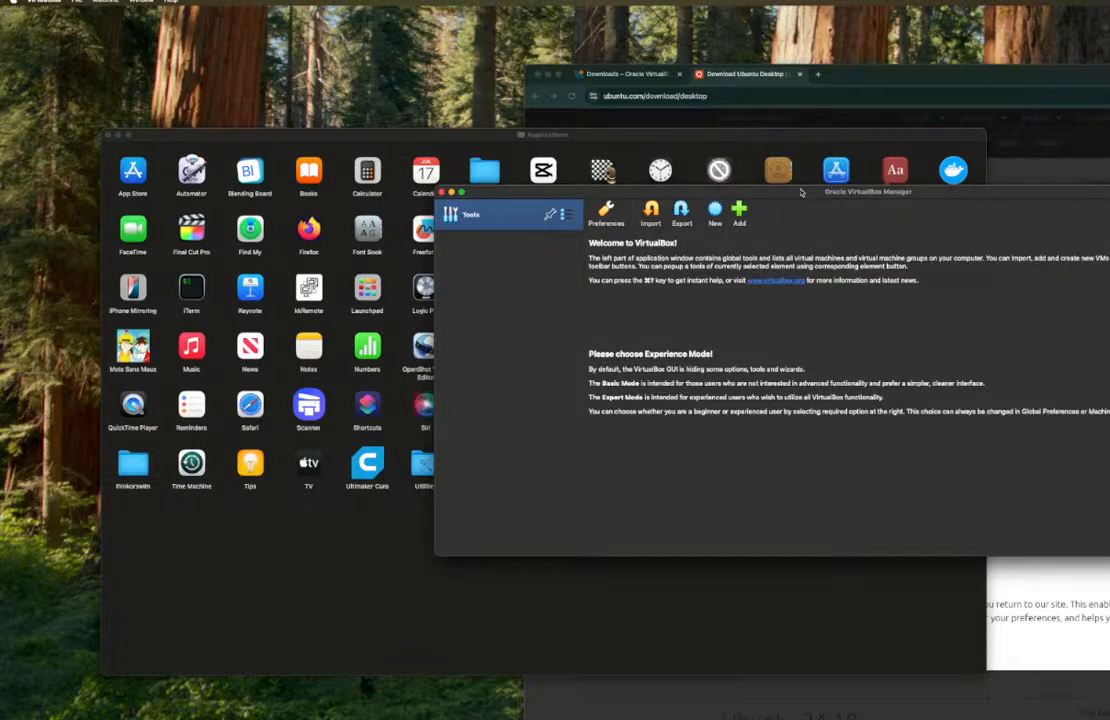
pyautogui.moveTo(799, 192); pyautogui.dragTo(421, 148)
# - Save the tracker preferences on the Ubuntu Desktop download page and look through the page
pyautogui.click(1083, 381)
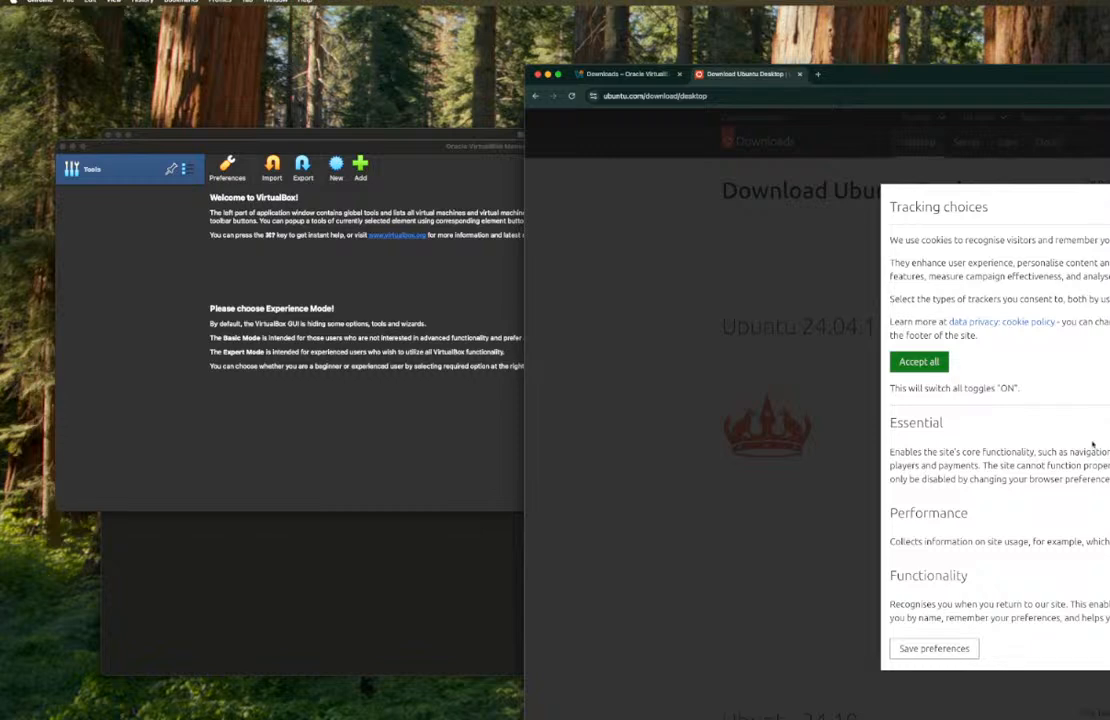
pyautogui.click(934, 648)
pyautogui.scroll(-15, 1057, 432)
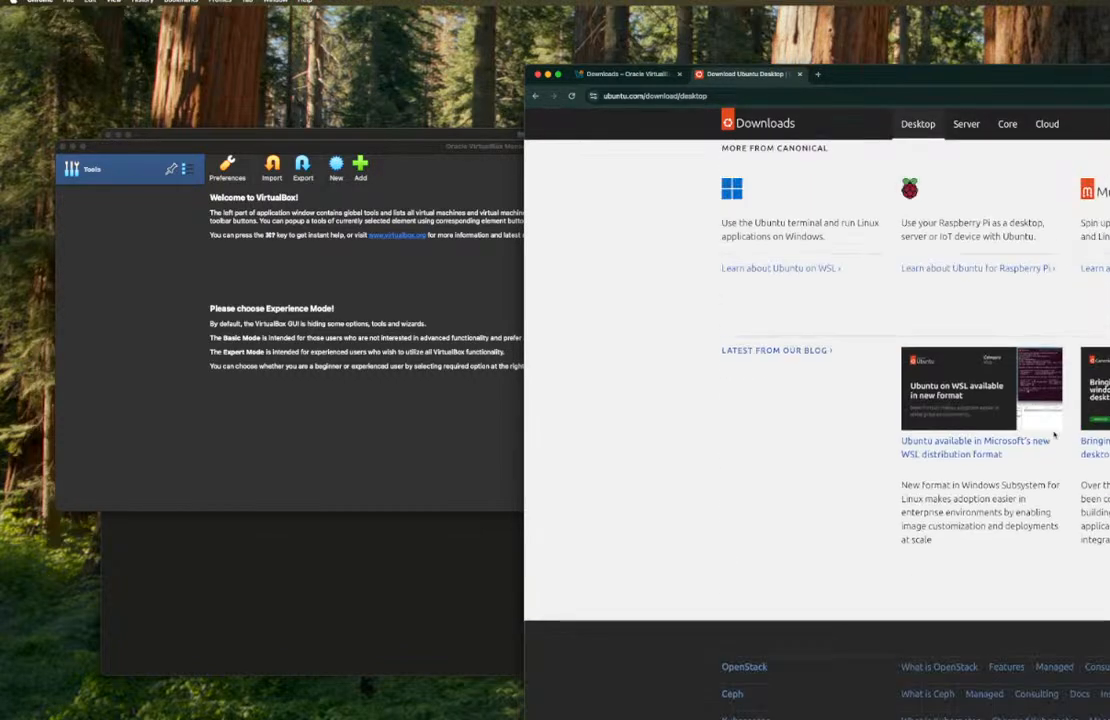
pyautogui.scroll(15, 1054, 435)
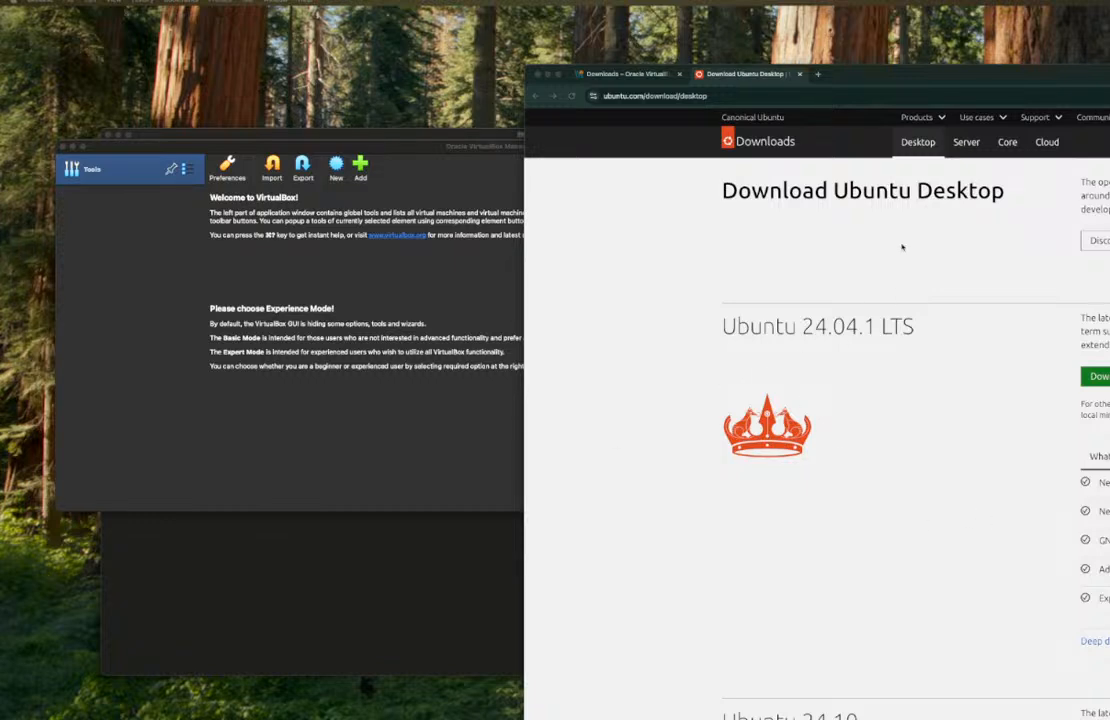
# - Check the VirtualBox, Ubuntu Server and Ubuntu Core download pages, and download Ubuntu Server 24.04.1 LTS
pyautogui.click(617, 75)
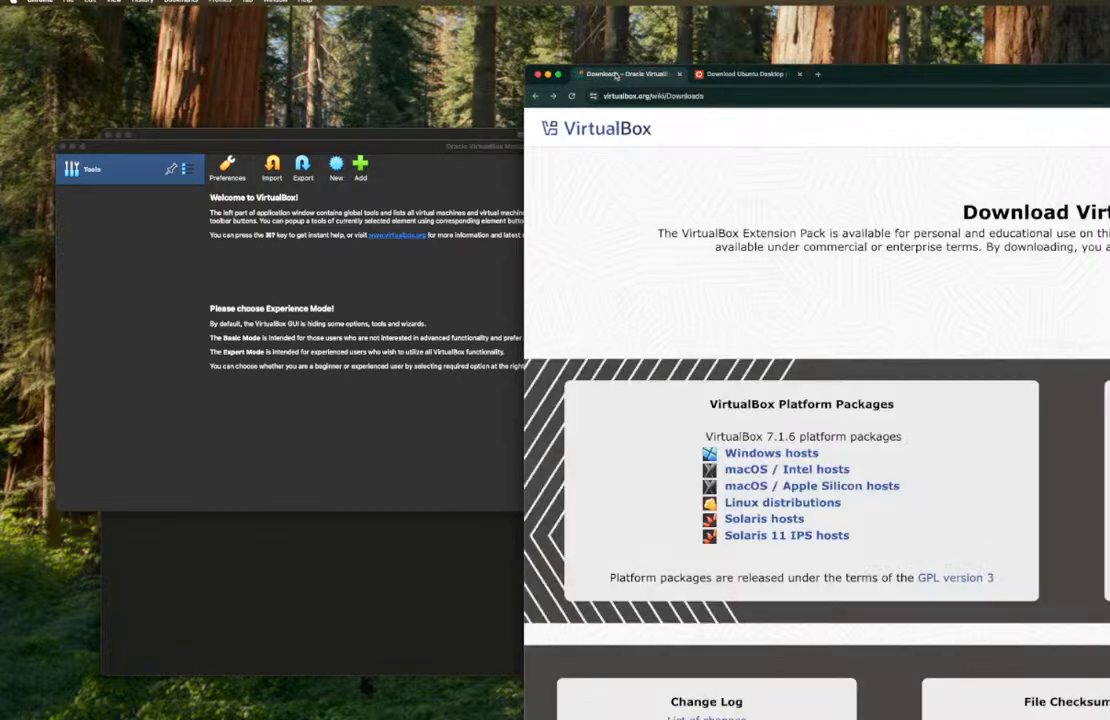
pyautogui.click(719, 78)
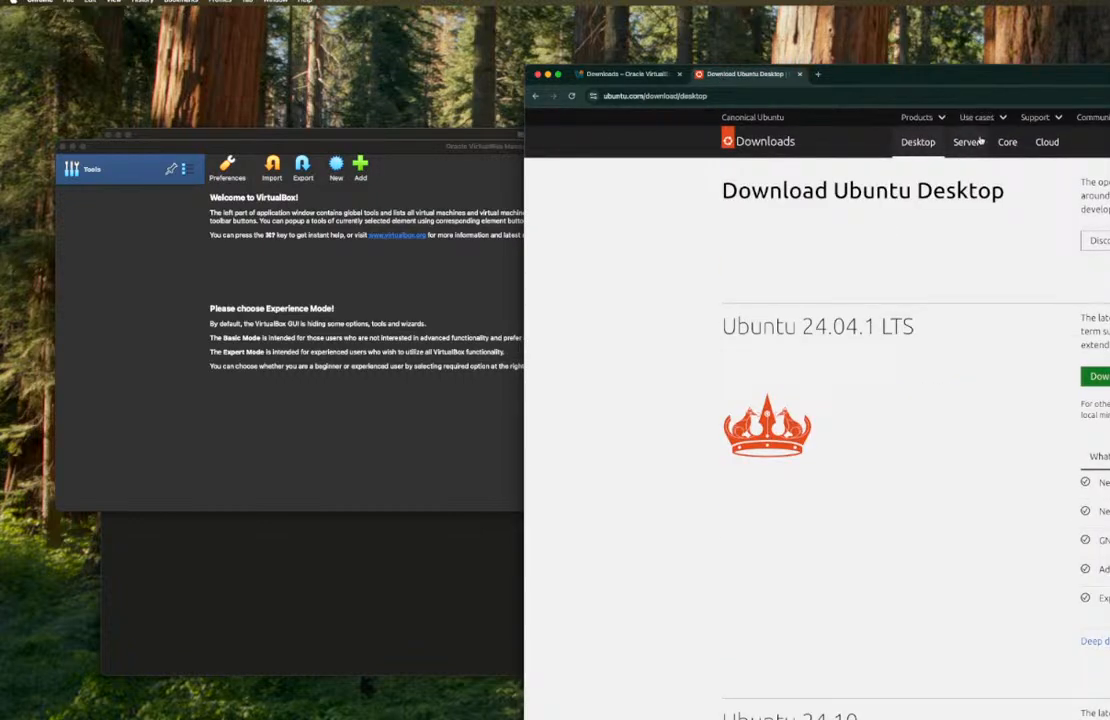
pyautogui.click(968, 142)
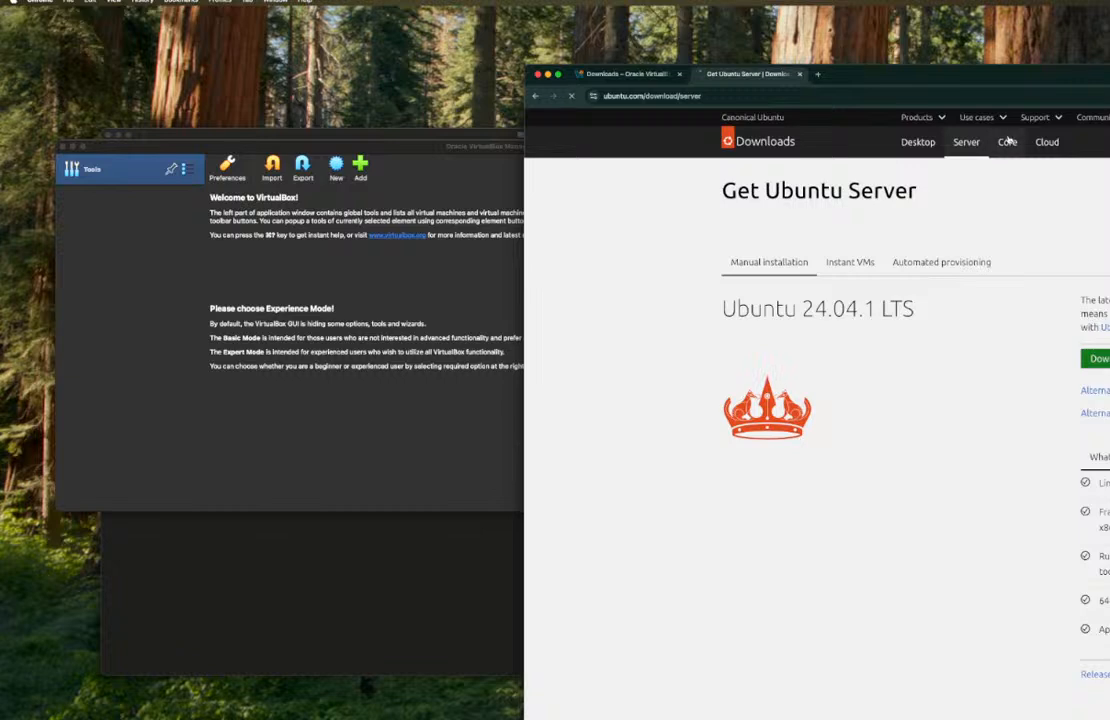
pyautogui.click(1007, 142)
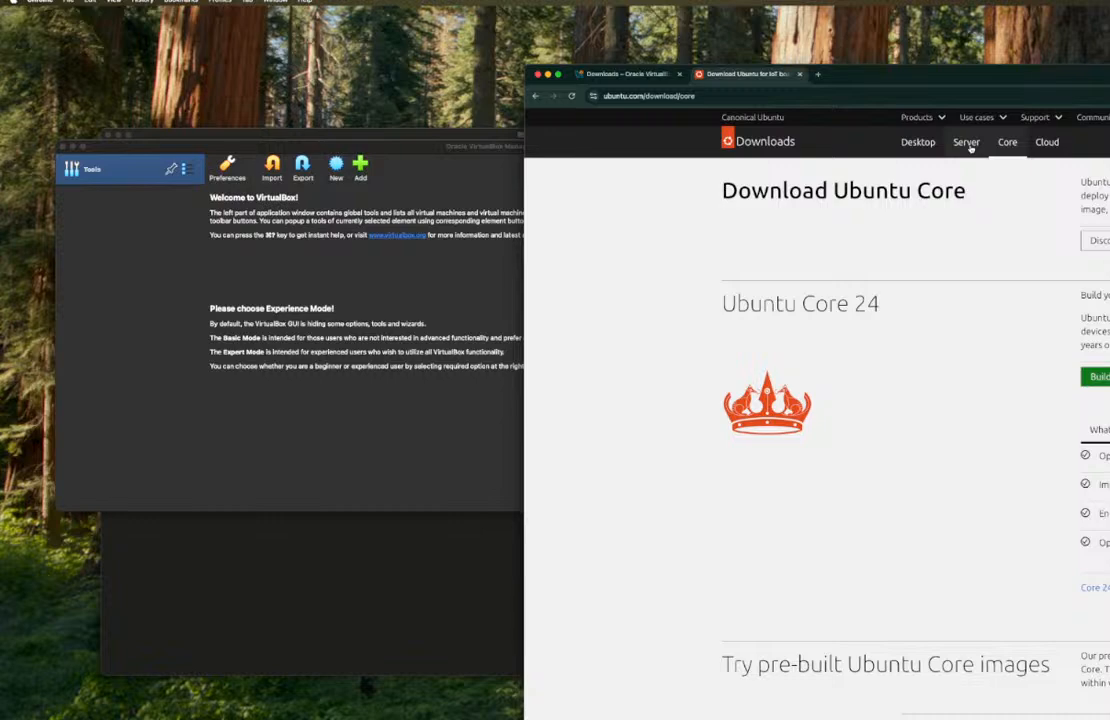
pyautogui.click(968, 144)
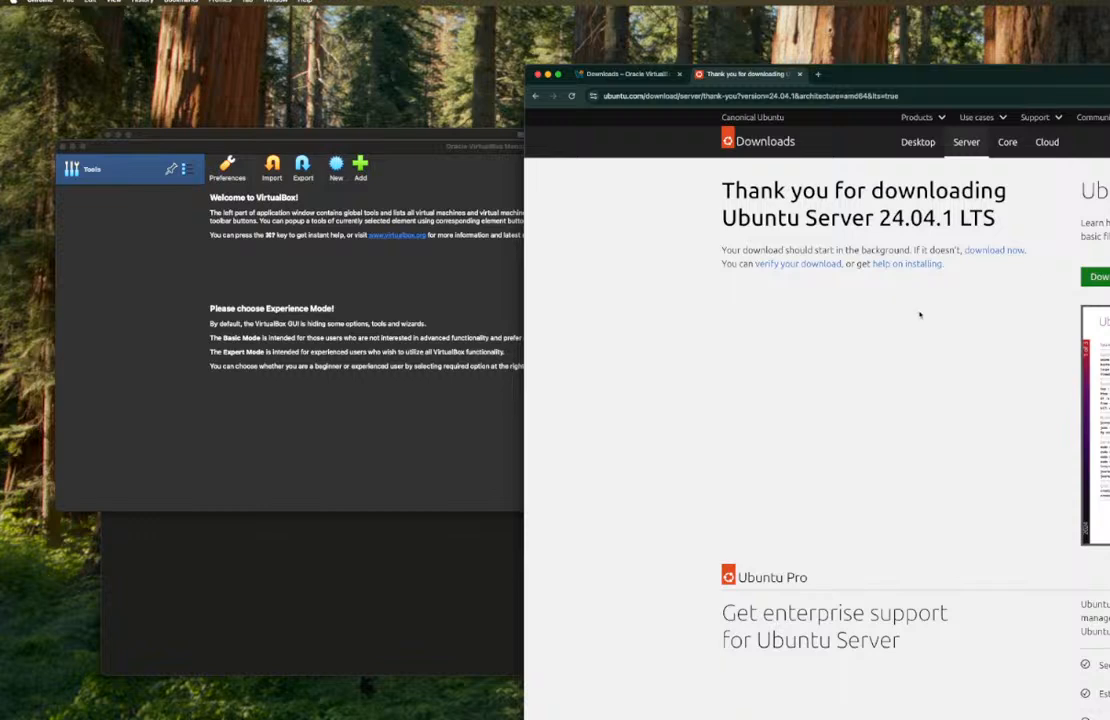
# - Search Google for "debian" in a new browser tab, moving the browser window lower on the desktop
pyautogui.click(818, 74)
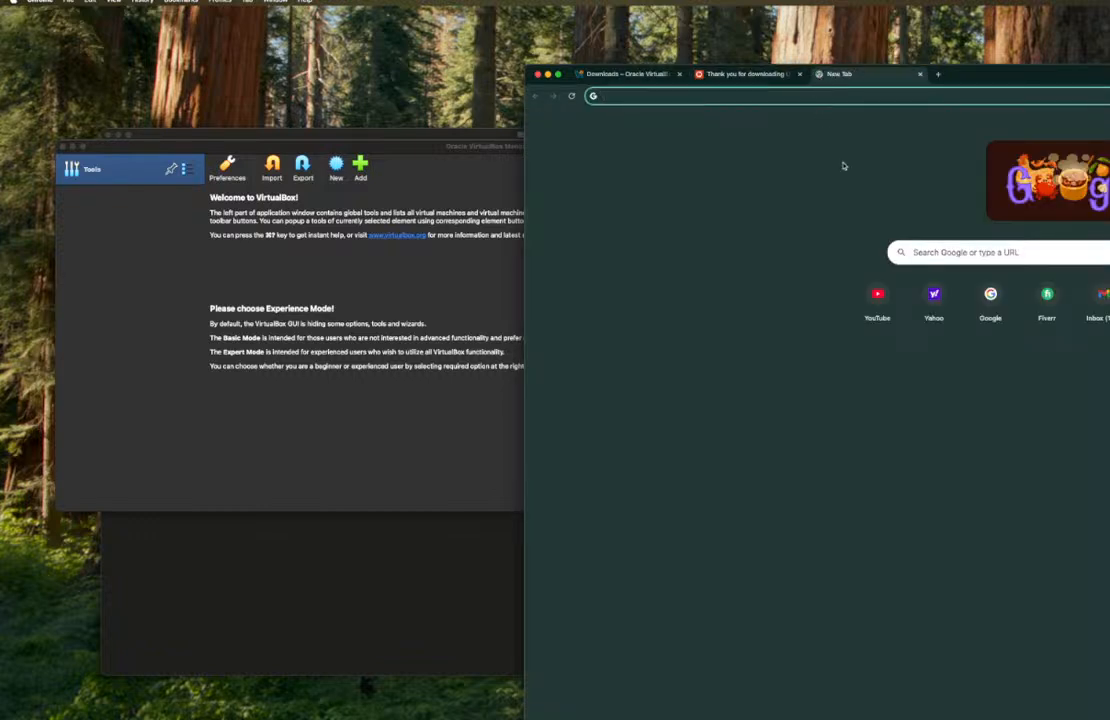
pyautogui.click(960, 252)
pyautogui.moveTo(980, 86); pyautogui.dragTo(962, 240)
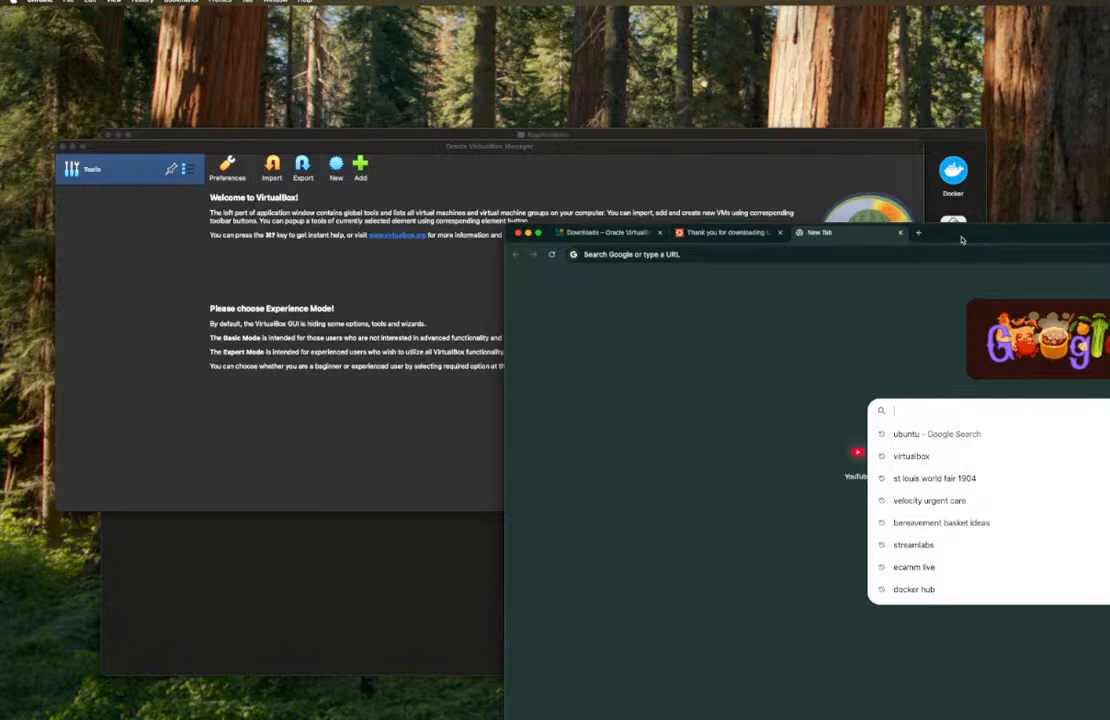
pyautogui.write('debian')
pyautogui.press('Return')
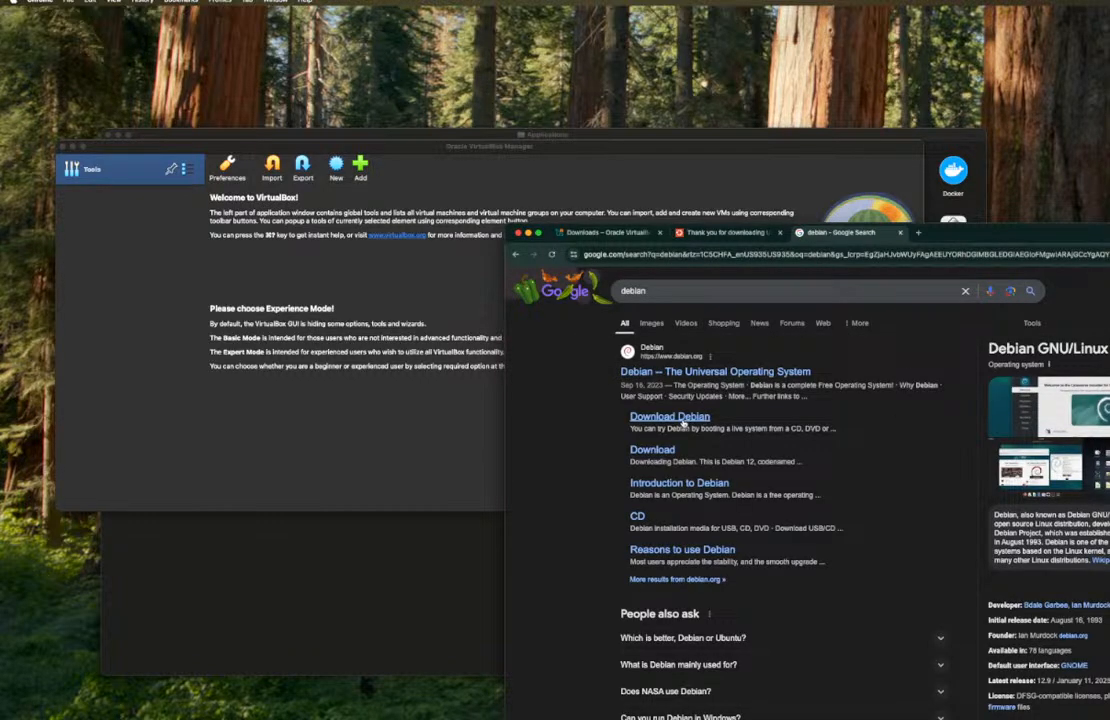
# - Open the Download Debian page and go to the complete installation images of the "stable" release
pyautogui.click(672, 417)
pyautogui.scroll(-4, 650, 424)
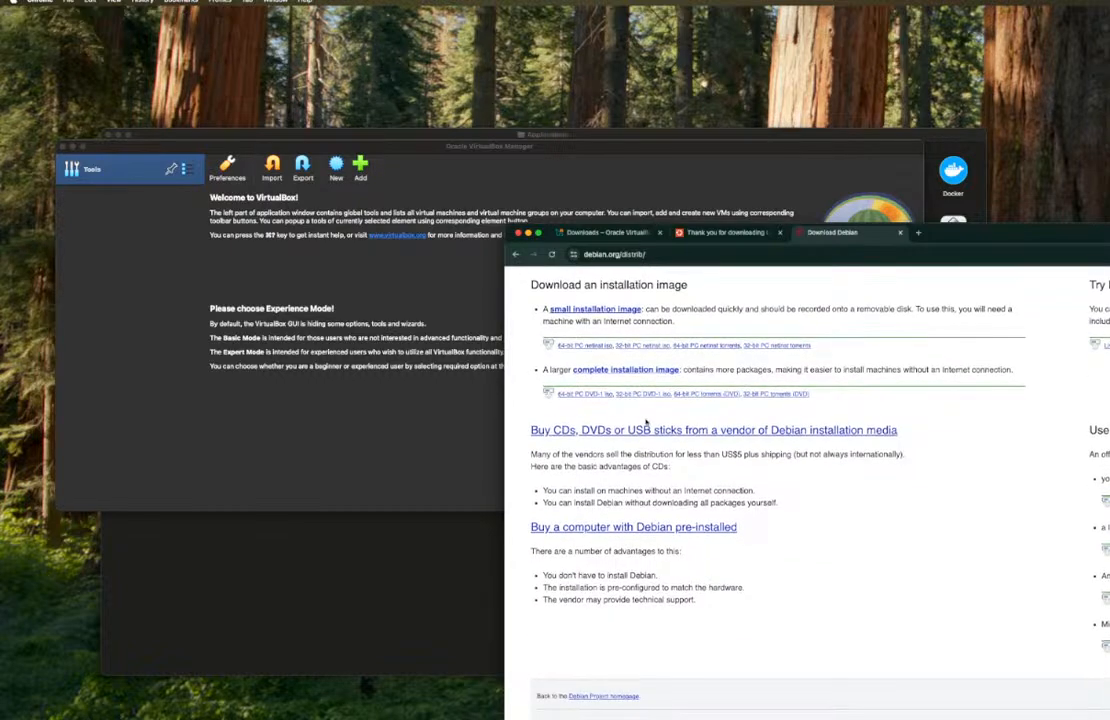
pyautogui.scroll(4, 648, 428)
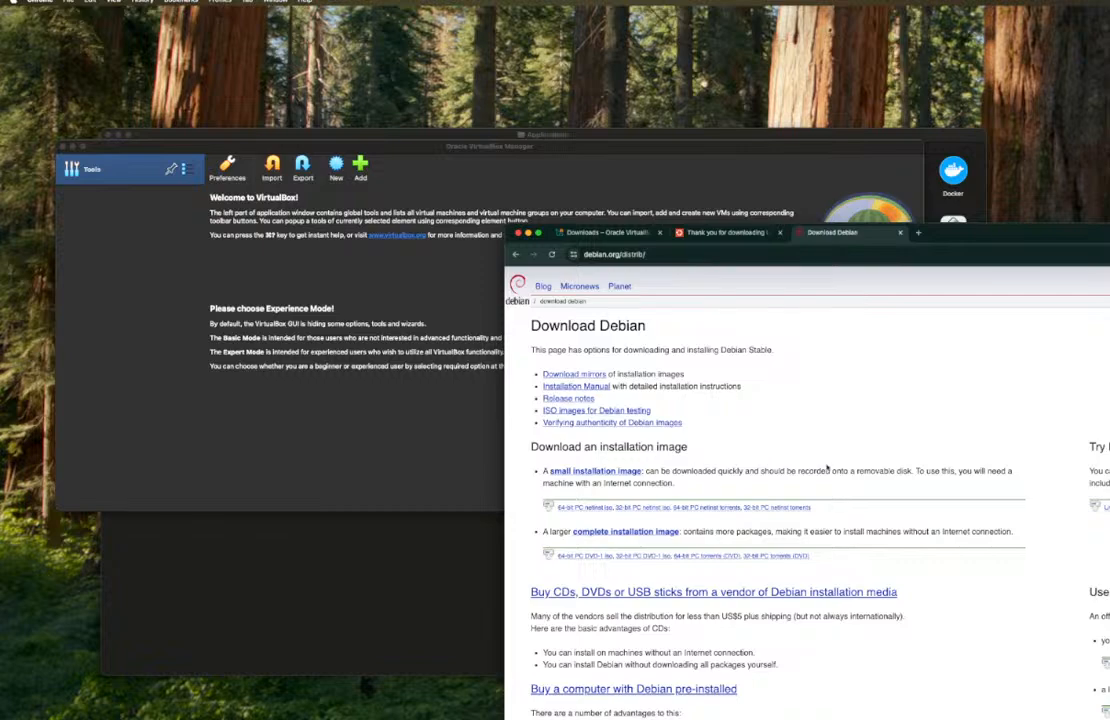
pyautogui.click(628, 532)
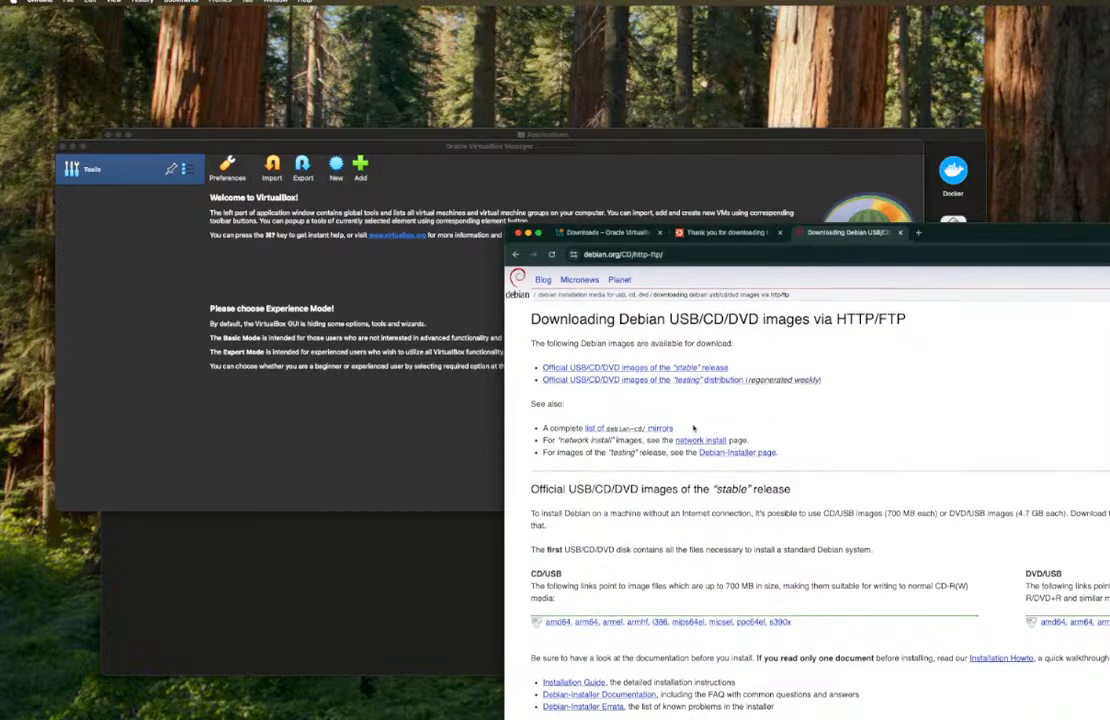
pyautogui.click(694, 376)
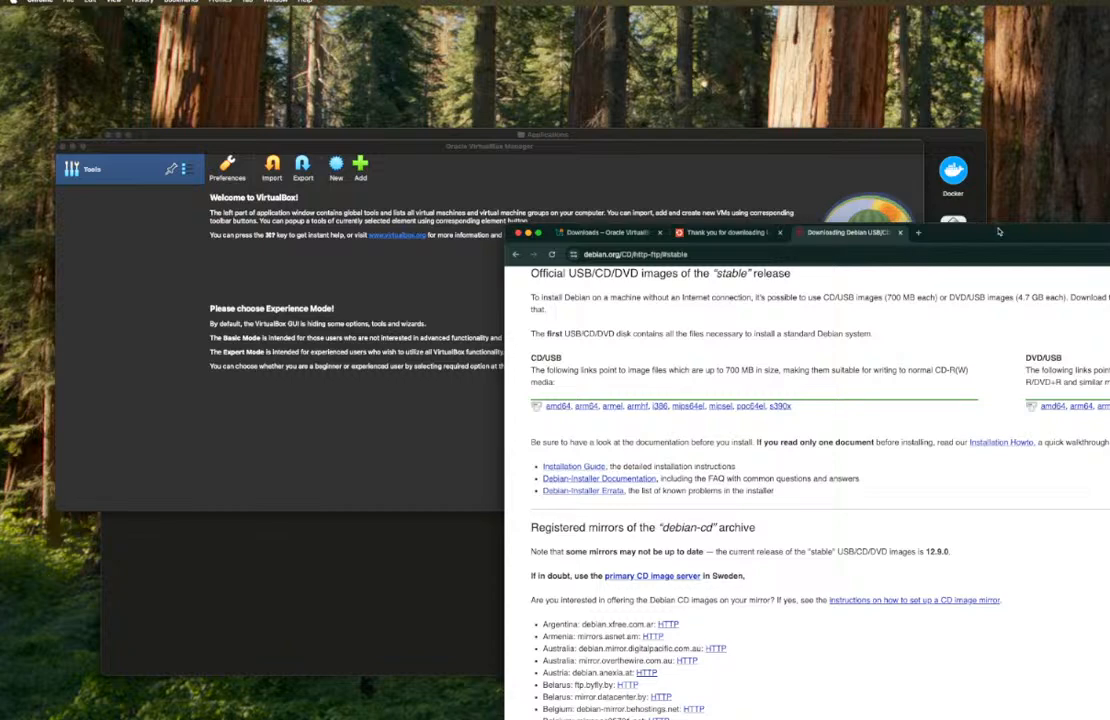
# - Rearrange the browser and bring the VirtualBox Manager to the front, enlarging and repositioning its window
pyautogui.moveTo(999, 233); pyautogui.dragTo(830, 173)
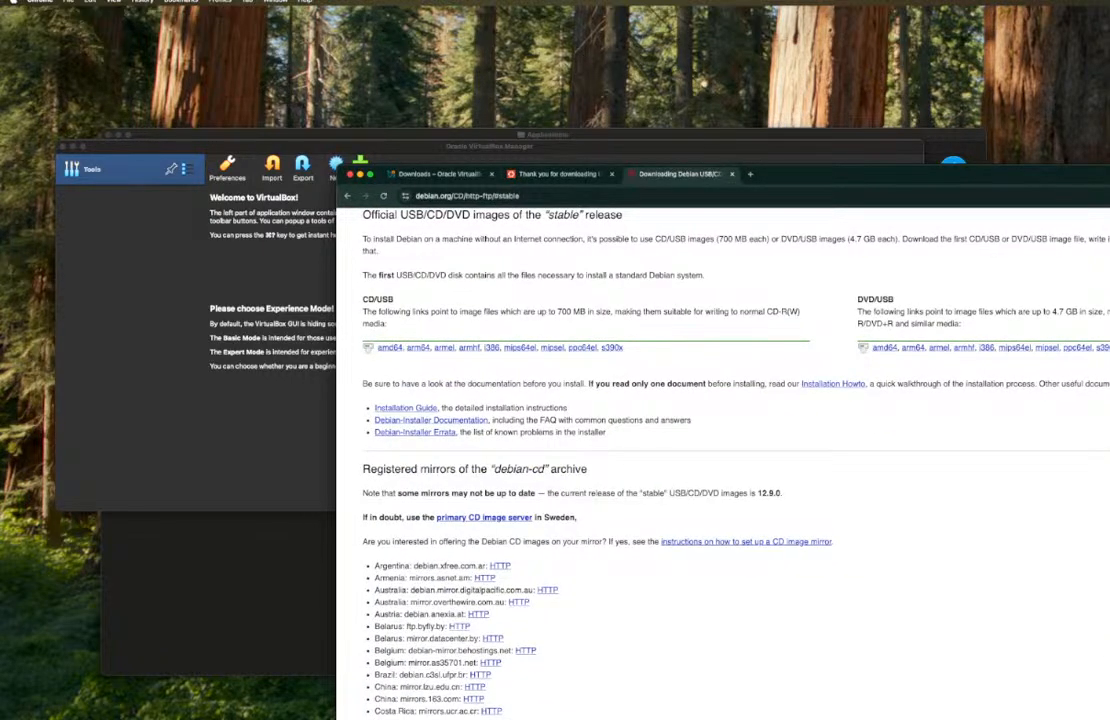
pyautogui.click(194, 299)
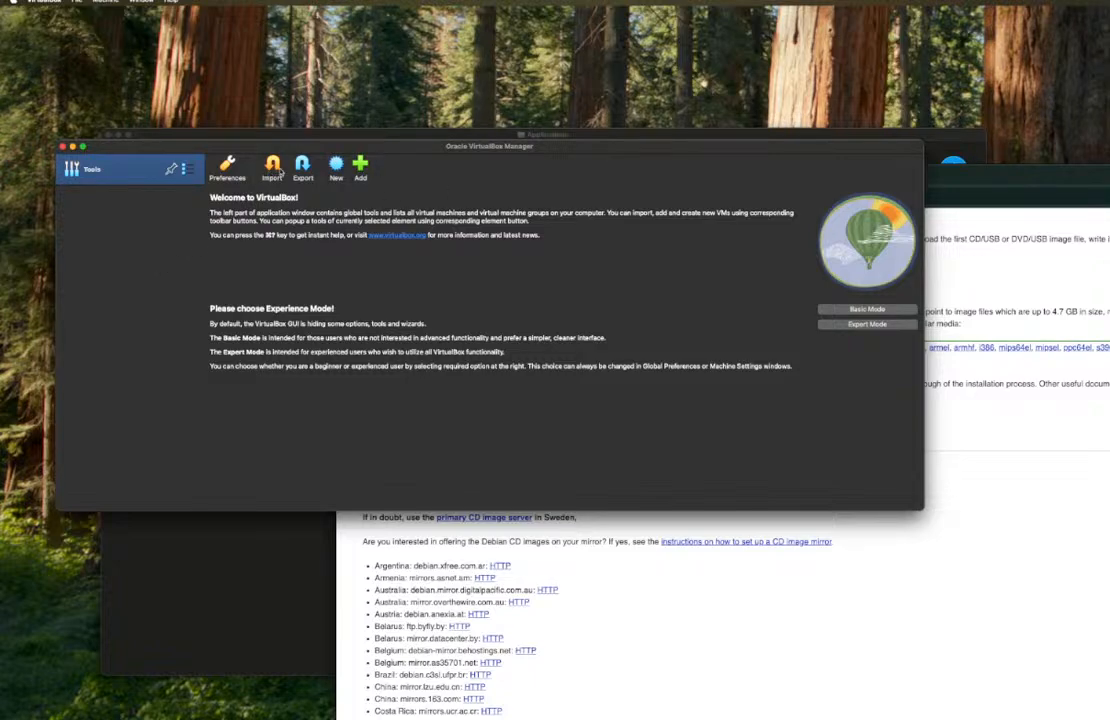
pyautogui.doubleClick(381, 147)
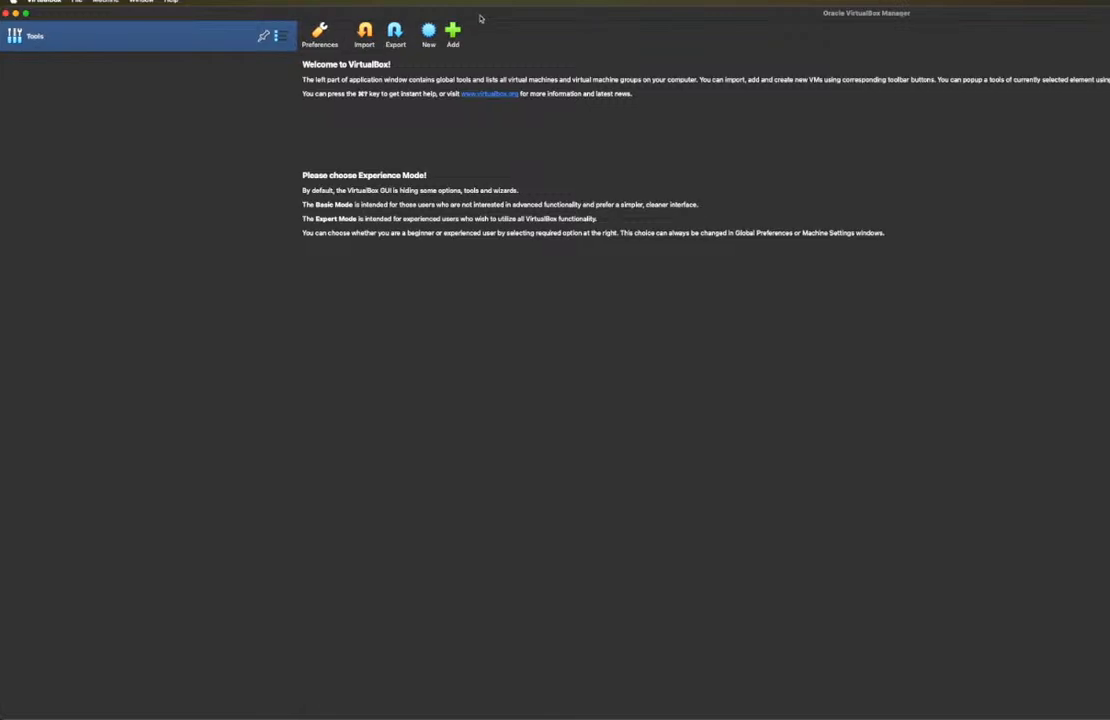
pyautogui.moveTo(481, 17); pyautogui.dragTo(524, 20)
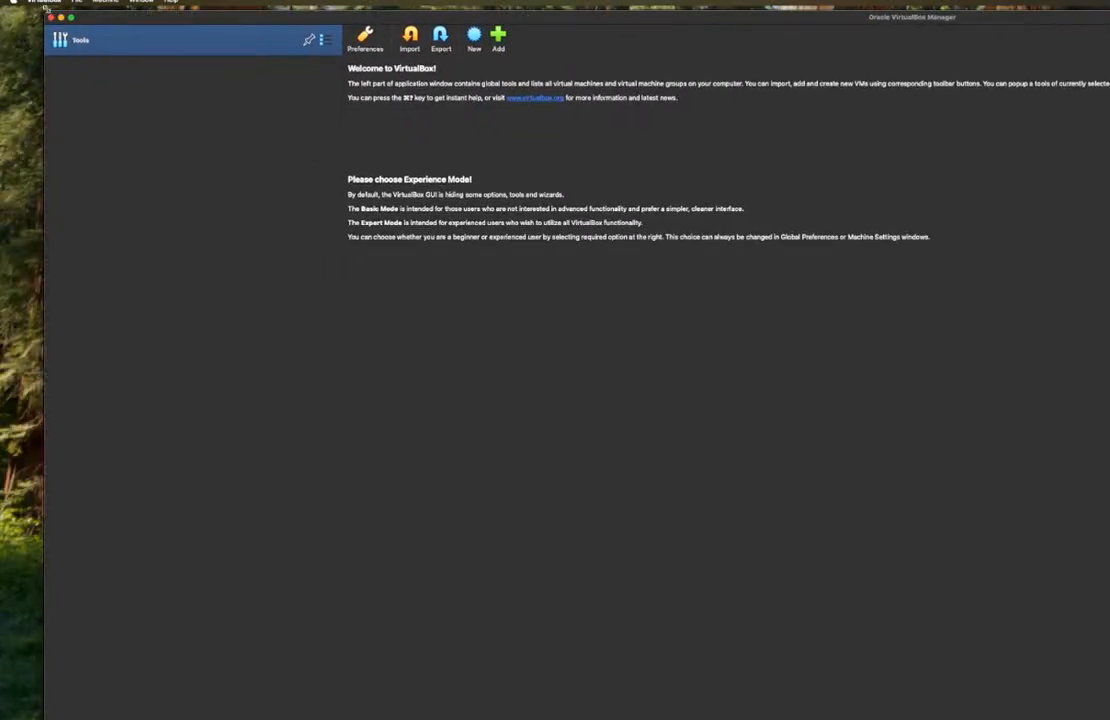
pyautogui.moveTo(43, 11); pyautogui.dragTo(317, 186)
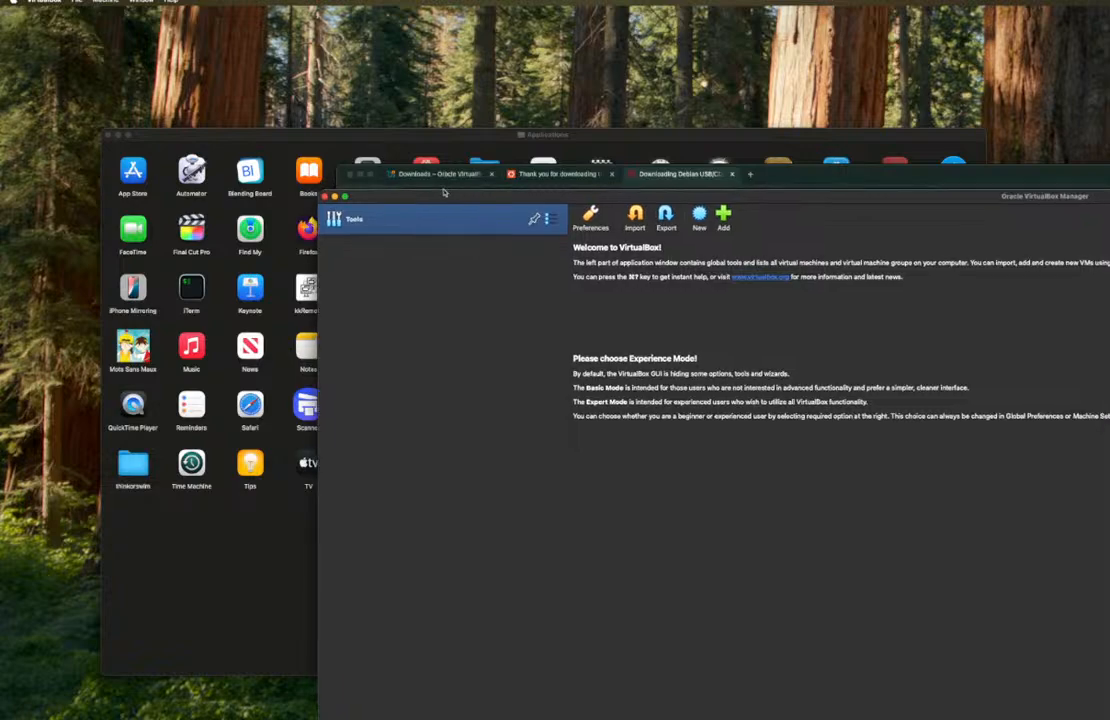
pyautogui.moveTo(444, 185); pyautogui.dragTo(145, 95)
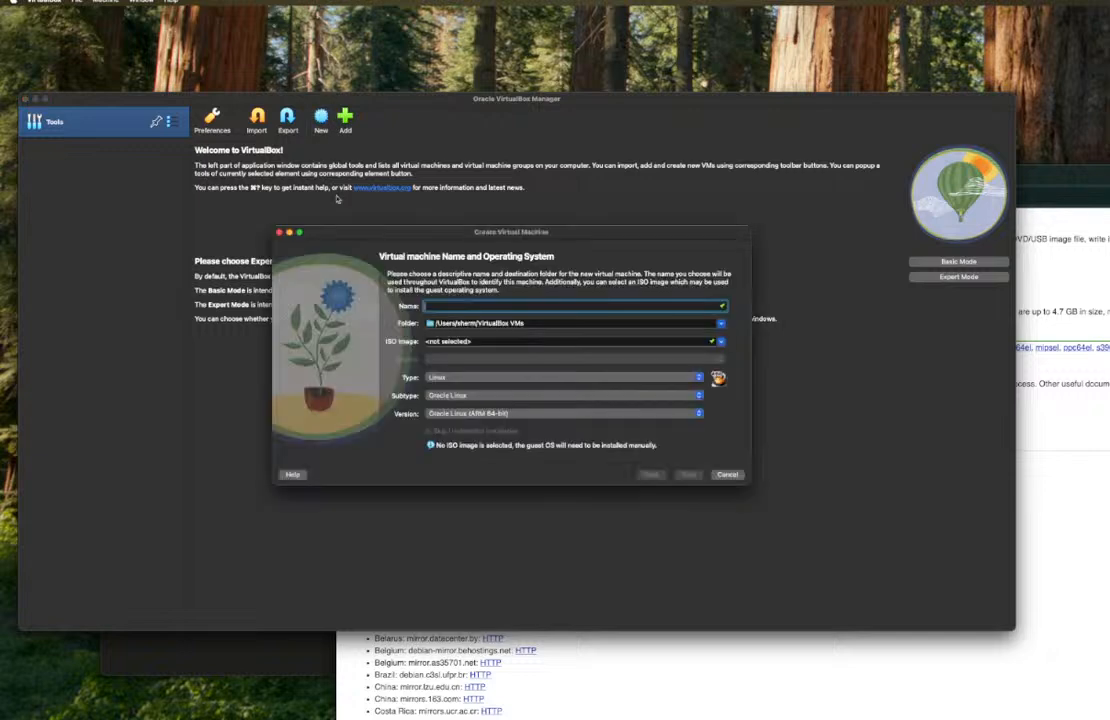
# - Start creating a new virtual machine and name it ubuntu_vm1
pyautogui.click(321, 120)
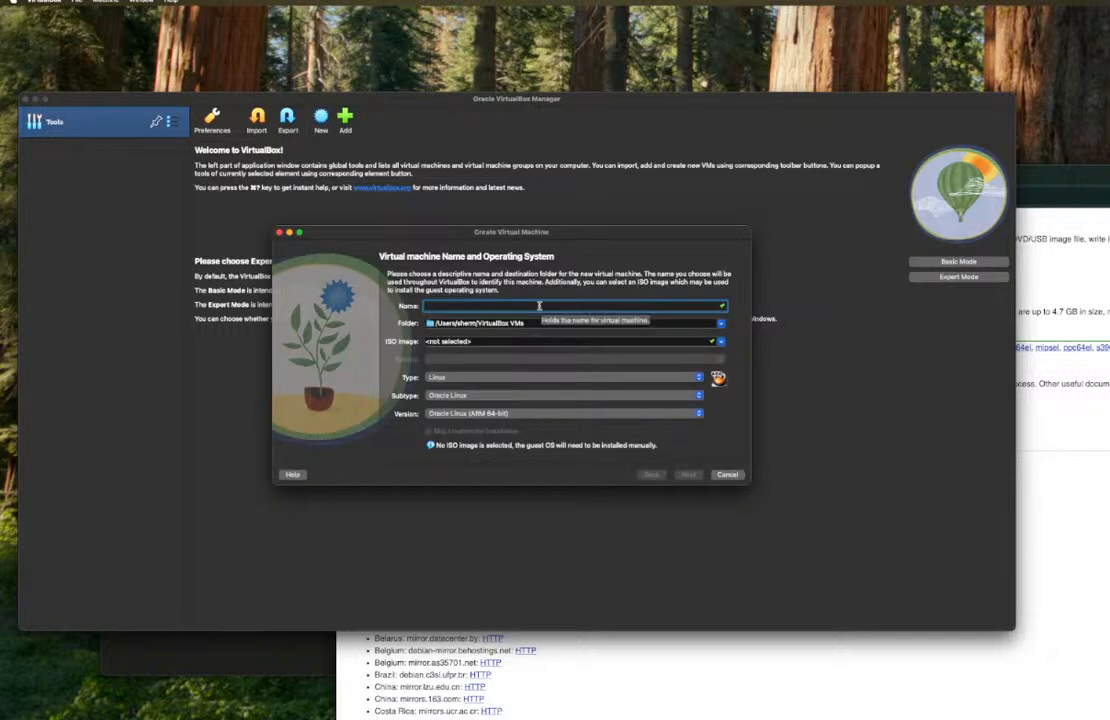
pyautogui.write('unubn')
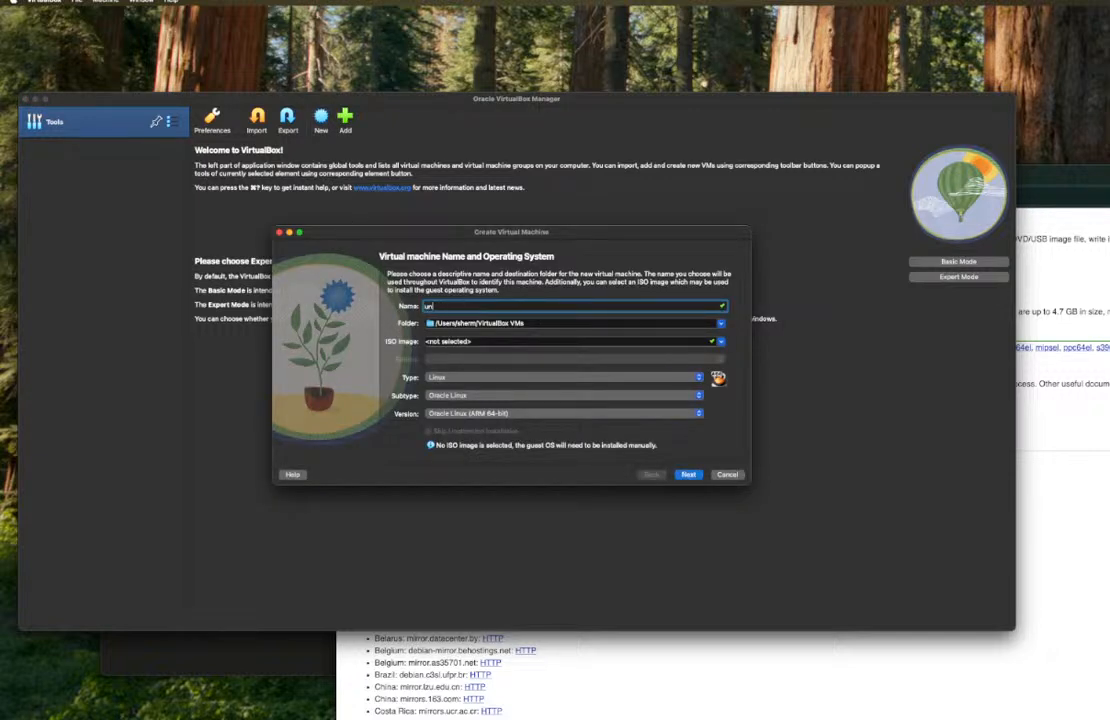
pyautogui.press('BackSpace')
pyautogui.press('BackSpace')
pyautogui.write('untu_vm1')
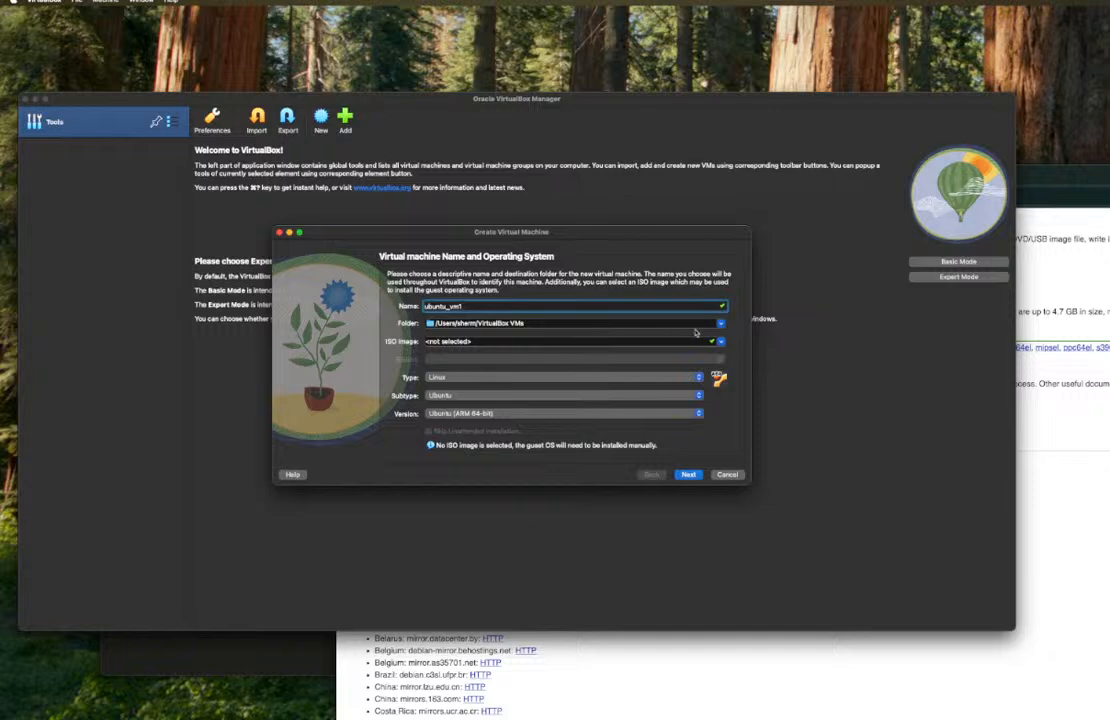
# - Select ubuntu-24.04.1-live-server-amd64.iso from the Downloads folder as the machine's ISO image
pyautogui.click(721, 342)
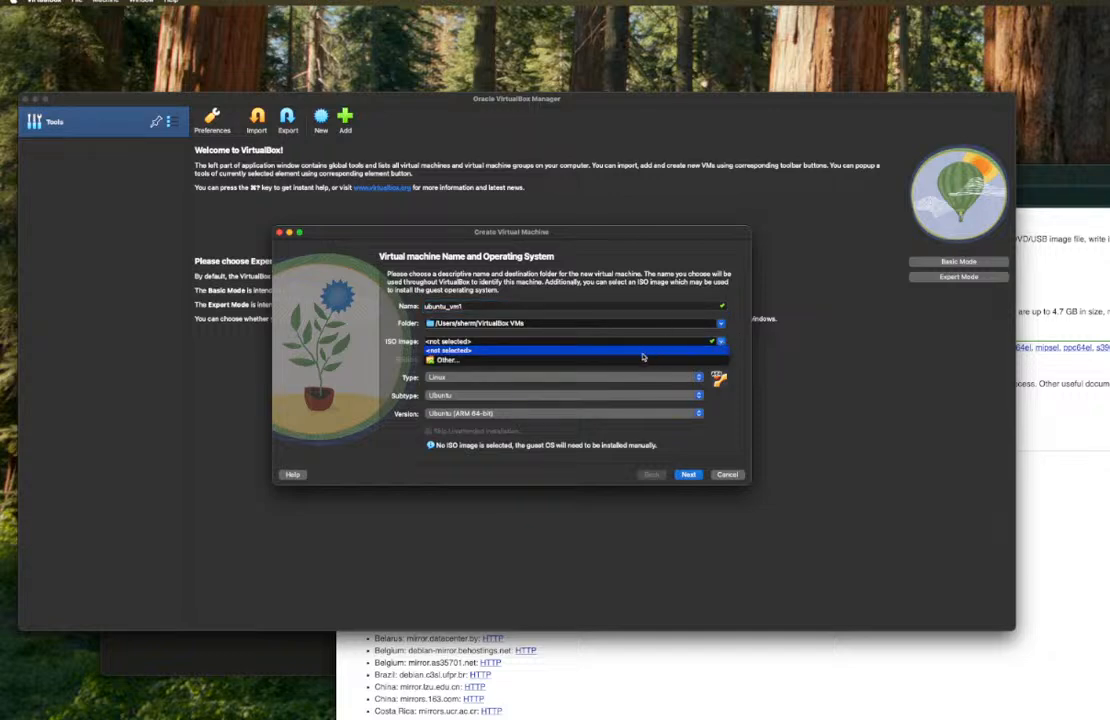
pyautogui.click(639, 360)
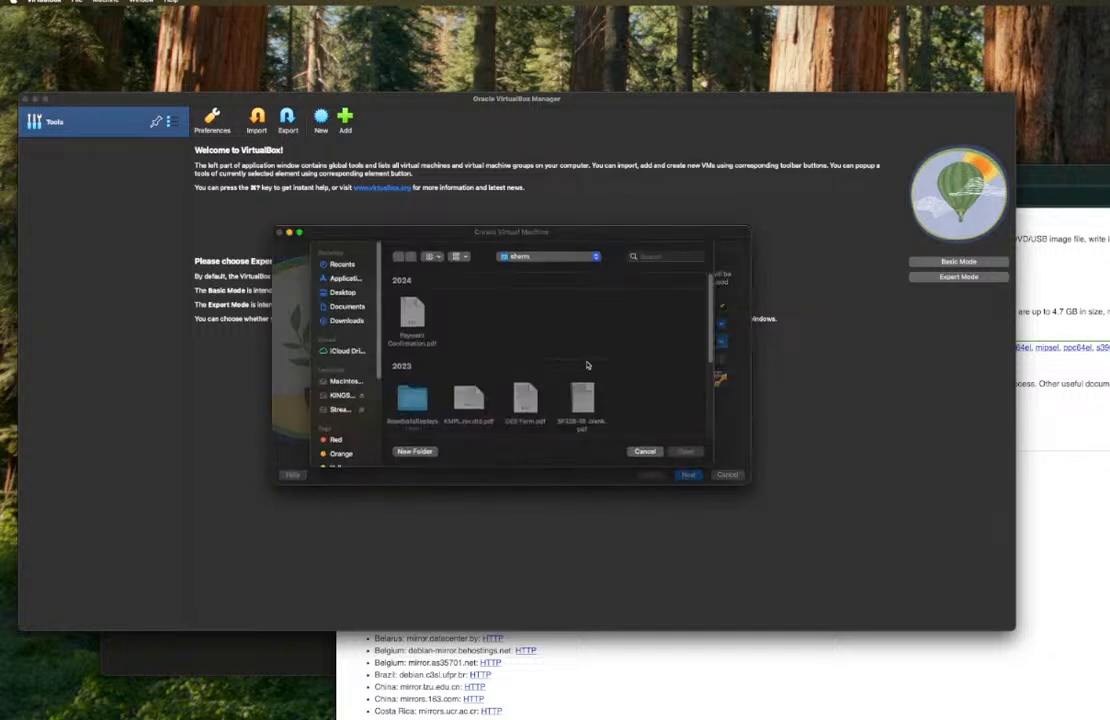
pyautogui.click(352, 311)
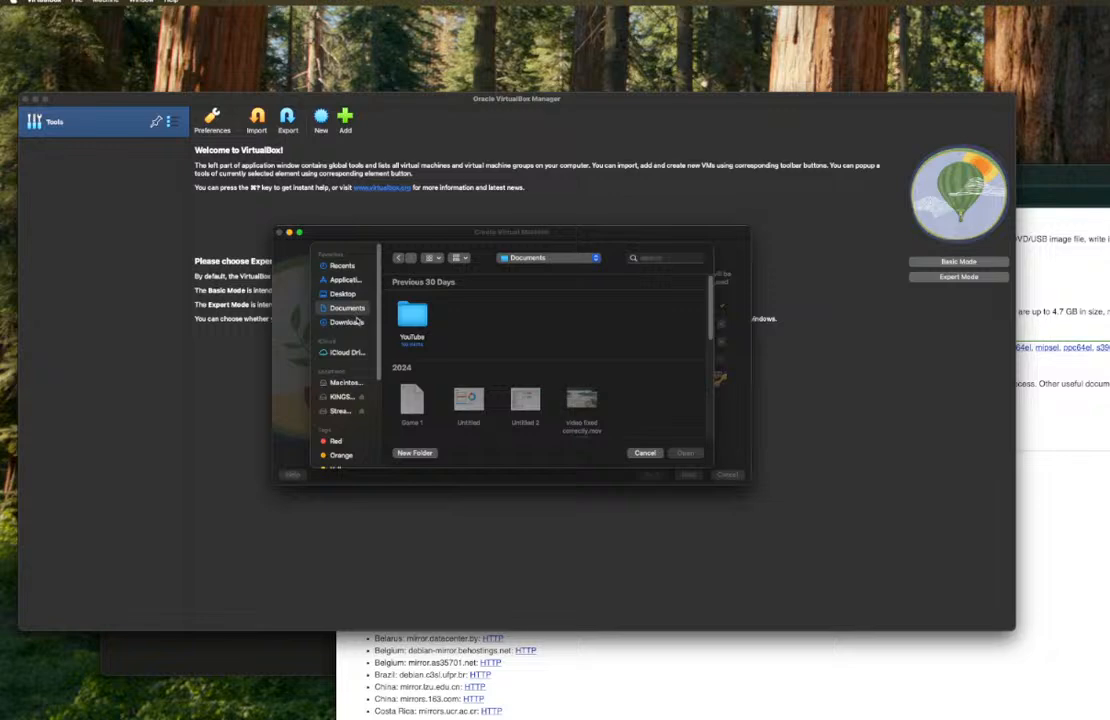
pyautogui.click(349, 322)
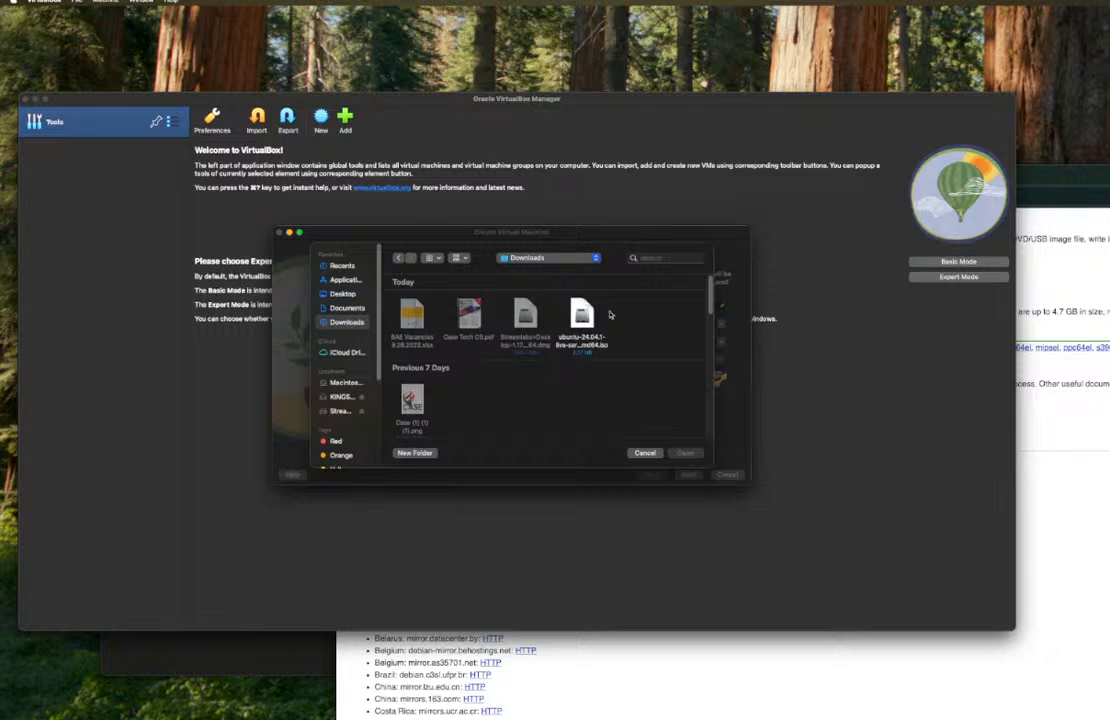
pyautogui.scroll(-2, 711, 305)
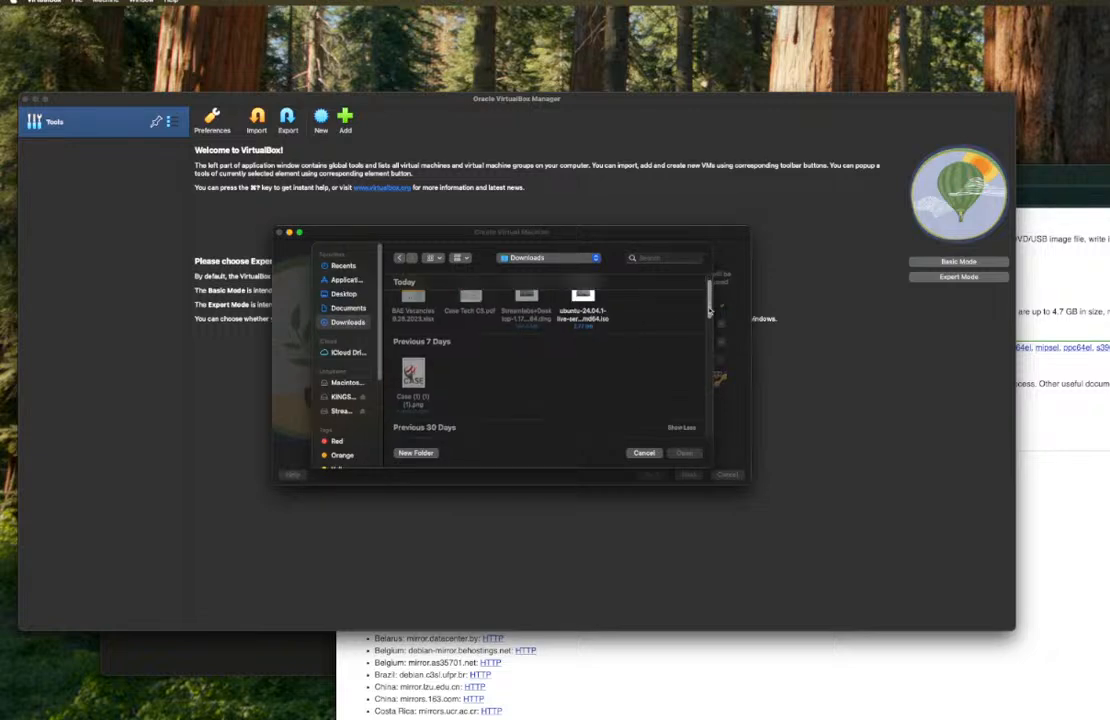
pyautogui.press('Escape')
pyautogui.press('Escape')
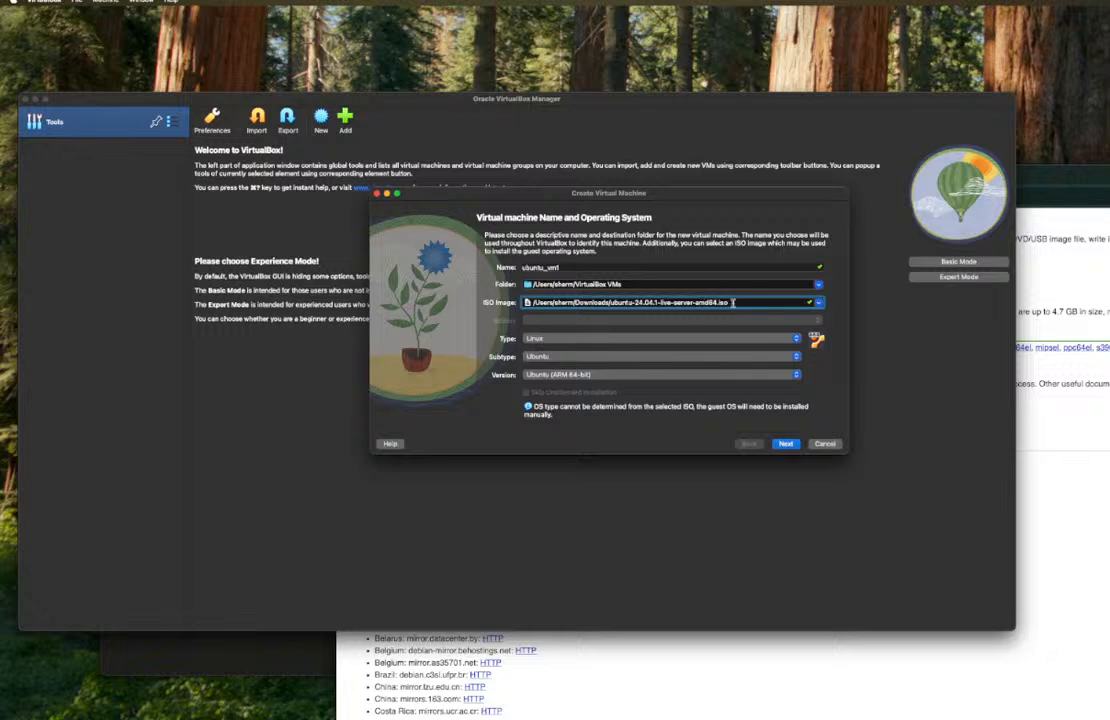
# - Check the available Linux subtypes, keep Ubuntu selected, and continue to the hardware settings
pyautogui.click(796, 357)
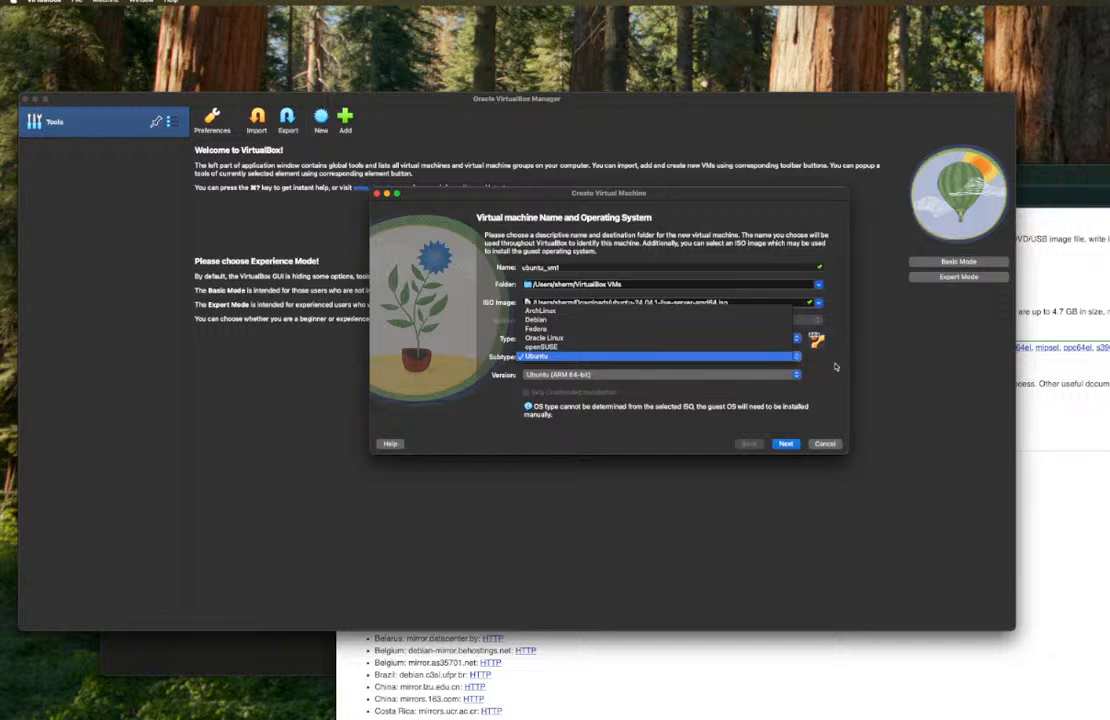
pyautogui.press('Escape')
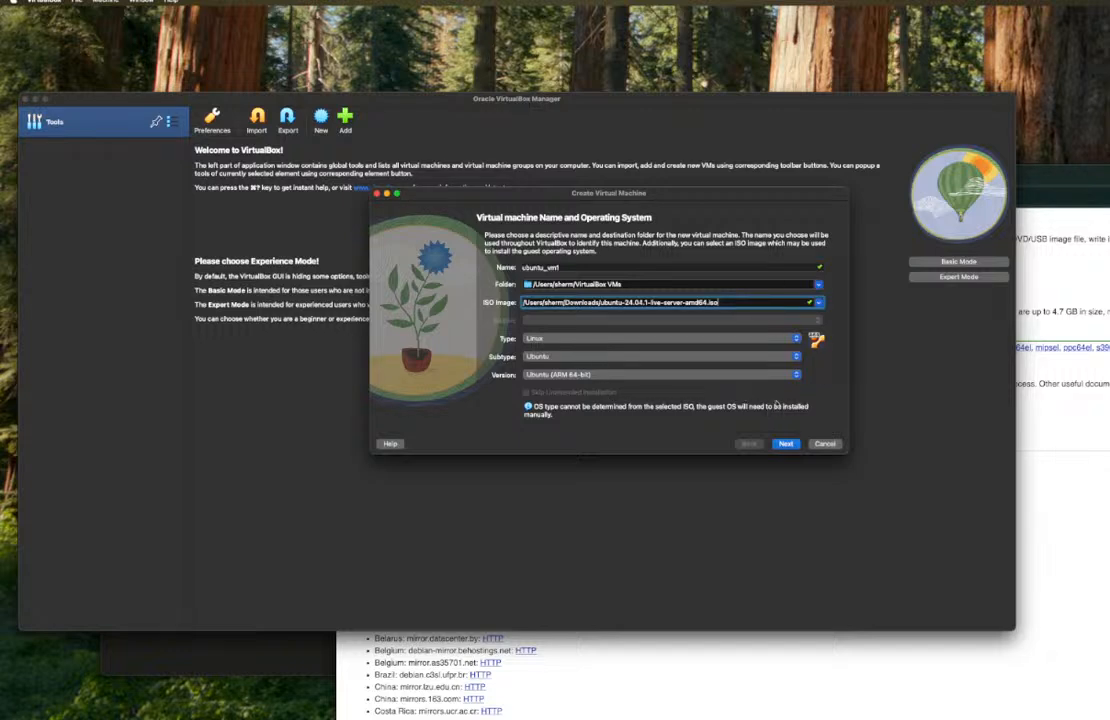
pyautogui.click(786, 443)
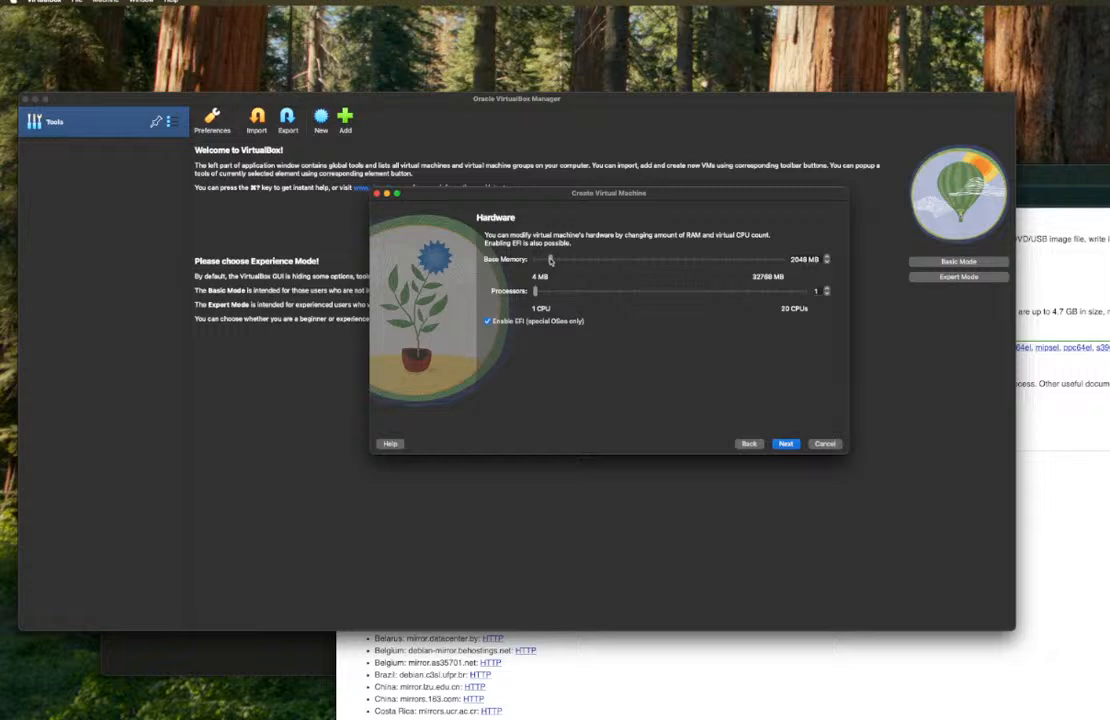
# - Try a base memory of about 4549 MB, and calculate 3 × 1024 in Calculator
pyautogui.moveTo(550, 261); pyautogui.dragTo(570, 259)
pyautogui.doubleClick(803, 258)
pyautogui.press('super+space')
pyautogui.write('cal')
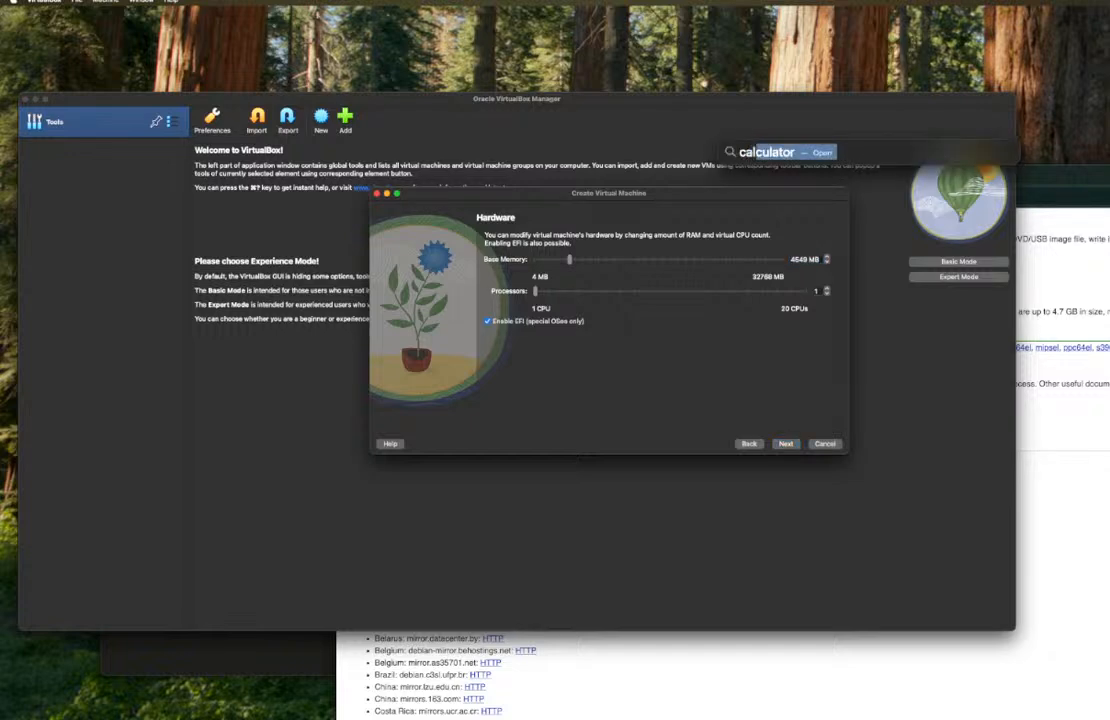
pyautogui.write('culator')
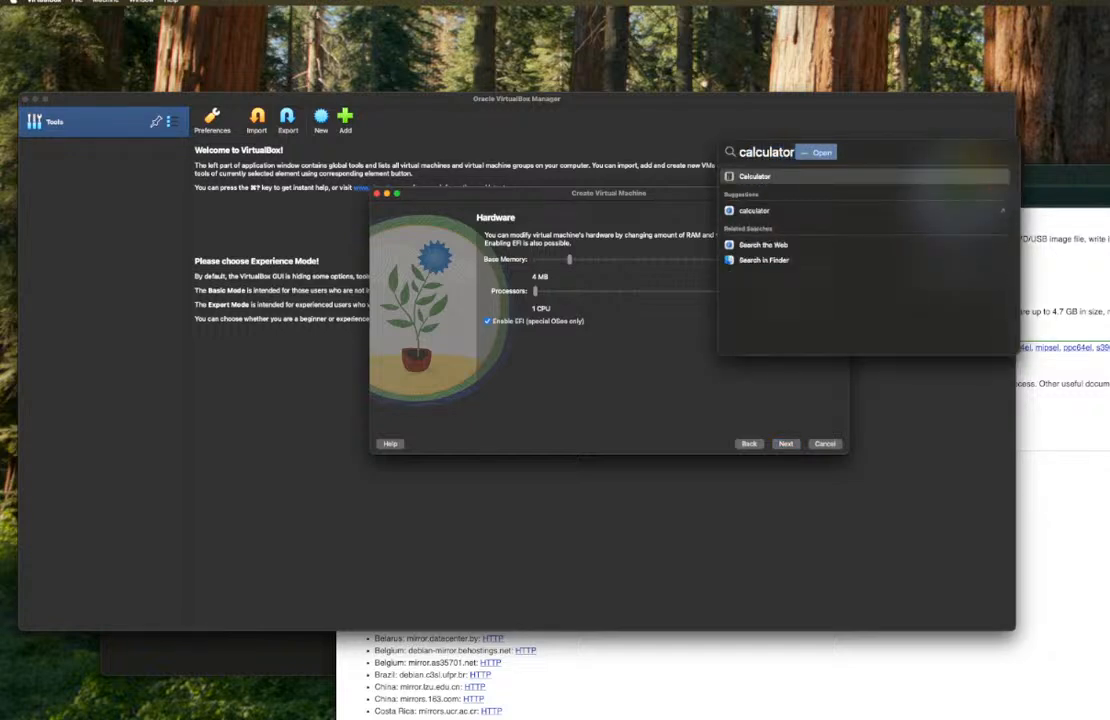
pyautogui.press('Return')
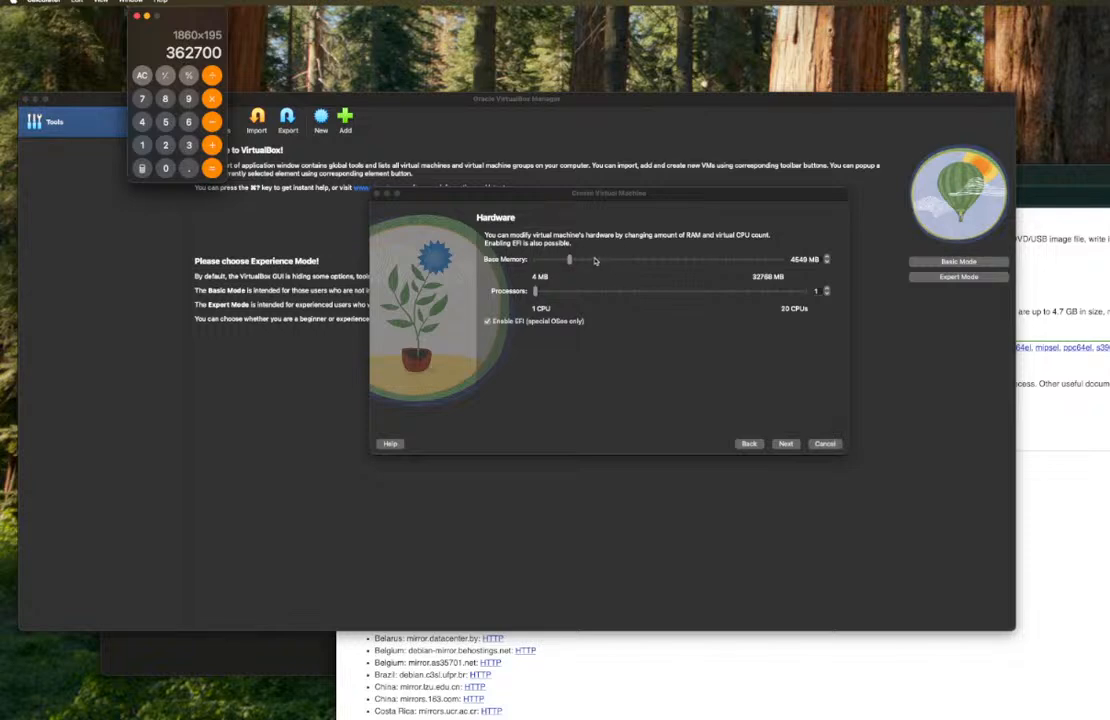
pyautogui.click(142, 75)
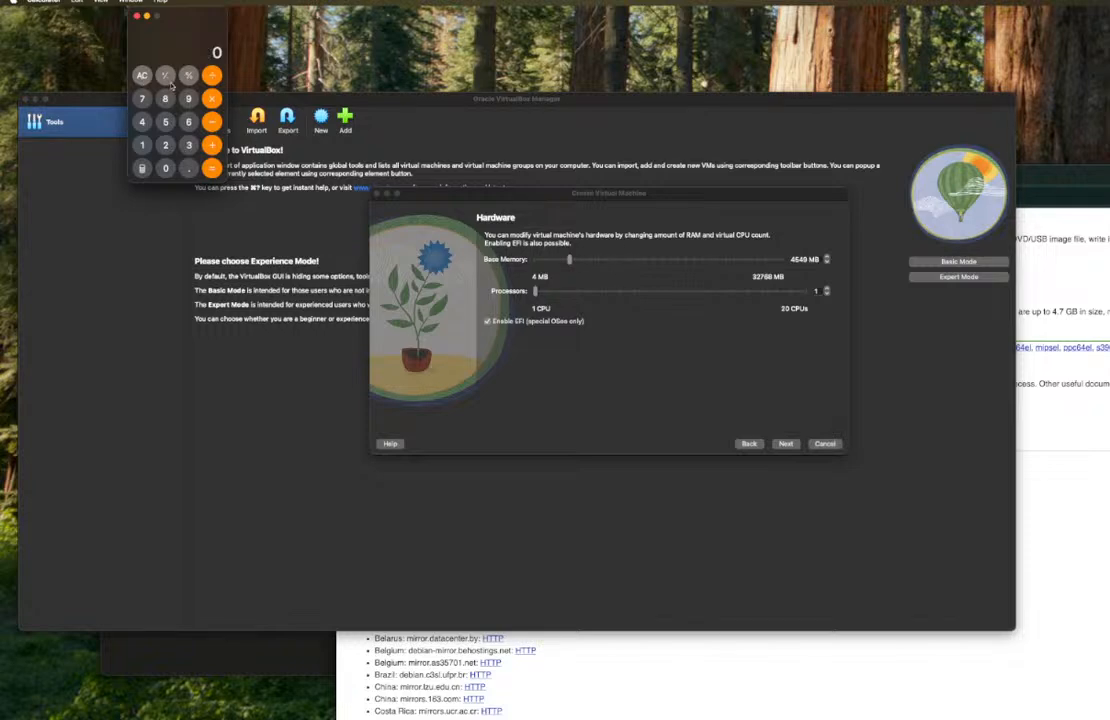
pyautogui.click(189, 146)
pyautogui.write('*-')
pyautogui.press('BackSpace')
pyautogui.write('1024')
pyautogui.press('Return')
# - Set the virtual machine's base memory to 4096 MB
pyautogui.click(808, 259)
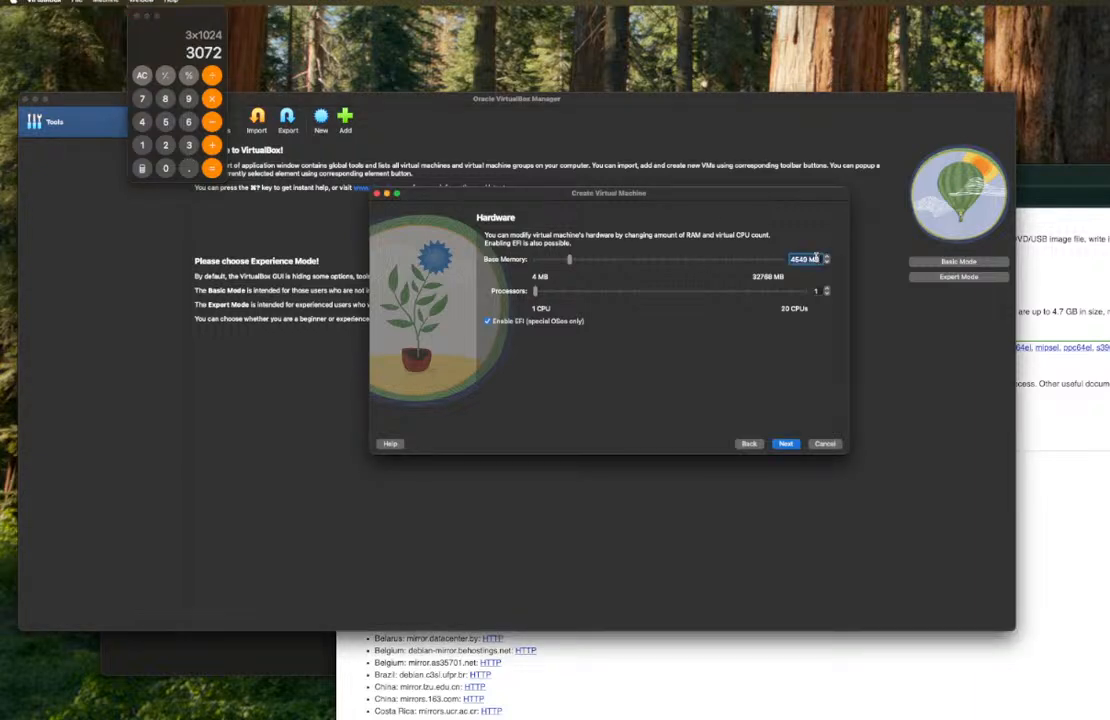
pyautogui.write('3072')
pyautogui.click(826, 287)
pyautogui.click(806, 258)
pyautogui.write('96')
# - Set the virtual machine's processor count to 2
pyautogui.click(718, 291)
pyautogui.click(563, 291)
pyautogui.press('Tab')
pyautogui.press('Up')
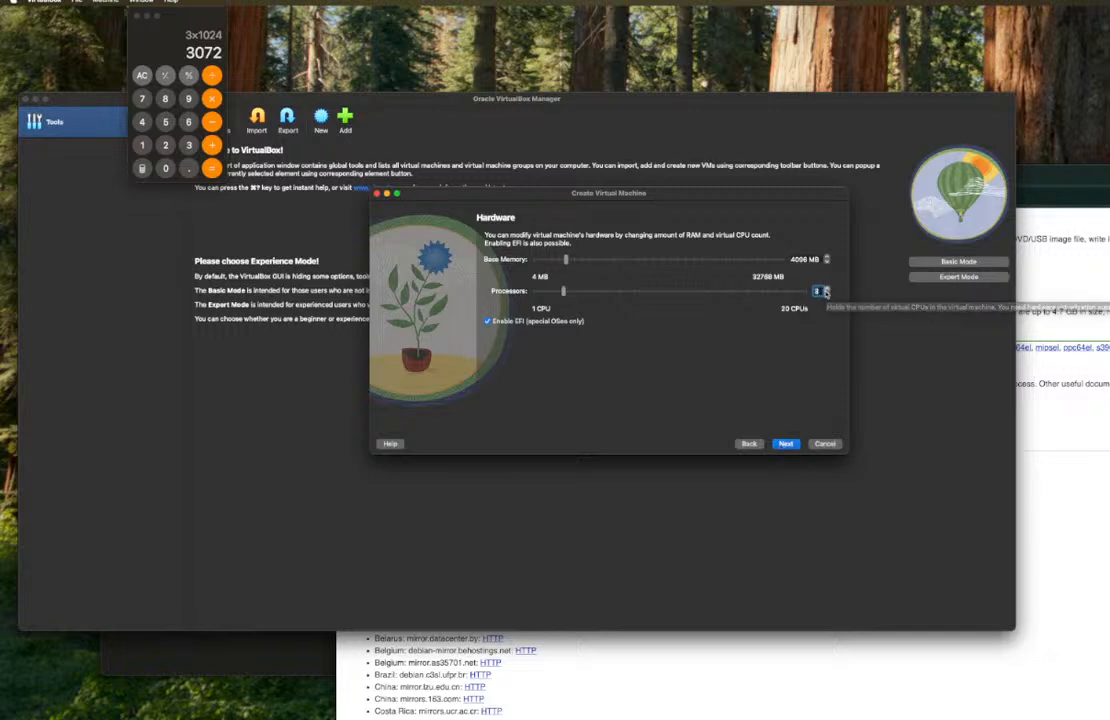
pyautogui.click(826, 294)
pyautogui.click(826, 294)
# - Accept a new 25.00 GB virtual hard disk without full pre-allocation and finish creating the machine
pyautogui.click(797, 445)
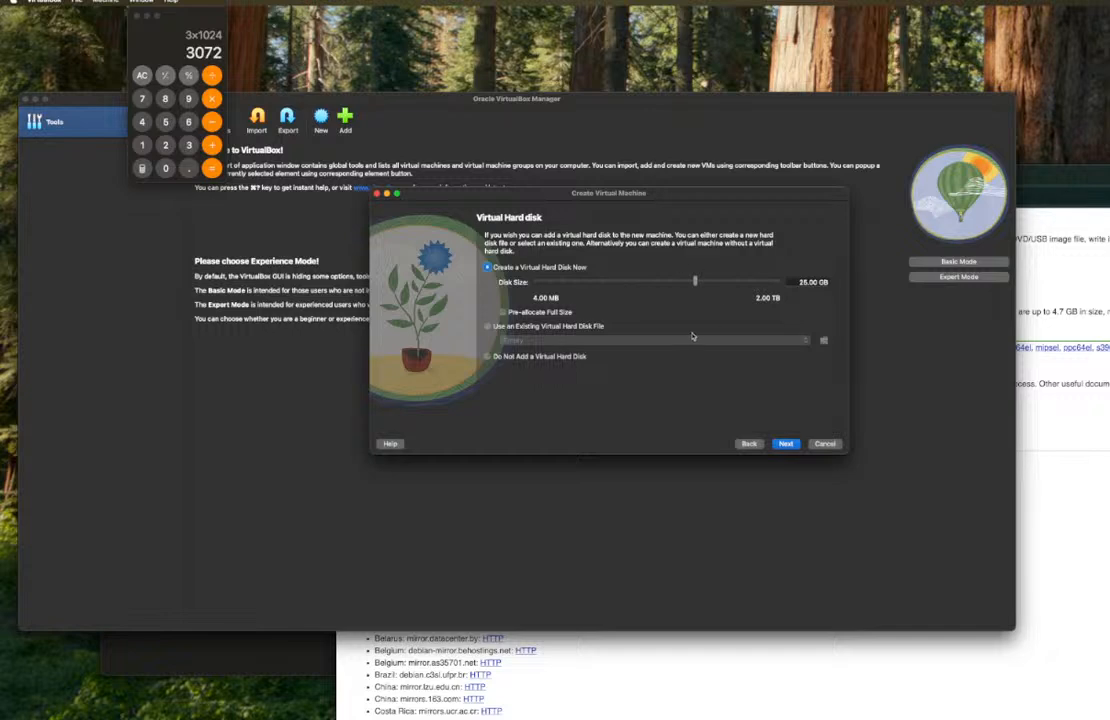
pyautogui.click(781, 444)
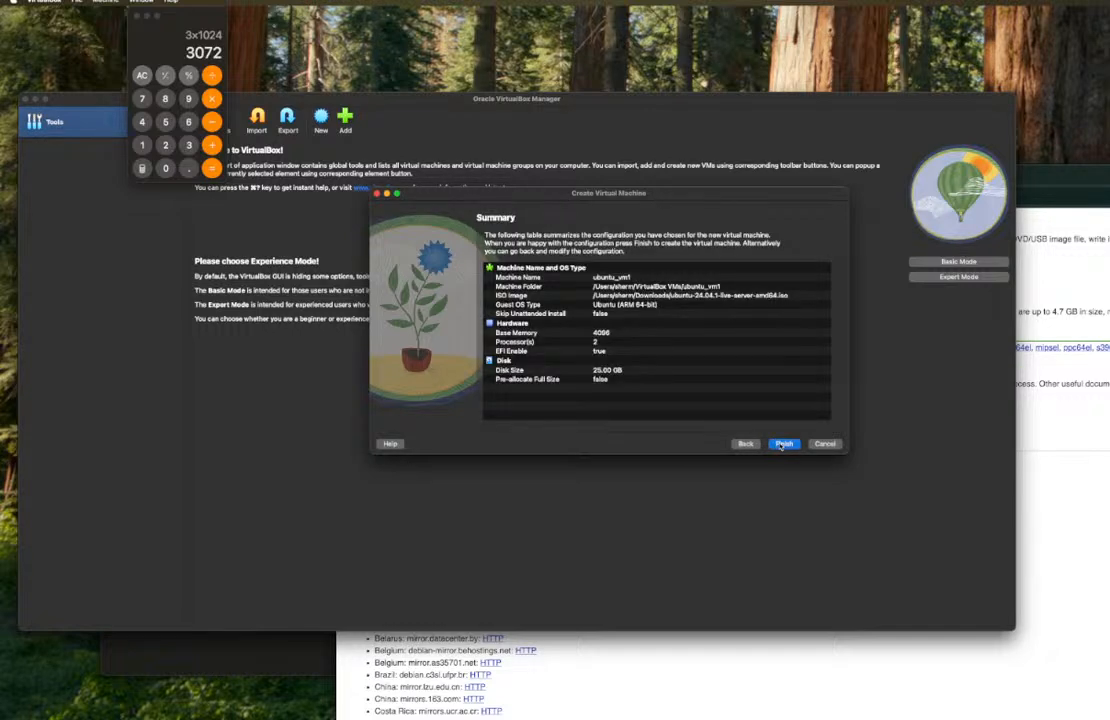
pyautogui.click(781, 444)
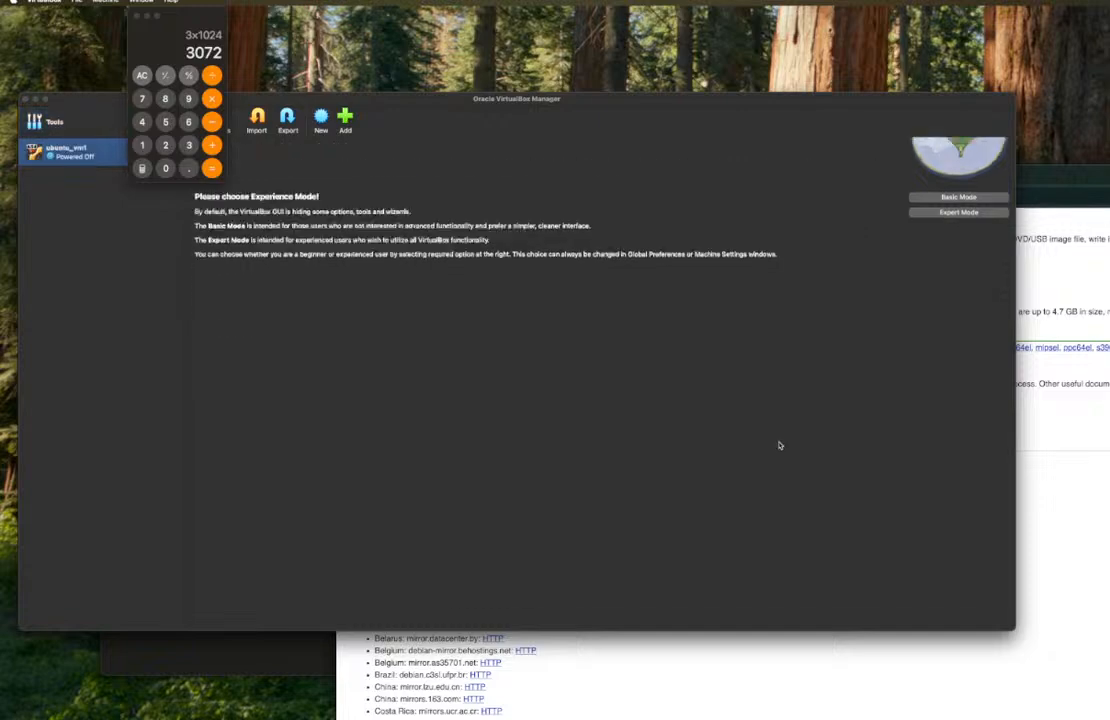
# - Reposition the VirtualBox Manager window and launch ubuntu_vm1 with a normal start
pyautogui.moveTo(528, 104); pyautogui.dragTo(641, 72)
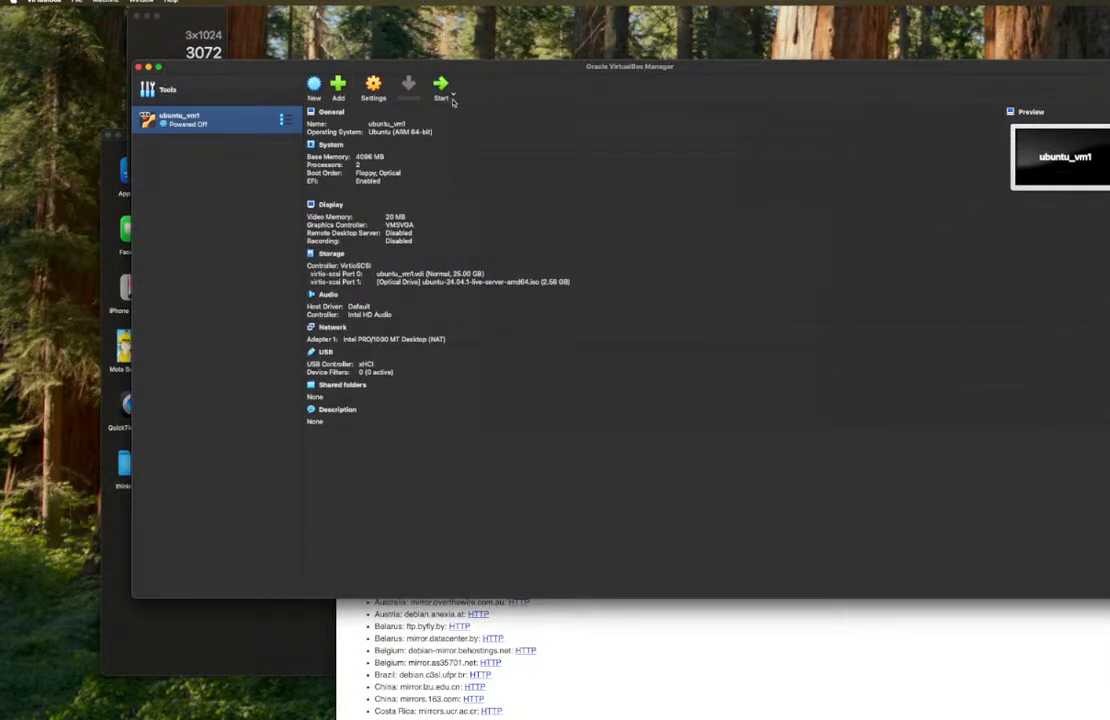
pyautogui.click(452, 97)
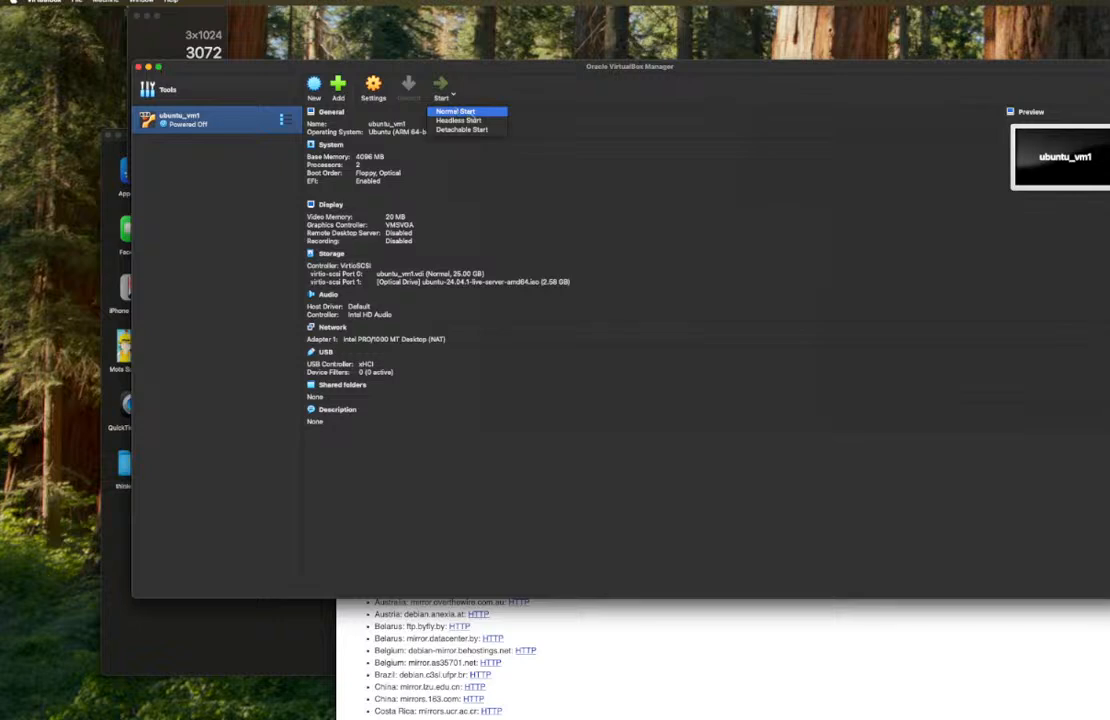
pyautogui.click(495, 113)
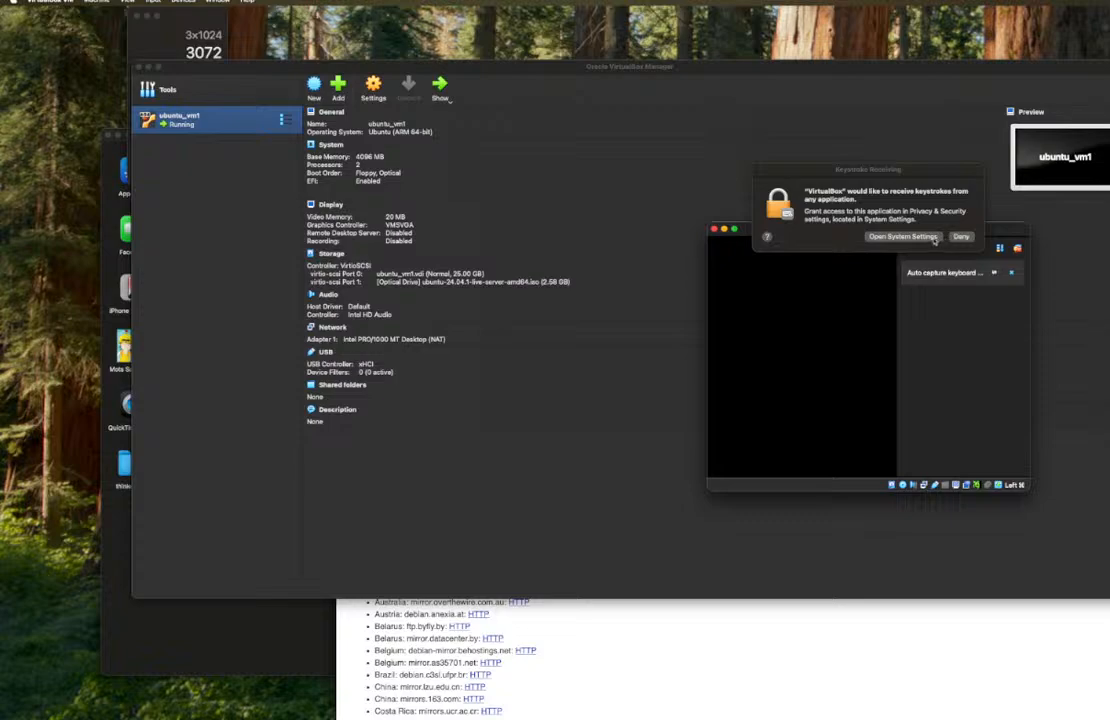
# - Open the macOS Input Monitoring settings from VirtualBox's keystroke request and move the settings window aside
pyautogui.click(933, 237)
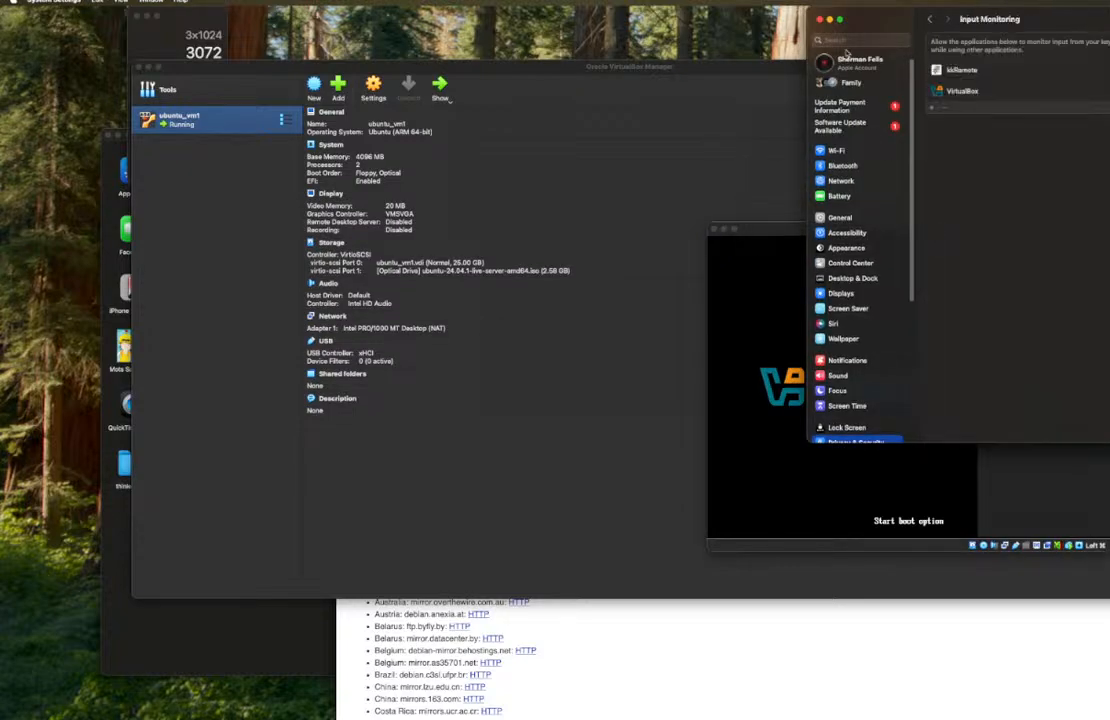
pyautogui.moveTo(896, 20); pyautogui.dragTo(0, 482)
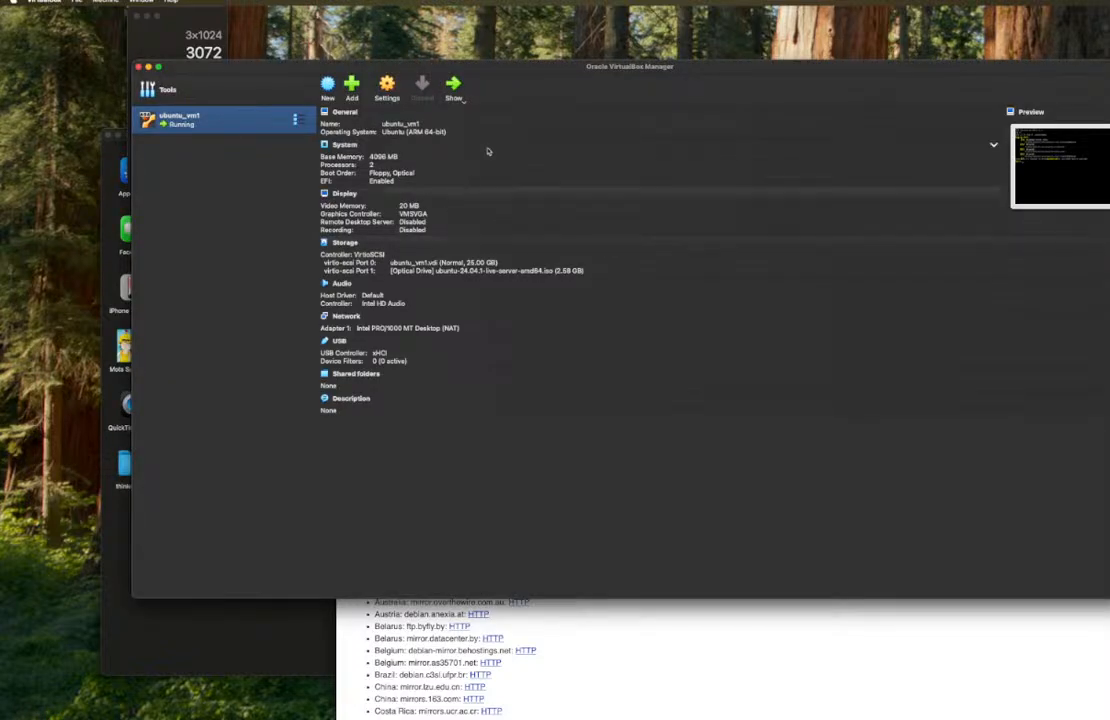
# - Show the running ubuntu_vm1 window, move the accessibility access request out of the way, and return to the machine
pyautogui.click(460, 99)
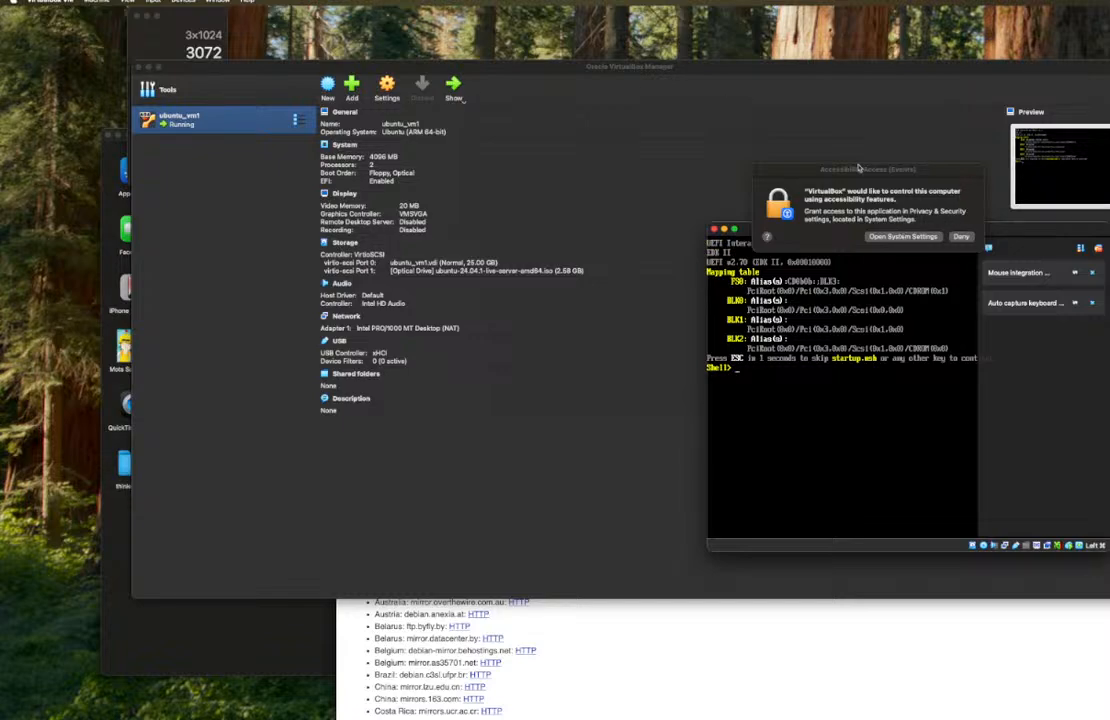
pyautogui.moveTo(860, 170); pyautogui.dragTo(5, 719)
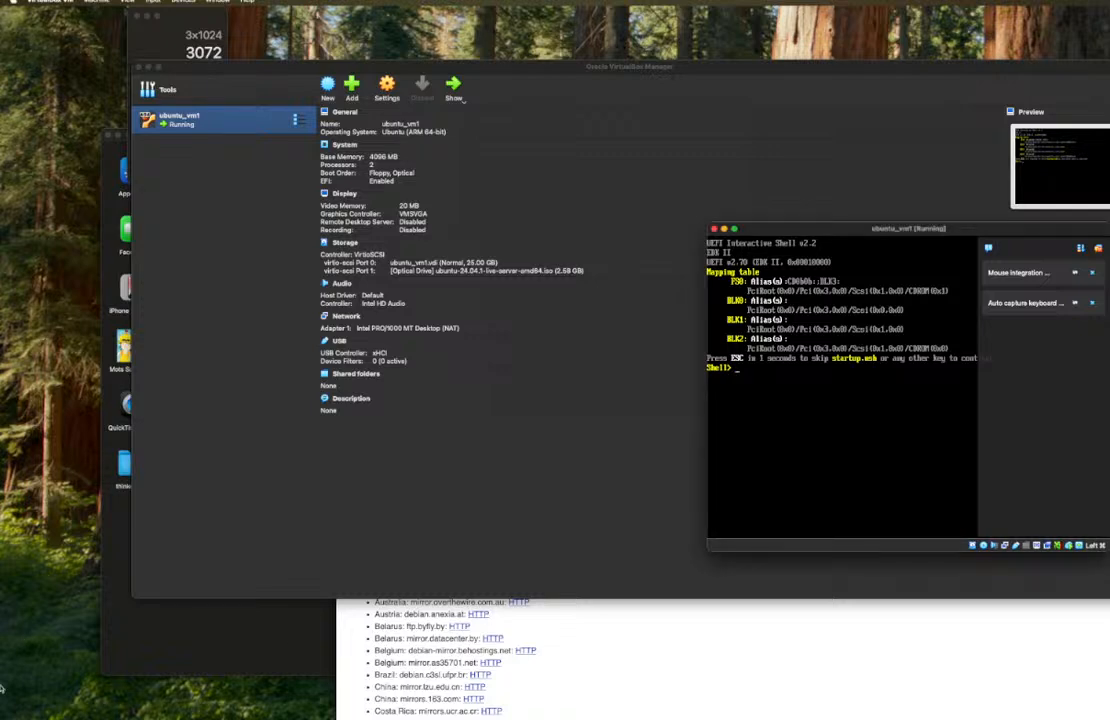
pyautogui.press('super+Tab')
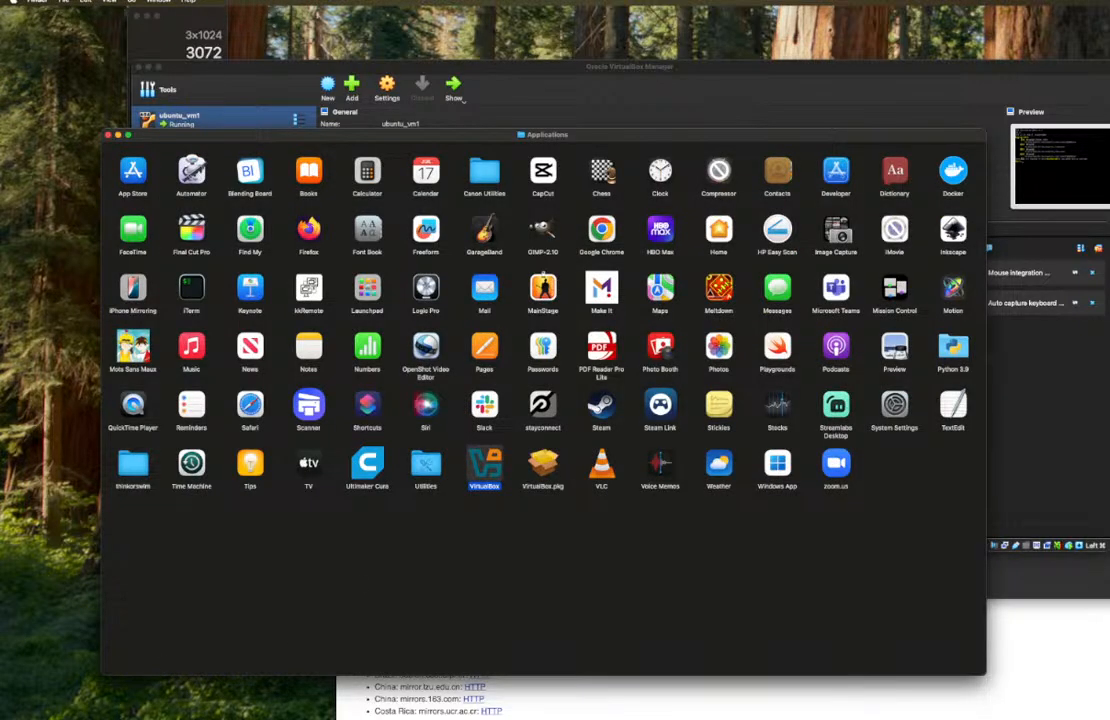
pyautogui.press('super+Tab')
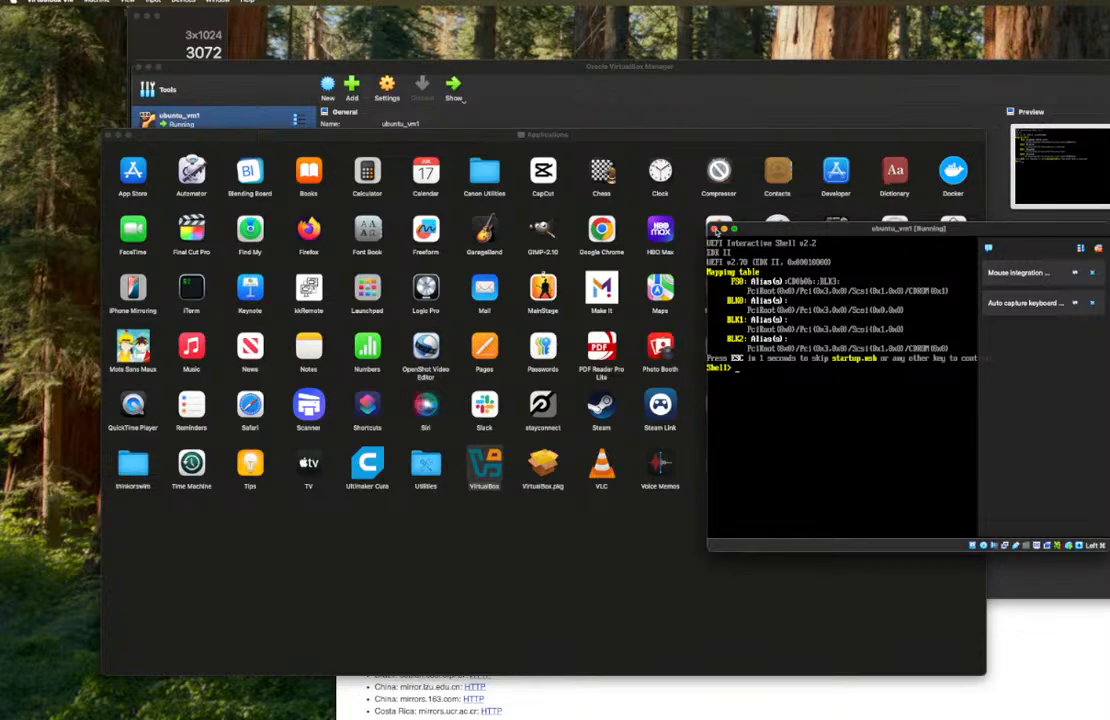
# - Power off ubuntu_vm1 and close the Applications folder window covering the VirtualBox Manager
pyautogui.click(714, 230)
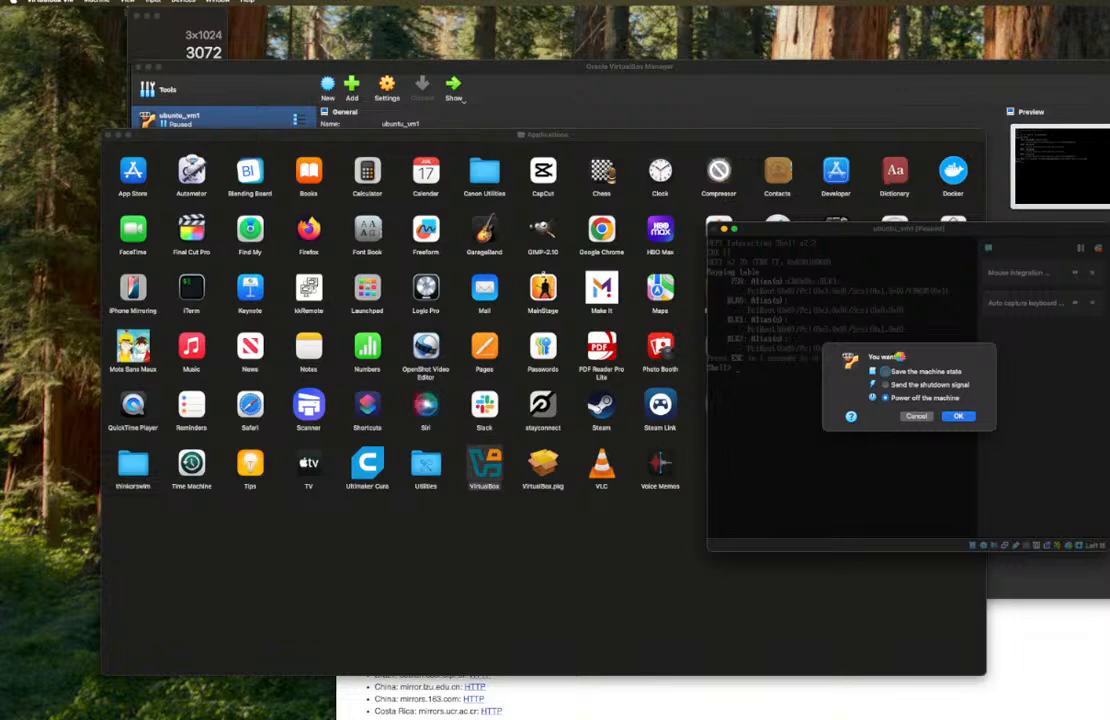
pyautogui.press('Return')
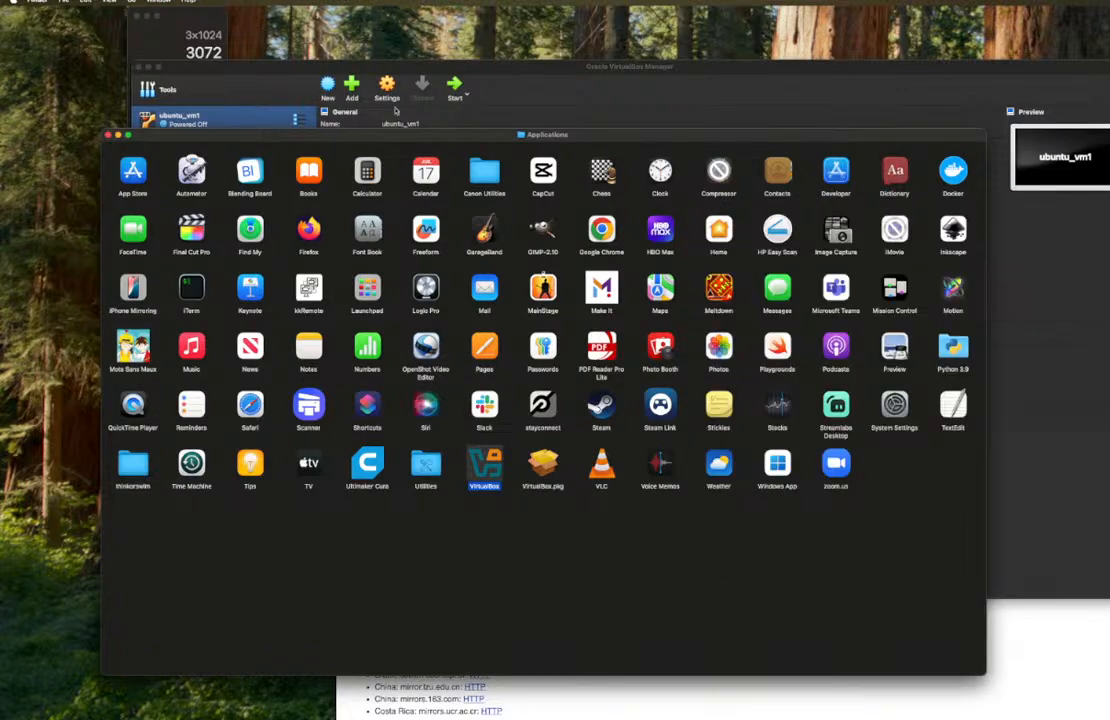
pyautogui.moveTo(392, 135); pyautogui.dragTo(425, 410)
pyautogui.press('super+w')
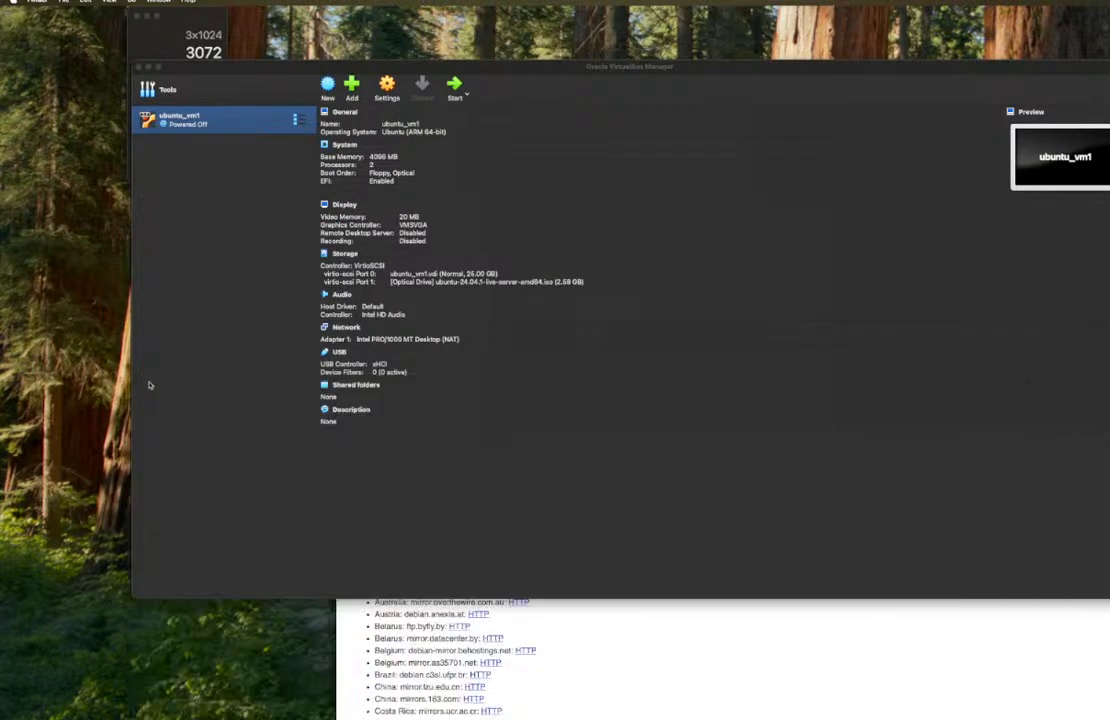
# - Examine the settings of ubuntu_vm1 in all categories, from the advanced General options through System and Storage to Shared Folders
pyautogui.click(380, 96)
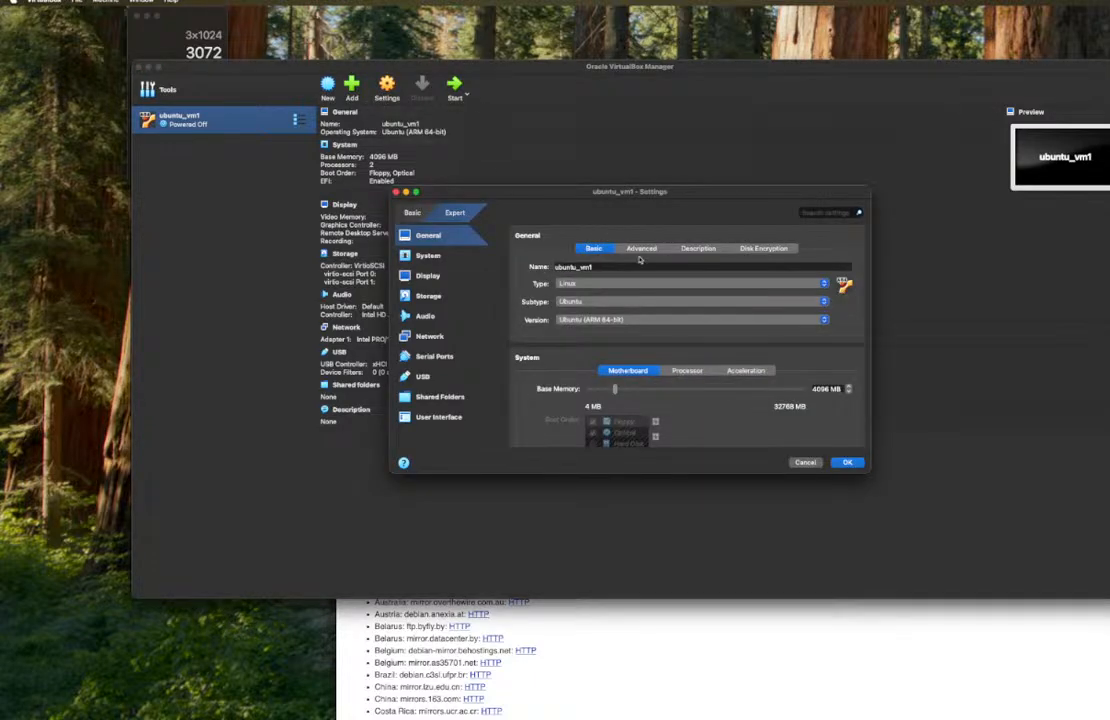
pyautogui.click(641, 249)
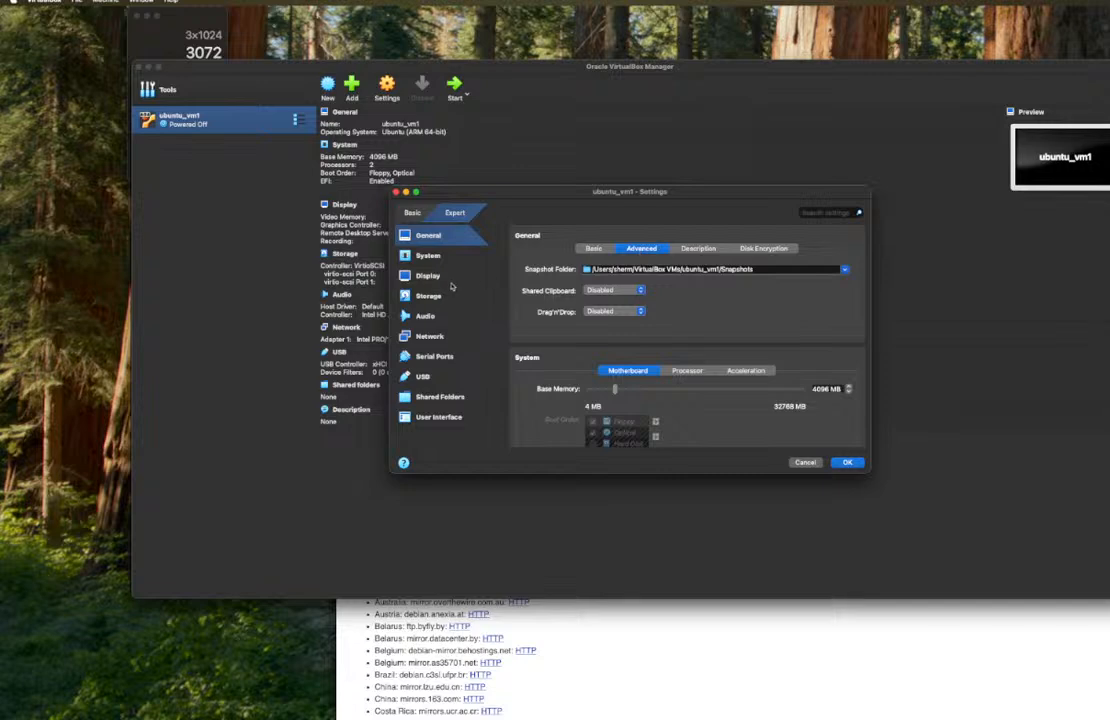
pyautogui.click(427, 254)
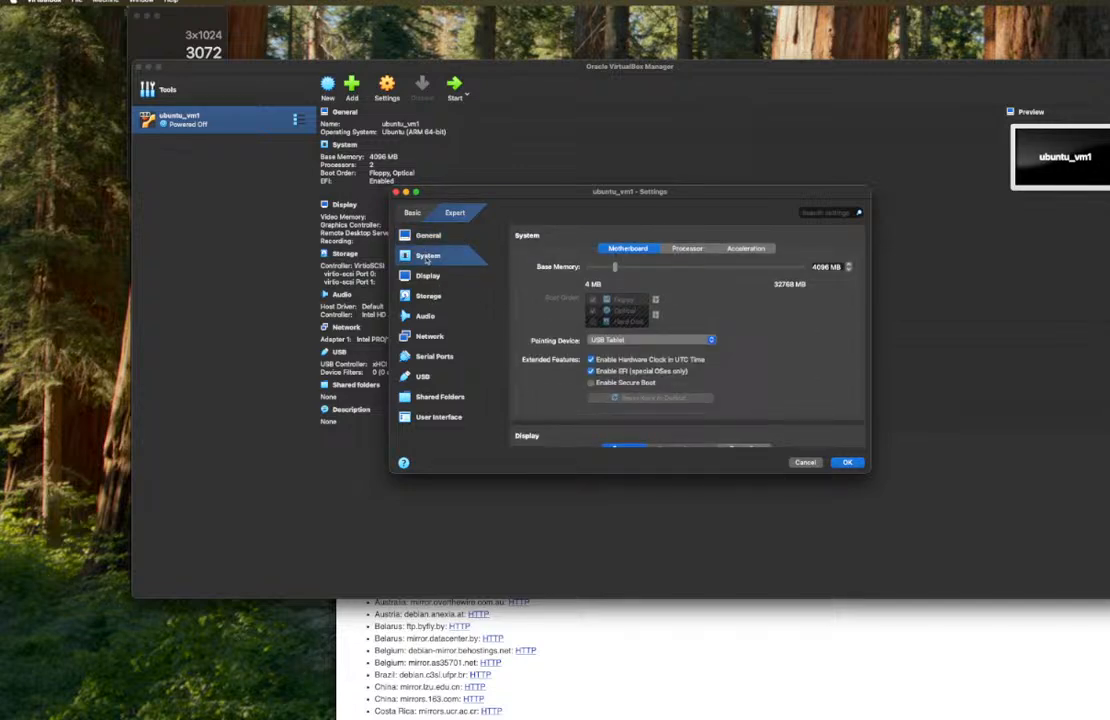
pyautogui.scroll(3, 672, 378)
pyautogui.scroll(-1, 672, 378)
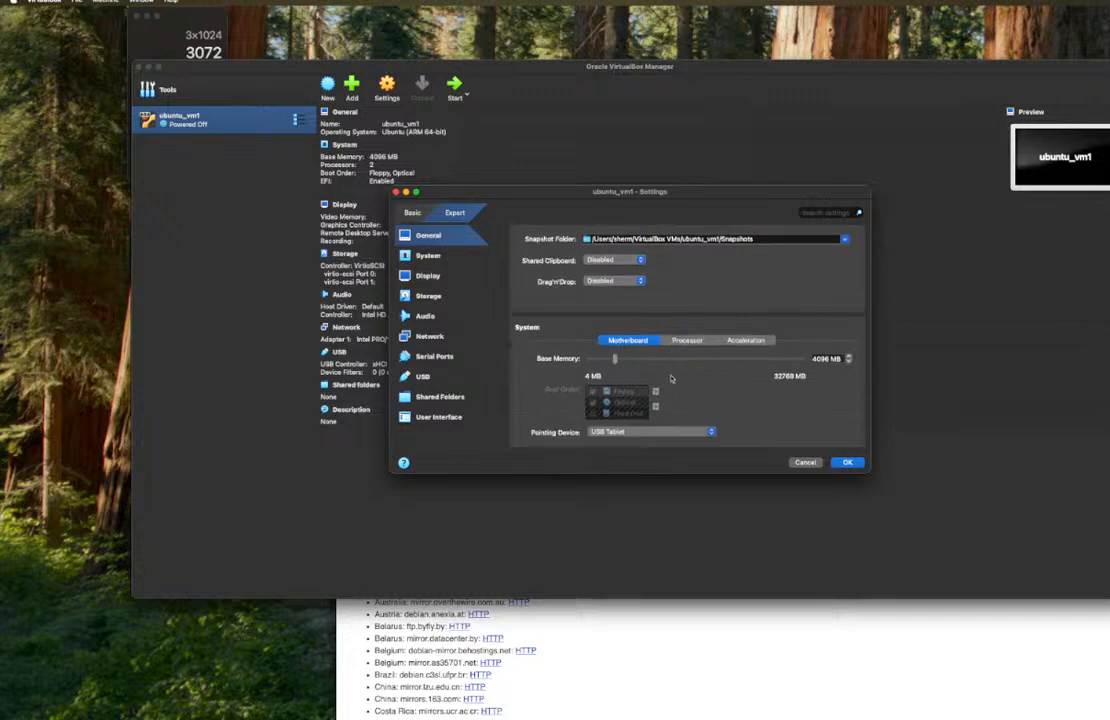
pyautogui.scroll(1, 672, 378)
pyautogui.scroll(-5, 672, 378)
pyautogui.scroll(-8, 672, 378)
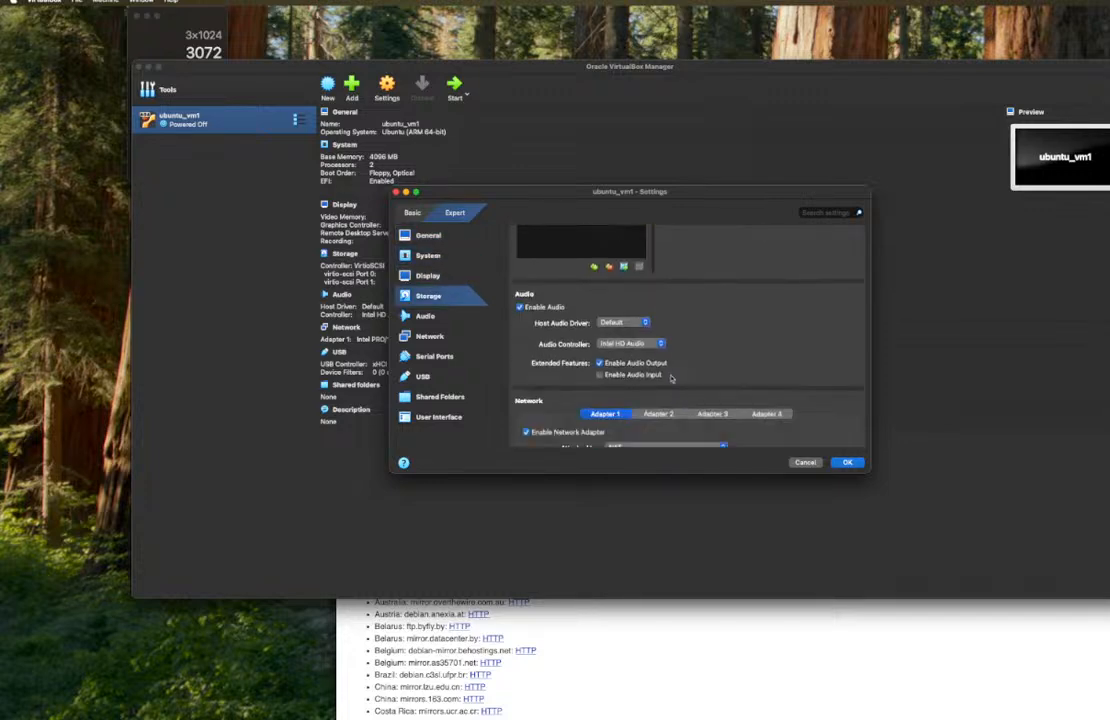
pyautogui.scroll(-8, 672, 378)
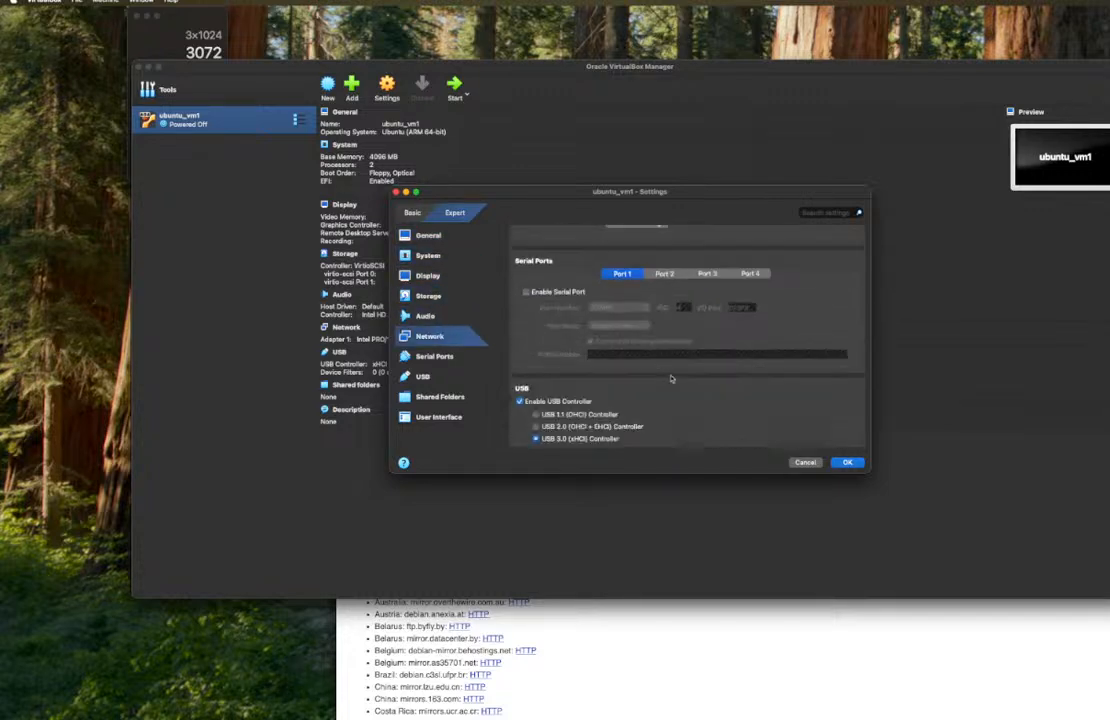
pyautogui.scroll(1, 672, 378)
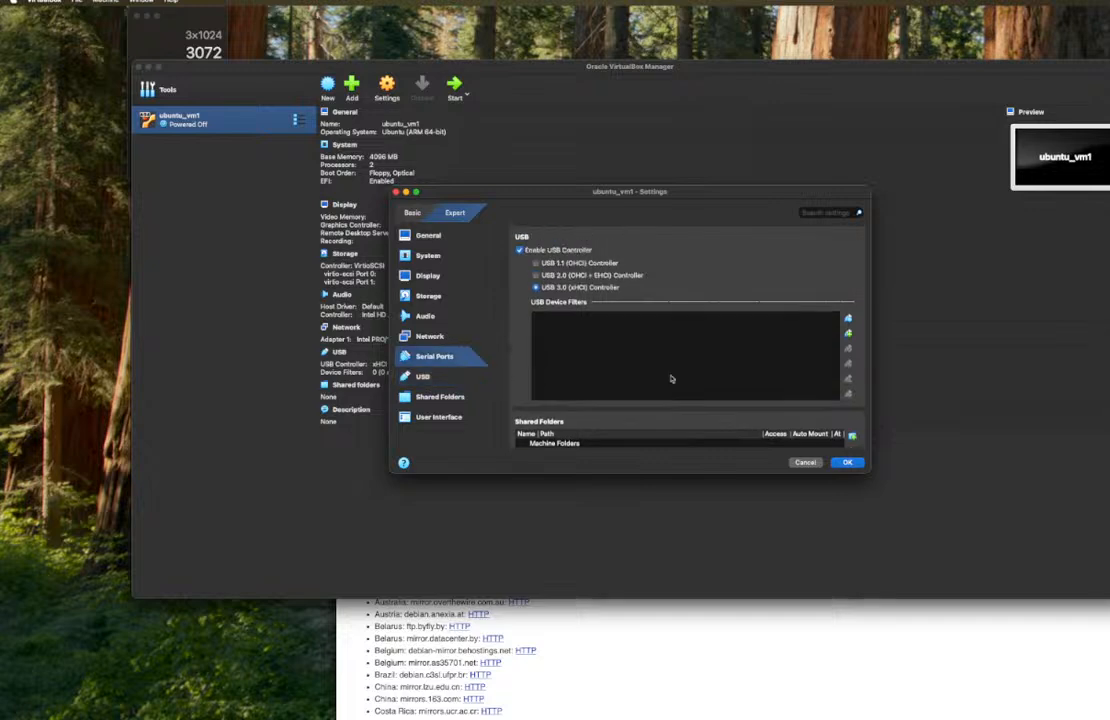
pyautogui.scroll(-4, 672, 378)
pyautogui.scroll(10, 672, 378)
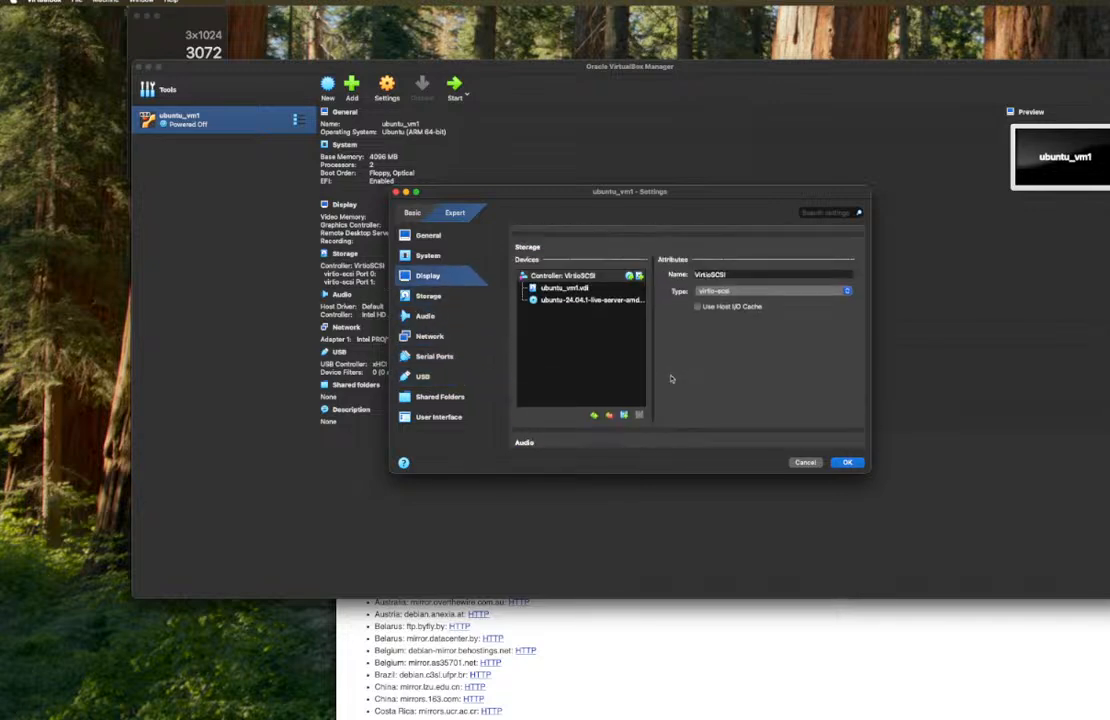
pyautogui.scroll(2, 672, 378)
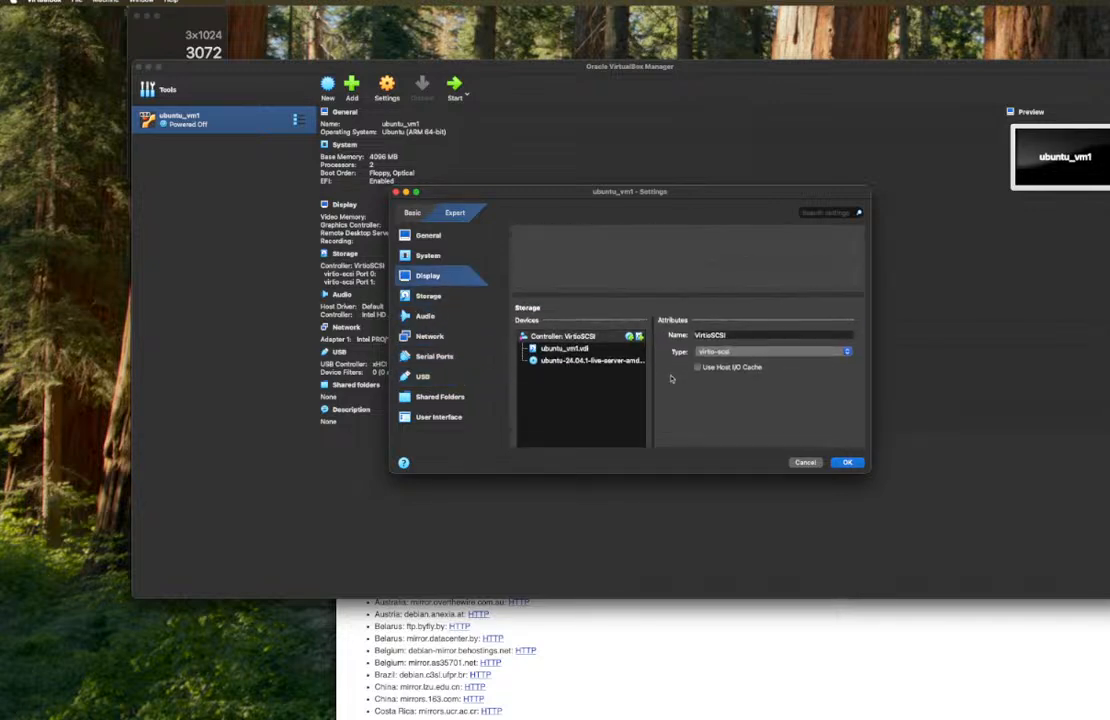
# - Enable the Live CD/DVD option for the ubuntu-24.04.1-live-server-amd64.iso optical drive, leaving its port assignment as it is
pyautogui.click(629, 363)
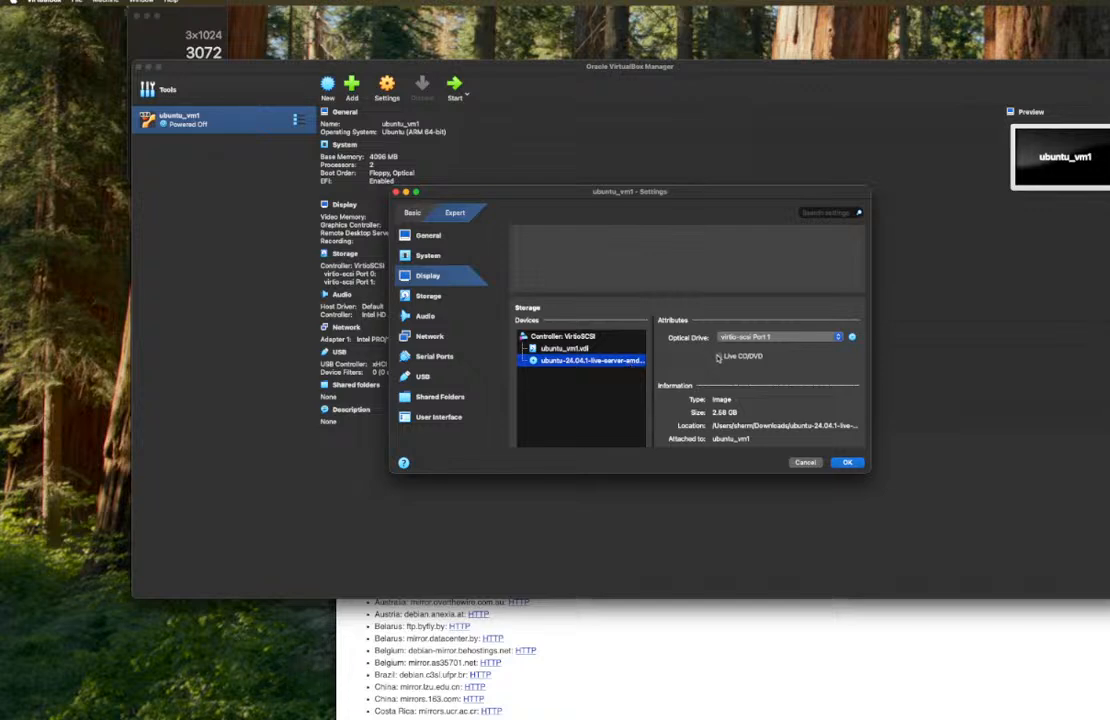
pyautogui.click(719, 356)
pyautogui.click(796, 338)
pyautogui.press('Escape')
pyautogui.press('Escape')
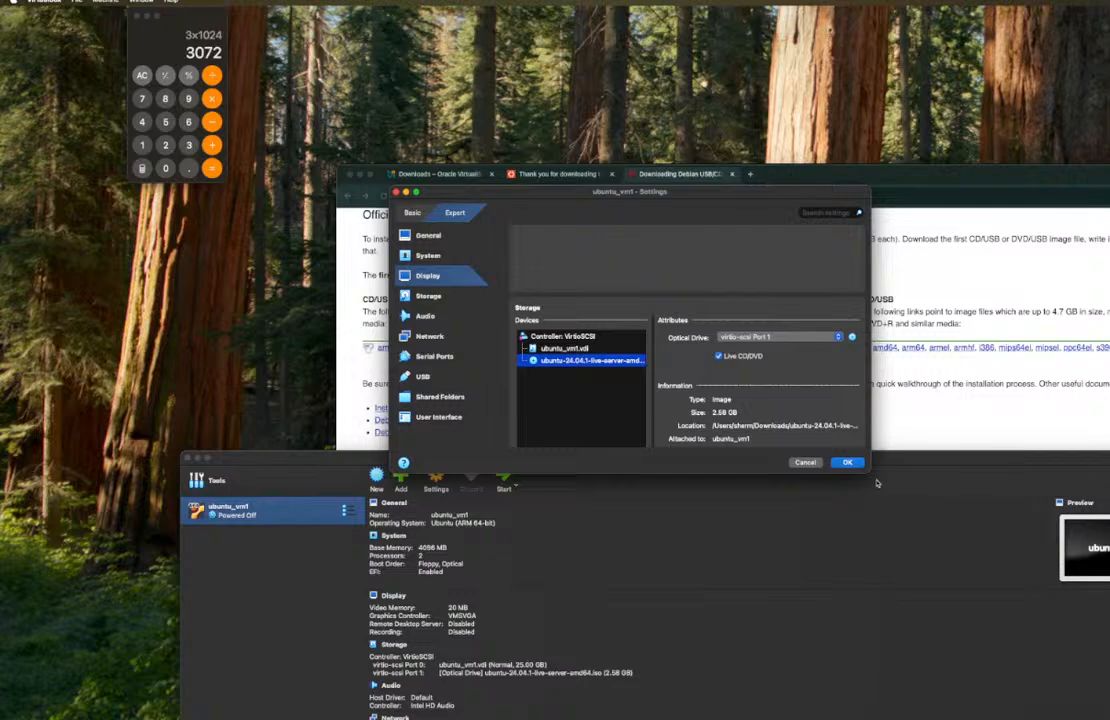
# - Enlarge the settings window, check the ISO's attributes under Storage, and close the settings
pyautogui.moveTo(880, 470); pyautogui.dragTo(1109, 589)
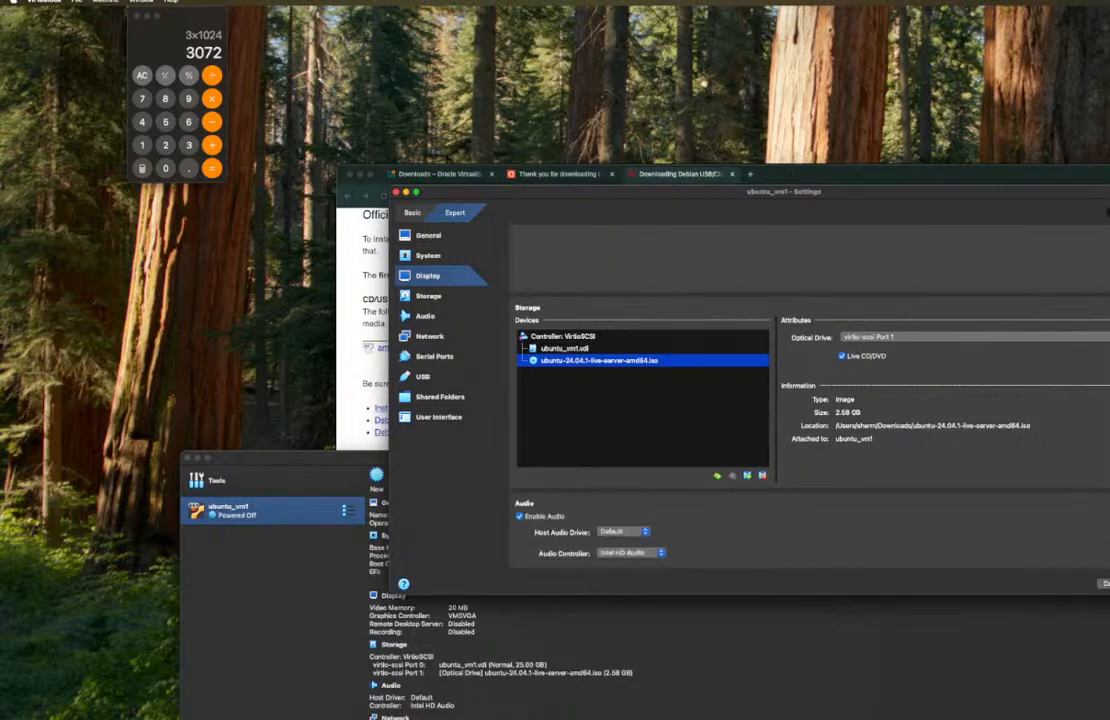
pyautogui.click(426, 296)
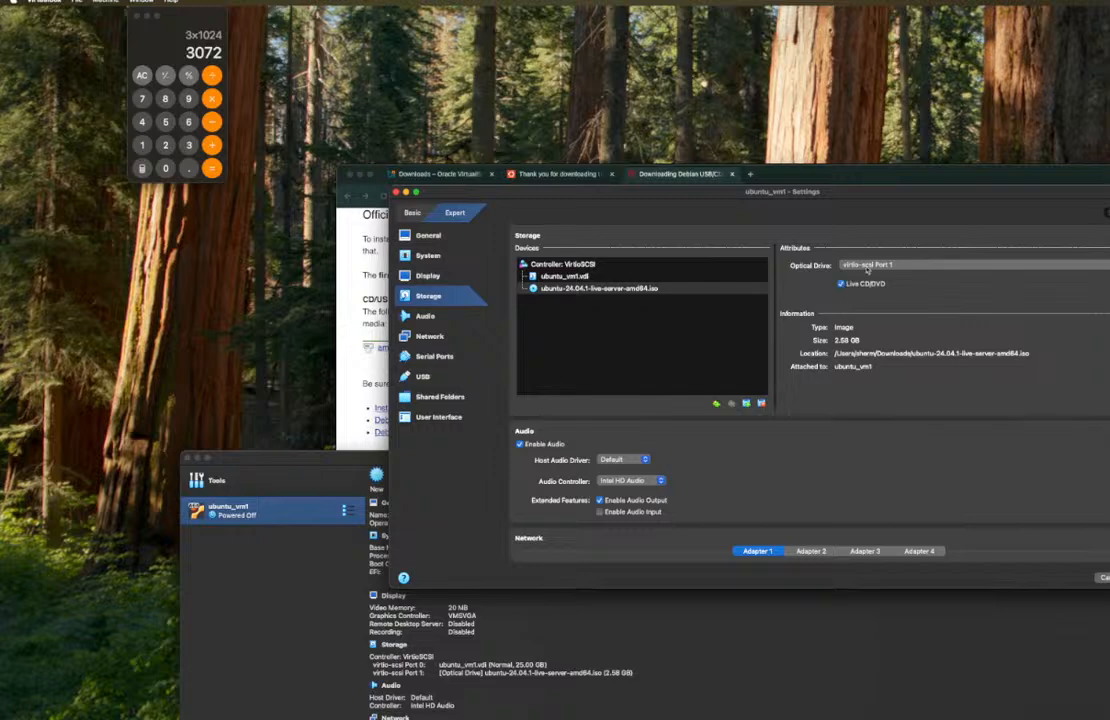
pyautogui.click(575, 289)
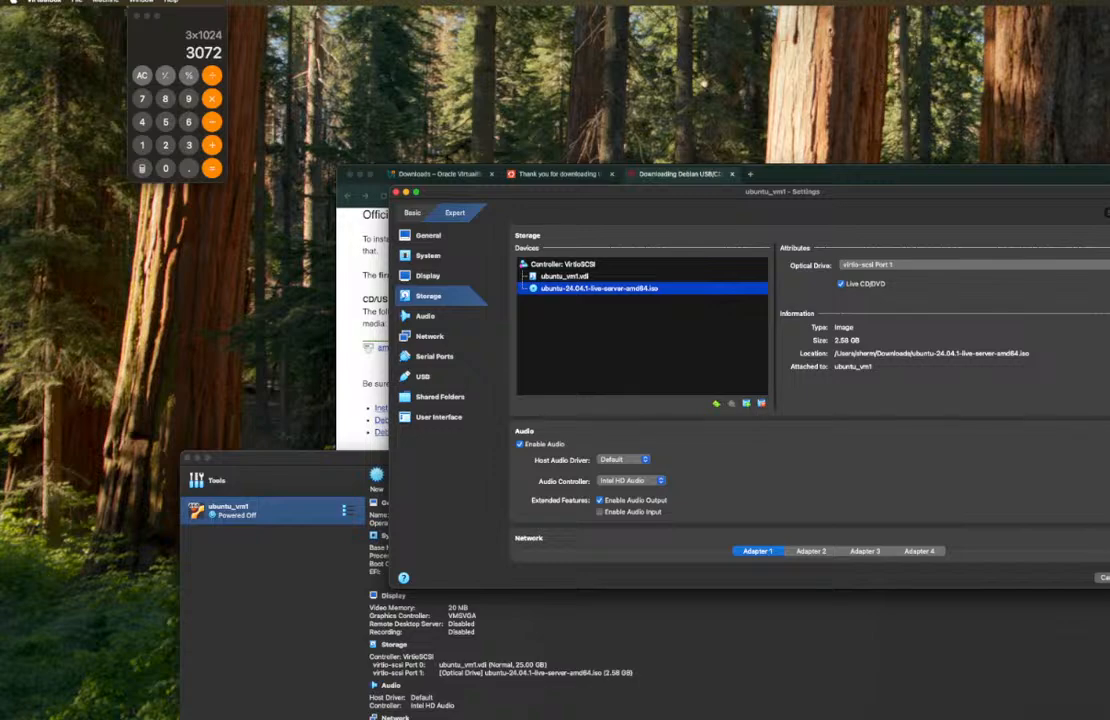
pyautogui.click(1109, 577)
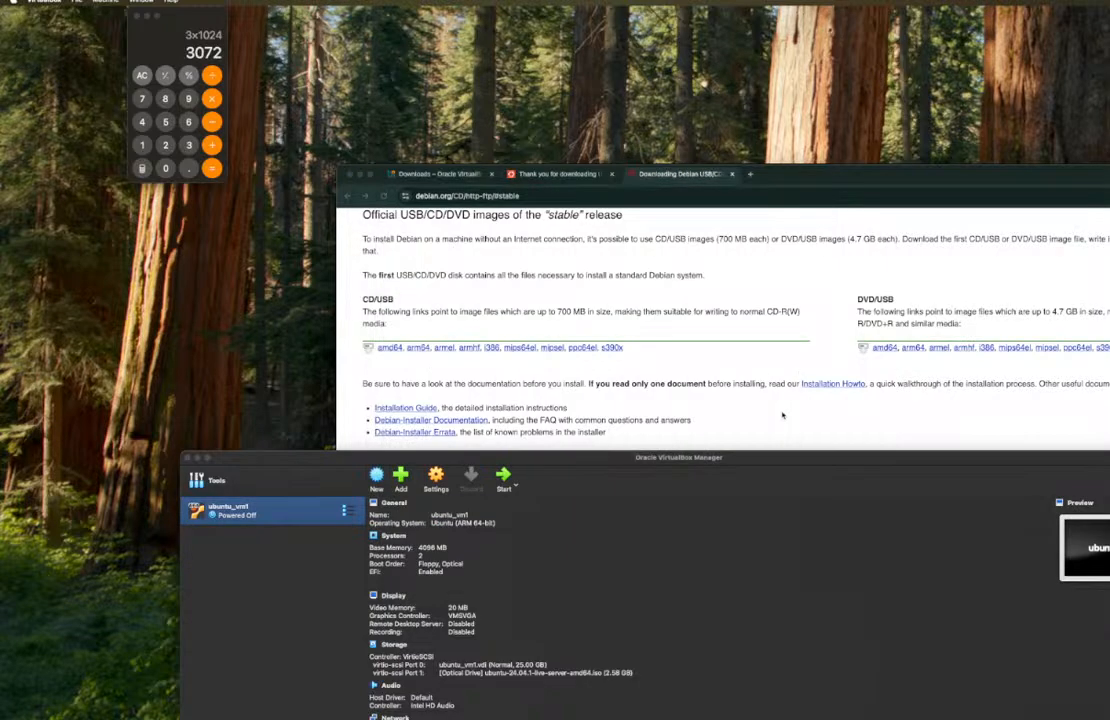
# - Rearrange the VirtualBox Manager and browser windows and launch ubuntu_vm1 again with a normal start
pyautogui.moveTo(765, 460); pyautogui.dragTo(682, 208)
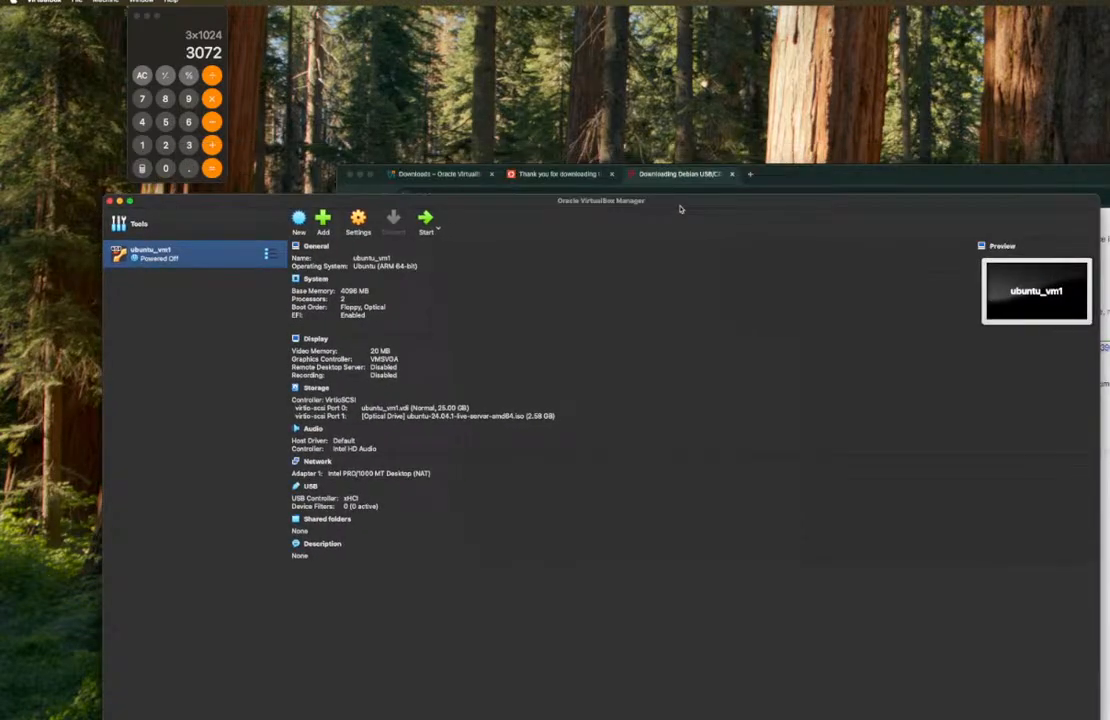
pyautogui.click(817, 165)
pyautogui.moveTo(592, 163); pyautogui.dragTo(592, 575)
pyautogui.moveTo(490, 202); pyautogui.dragTo(544, 58)
pyautogui.click(492, 85)
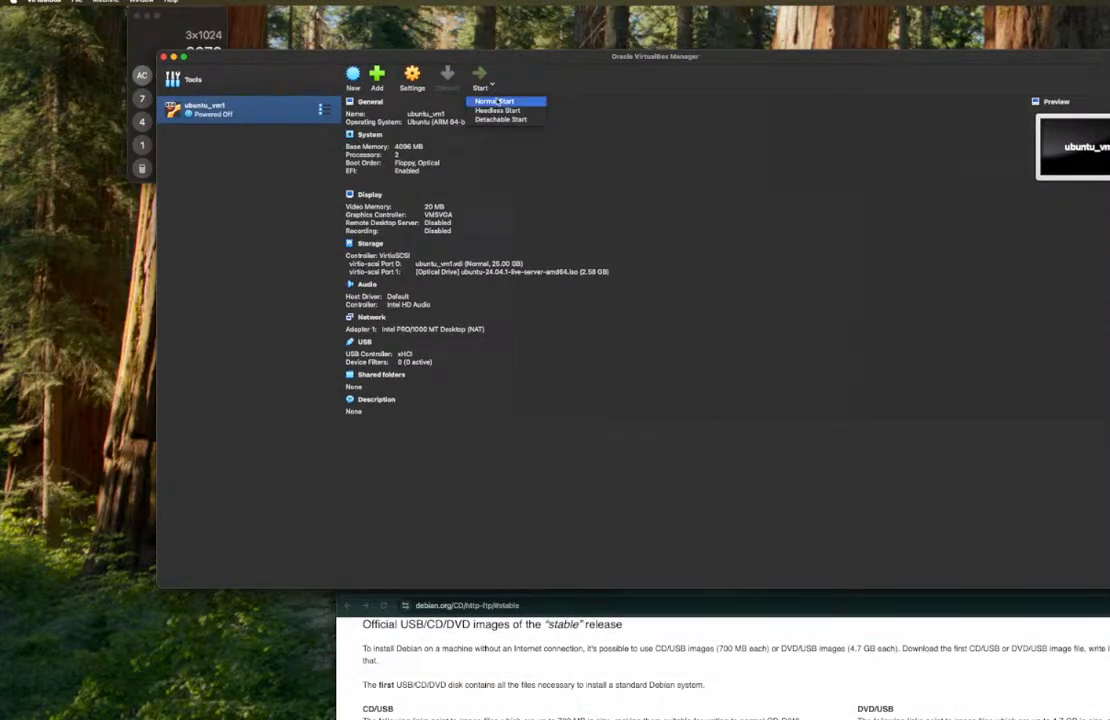
pyautogui.click(500, 100)
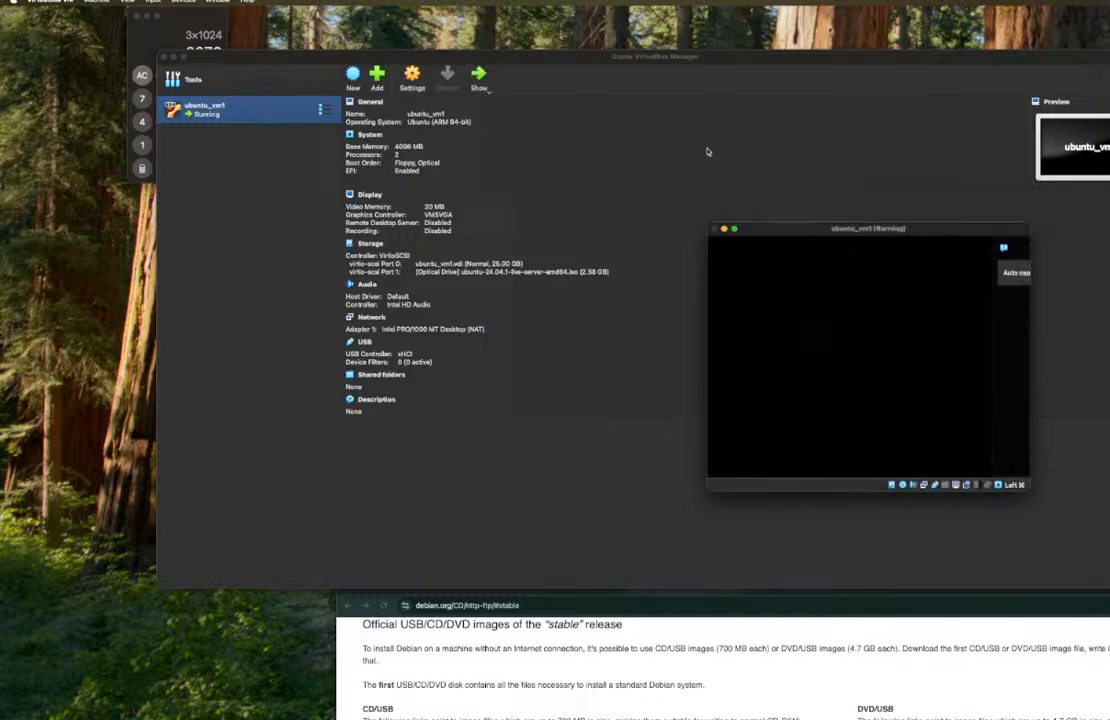
# - Reposition and enlarge the running ubuntu_vm1 window and dismiss its mouse integration and keyboard capture notifications
pyautogui.moveTo(810, 230); pyautogui.dragTo(569, 158)
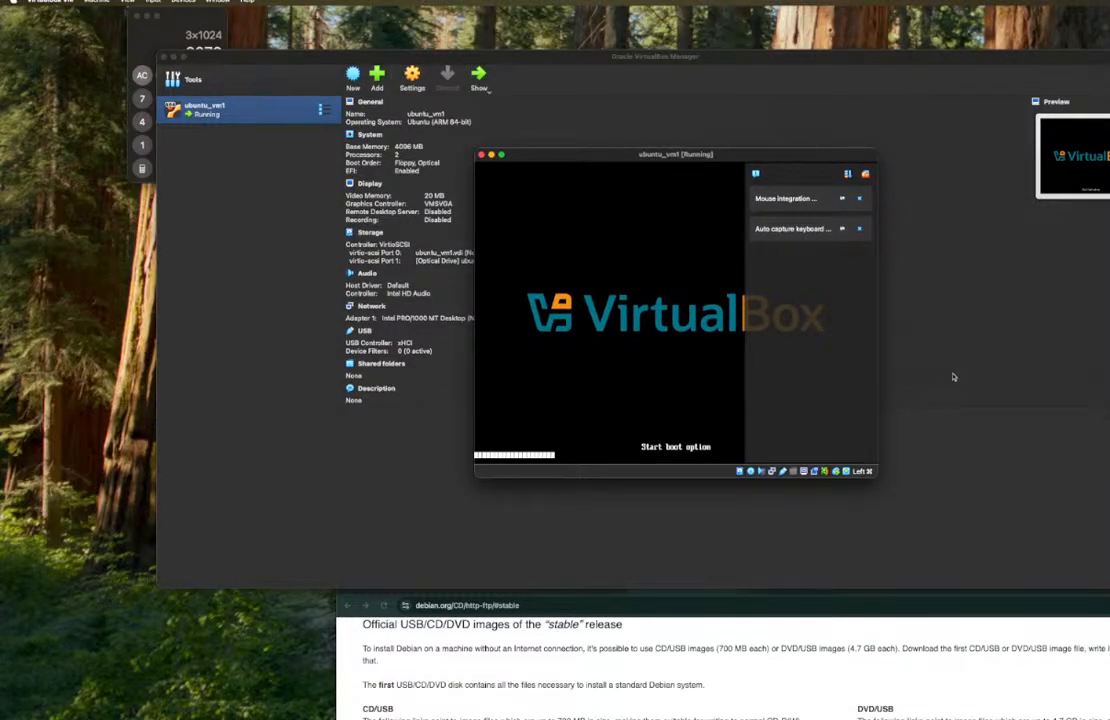
pyautogui.moveTo(876, 478); pyautogui.dragTo(1108, 557)
pyautogui.moveTo(872, 162); pyautogui.dragTo(604, 127)
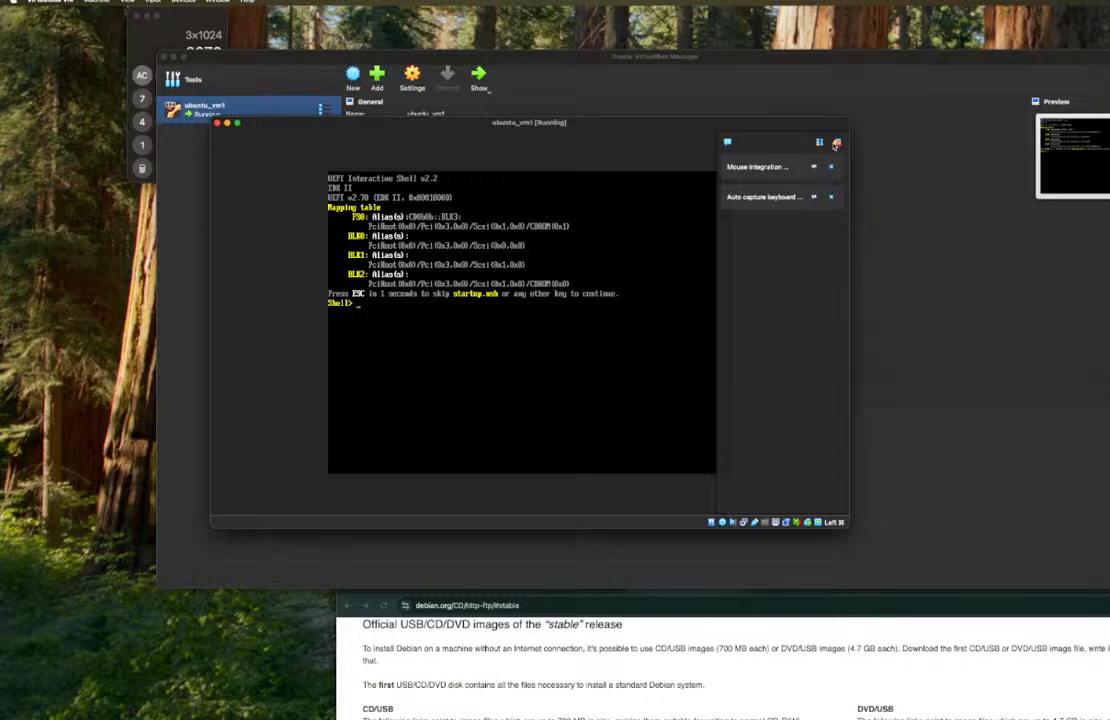
pyautogui.click(836, 143)
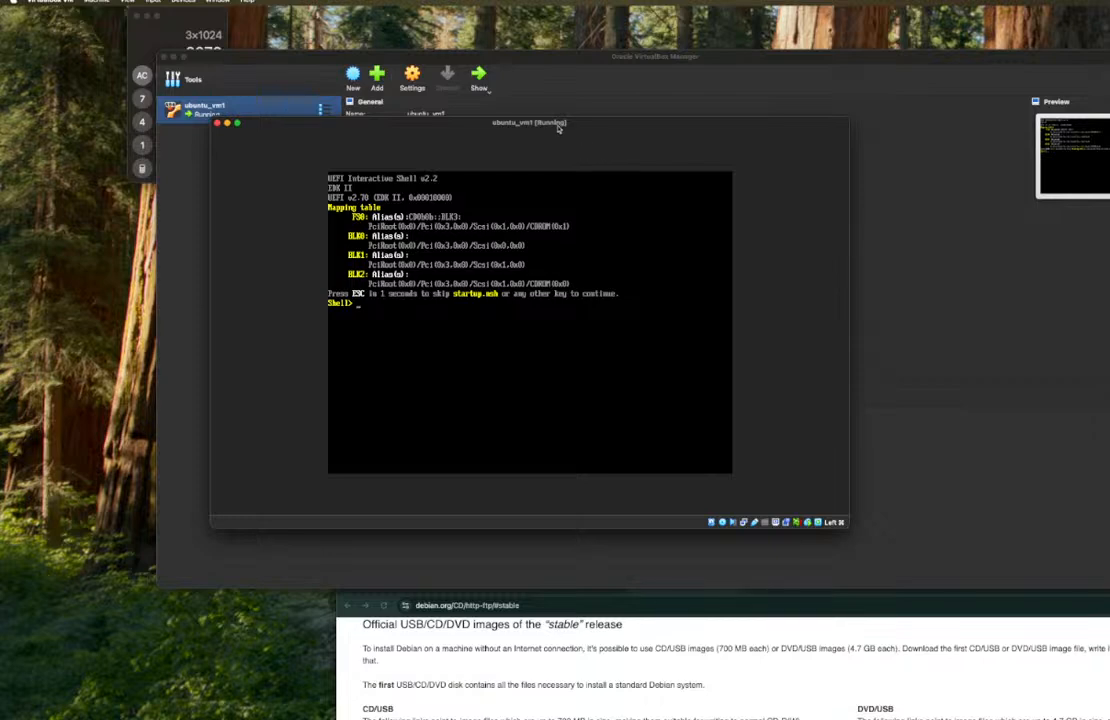
# - Move the ubuntu_vm1 window aside to view the machine's details in the manager, and bring it back
pyautogui.moveTo(559, 127); pyautogui.dragTo(780, 128)
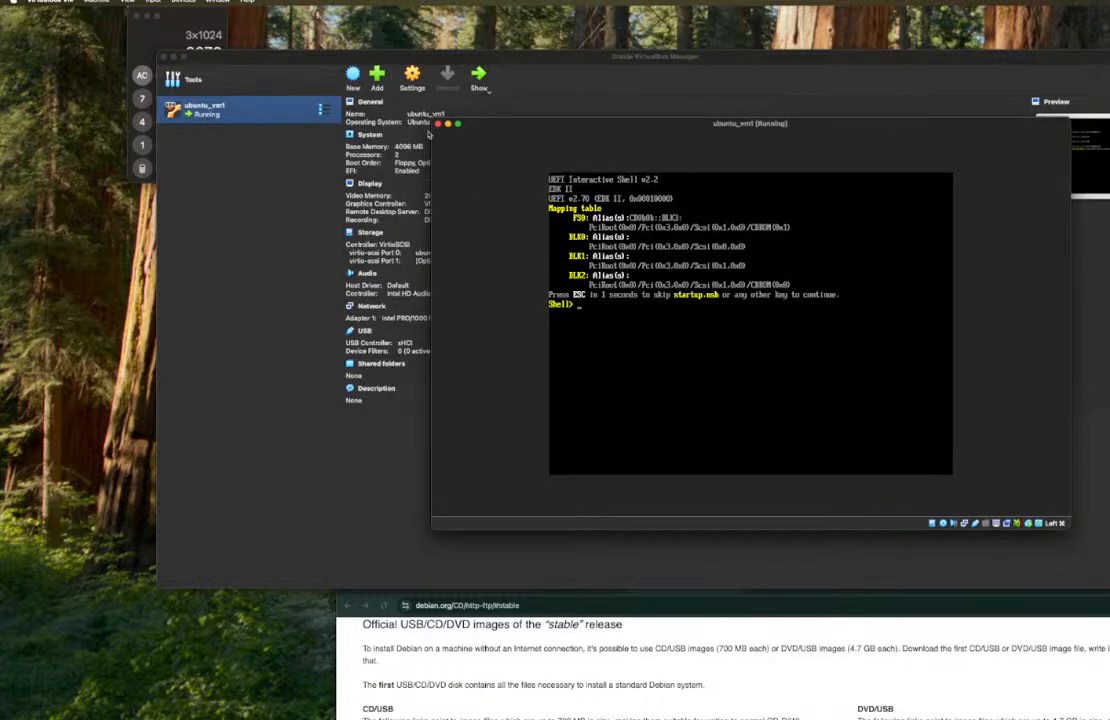
pyautogui.moveTo(512, 123); pyautogui.dragTo(788, 116)
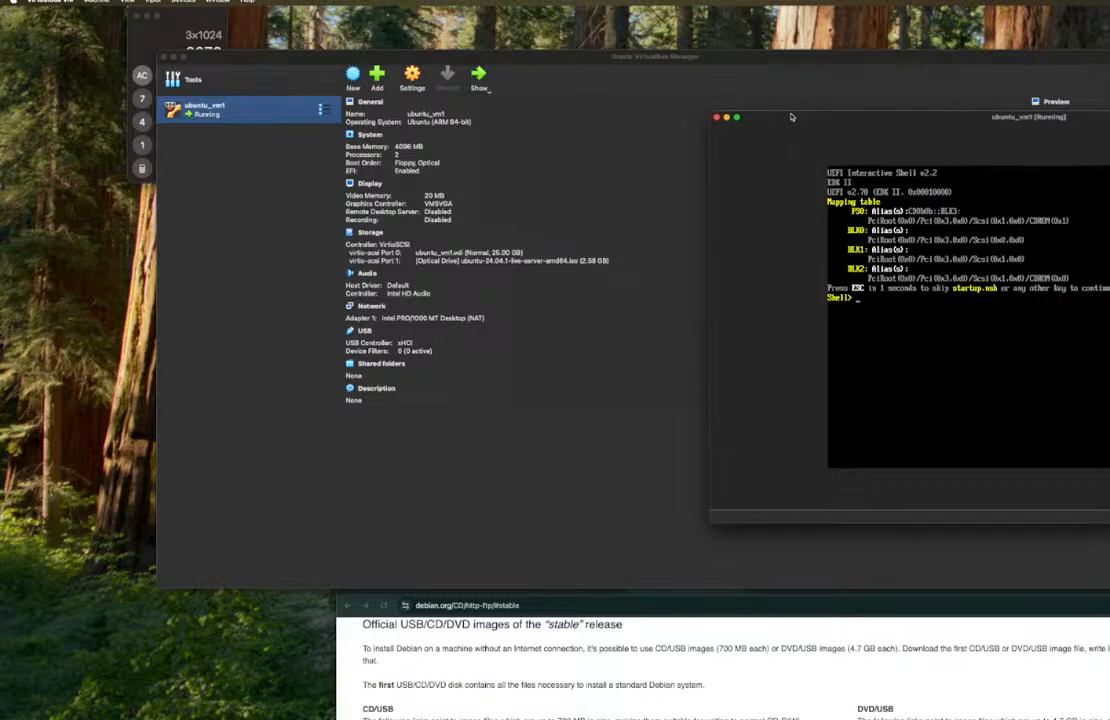
pyautogui.moveTo(788, 116); pyautogui.dragTo(642, 142)
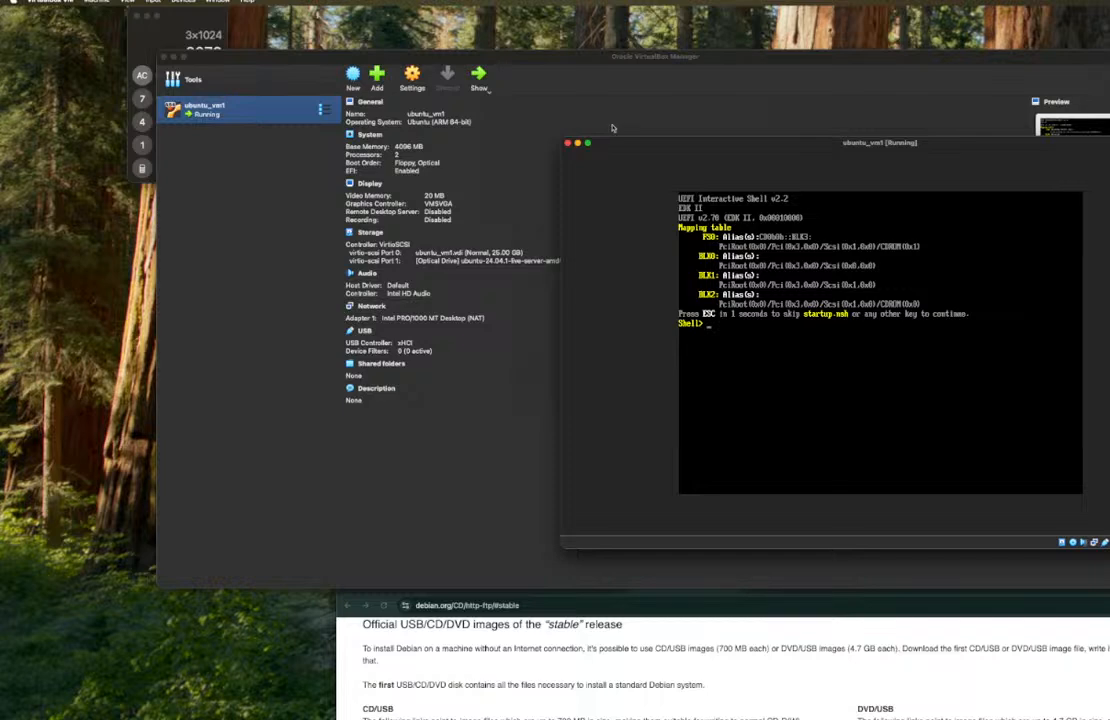
pyautogui.moveTo(535, 123); pyautogui.dragTo(220, 125)
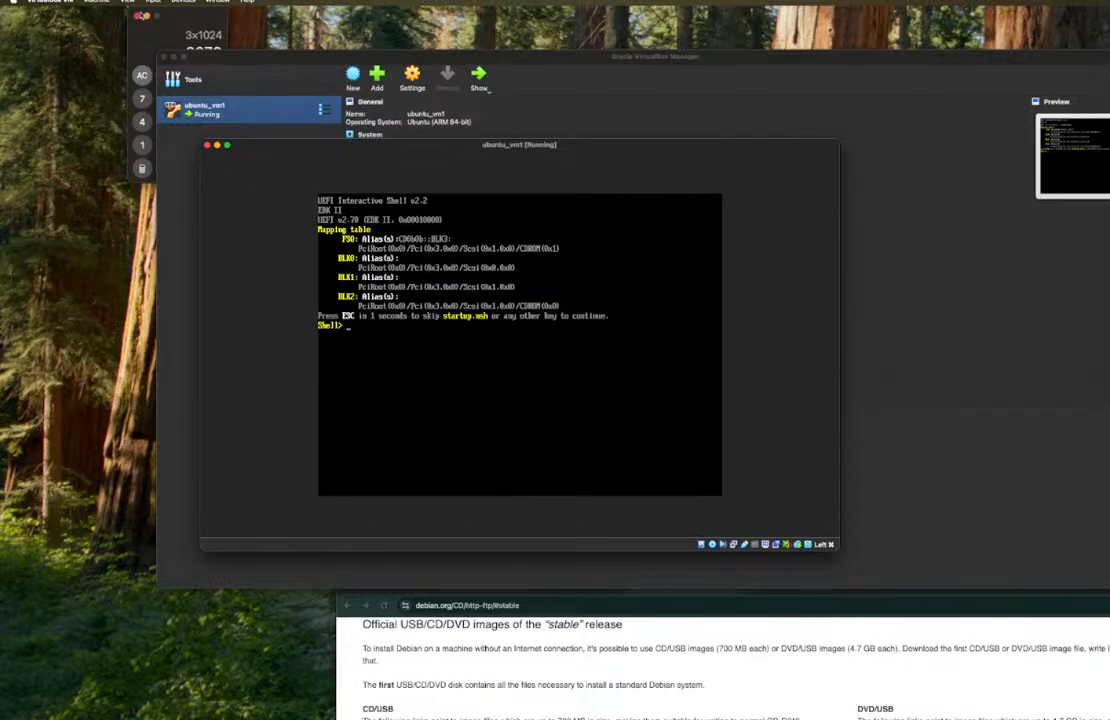
# - Reboot ubuntu_vm1 by sending it Ctrl-Alt-Del and check which disk image its optical drive holds
pyautogui.click(152, 2)
pyautogui.moveTo(162, 15)
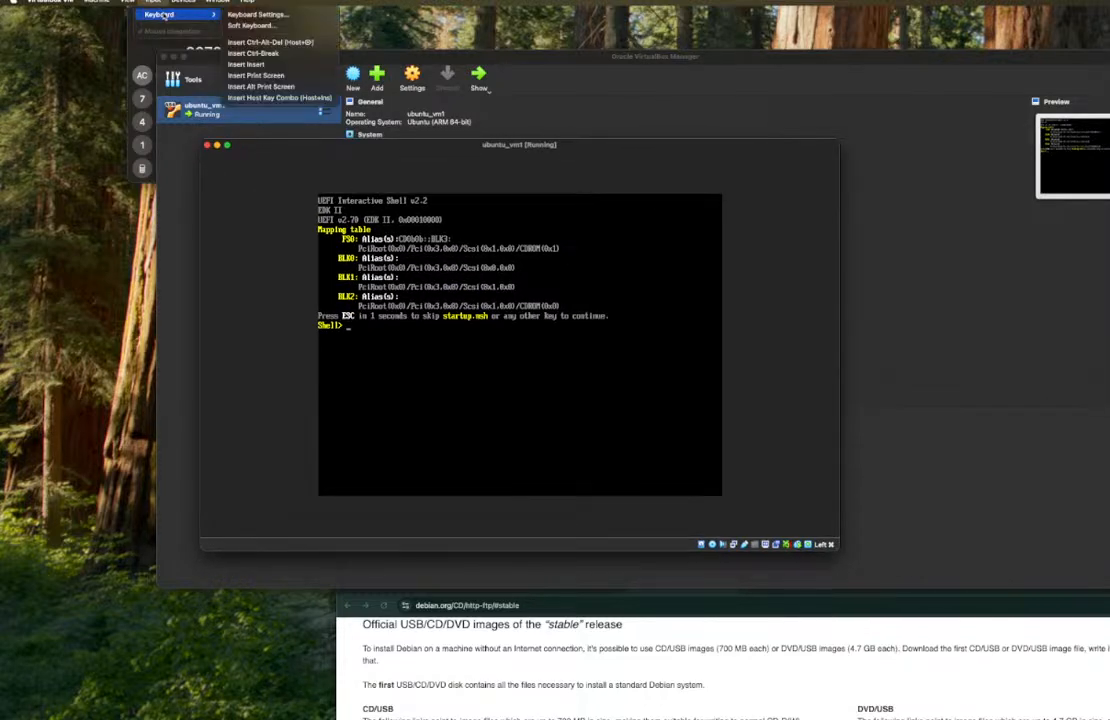
pyautogui.click(296, 44)
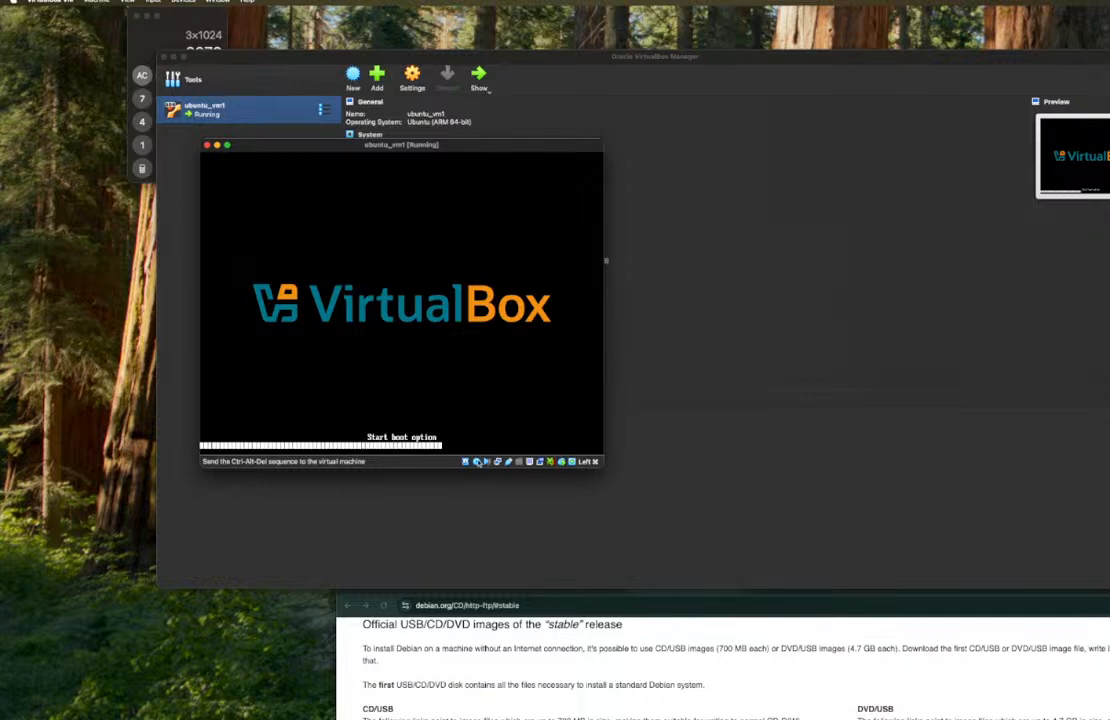
pyautogui.click(476, 461)
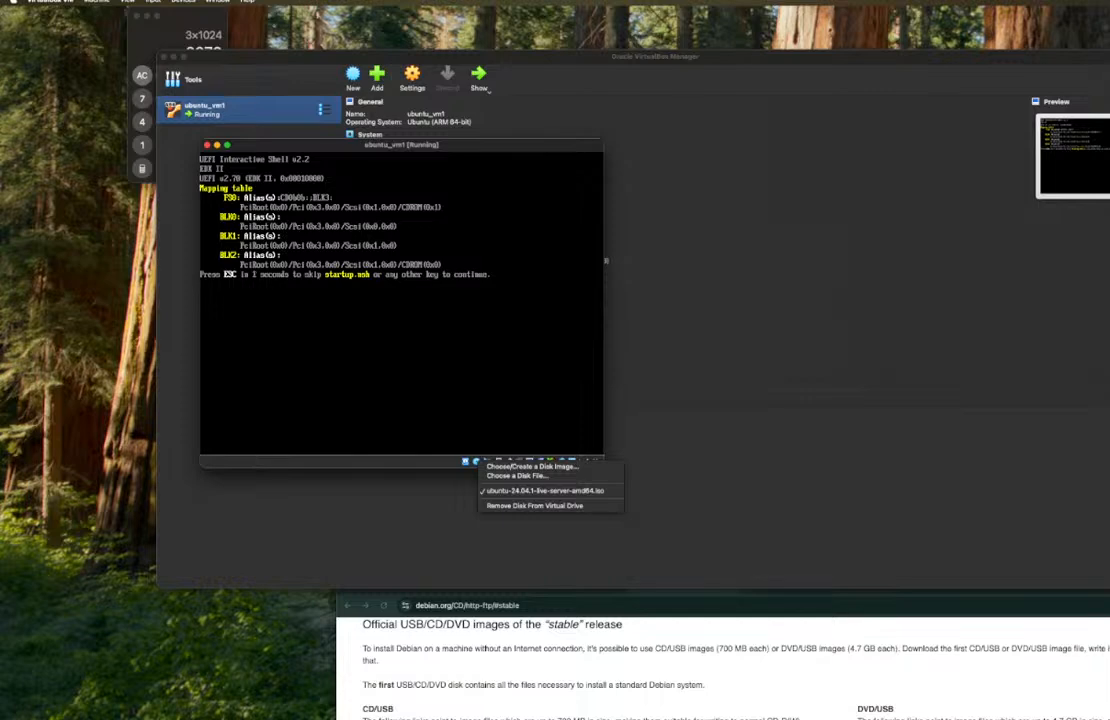
pyautogui.press('Escape')
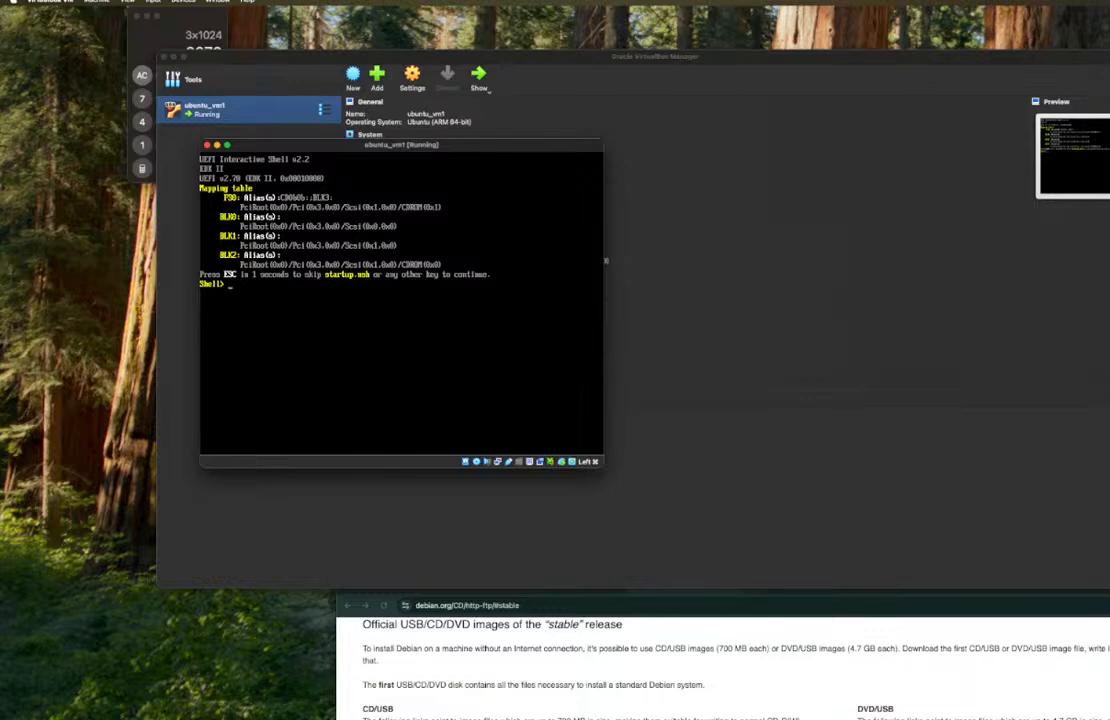
# - Leave the UEFI shell with the exit command and open the firmware's Boot Manager
pyautogui.write('exit')
pyautogui.press('Return')
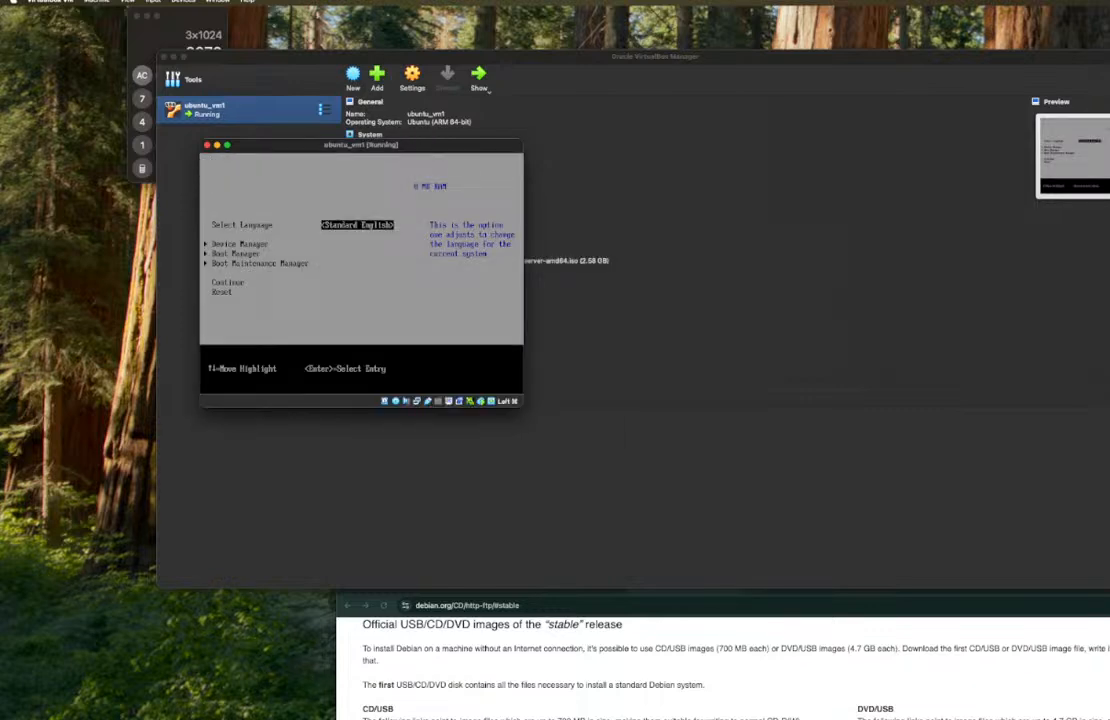
pyautogui.press('Down')
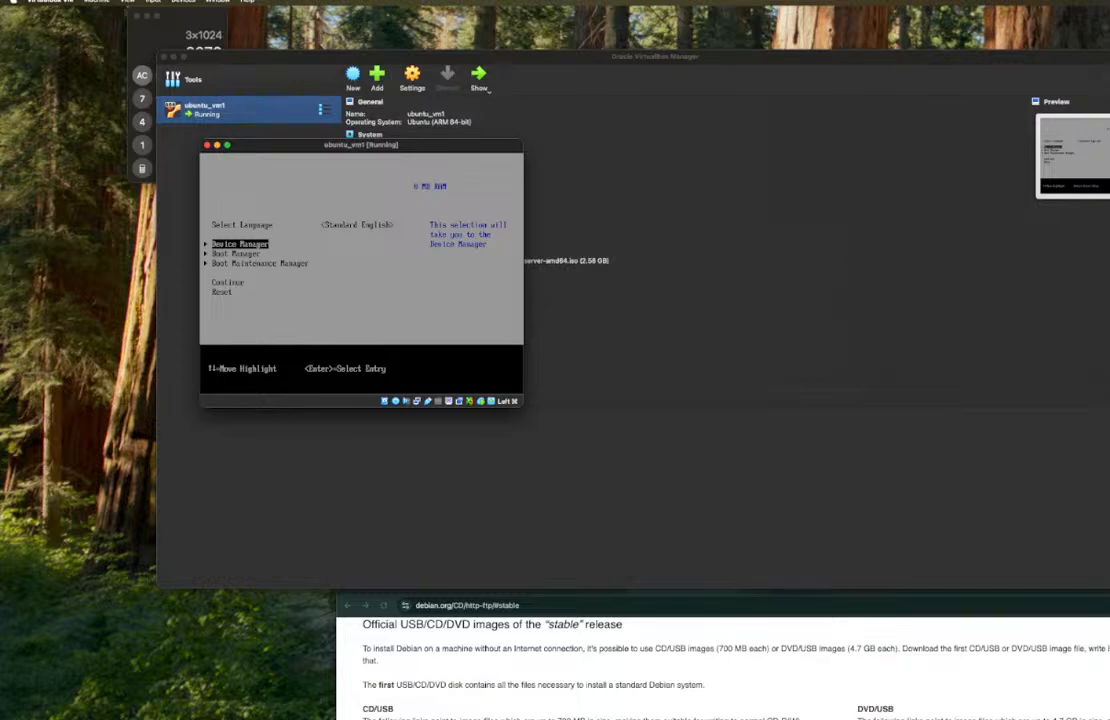
pyautogui.press('Down')
pyautogui.press('Return')
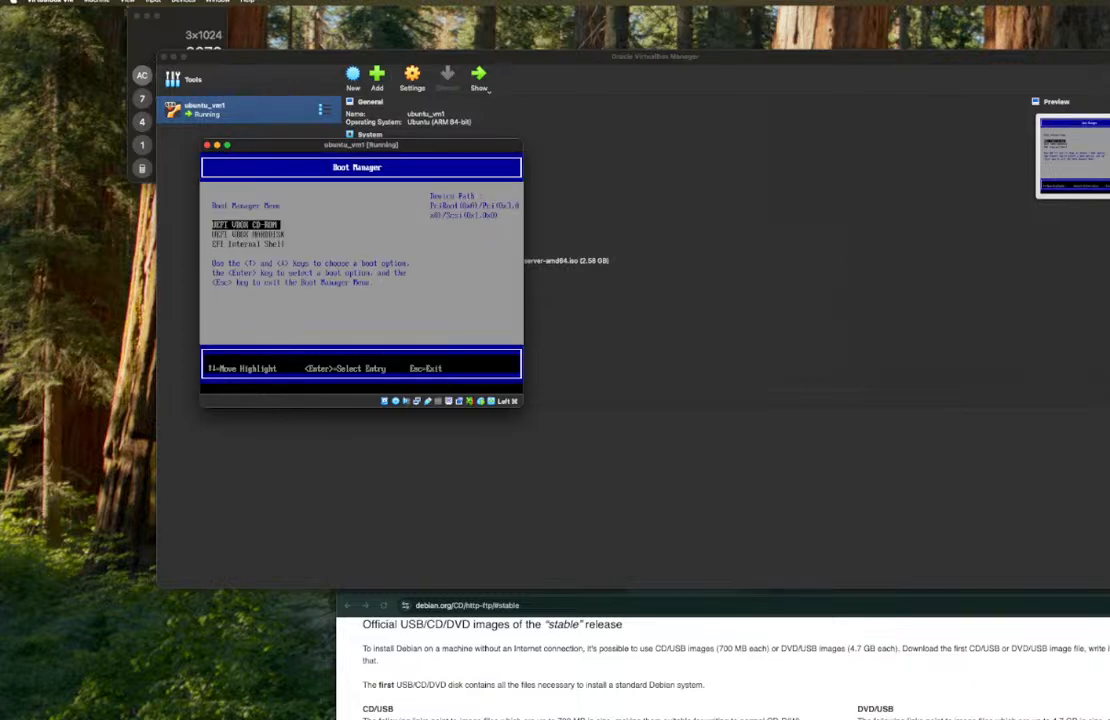
# - Launch the EFI Internal Shell from the firmware's Boot Manager and skip the startup.nsh script
pyautogui.press('Down')
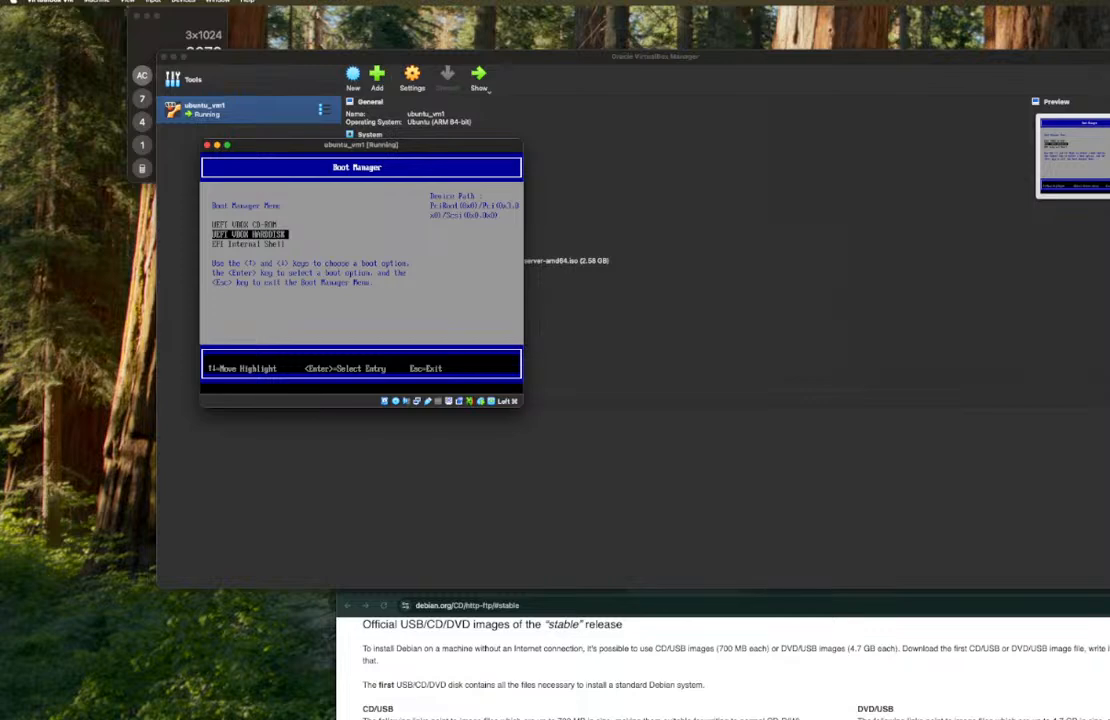
pyautogui.press('Up')
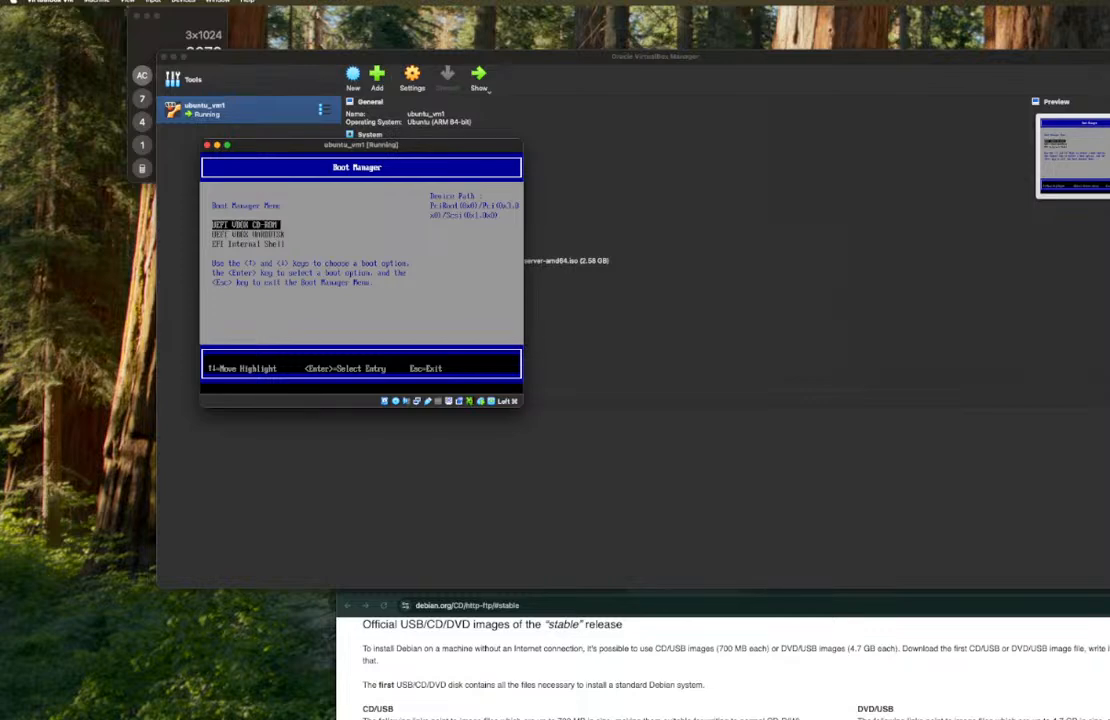
pyautogui.press('Down')
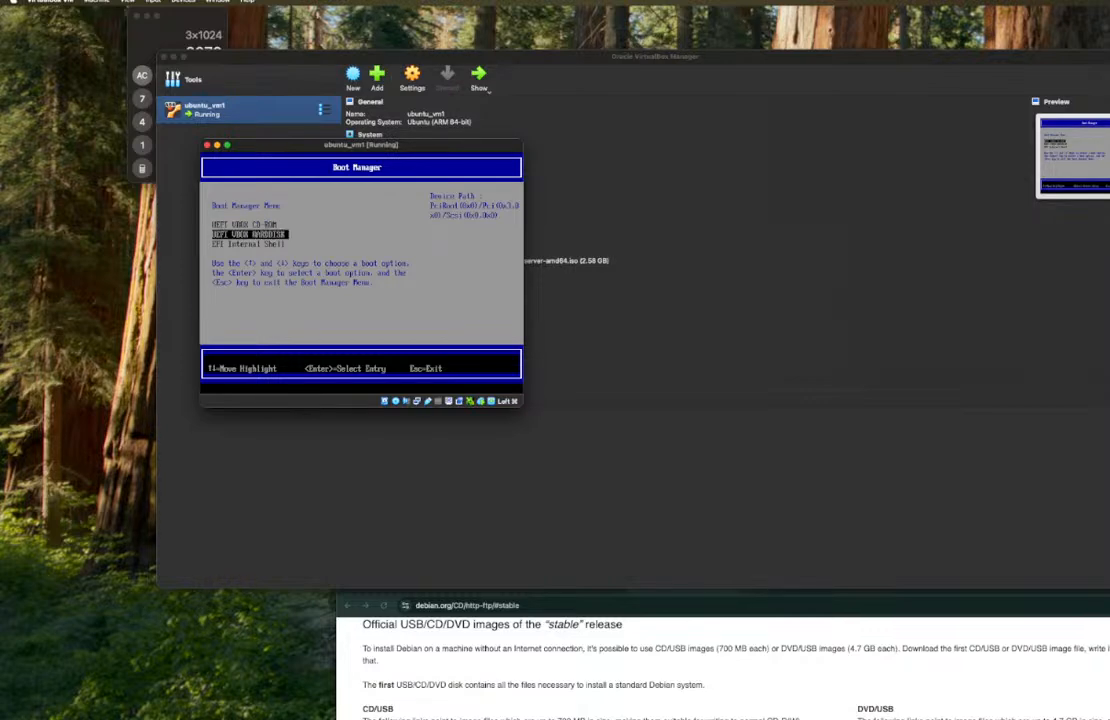
pyautogui.press('Down')
pyautogui.press('Return')
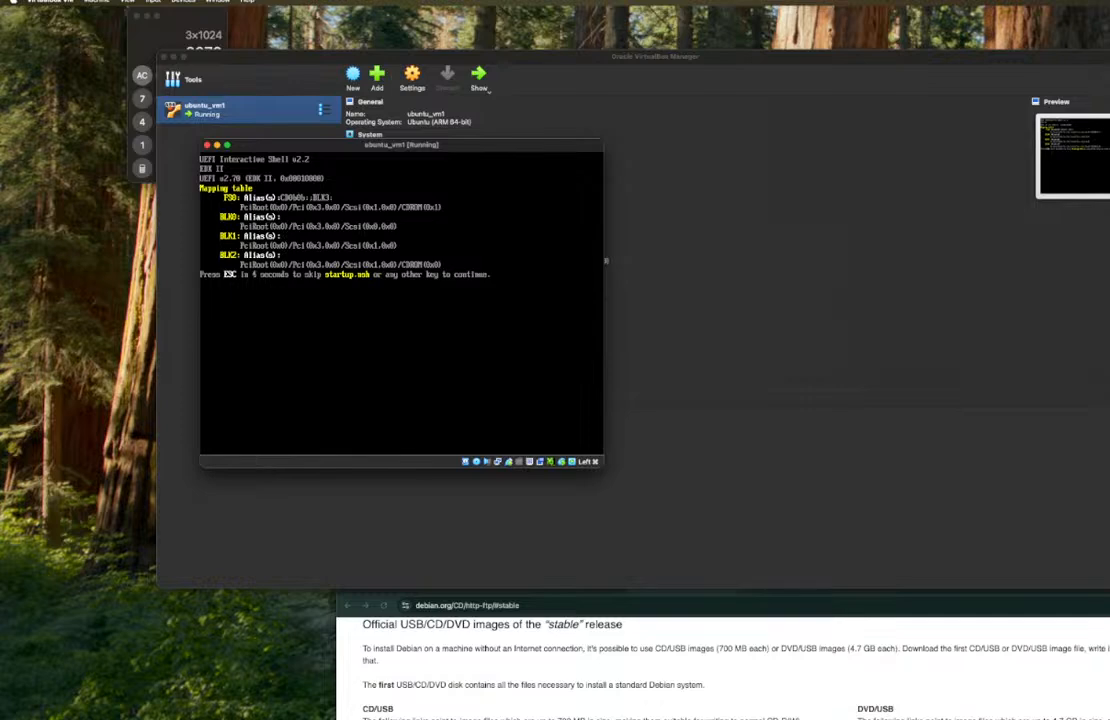
pyautogui.press('Escape')
# - Power off ubuntu_vm1 and look through its advanced, description and disk encryption settings
pyautogui.click(207, 145)
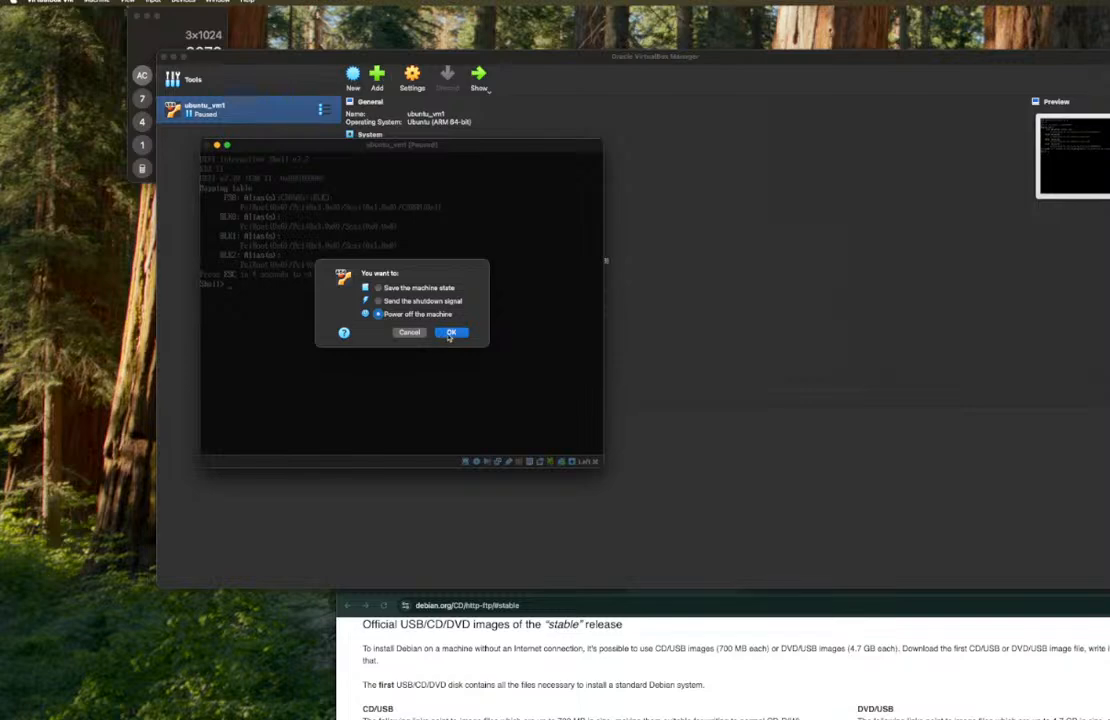
pyautogui.click(448, 332)
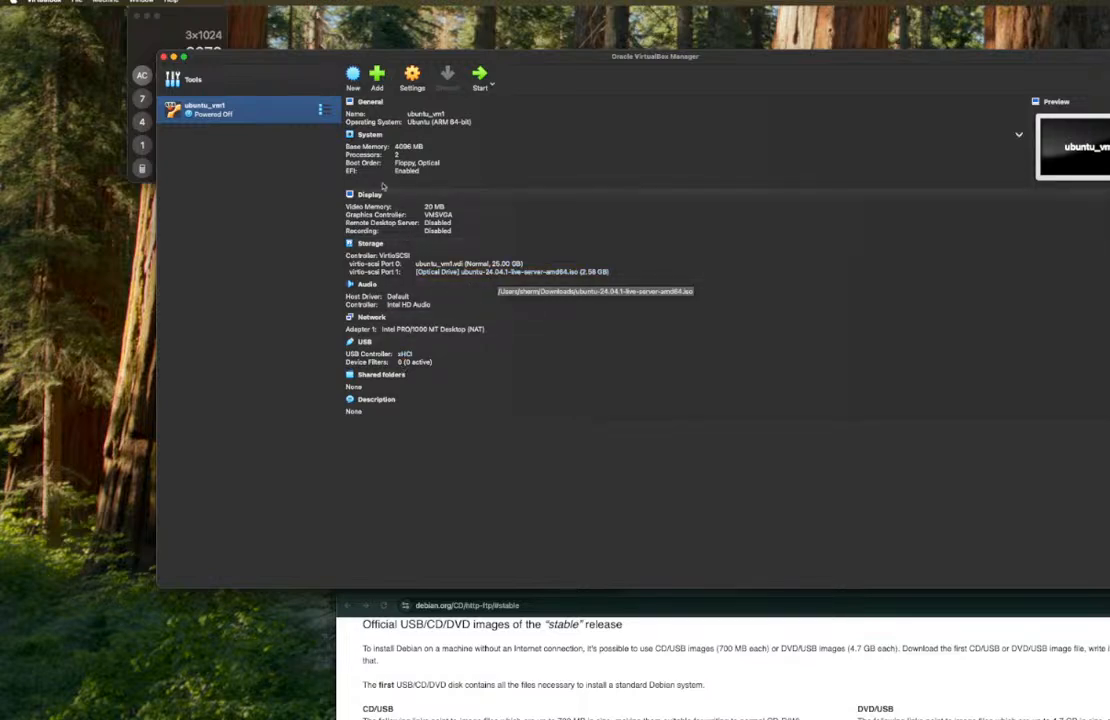
pyautogui.click(412, 75)
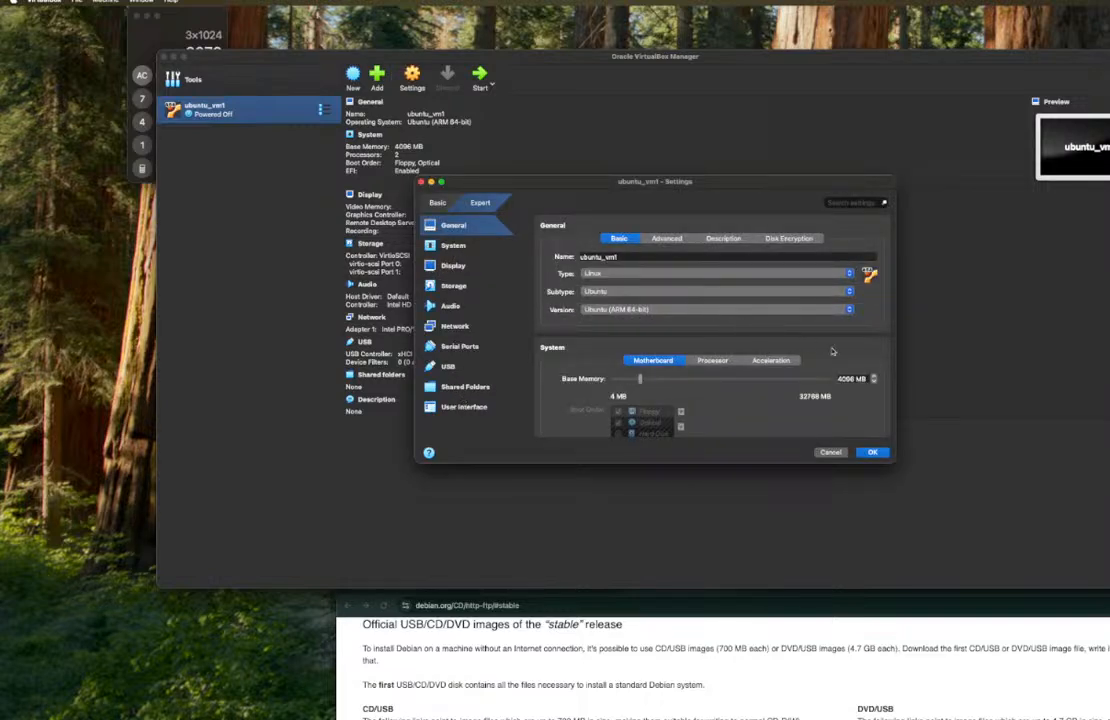
pyautogui.click(670, 239)
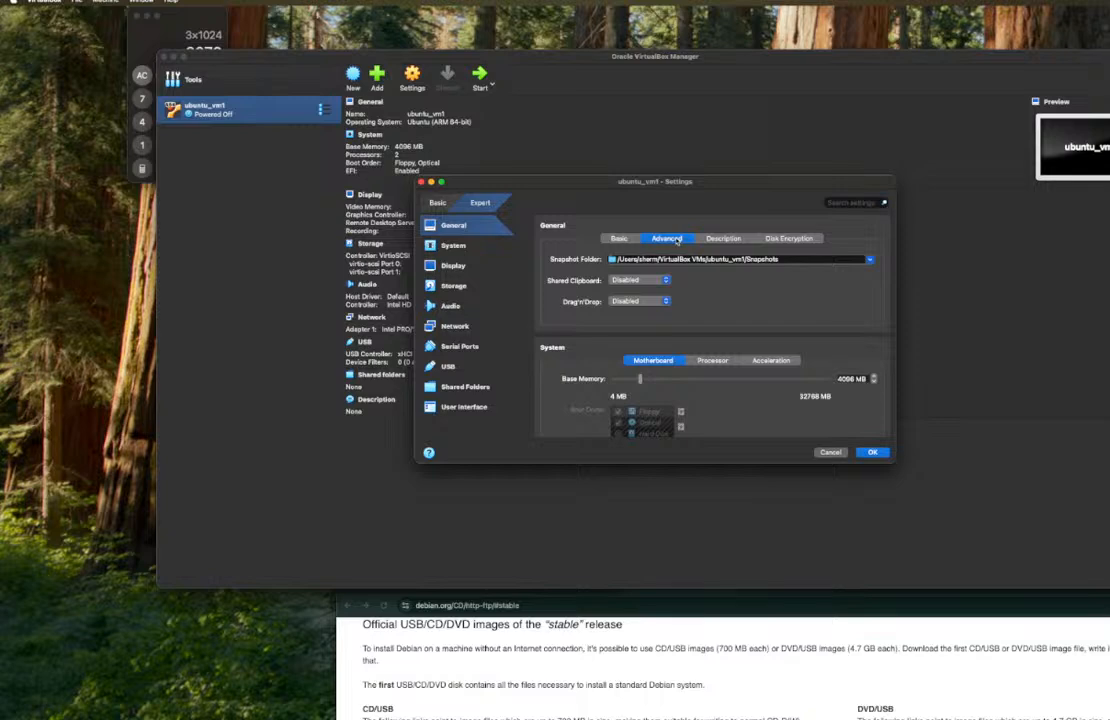
pyautogui.click(720, 238)
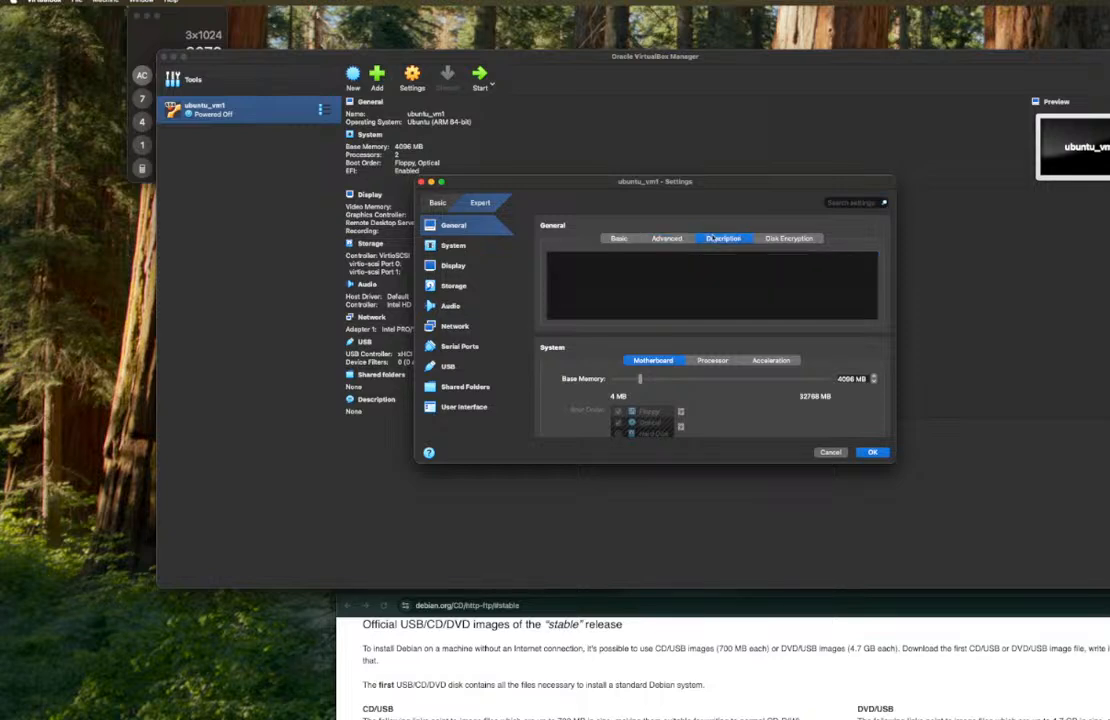
pyautogui.click(789, 238)
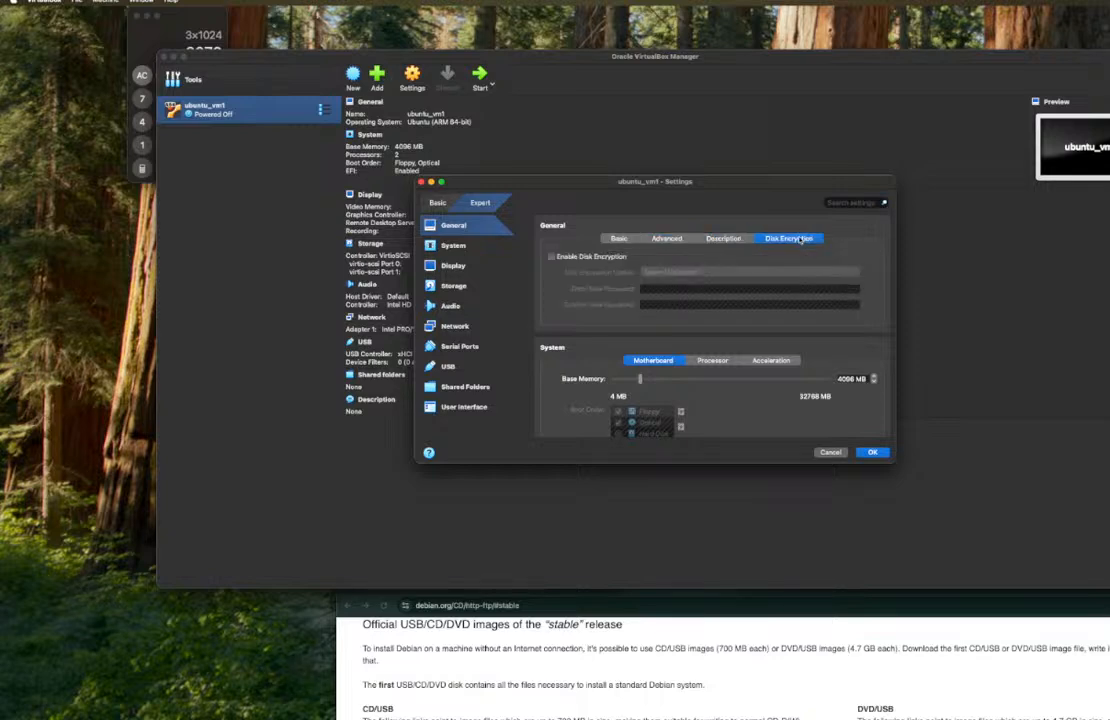
# - Disable EFI in ubuntu_vm1's system settings and save the change
pyautogui.click(453, 246)
pyautogui.scroll(2, 588, 292)
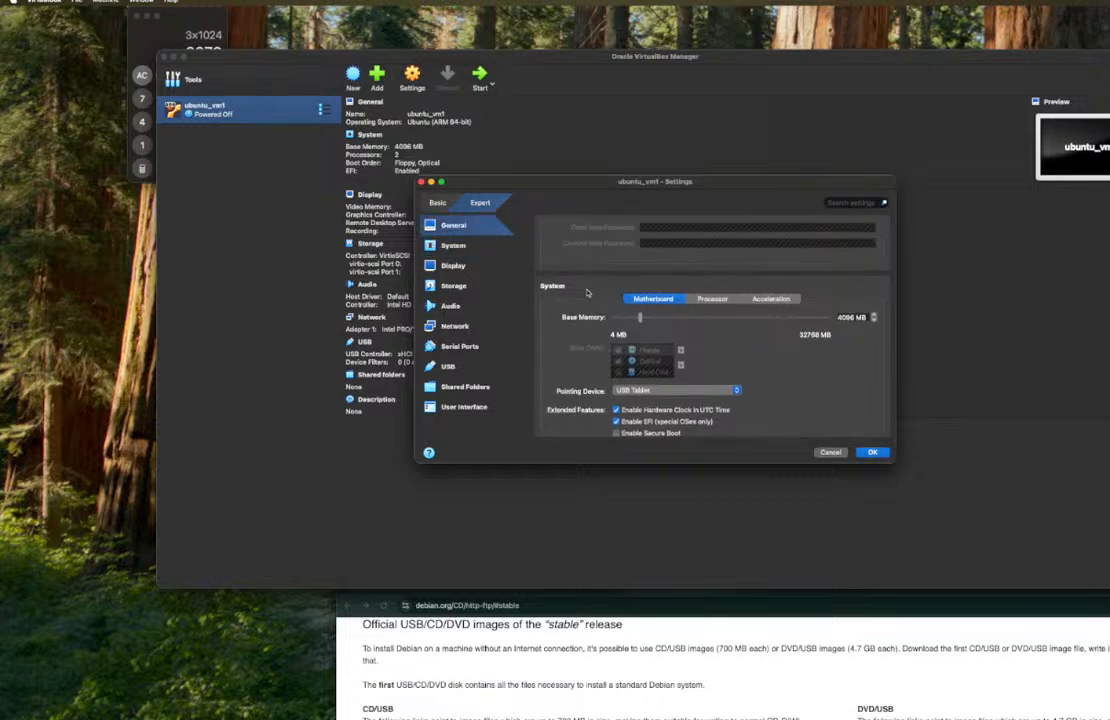
pyautogui.scroll(-2, 588, 292)
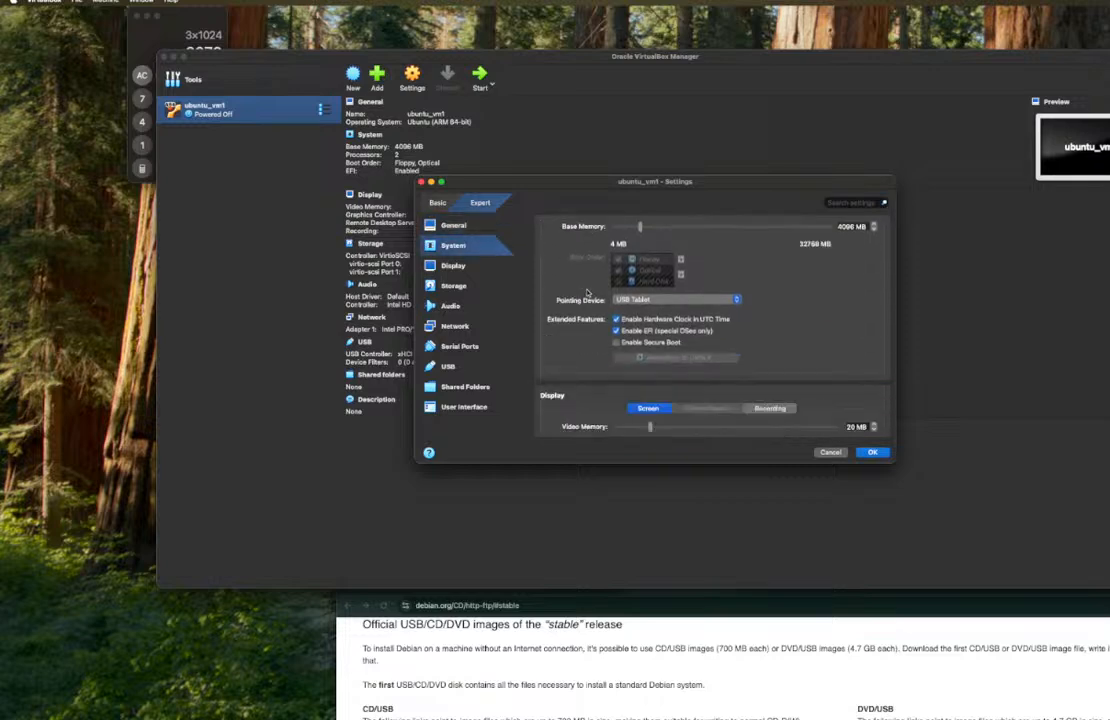
pyautogui.click(617, 331)
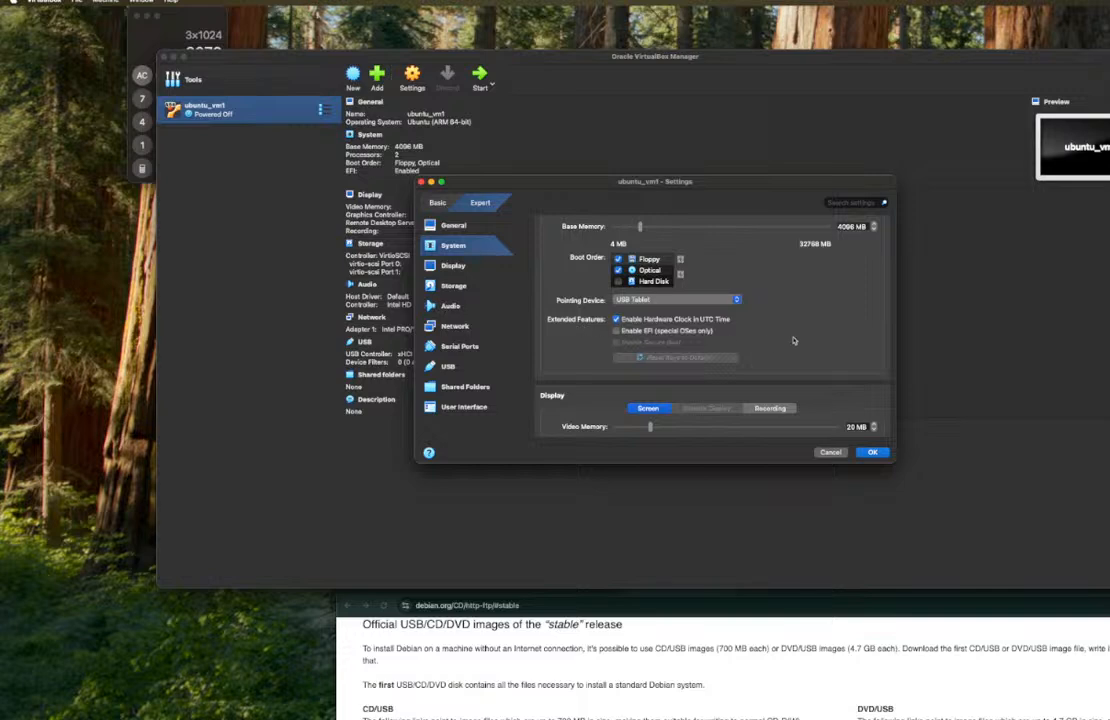
pyautogui.click(617, 331)
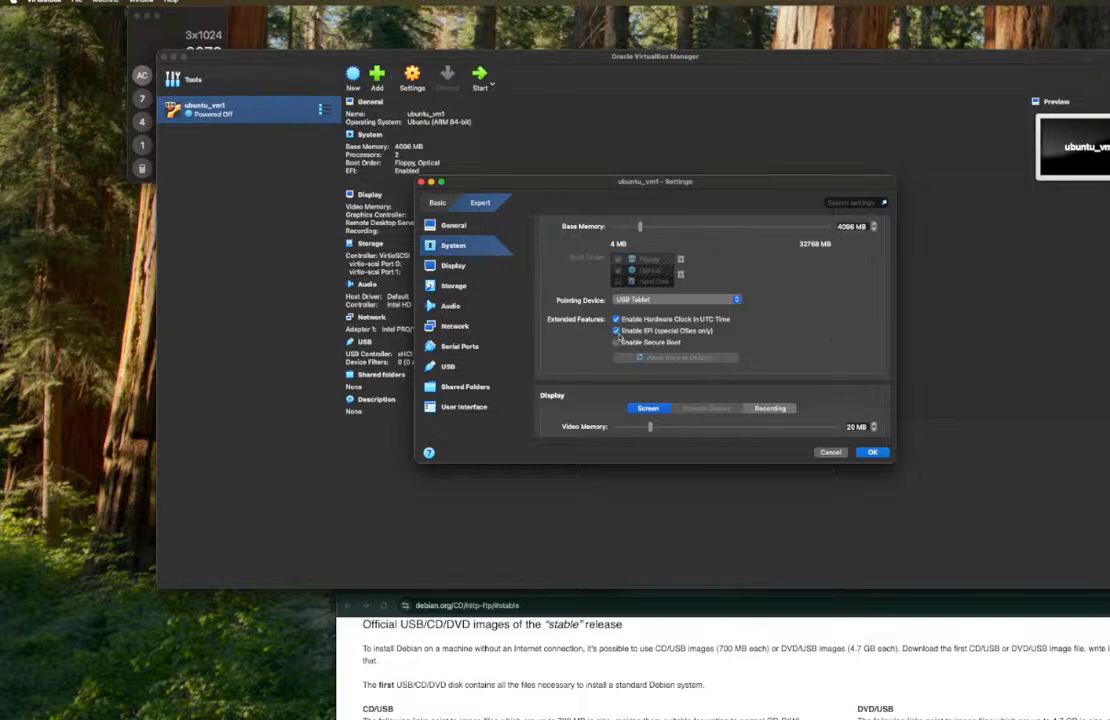
pyautogui.click(617, 331)
pyautogui.click(868, 452)
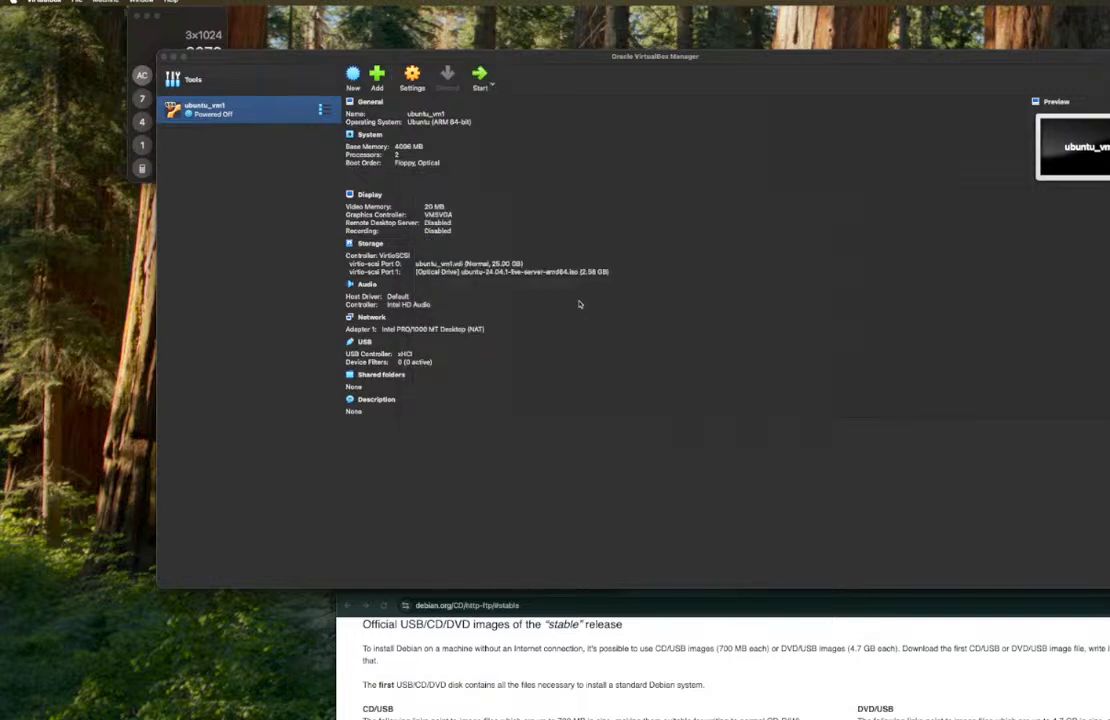
# - Boot ubuntu_vm1 with a normal start, moving its window off the machine's details, and power it off again
pyautogui.click(492, 87)
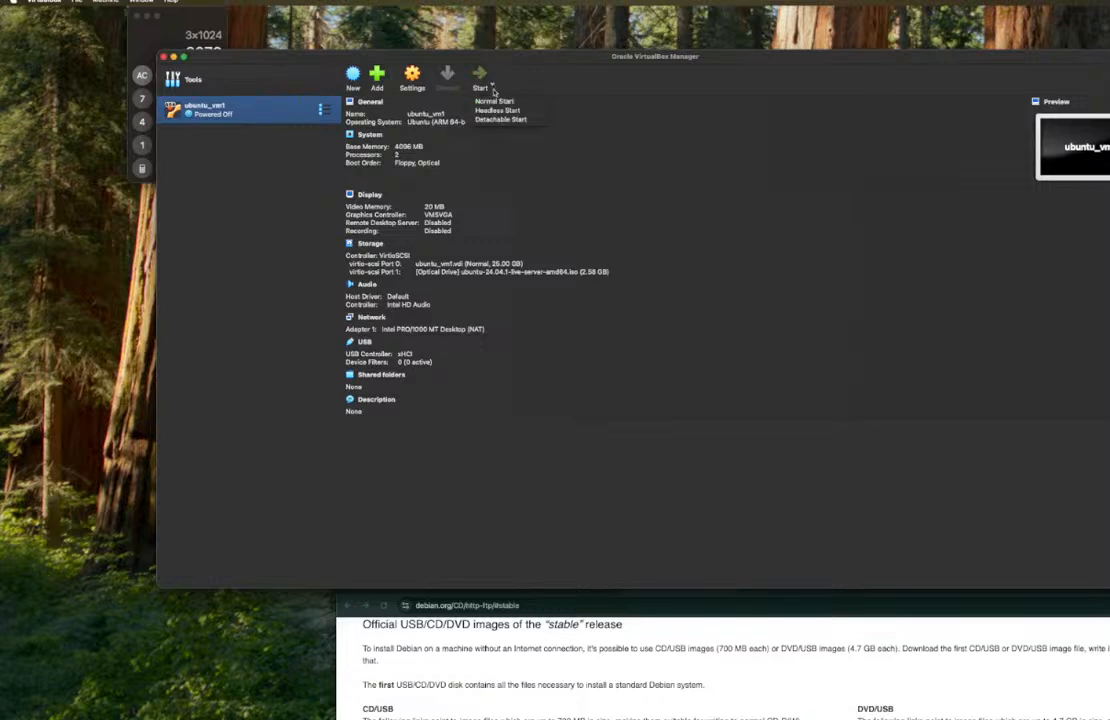
pyautogui.click(494, 101)
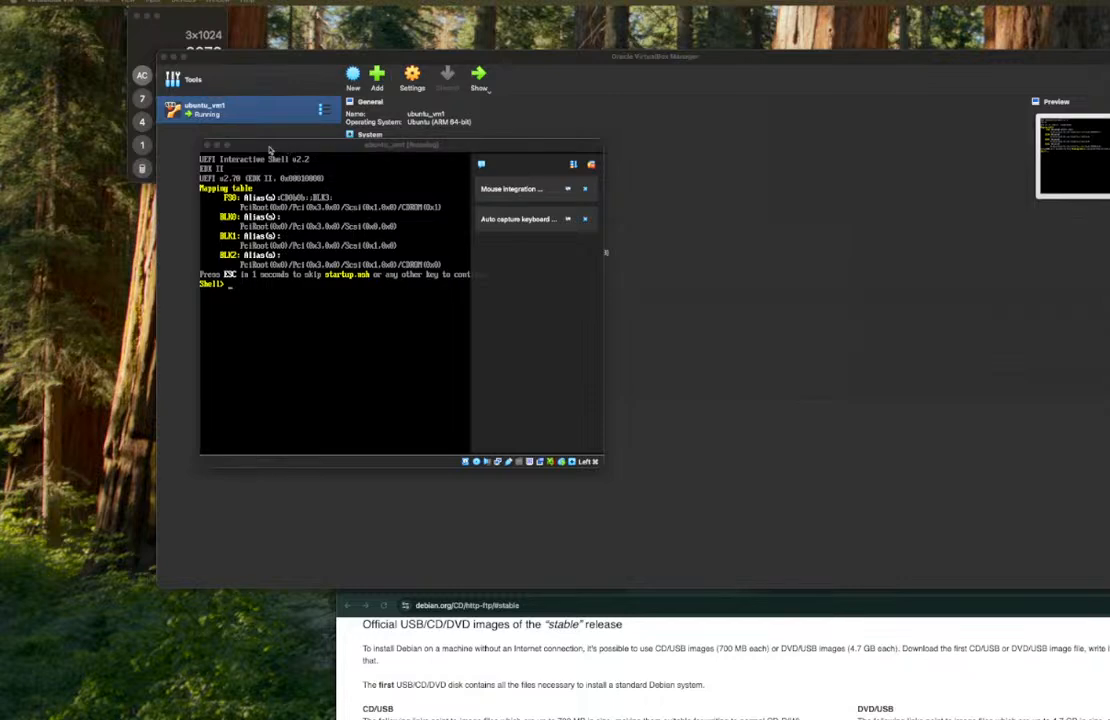
pyautogui.moveTo(269, 149); pyautogui.dragTo(511, 126)
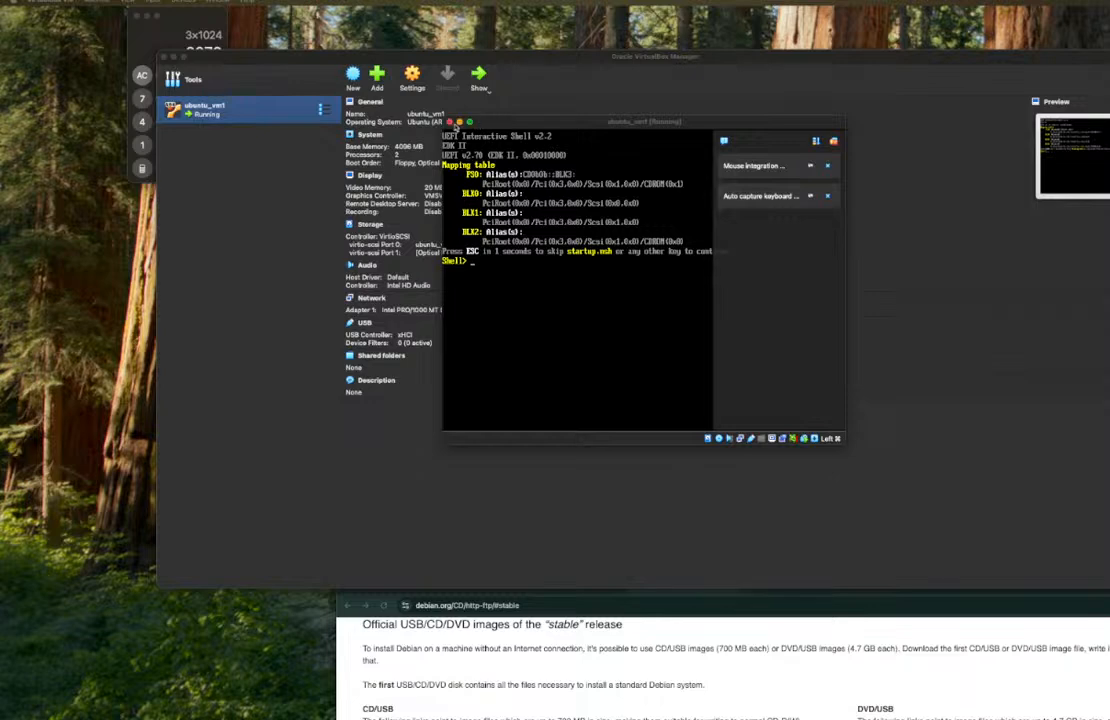
pyautogui.click(448, 122)
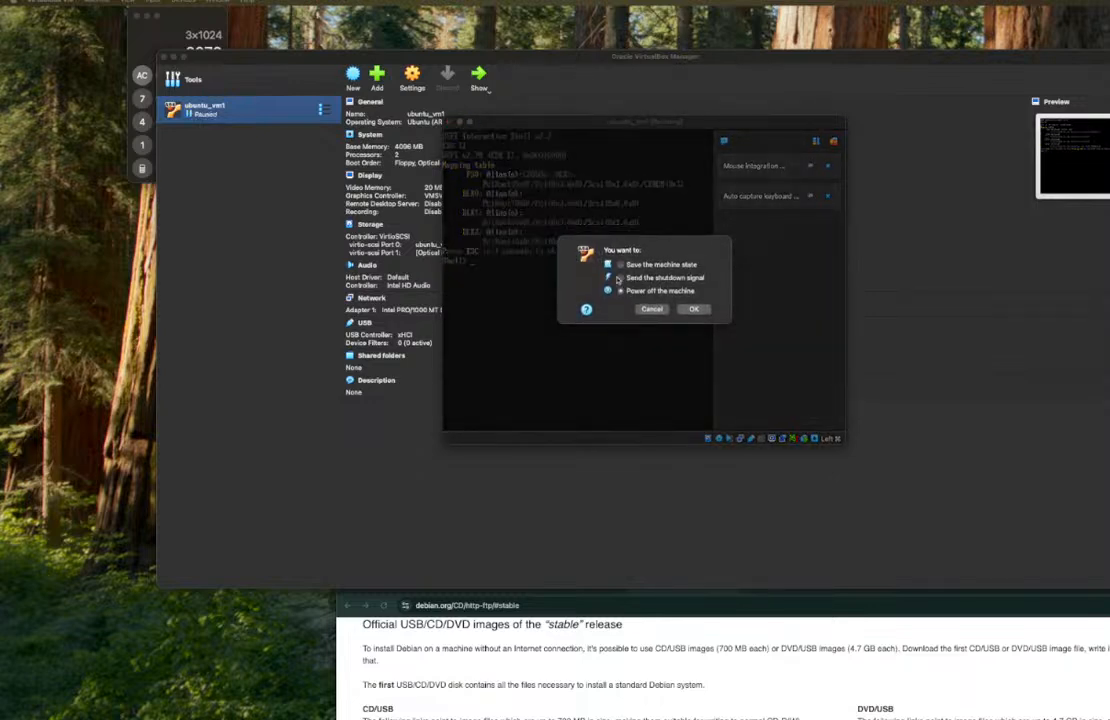
pyautogui.click(693, 309)
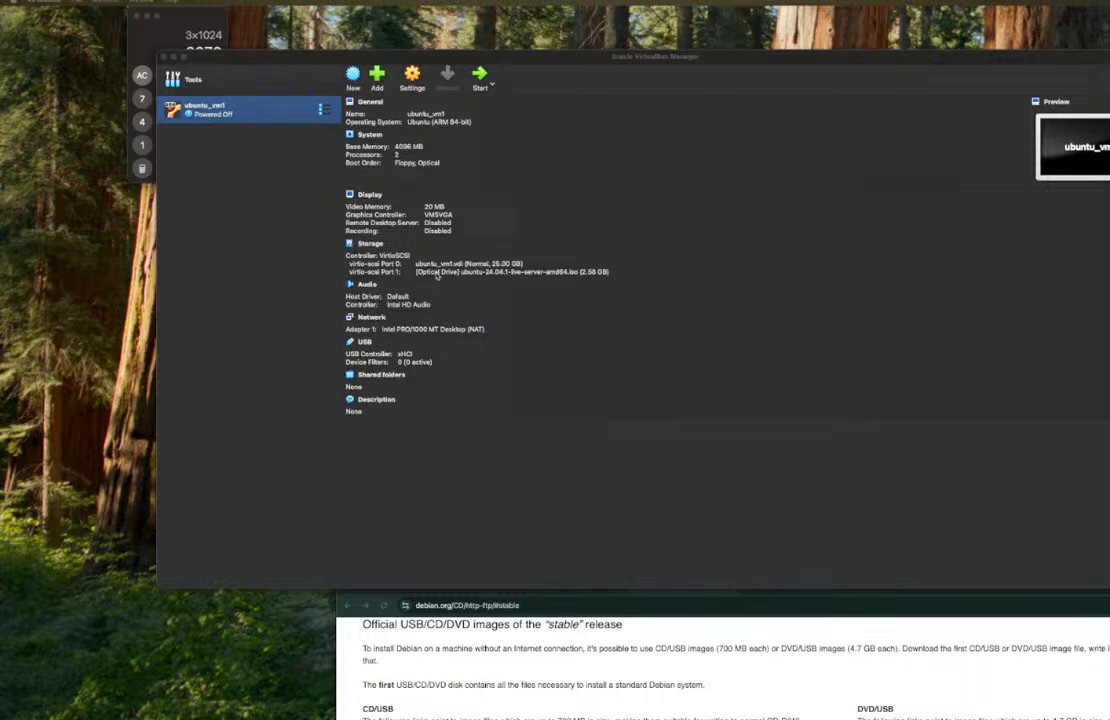
# - Choose ubuntu-24.04.1-live-server-amd64.iso again as the disk image for ubuntu_vm1's optical drive
pyautogui.click(434, 272)
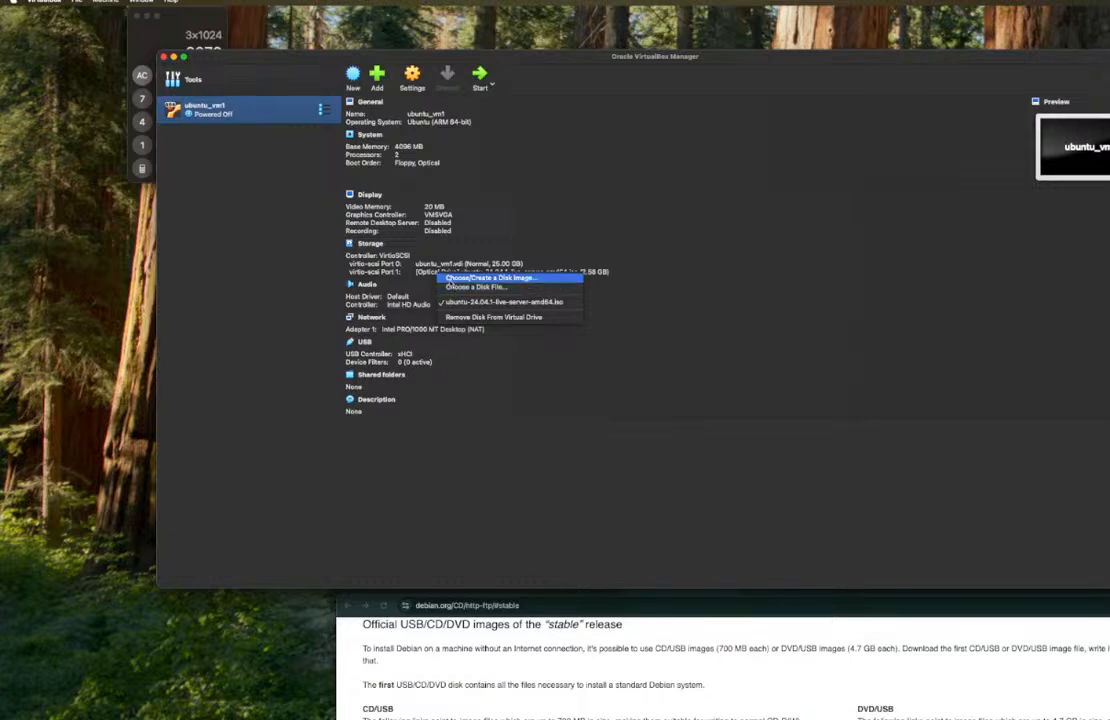
pyautogui.click(452, 277)
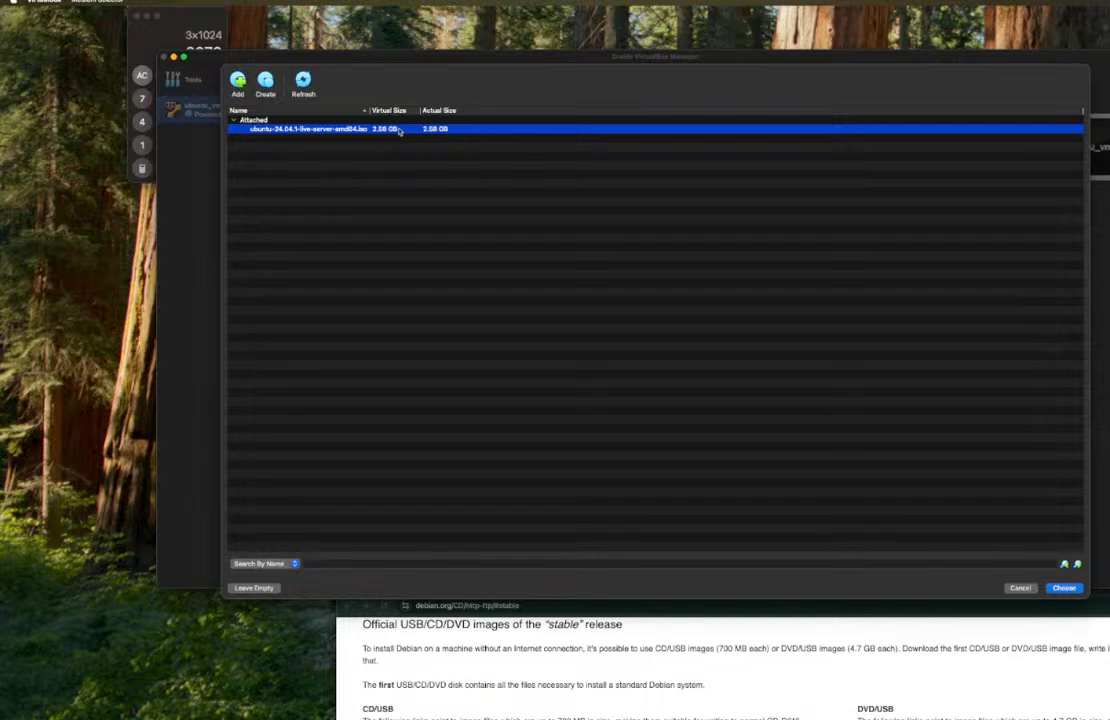
pyautogui.click(1066, 588)
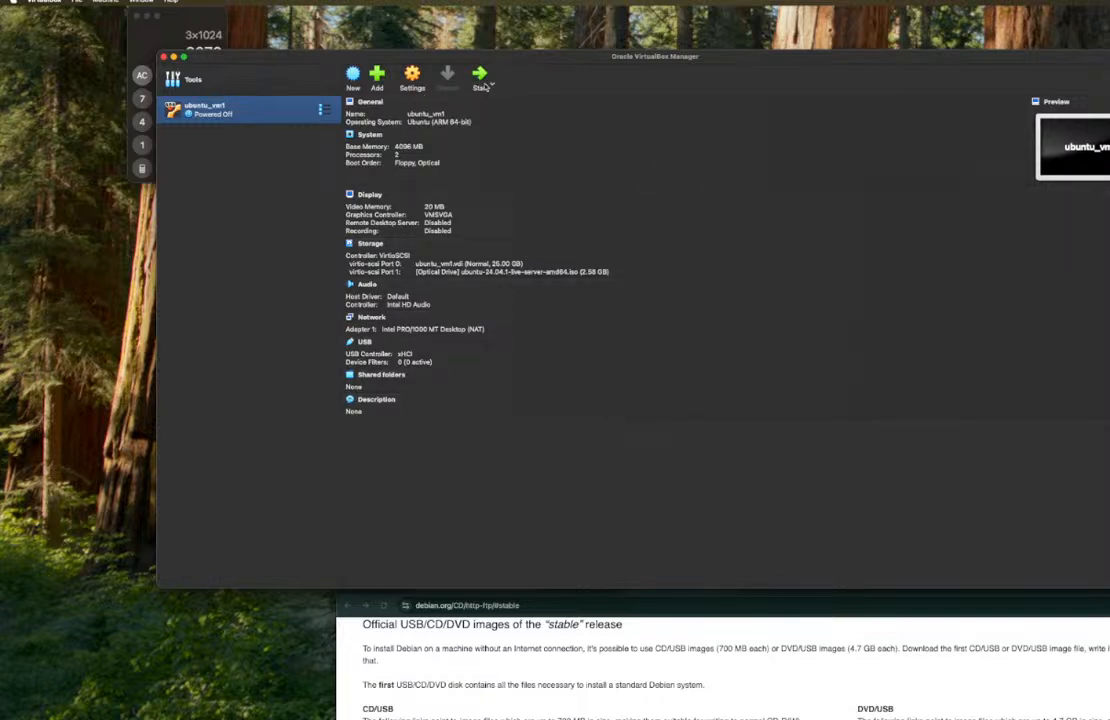
# - Open ubuntu_vm1's settings and check the system section's boot order, extended features and available pointing devices
pyautogui.click(411, 80)
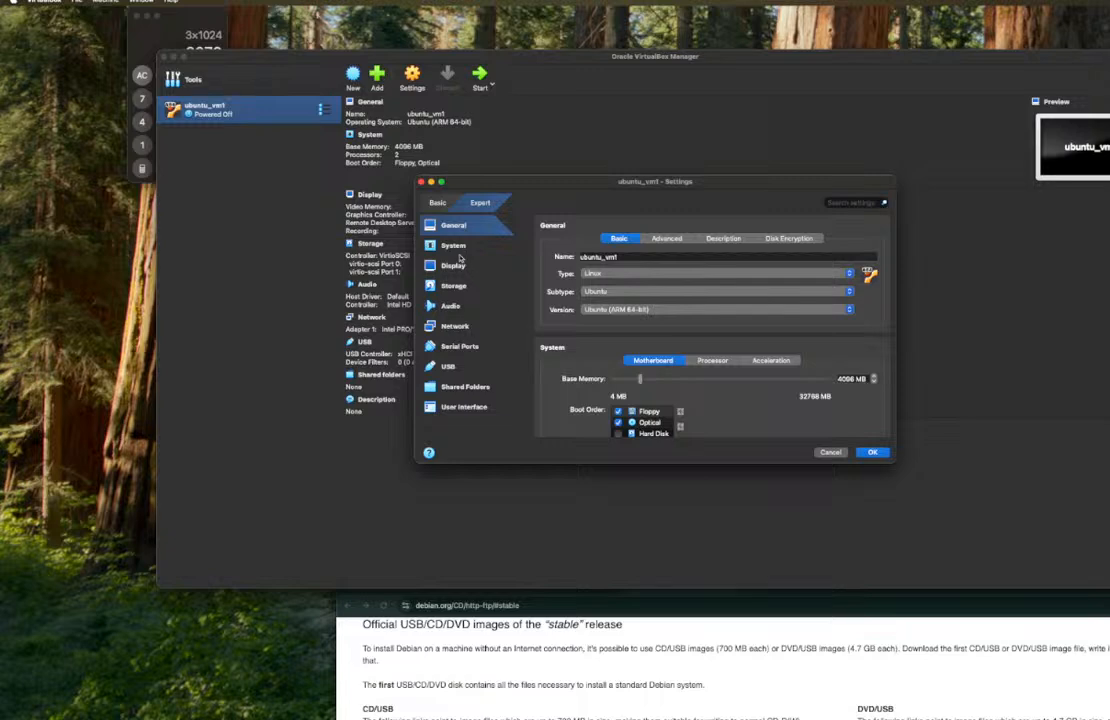
pyautogui.click(459, 250)
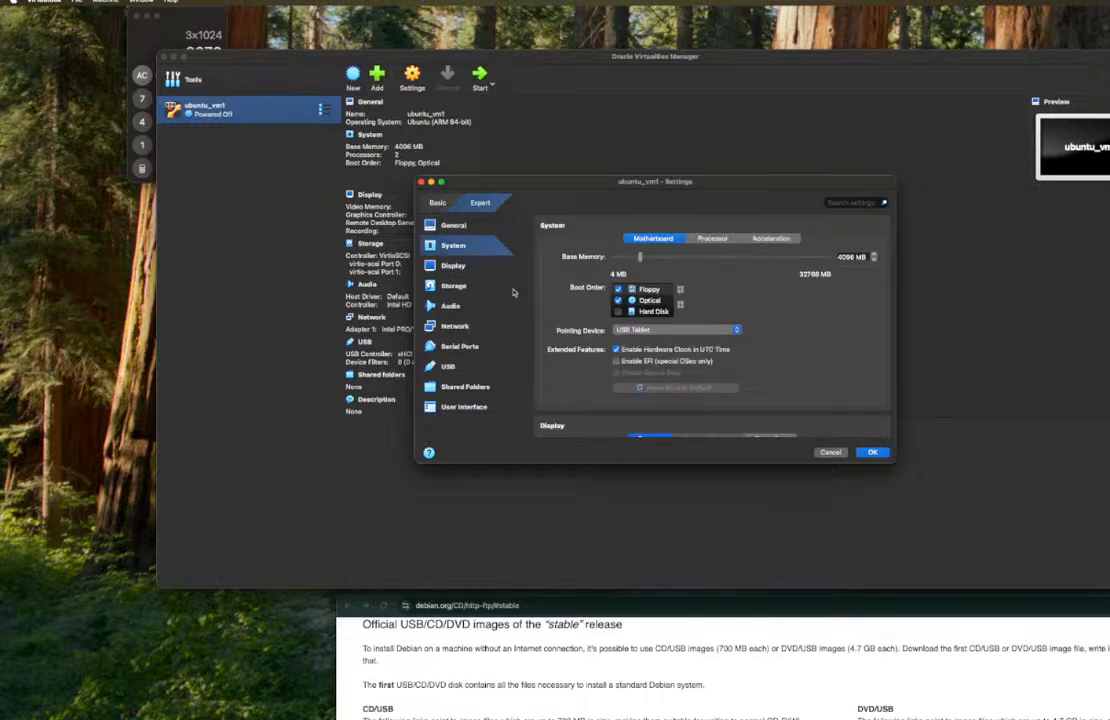
pyautogui.scroll(3, 755, 354)
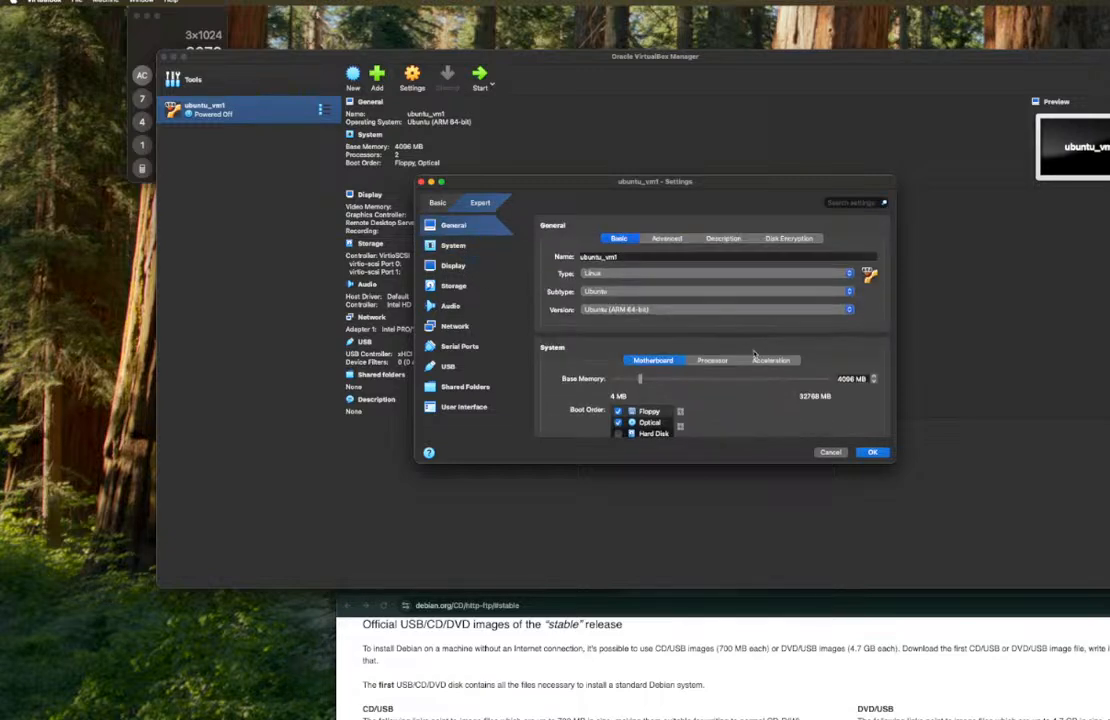
pyautogui.scroll(-6, 755, 354)
pyautogui.scroll(3, 755, 354)
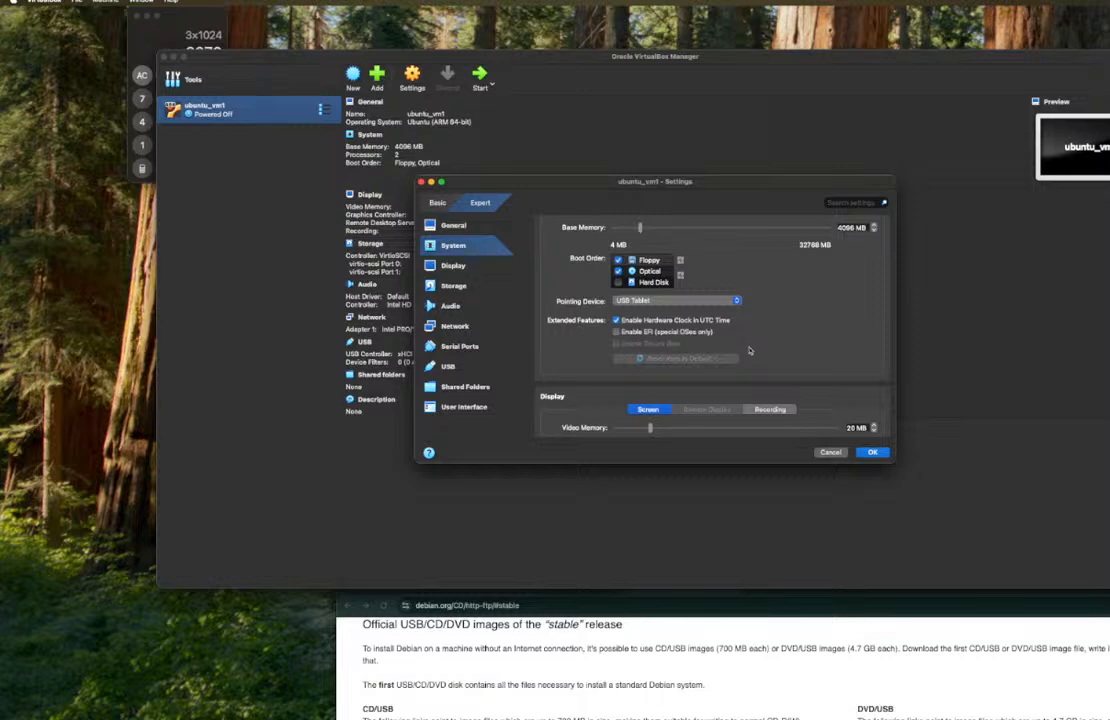
pyautogui.click(713, 301)
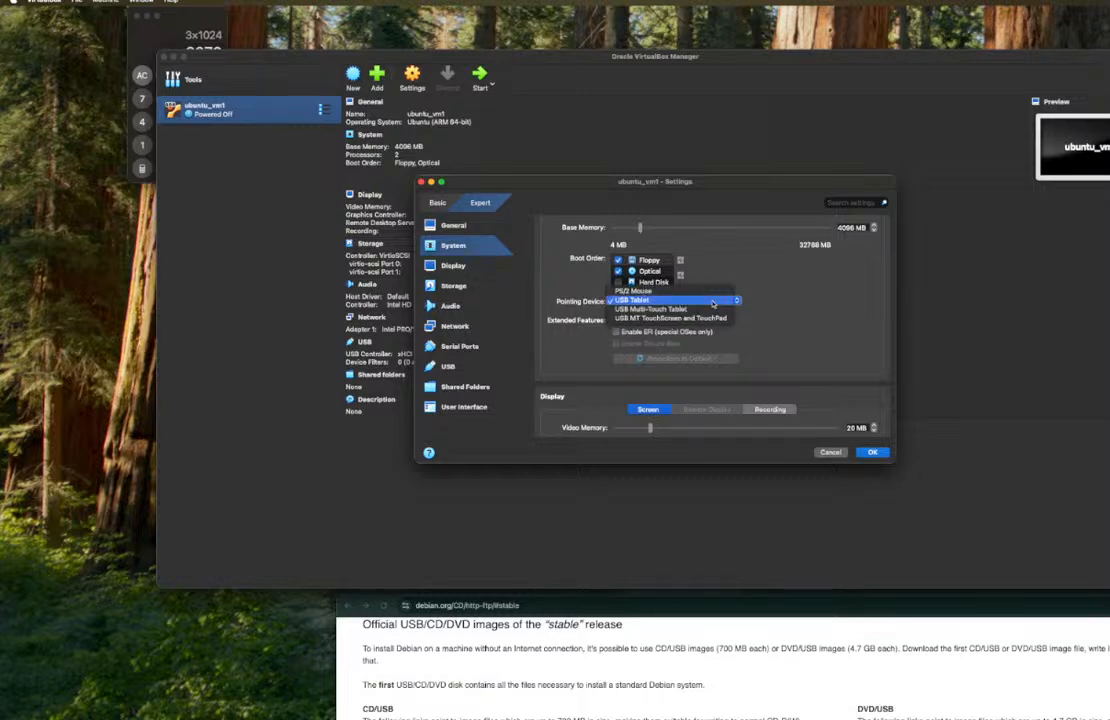
pyautogui.click(713, 301)
# - Review ubuntu_vm1's general, system and display settings, including OS version, boot order, pointing device, extended features and graphics controller
pyautogui.scroll(3, 700, 282)
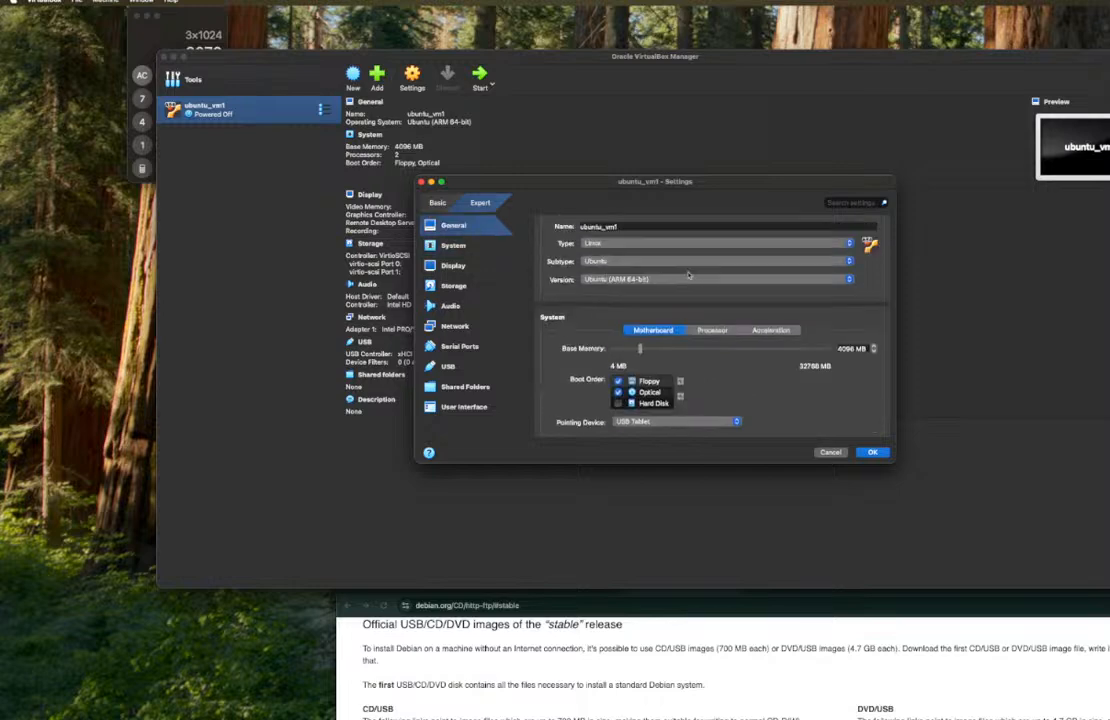
pyautogui.scroll(-5, 688, 275)
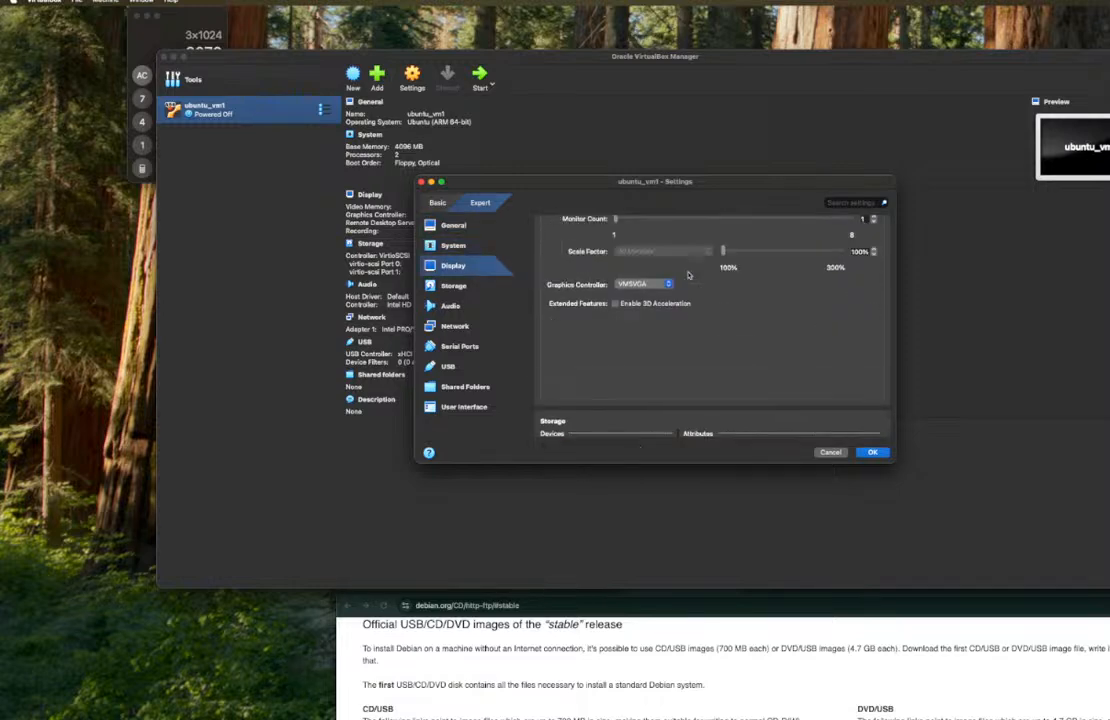
pyautogui.scroll(5, 688, 275)
pyautogui.scroll(-4, 688, 275)
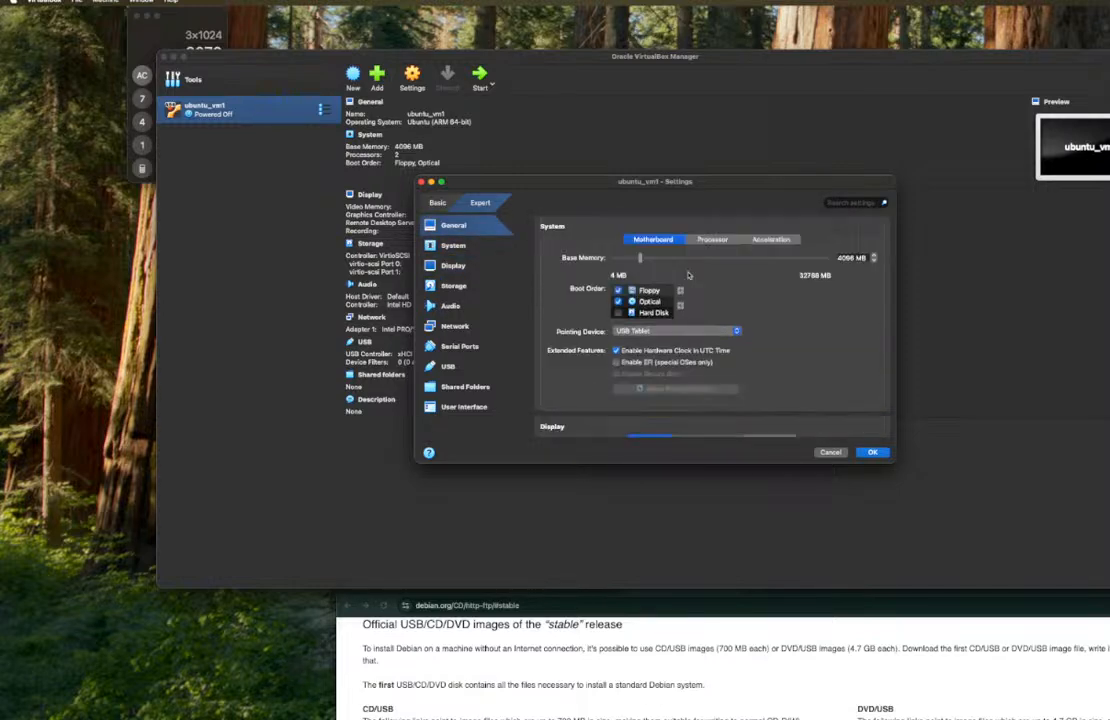
pyautogui.scroll(1, 688, 275)
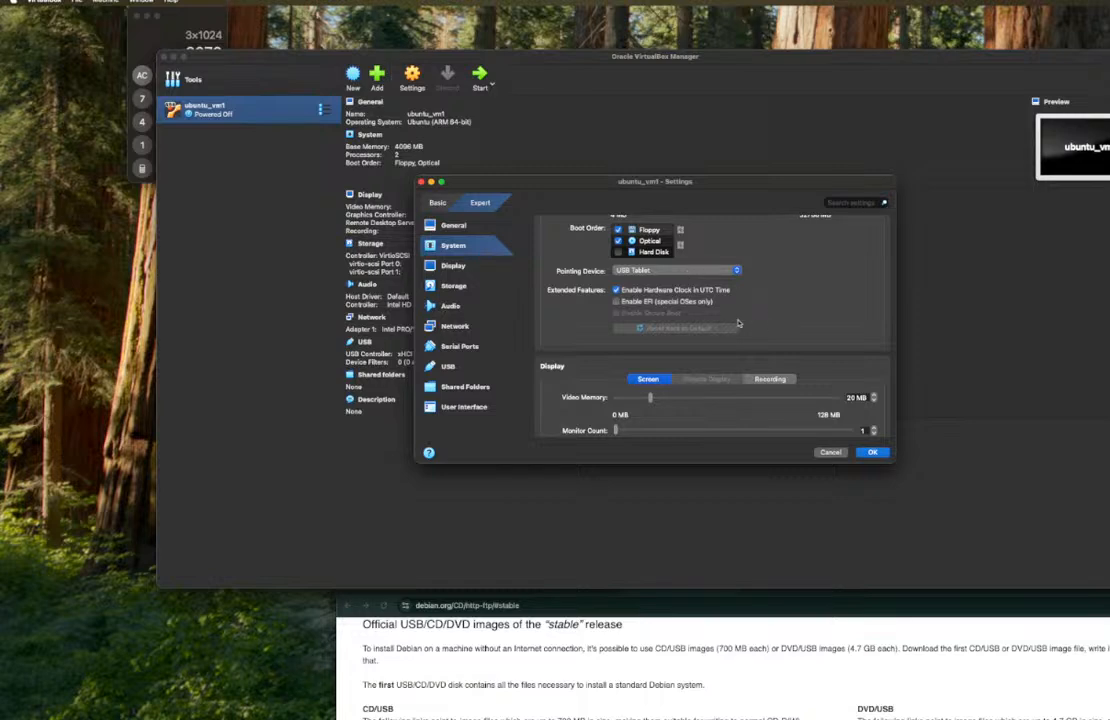
pyautogui.scroll(5, 738, 323)
pyautogui.scroll(-10, 738, 323)
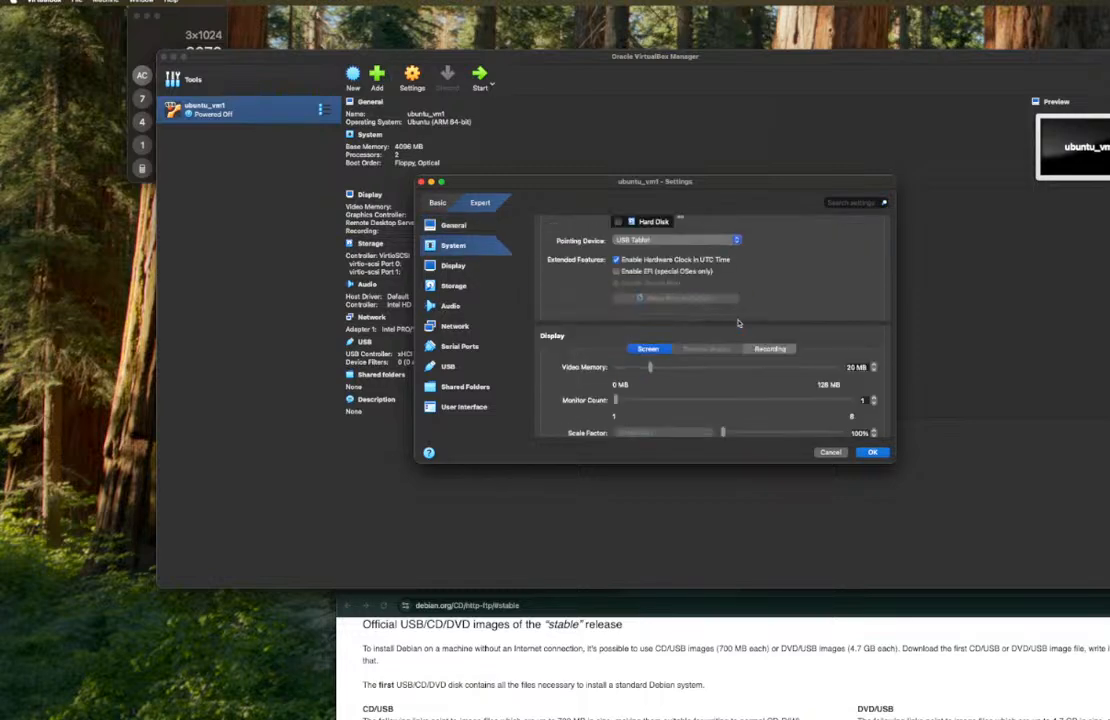
pyautogui.scroll(-6, 738, 323)
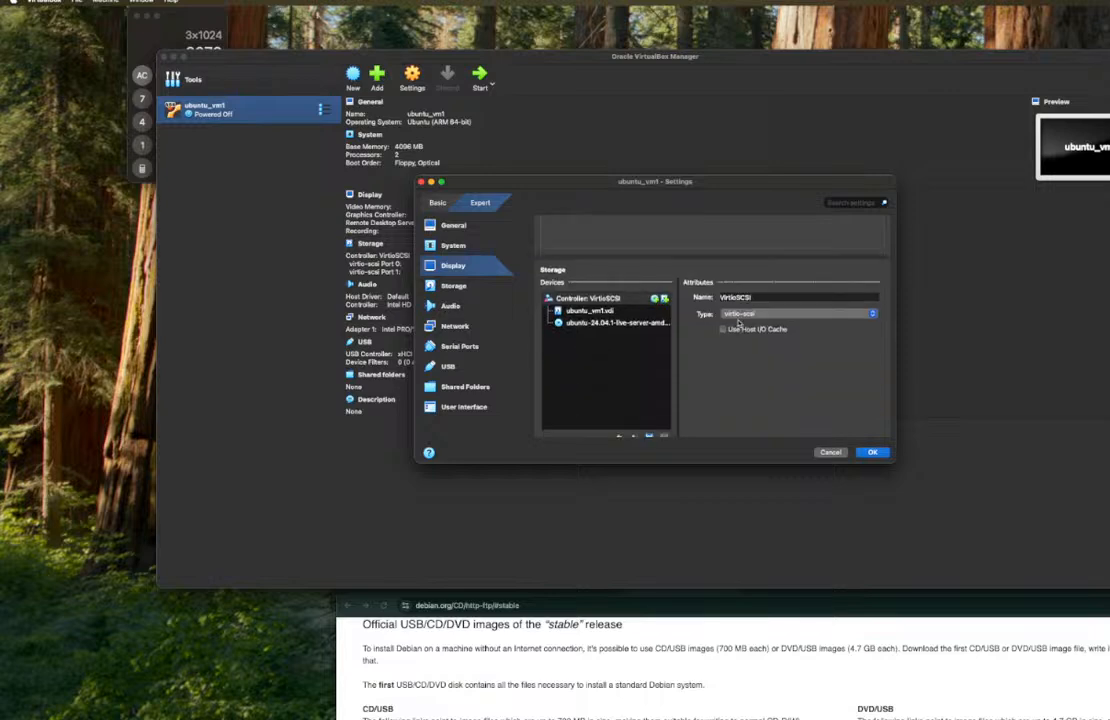
# - Inspect the attributes of ubuntu_vm1.vdi and the attached Ubuntu server ISO in the storage settings, then accept the settings
pyautogui.scroll(1, 729, 322)
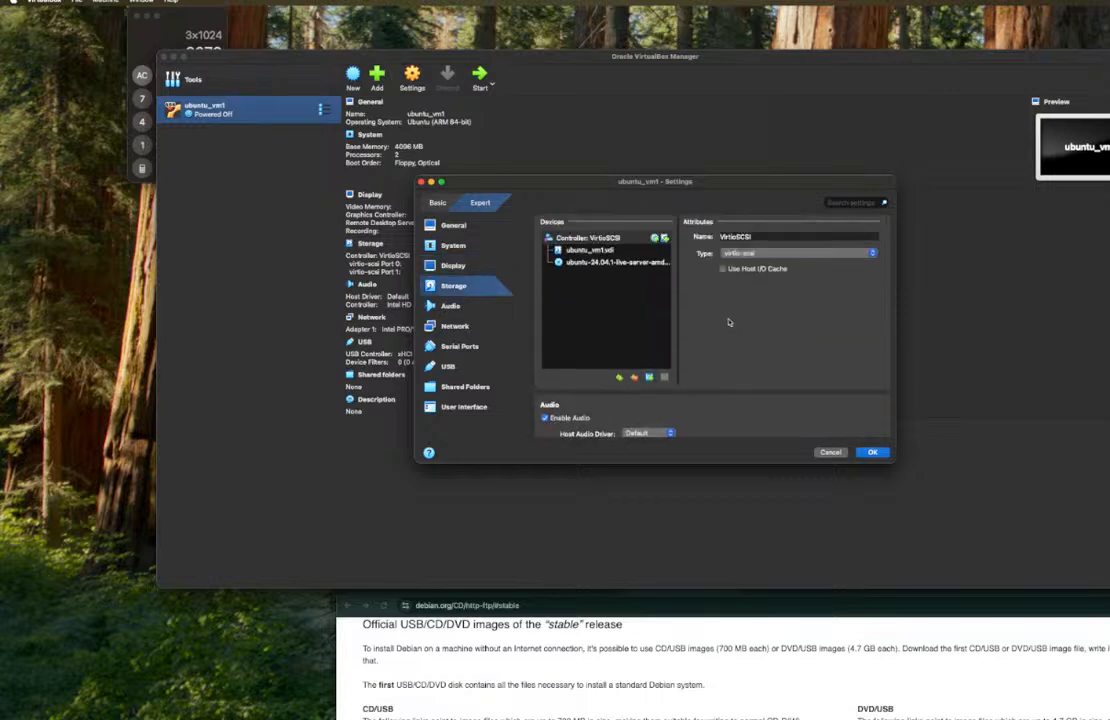
pyautogui.click(613, 262)
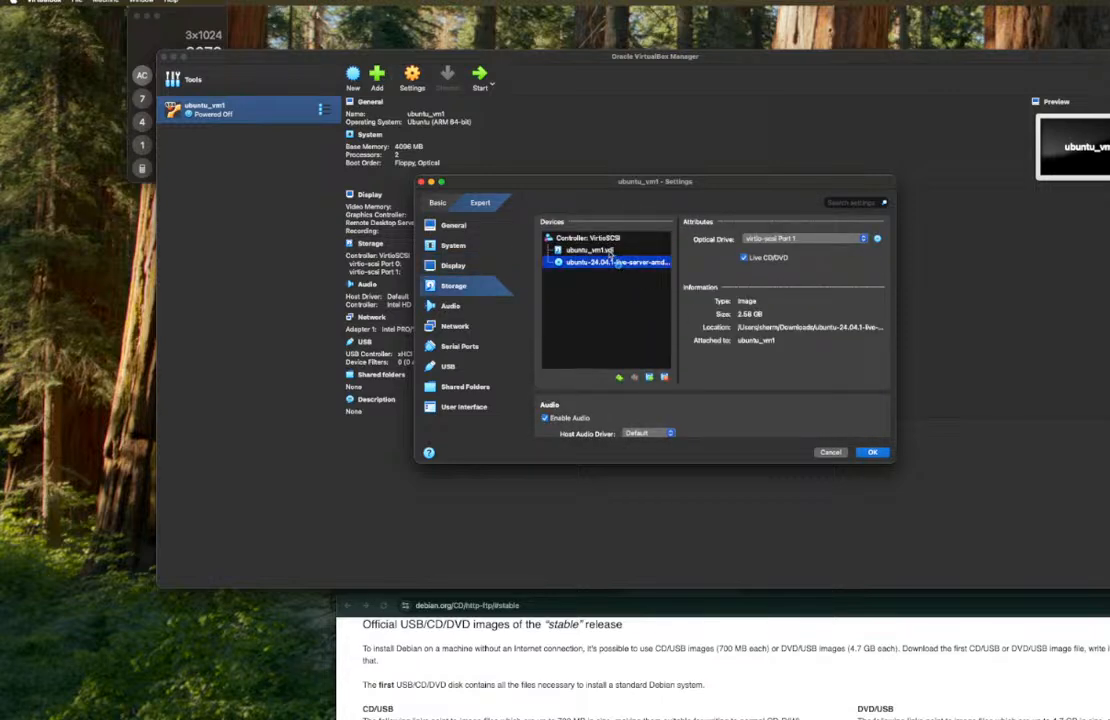
pyautogui.click(581, 251)
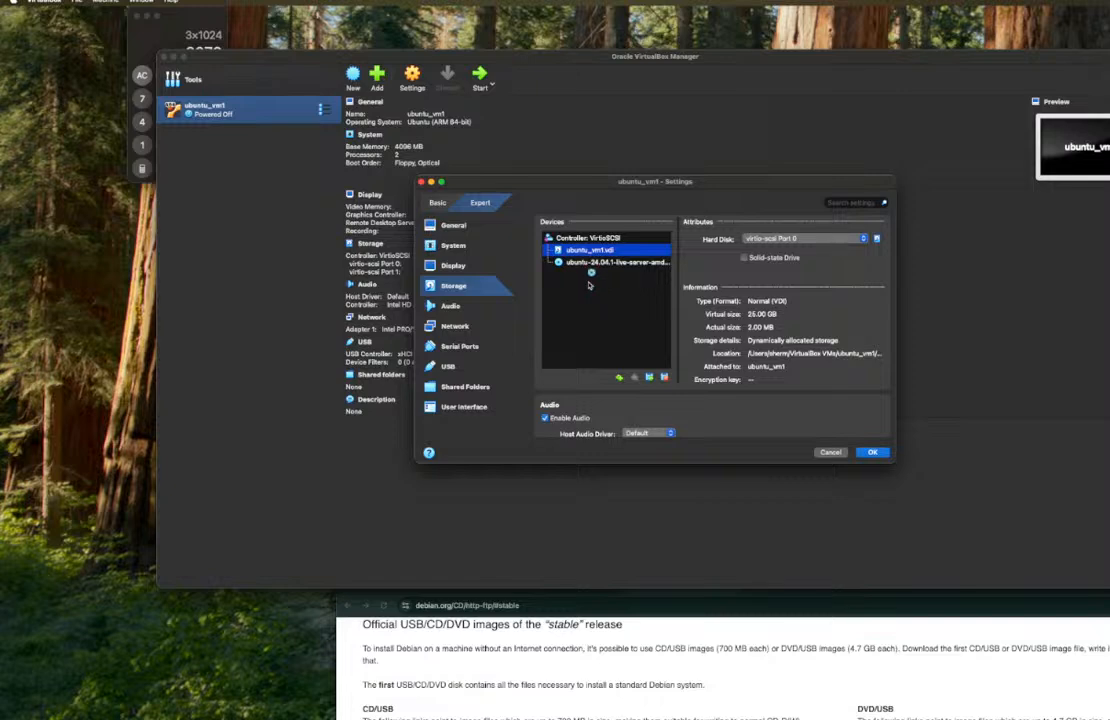
pyautogui.click(591, 265)
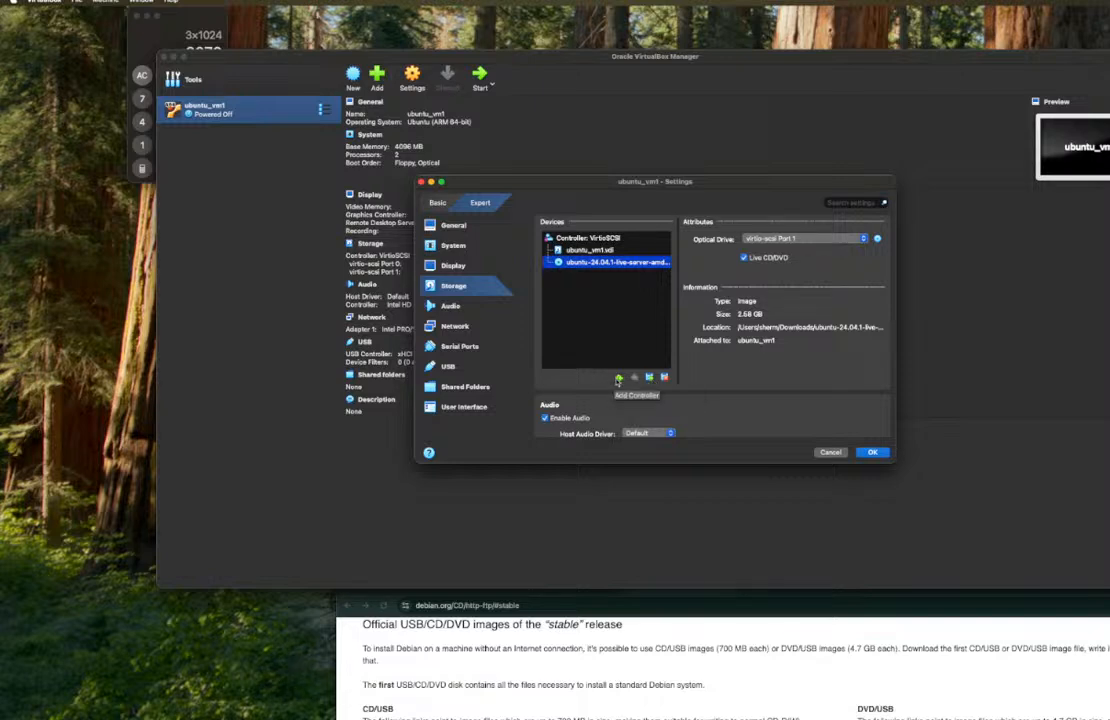
pyautogui.click(872, 453)
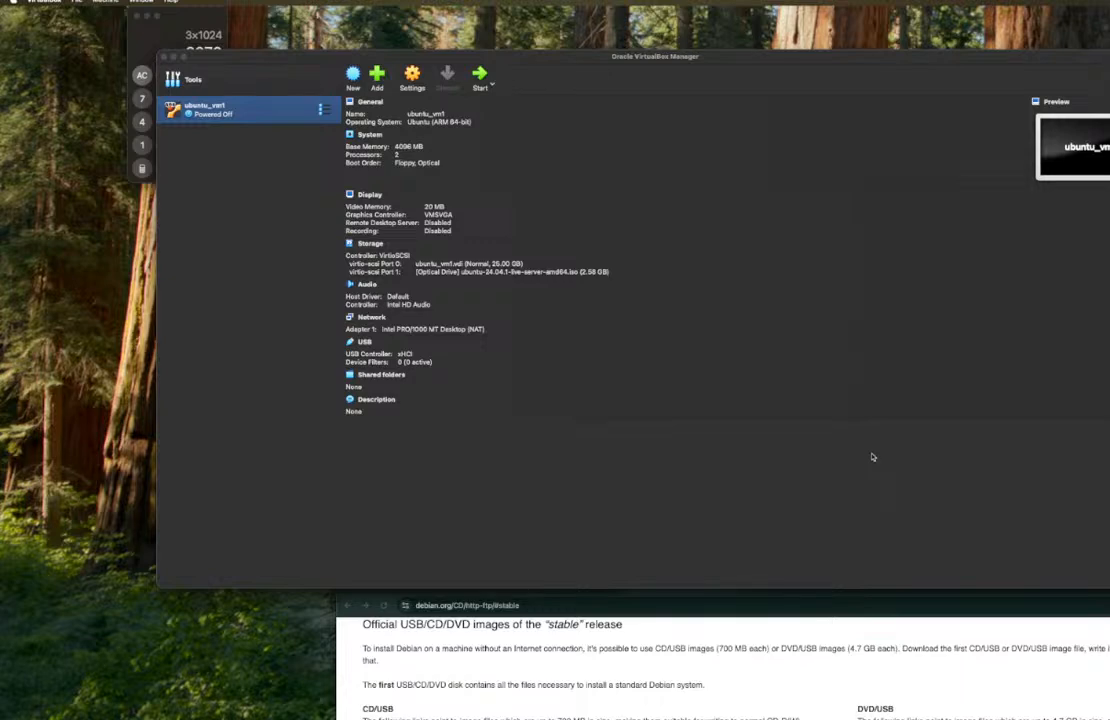
# - Boot ubuntu_vm1 with a normal start, expand the mouse integration notice, and power the machine off
pyautogui.click(492, 86)
pyautogui.click(495, 101)
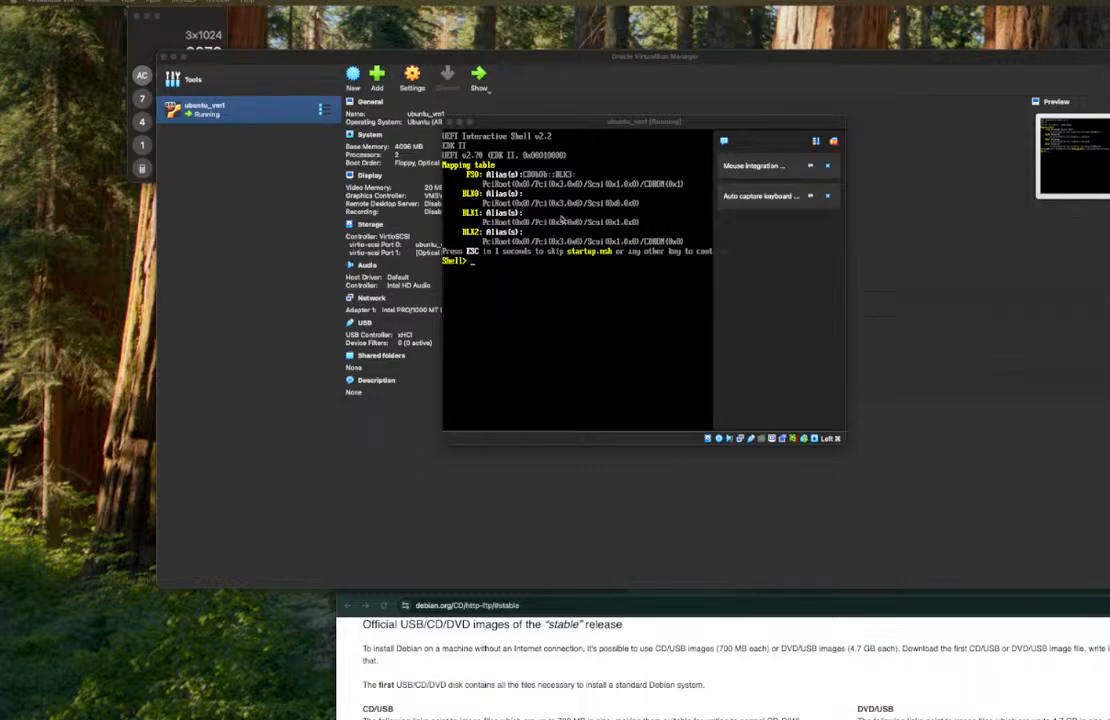
pyautogui.click(769, 177)
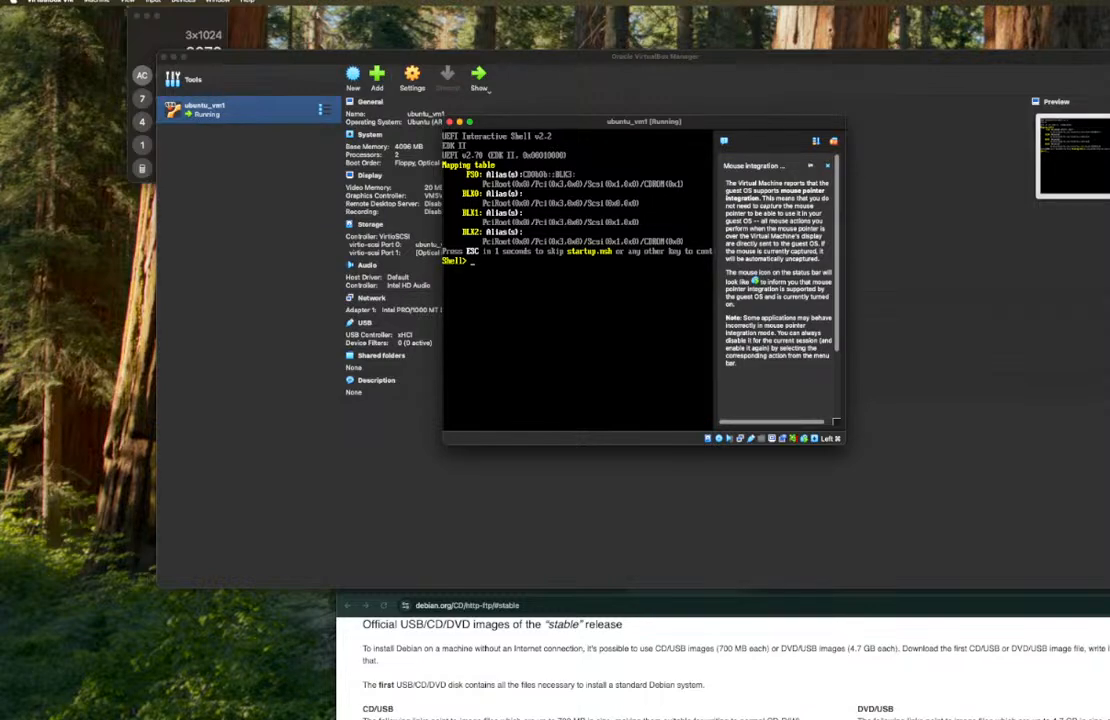
pyautogui.click(449, 121)
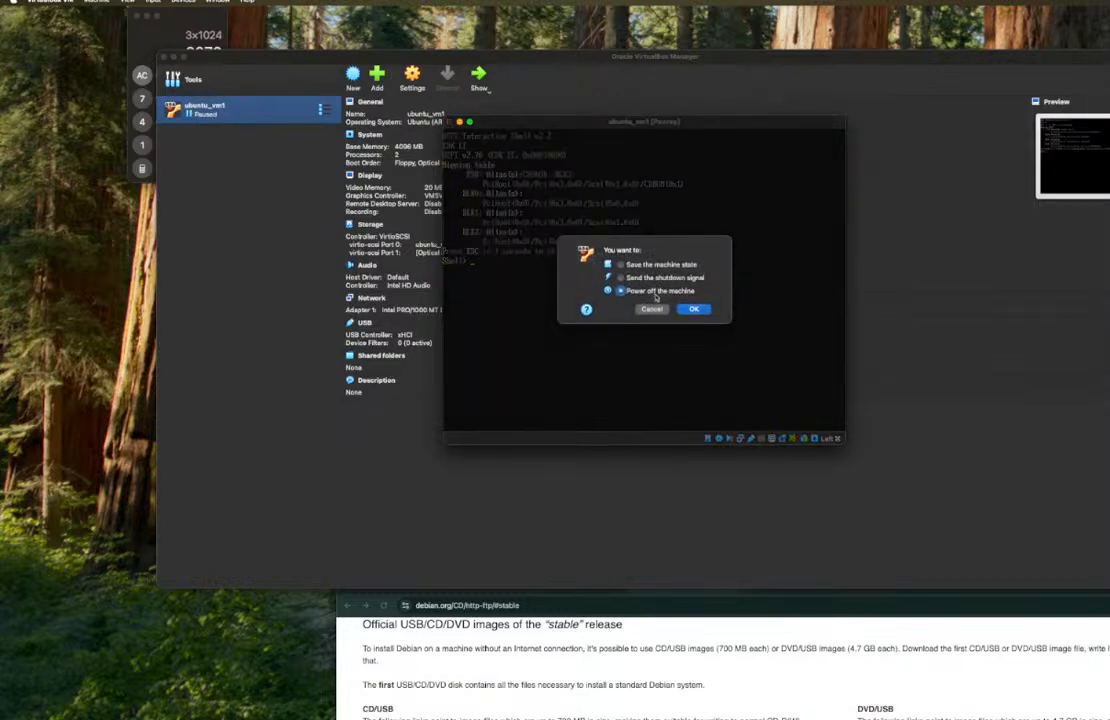
pyautogui.press('Return')
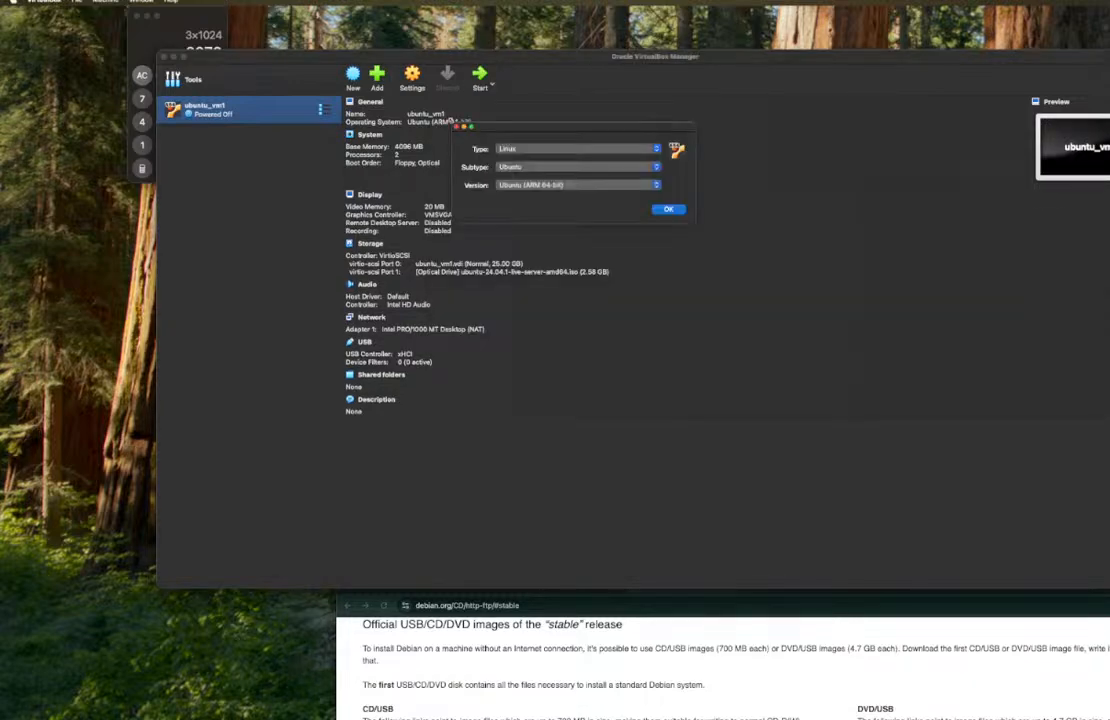
# - Check the available guest OS subtypes and Ubuntu versions for ubuntu_vm1, keeping subtype Ubuntu
pyautogui.click(573, 185)
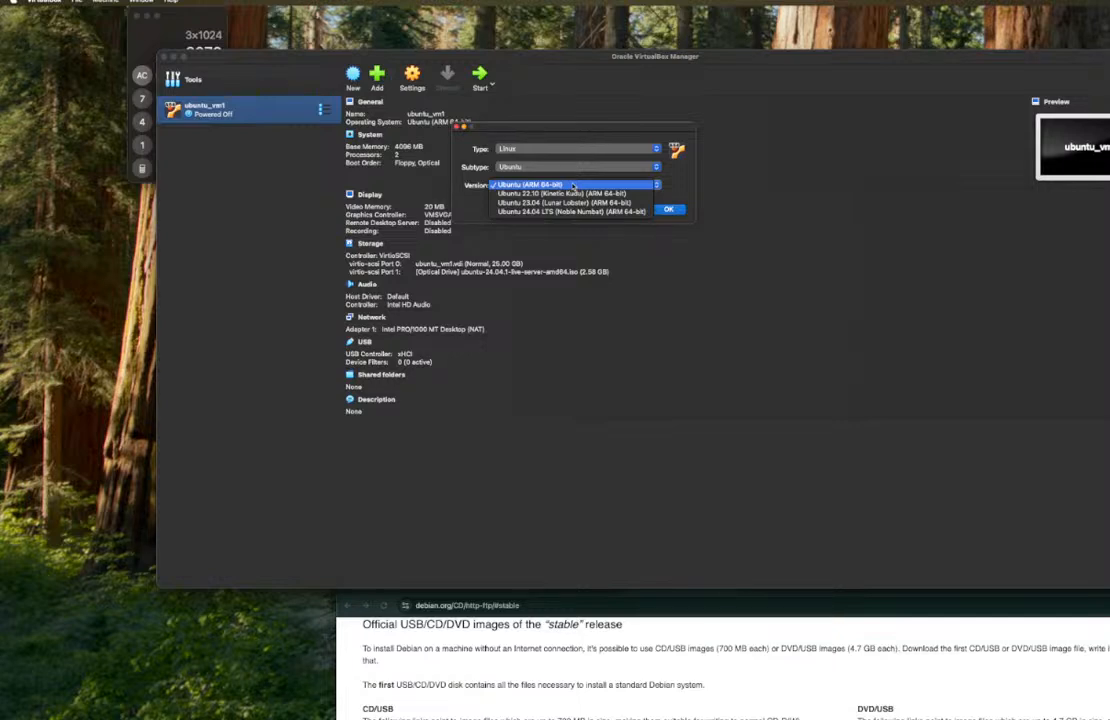
pyautogui.click(572, 167)
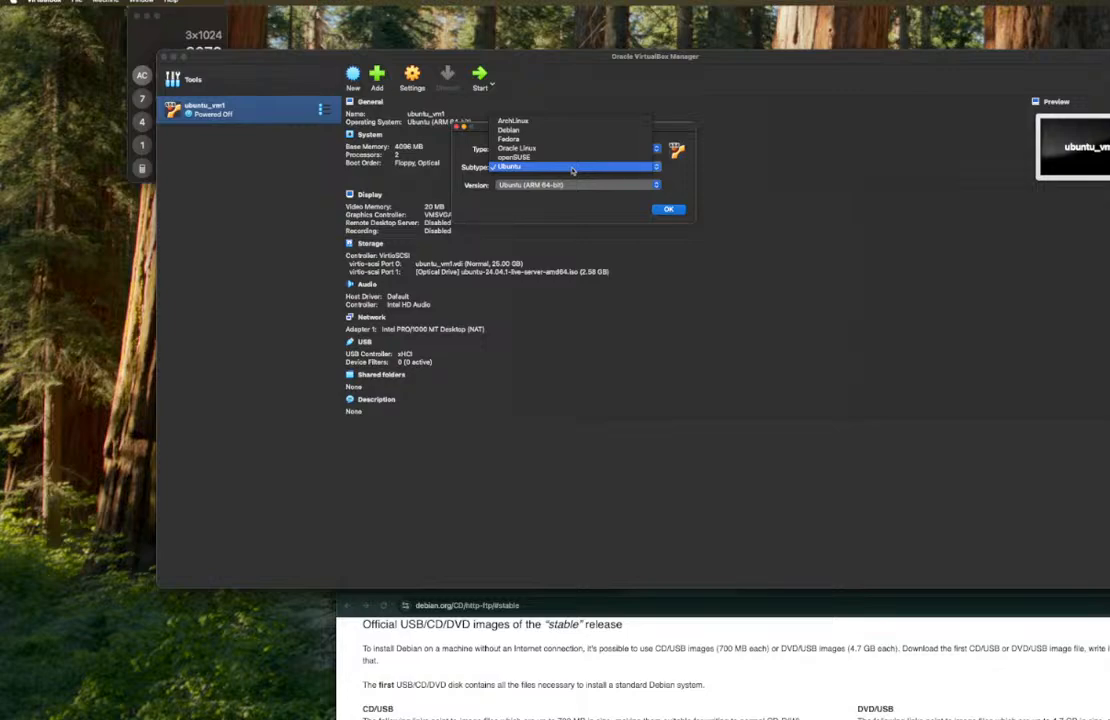
pyautogui.click(572, 167)
pyautogui.click(572, 185)
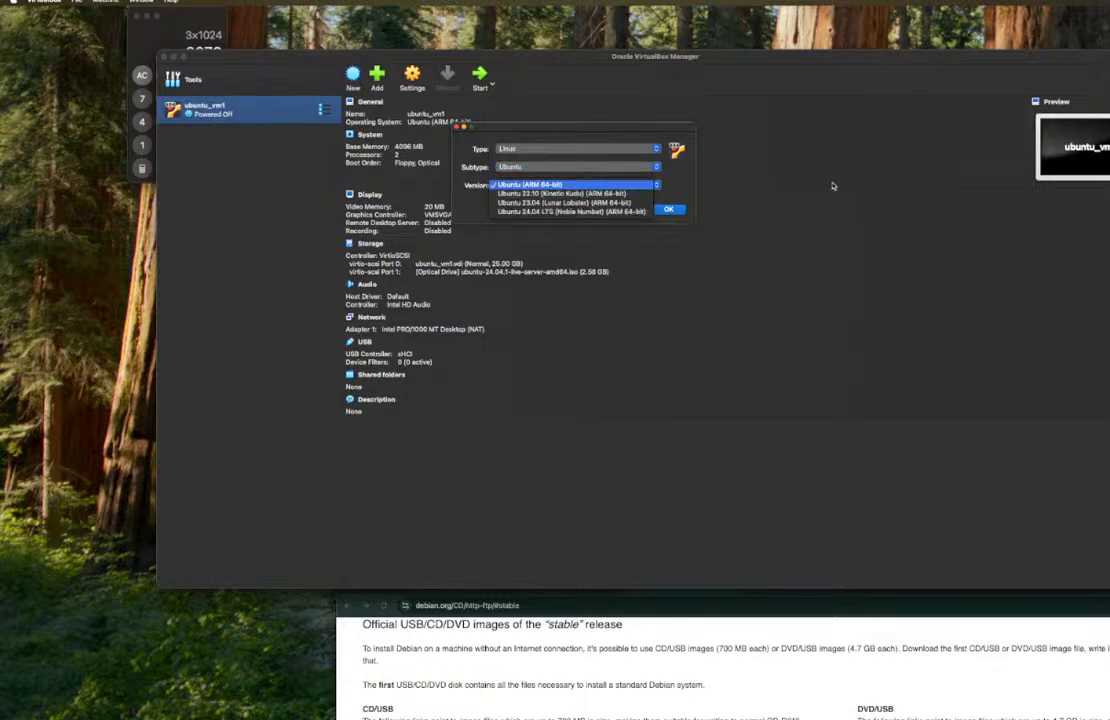
# - Switch to the browser and look through the Ubuntu Server 24.04.1 LTS download page for other image options
pyautogui.hotkey('ctrl', 'alt', 'Up')
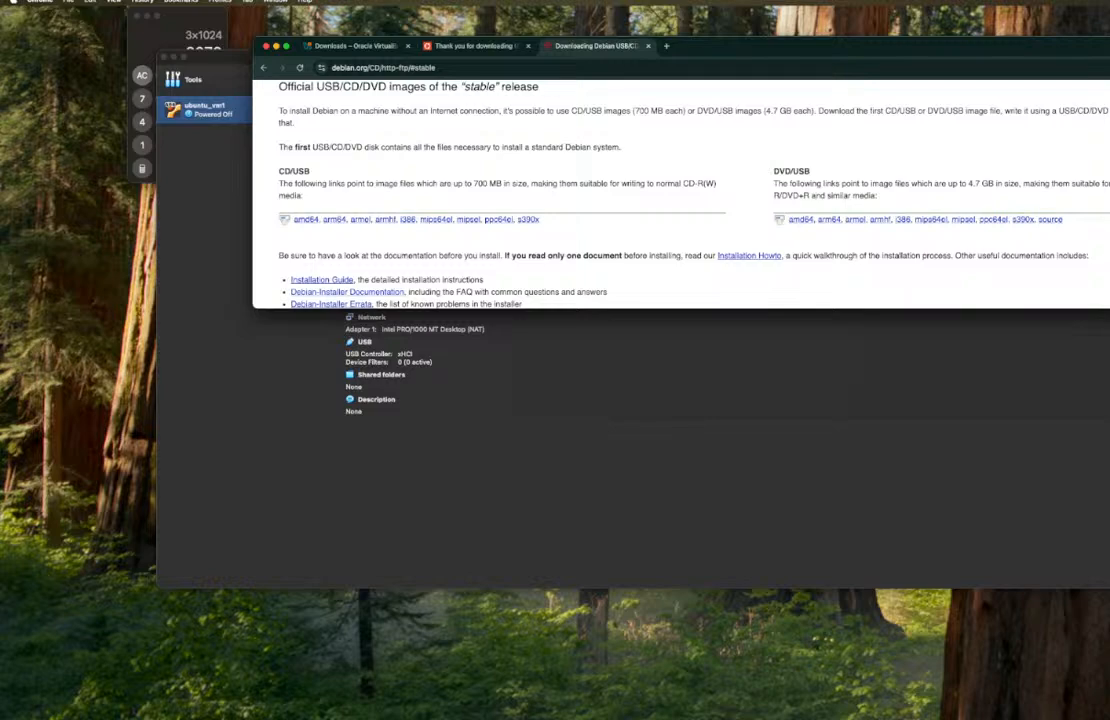
pyautogui.press('super+alt+Left')
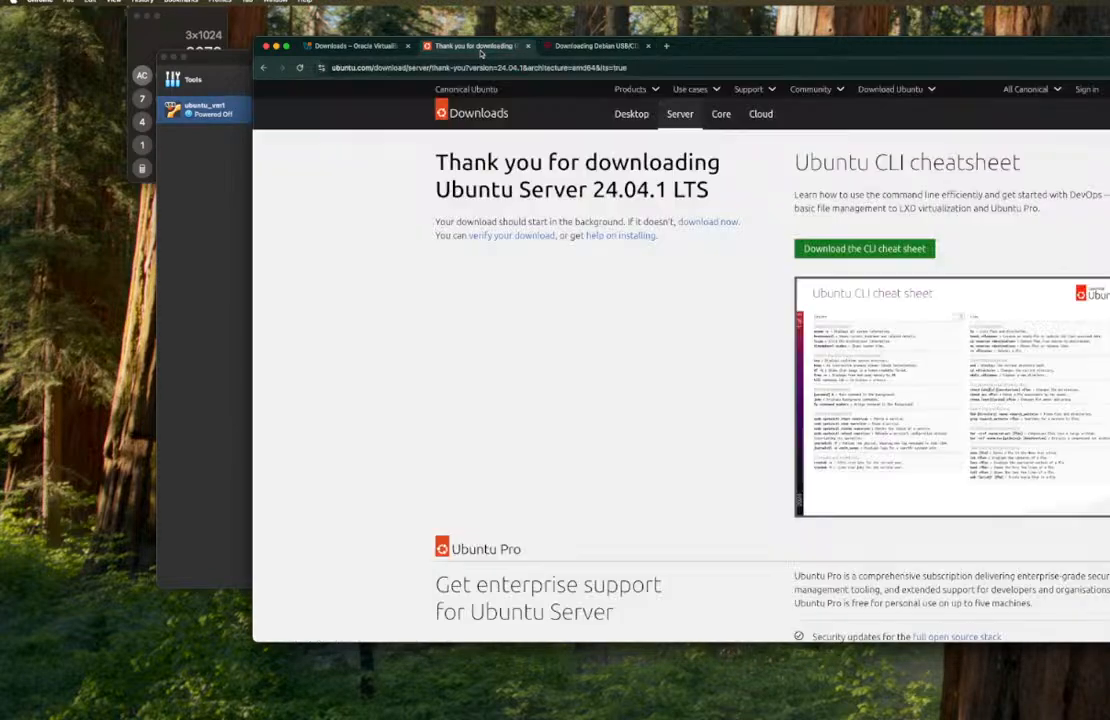
pyautogui.scroll(-15, 738, 257)
pyautogui.scroll(20, 738, 257)
pyautogui.scroll(-15, 738, 257)
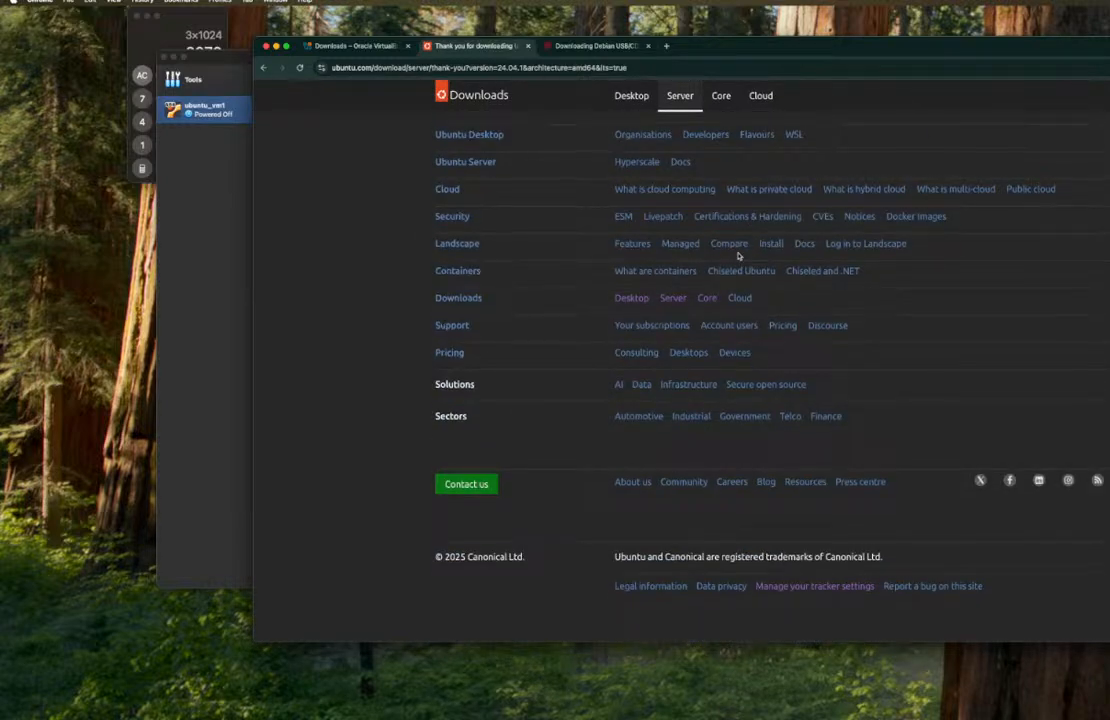
pyautogui.scroll(15, 736, 253)
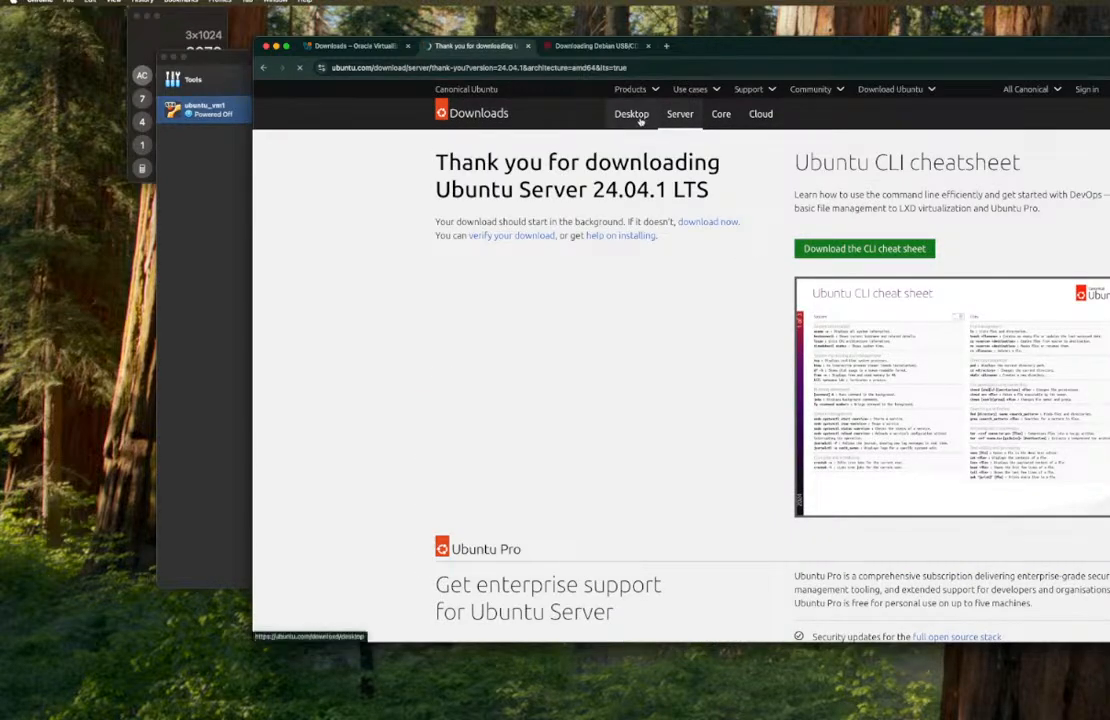
# - Open the Ubuntu Desktop download page and read its installation instructions for Ubuntu 24.04.1 LTS
pyautogui.click(631, 114)
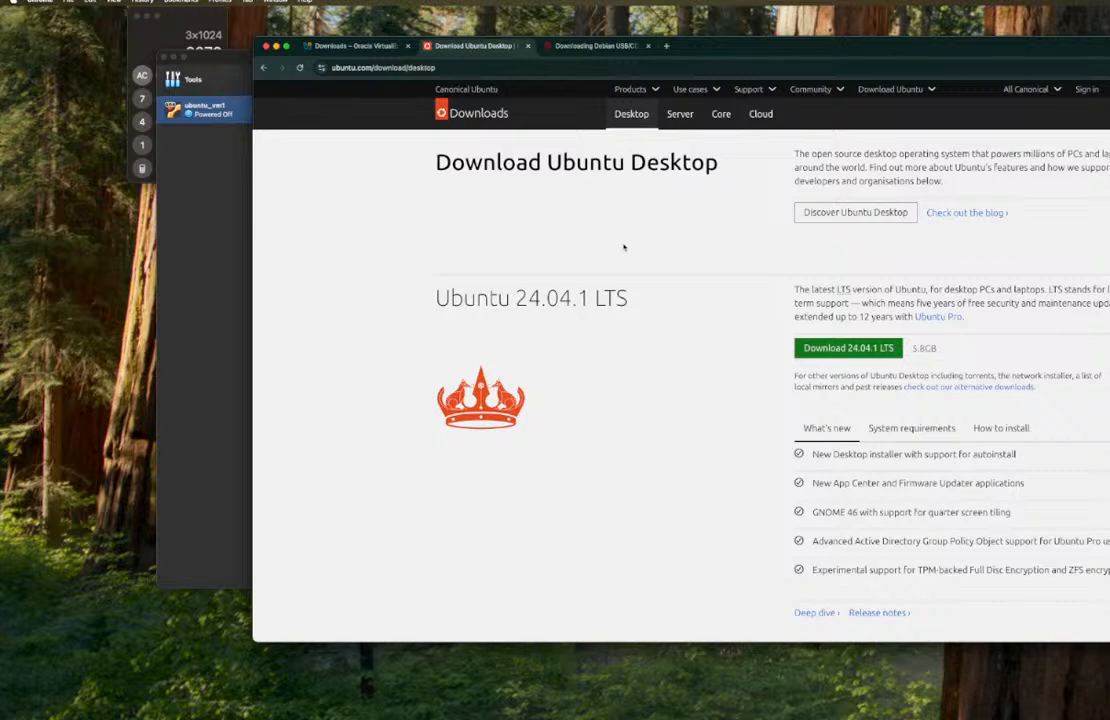
pyautogui.scroll(-1, 623, 247)
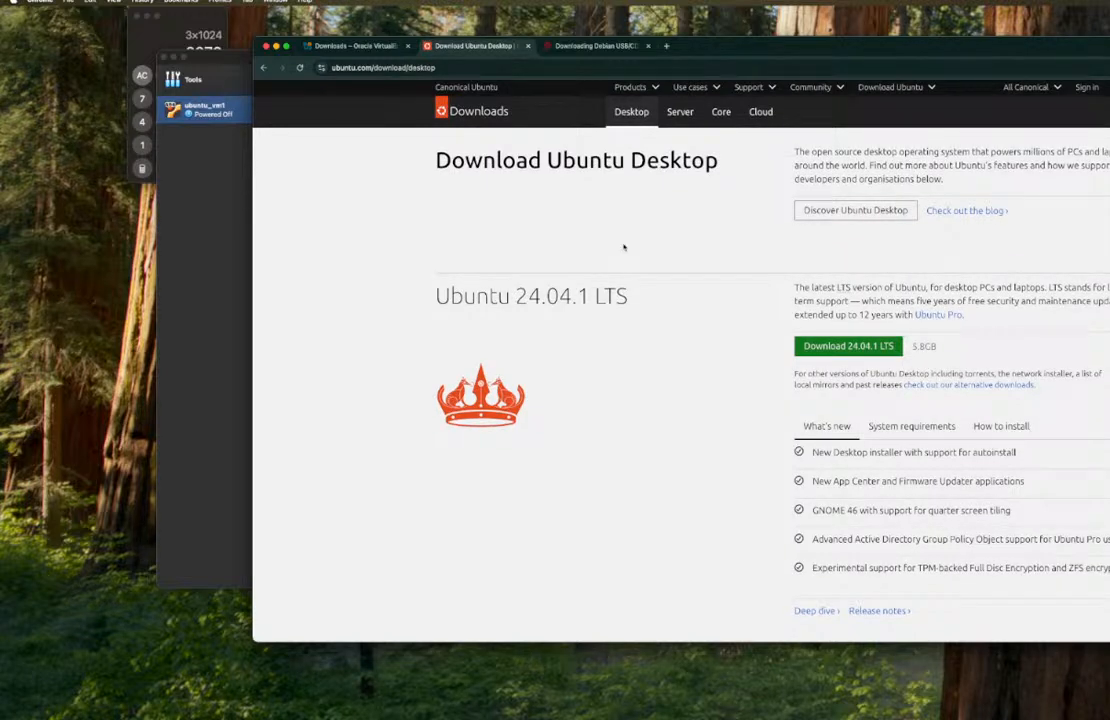
pyautogui.scroll(1, 623, 247)
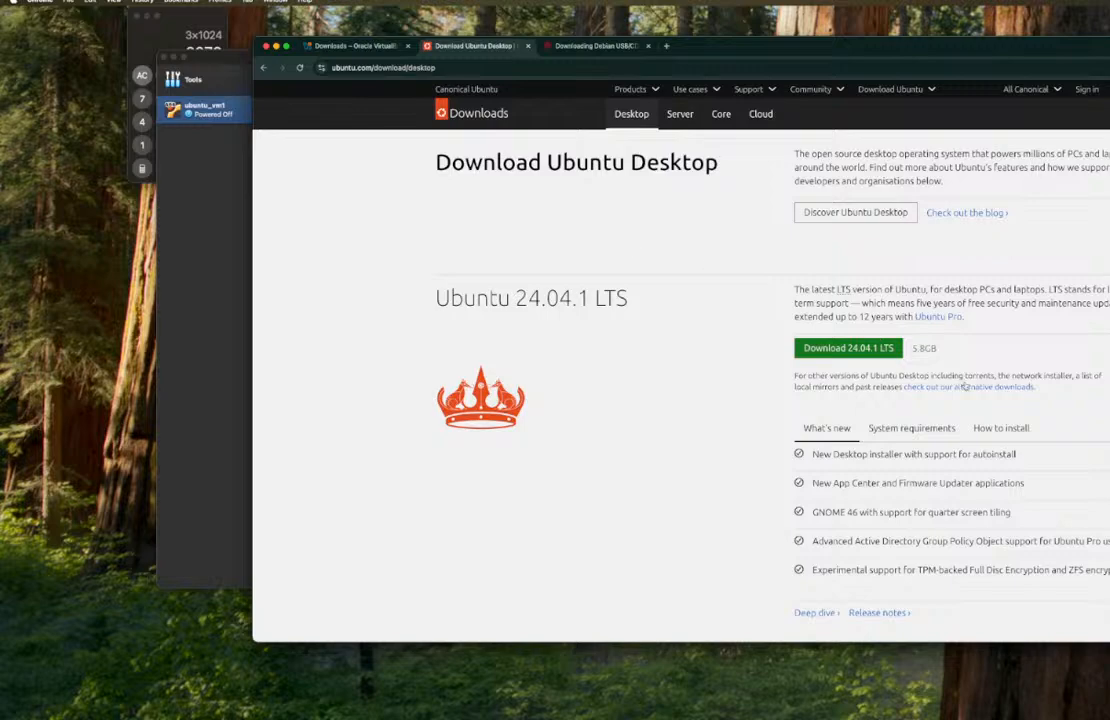
pyautogui.click(1000, 428)
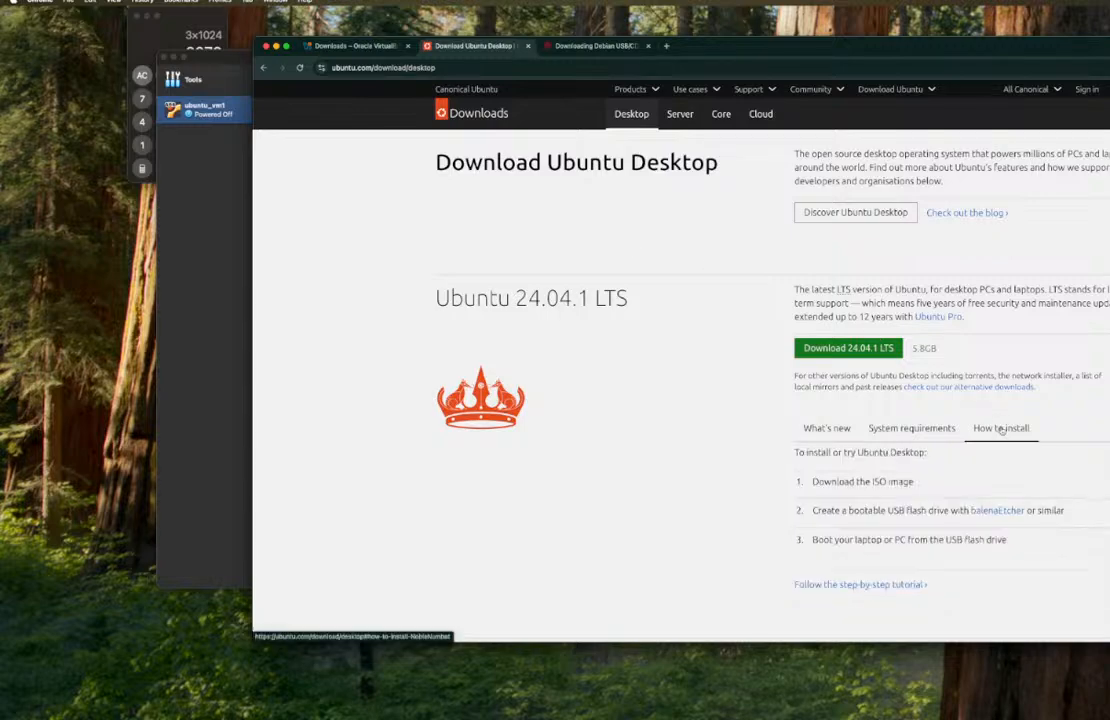
pyautogui.scroll(4, 995, 431)
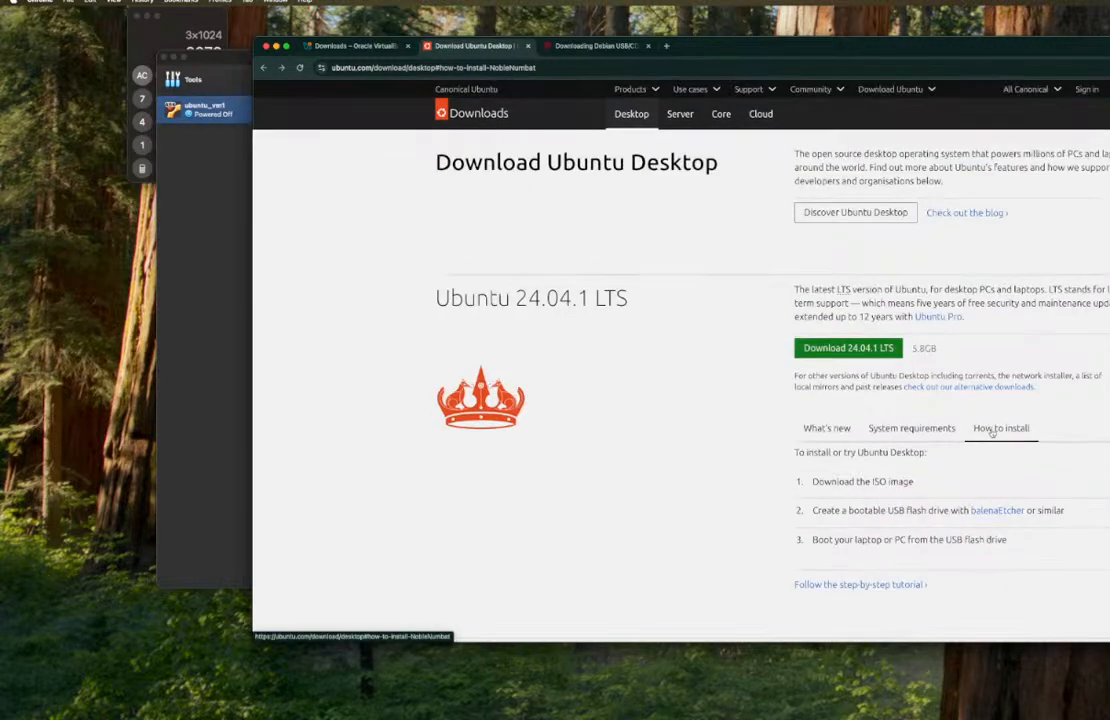
pyautogui.scroll(-10, 991, 432)
pyautogui.scroll(10, 991, 432)
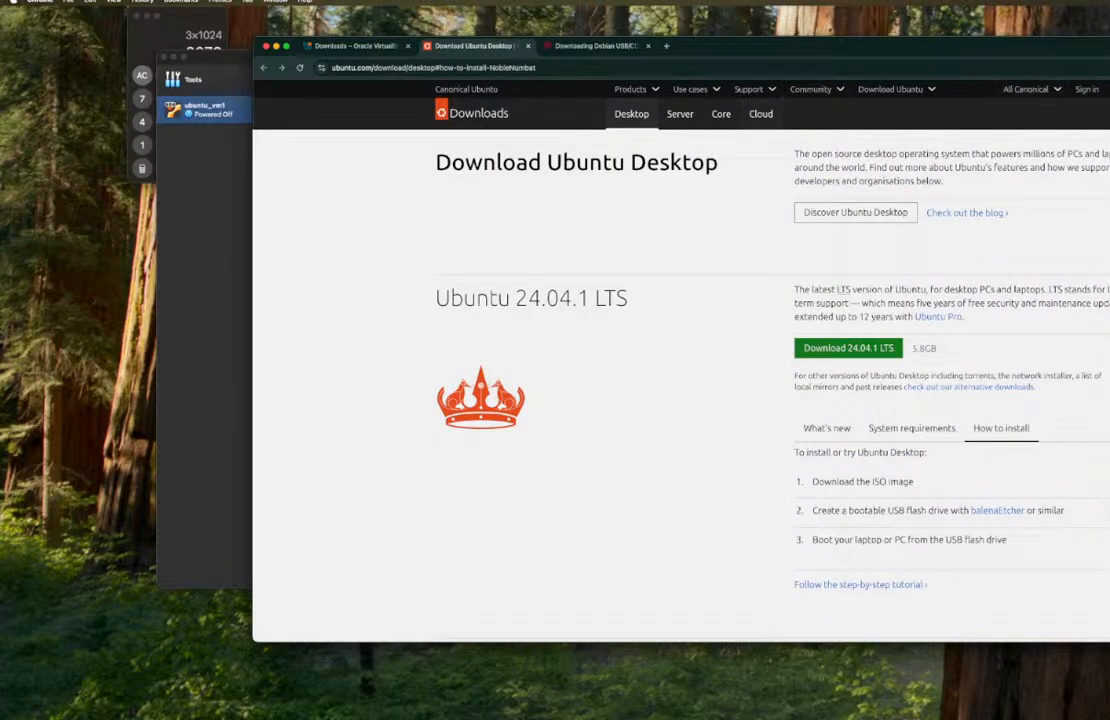
pyautogui.press('/')
pyautogui.press('Escape')
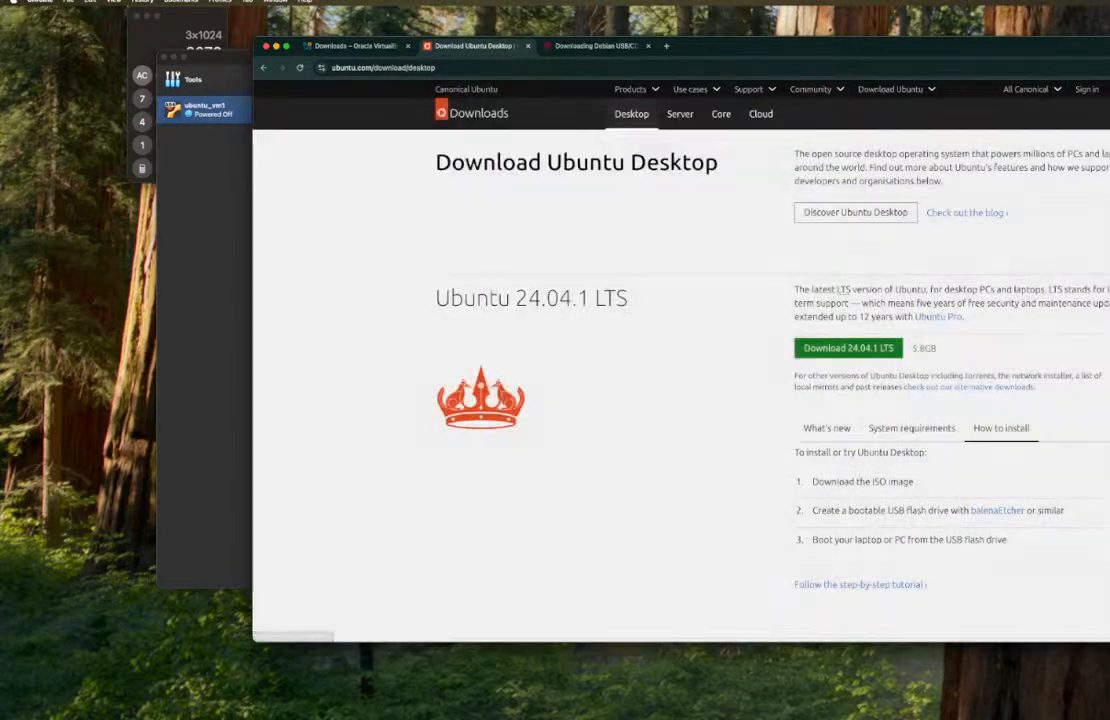
# - Open the Ubuntu Core download page and examine its system requirements and pre-built image options
pyautogui.click(716, 113)
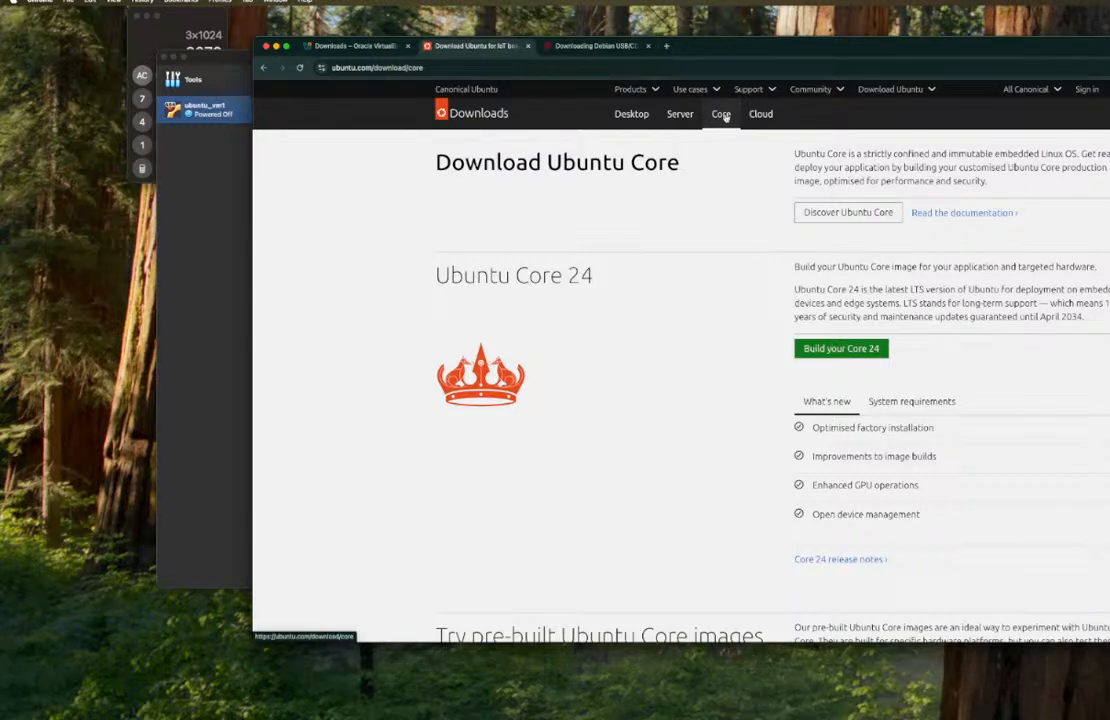
pyautogui.click(912, 402)
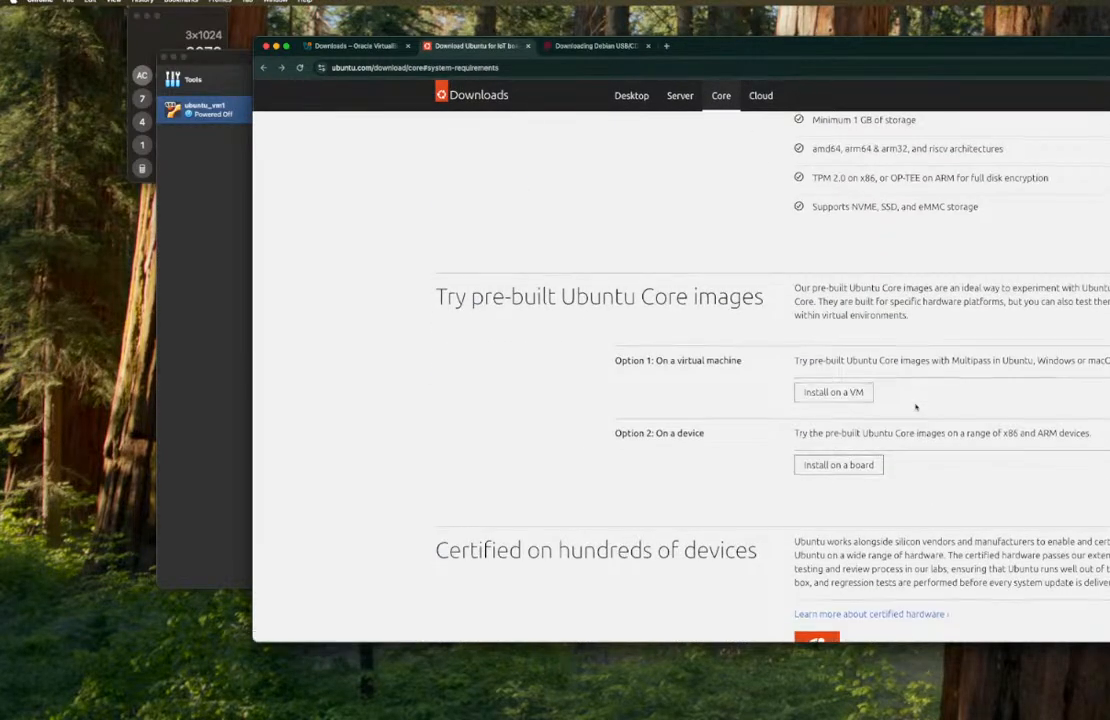
pyautogui.scroll(-10, 915, 406)
pyautogui.scroll(15, 915, 406)
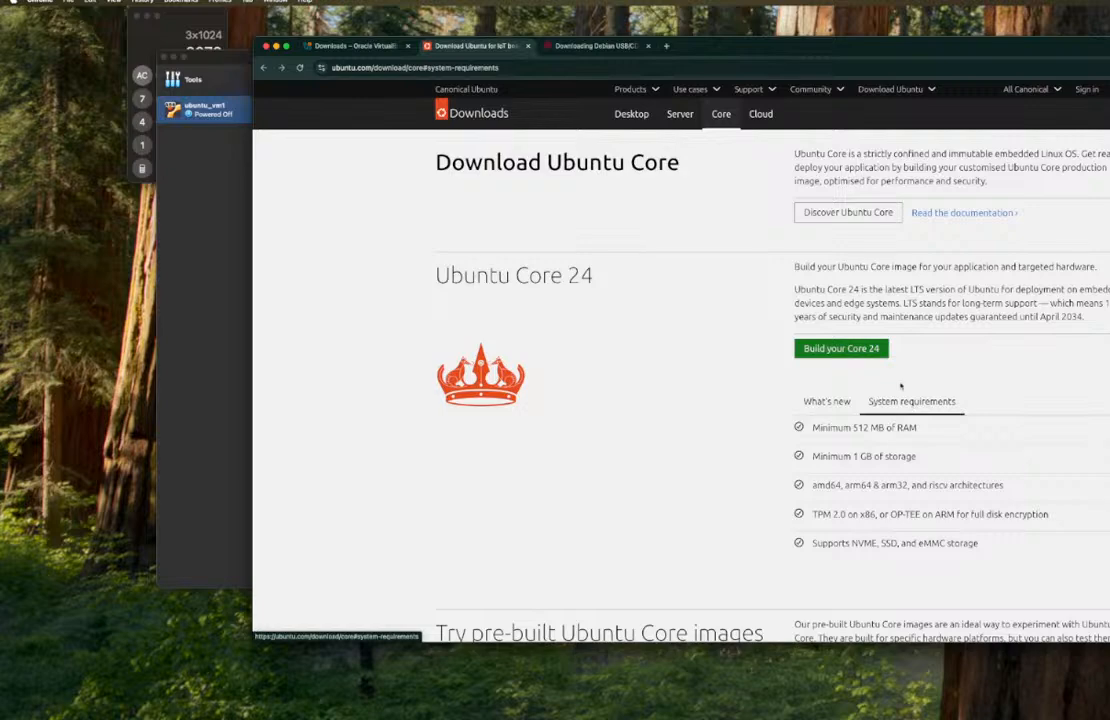
# - Check the system requirements on the Ubuntu Desktop download page and return to the Ubuntu Core download page
pyautogui.click(631, 113)
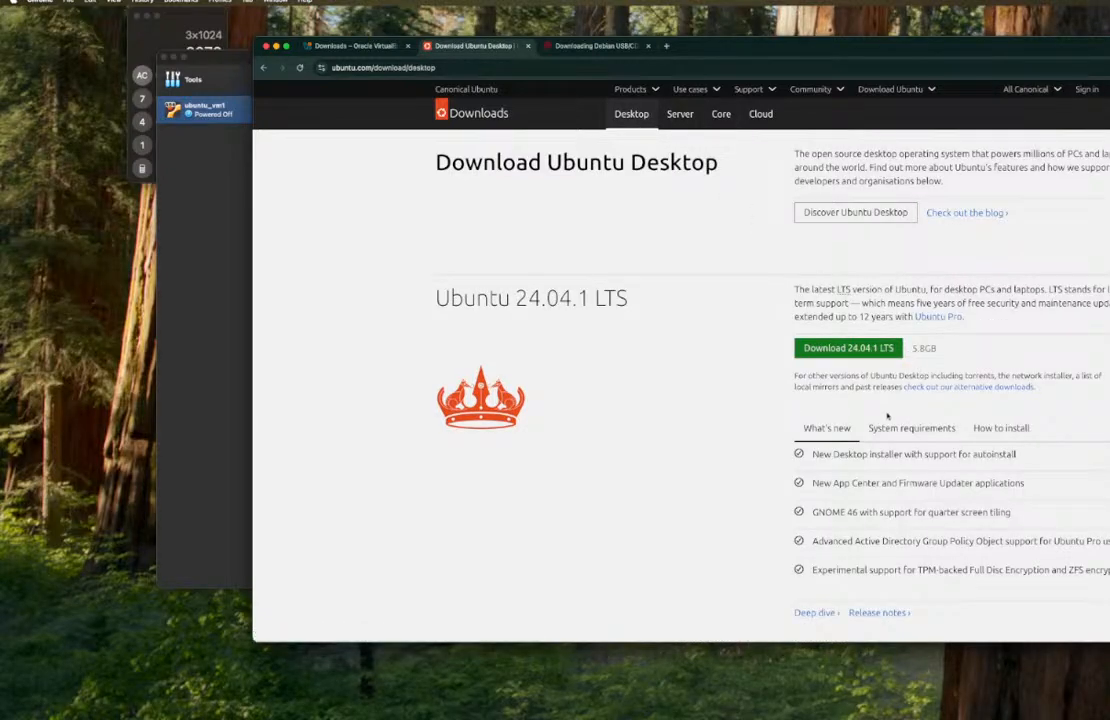
pyautogui.click(905, 428)
pyautogui.scroll(-10, 891, 420)
pyautogui.scroll(10, 891, 420)
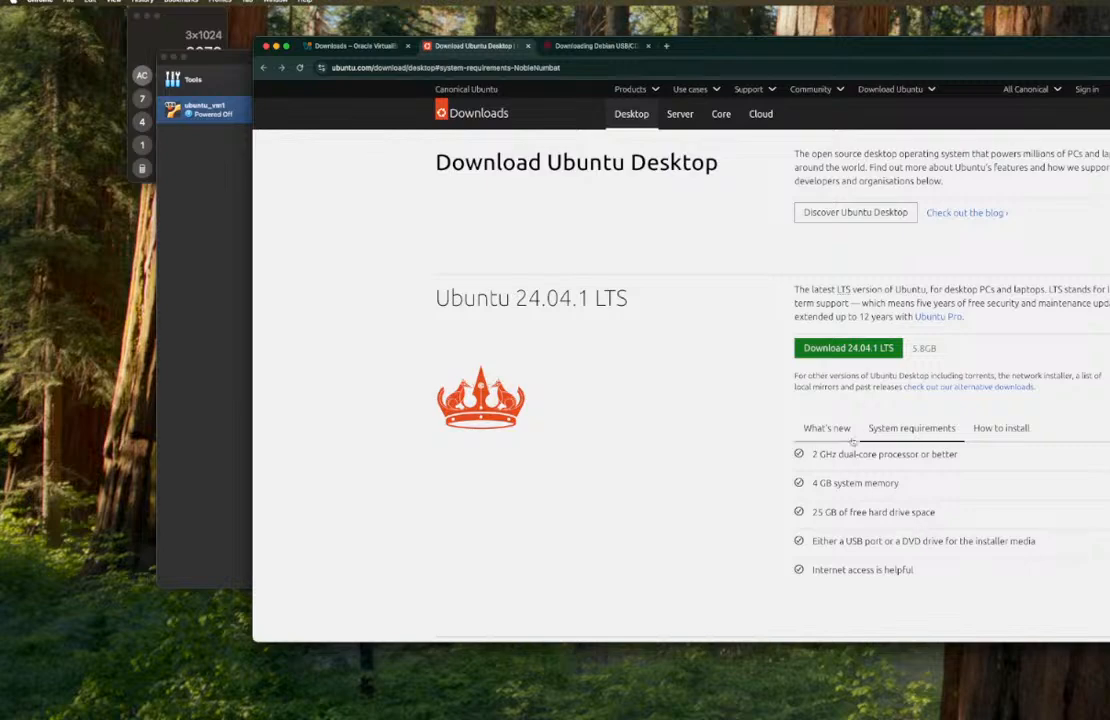
pyautogui.click(723, 118)
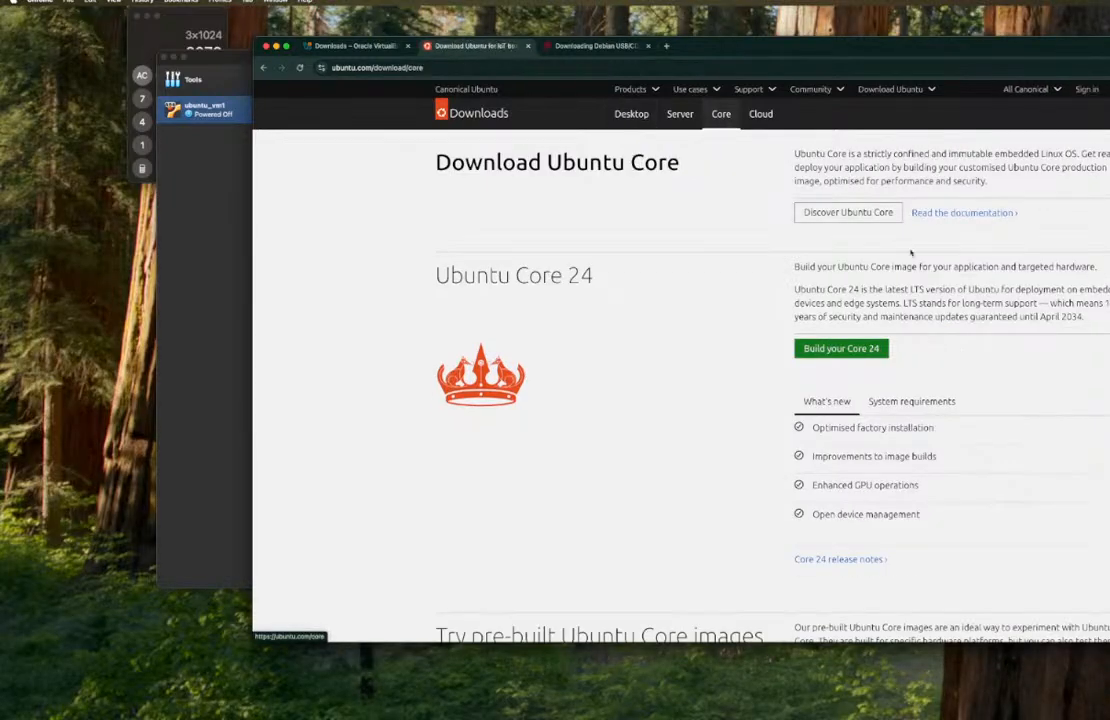
# - Open the Ubuntu Core 24 getting-started documentation and go through the pre-built images guide to installing on a device
pyautogui.click(851, 350)
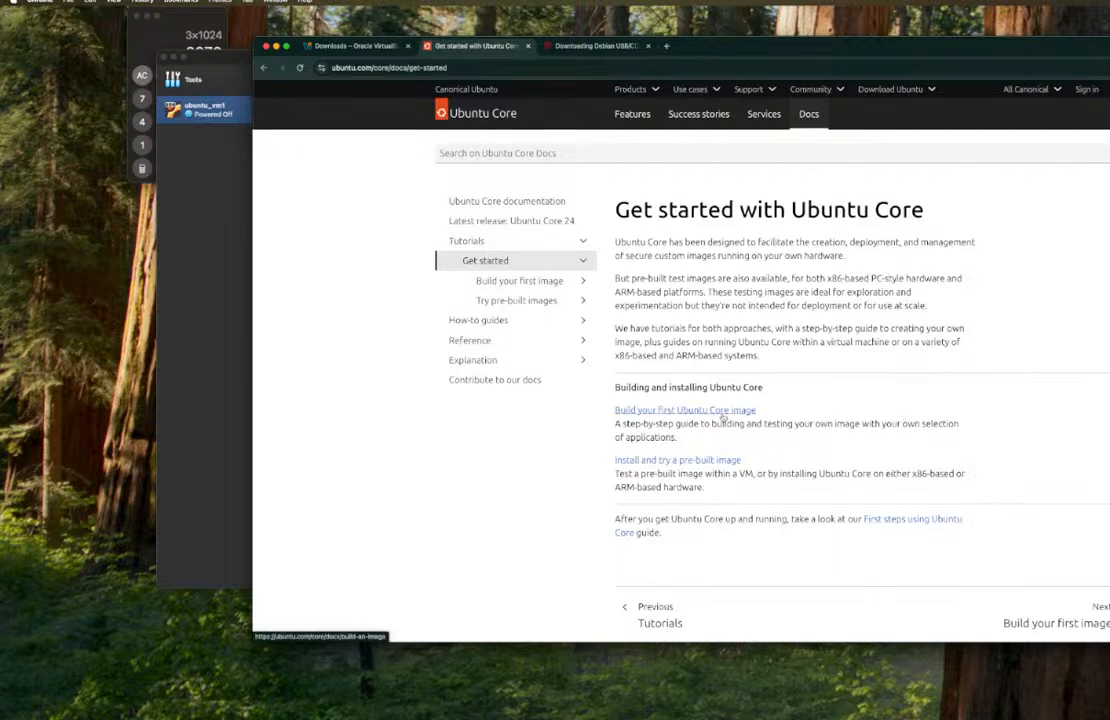
pyautogui.scroll(-1, 723, 418)
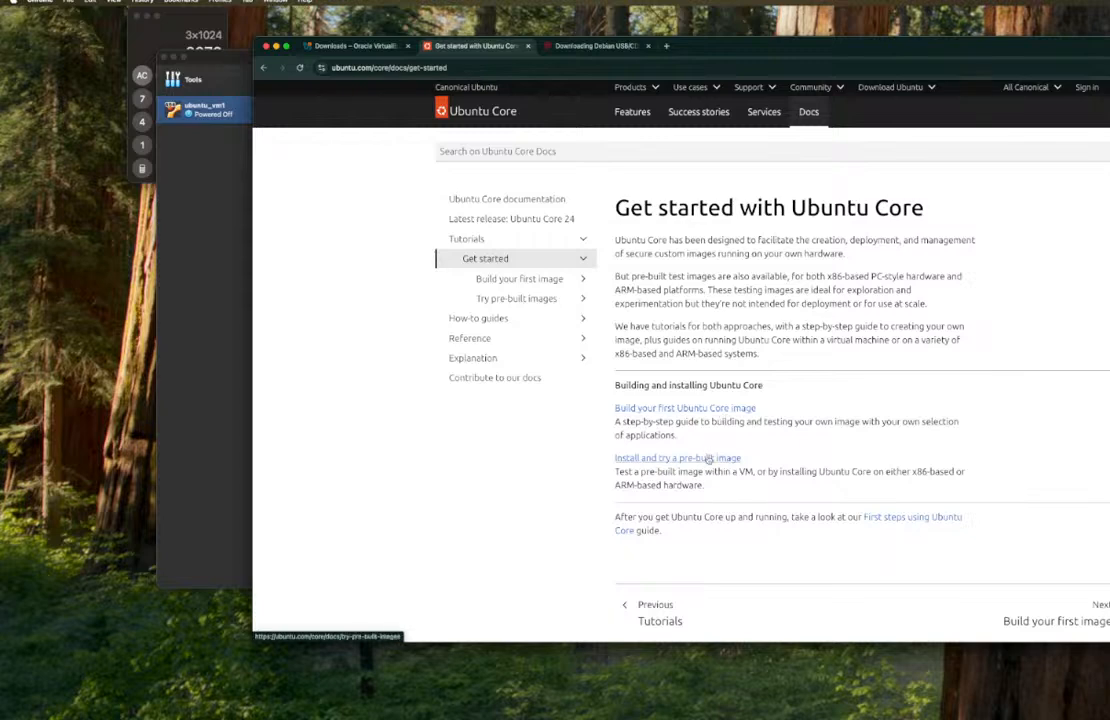
pyautogui.click(705, 457)
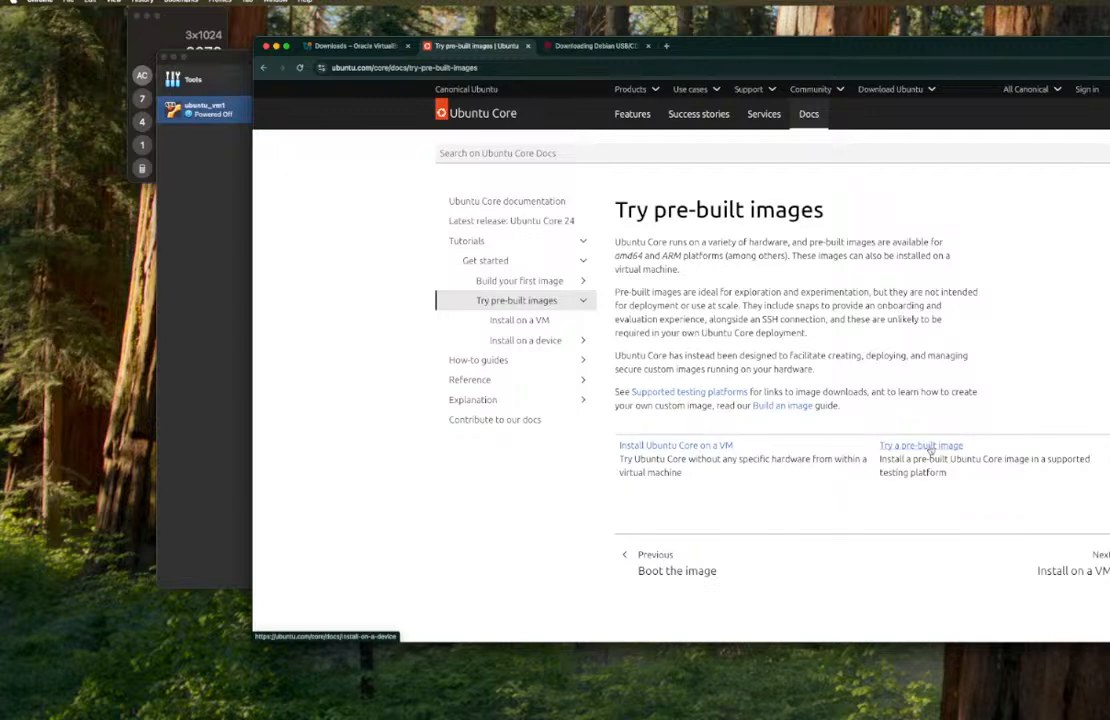
pyautogui.click(930, 449)
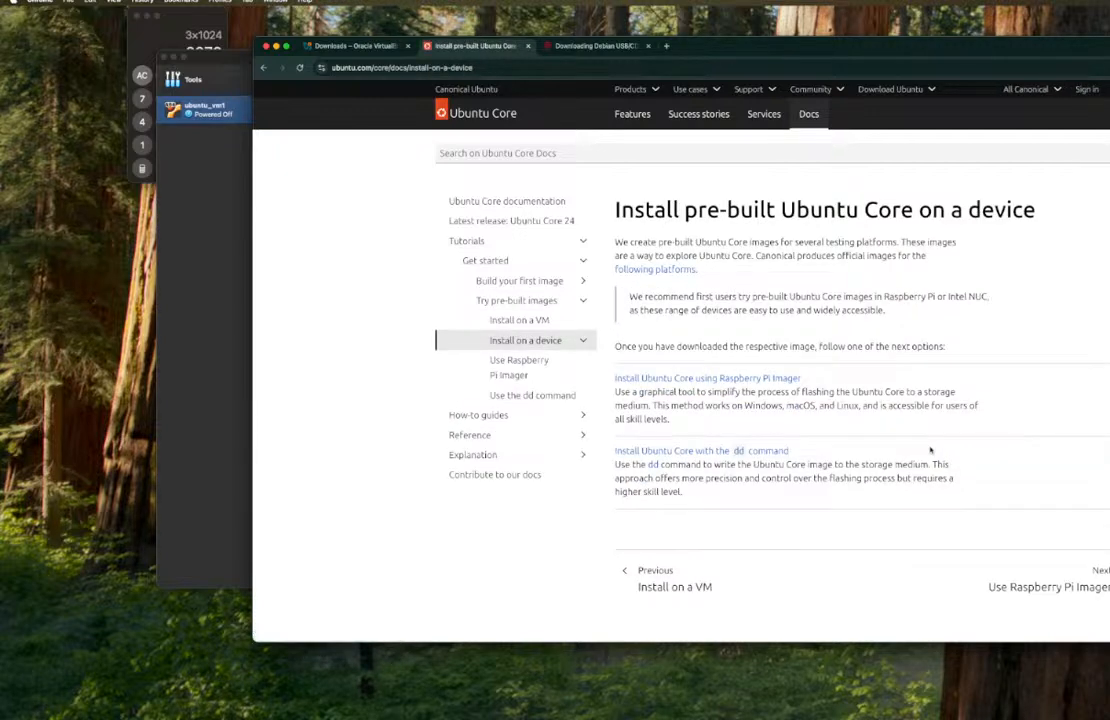
# - Open the guide to installing Ubuntu Core on a VM and read its Multipass instructions and list of available images
pyautogui.click(532, 322)
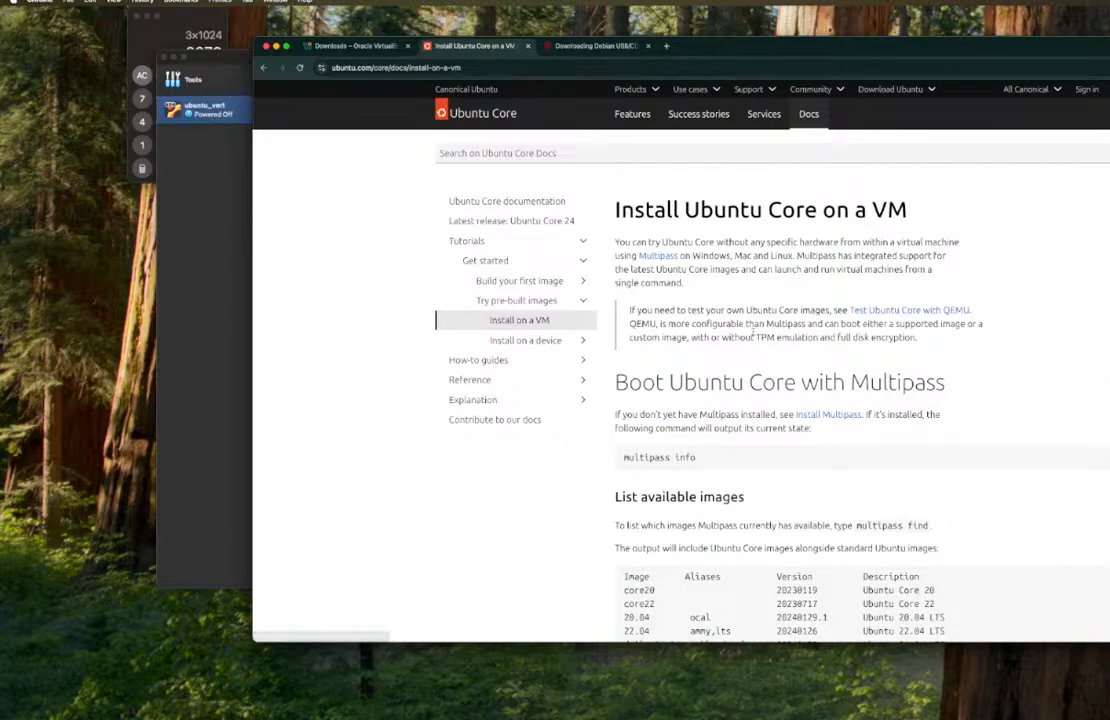
pyautogui.scroll(-15, 753, 333)
pyautogui.scroll(10, 753, 333)
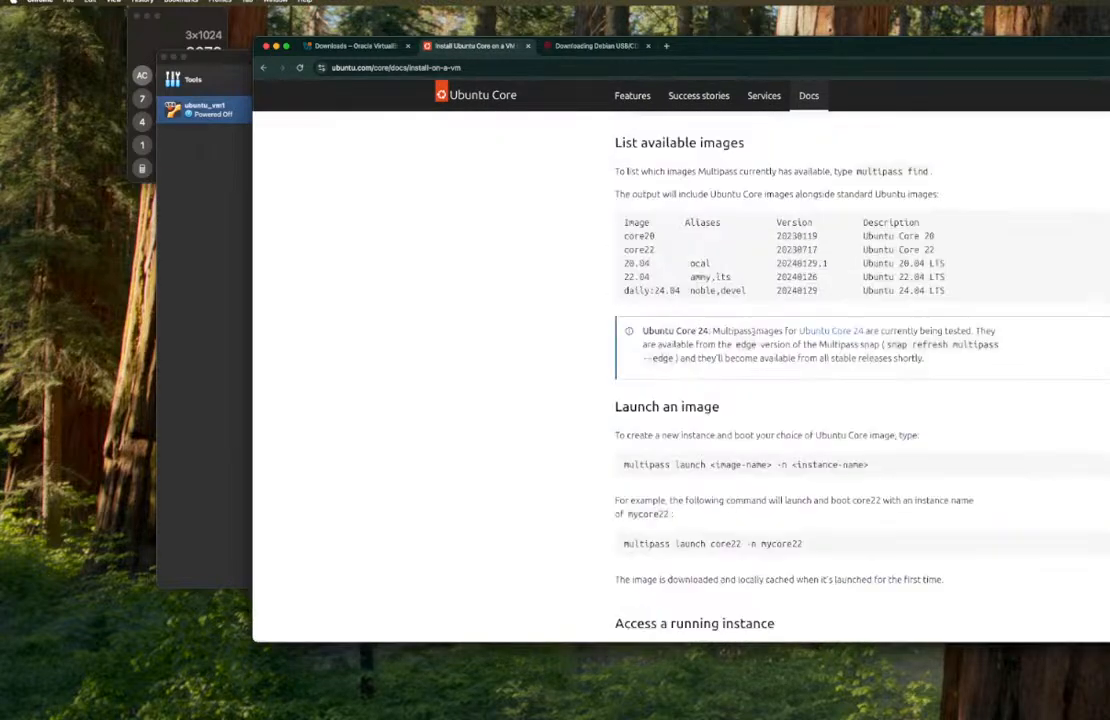
pyautogui.scroll(-5, 753, 333)
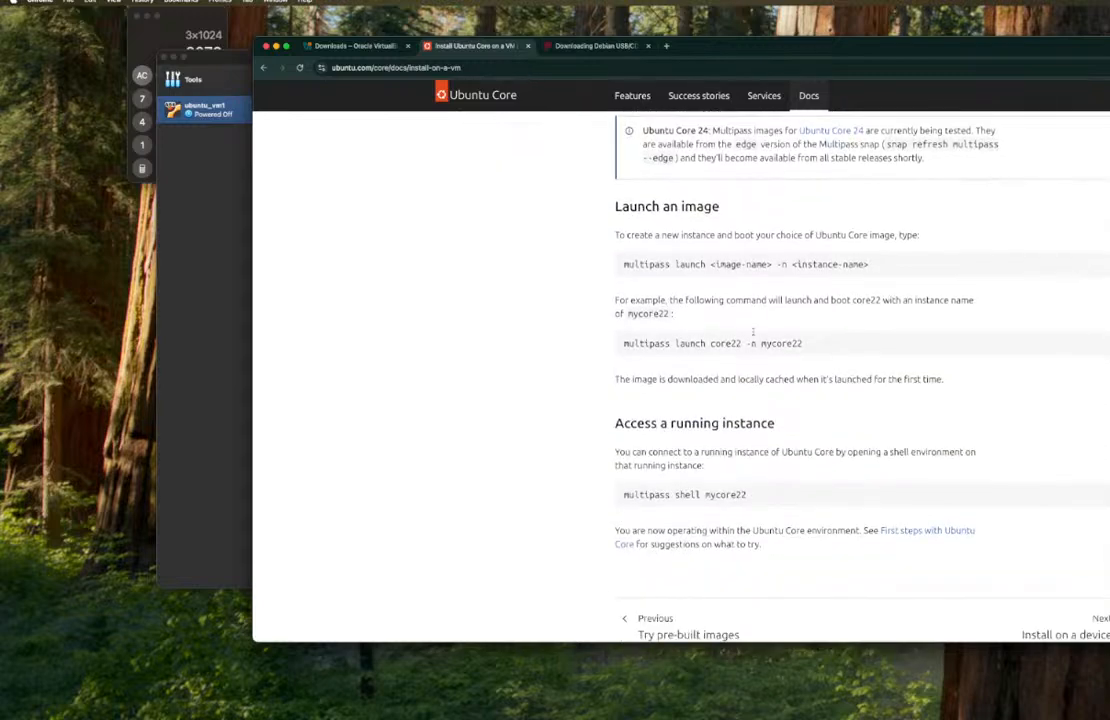
pyautogui.scroll(-1, 754, 335)
pyautogui.scroll(5, 754, 335)
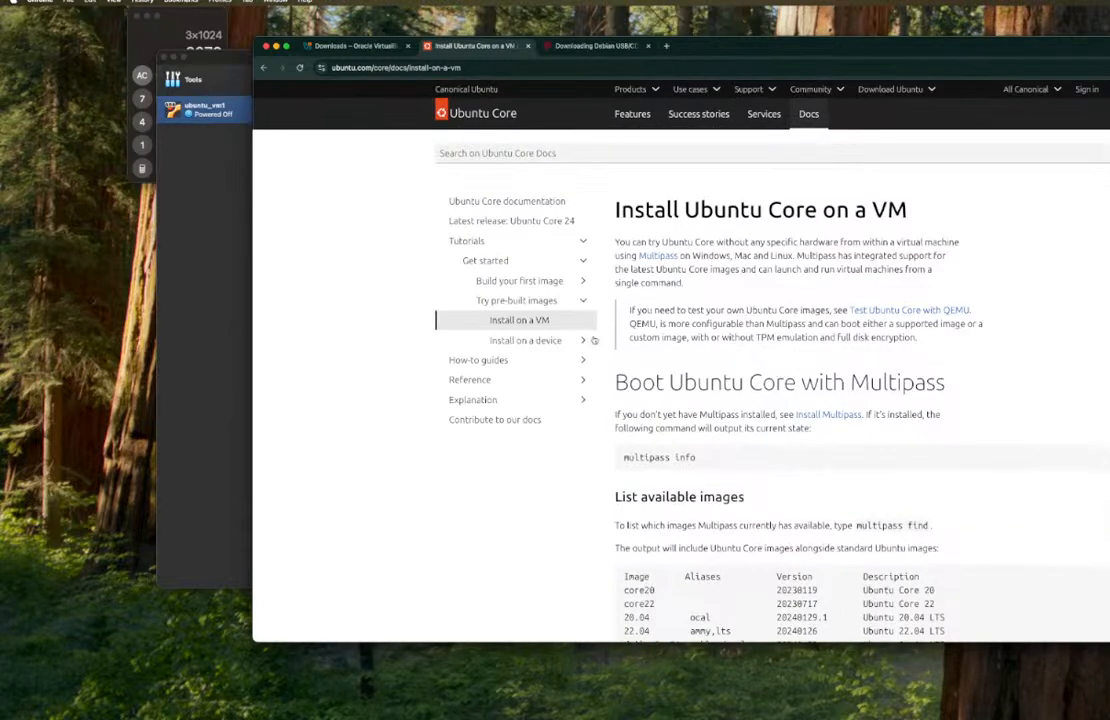
# - Return to the device installation guide and open the instructions for installing Ubuntu Core with the dd command
pyautogui.click(525, 340)
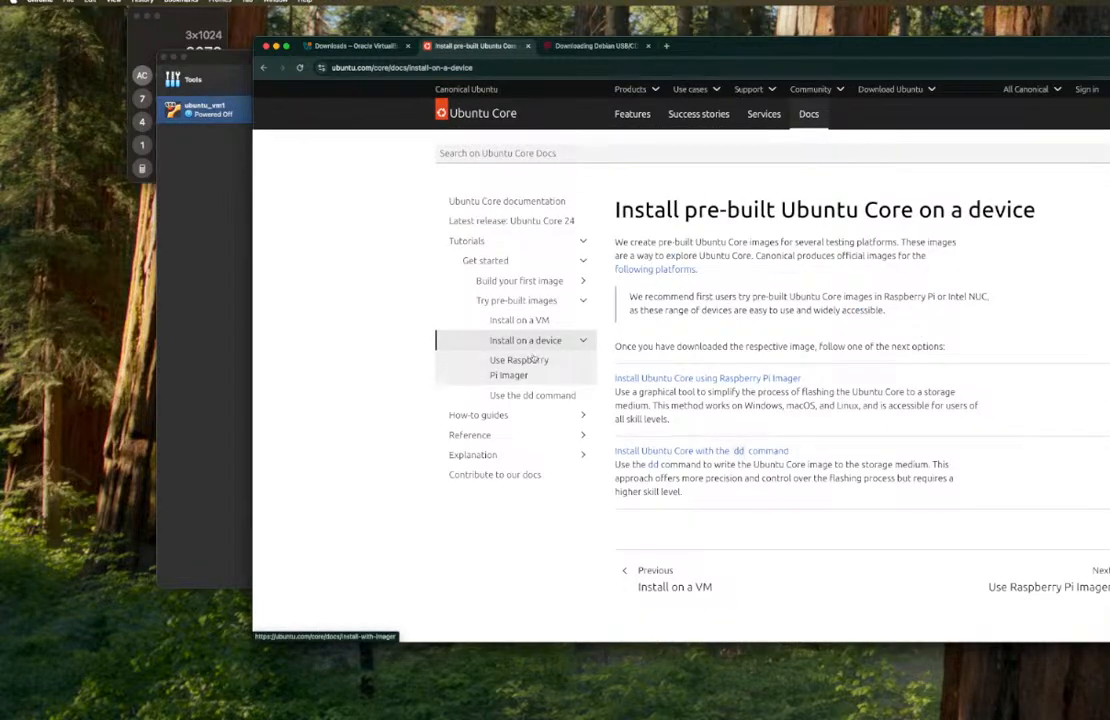
pyautogui.click(535, 395)
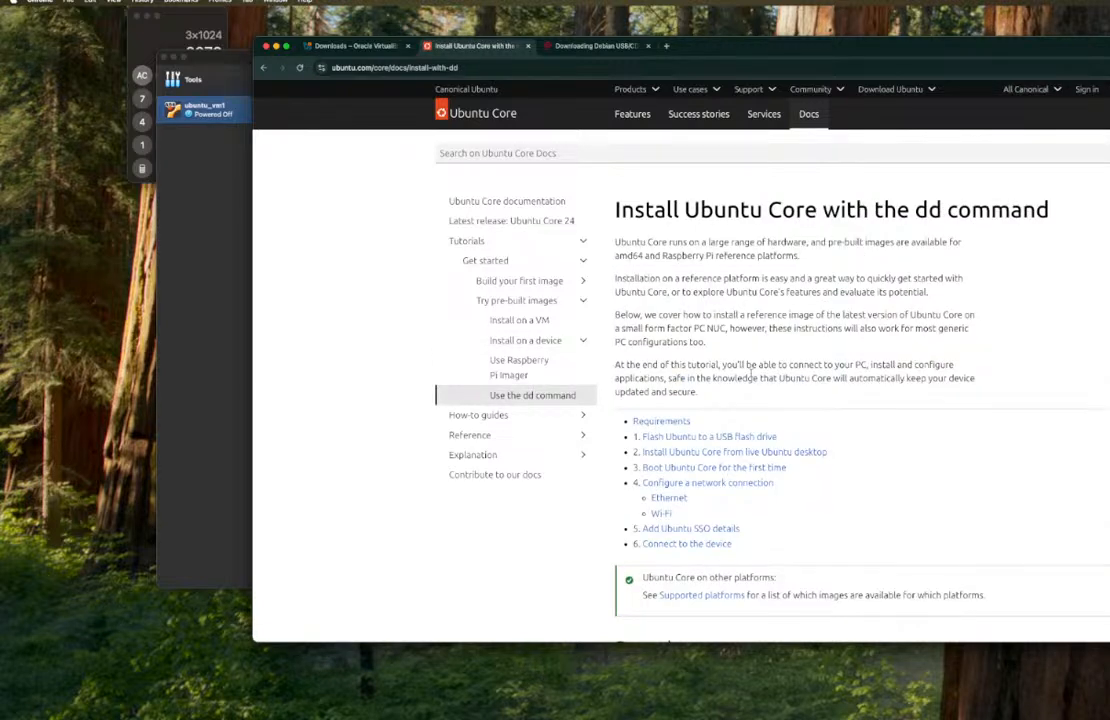
# - Look through the Ubuntu Core pages on Raspberry Pi Imager installation and the how-to guides
pyautogui.click(558, 380)
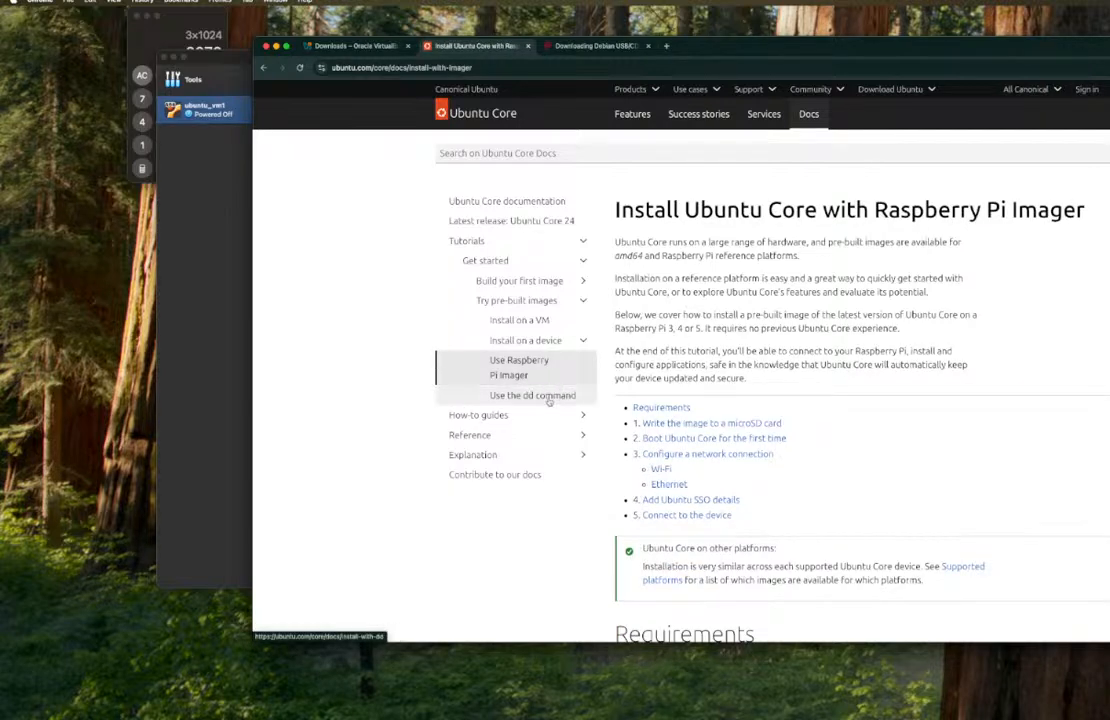
pyautogui.click(537, 414)
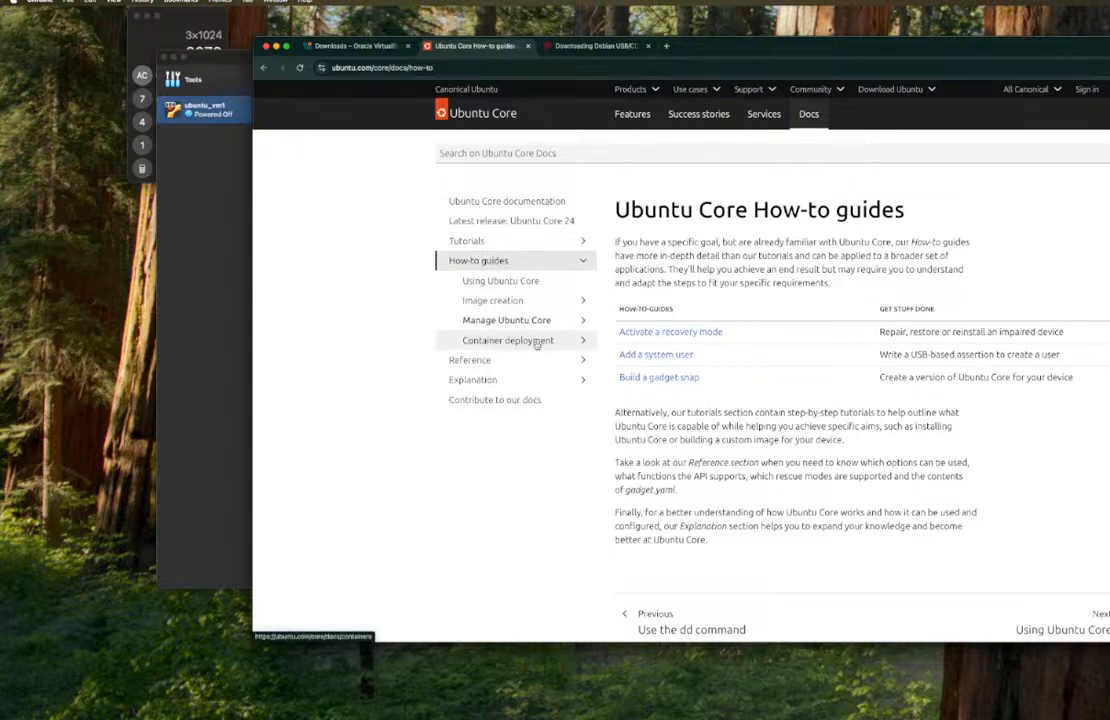
# - Search the web for "ubuntu mac download" and download Ubuntu Desktop 24.04.1 LTS from the Ubuntu site
pyautogui.click(822, 68)
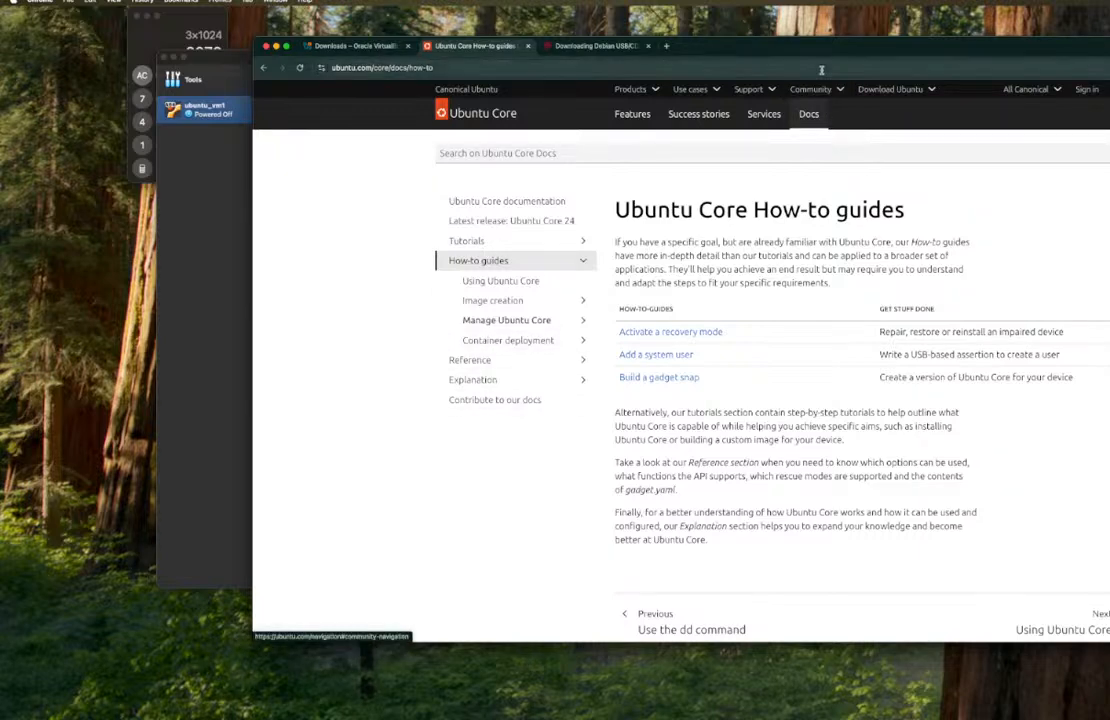
pyautogui.write('ubun')
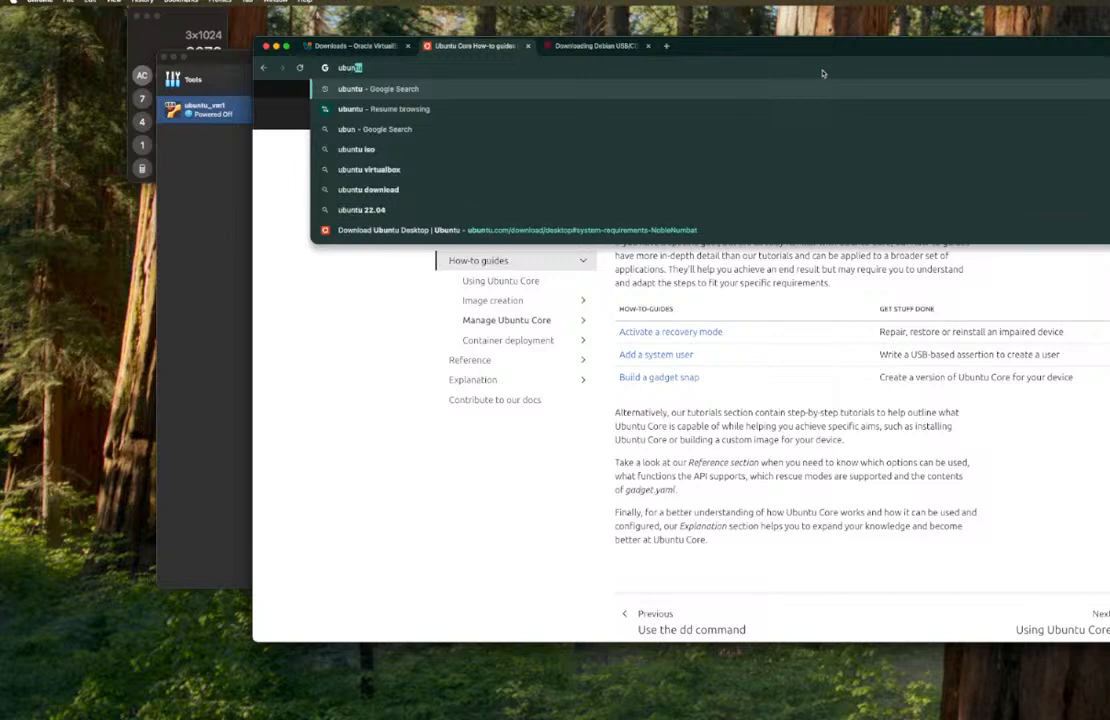
pyautogui.write('tu mac')
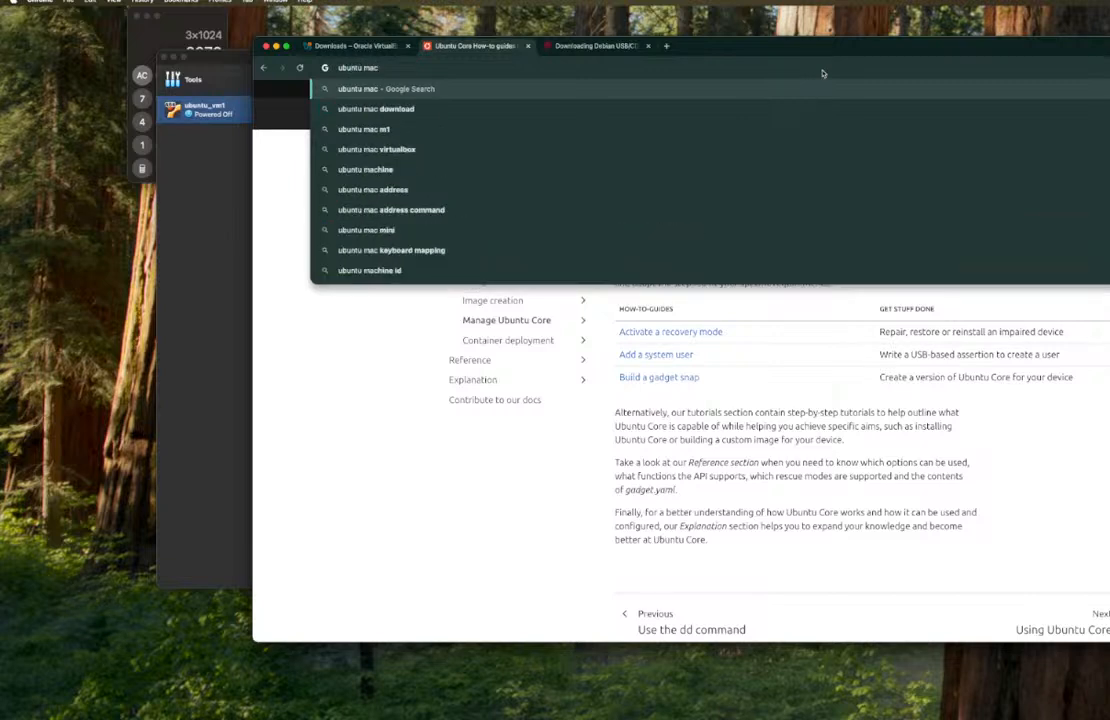
pyautogui.press('Down')
pyautogui.press('Return')
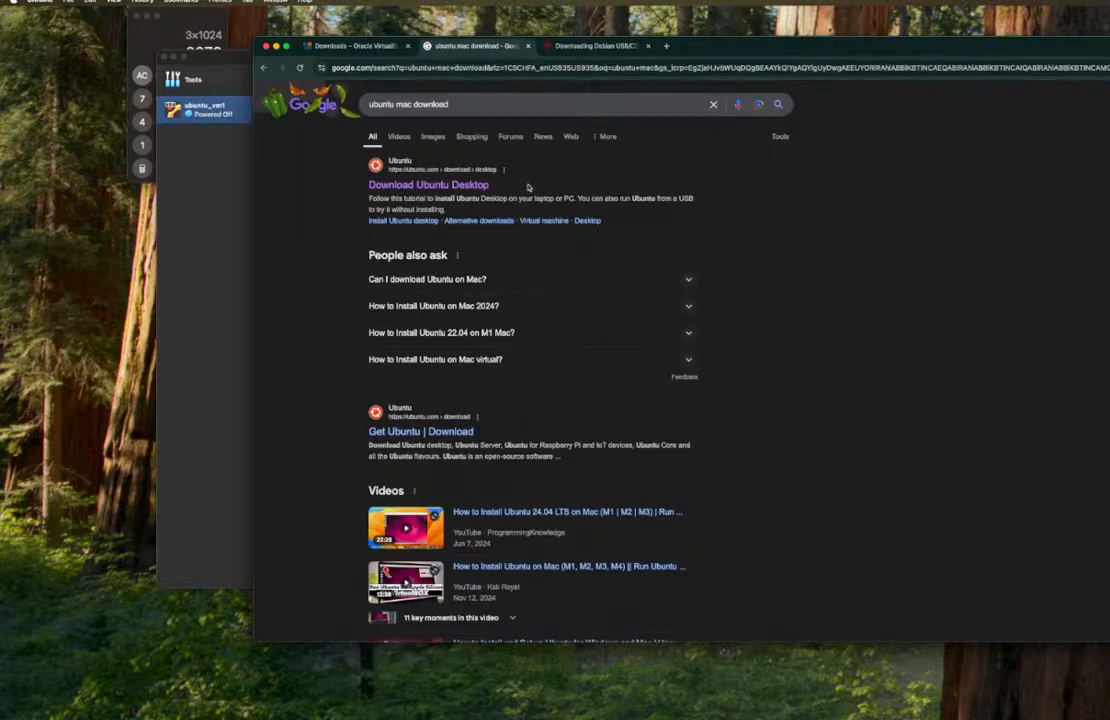
pyautogui.click(460, 184)
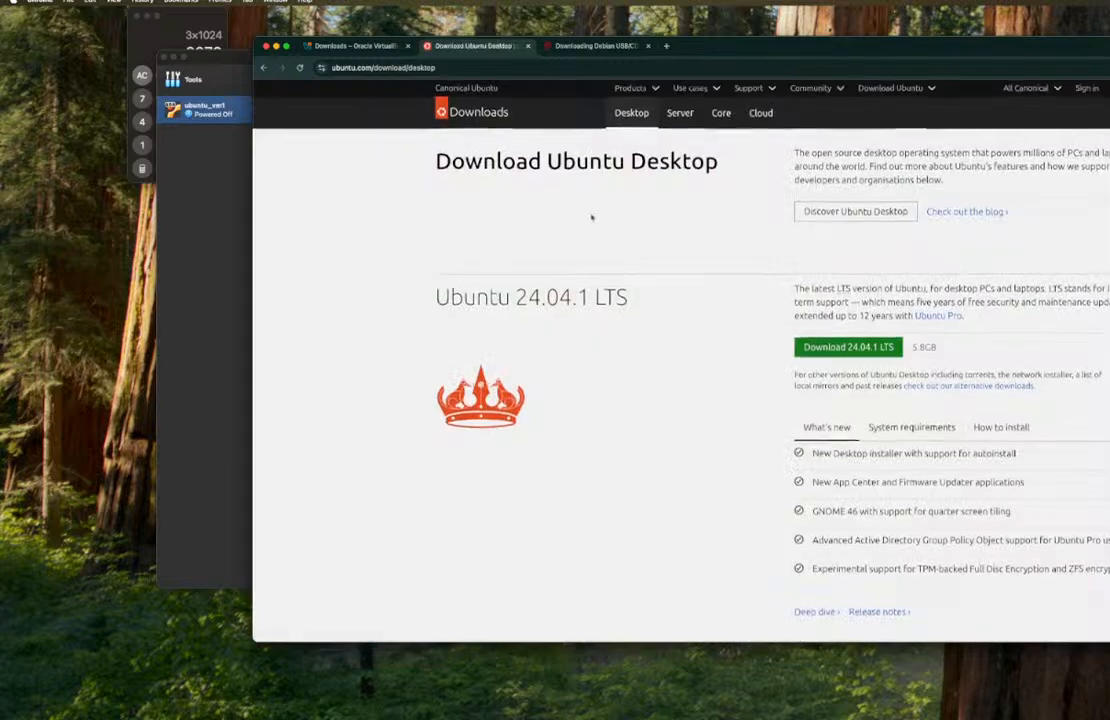
pyautogui.click(848, 347)
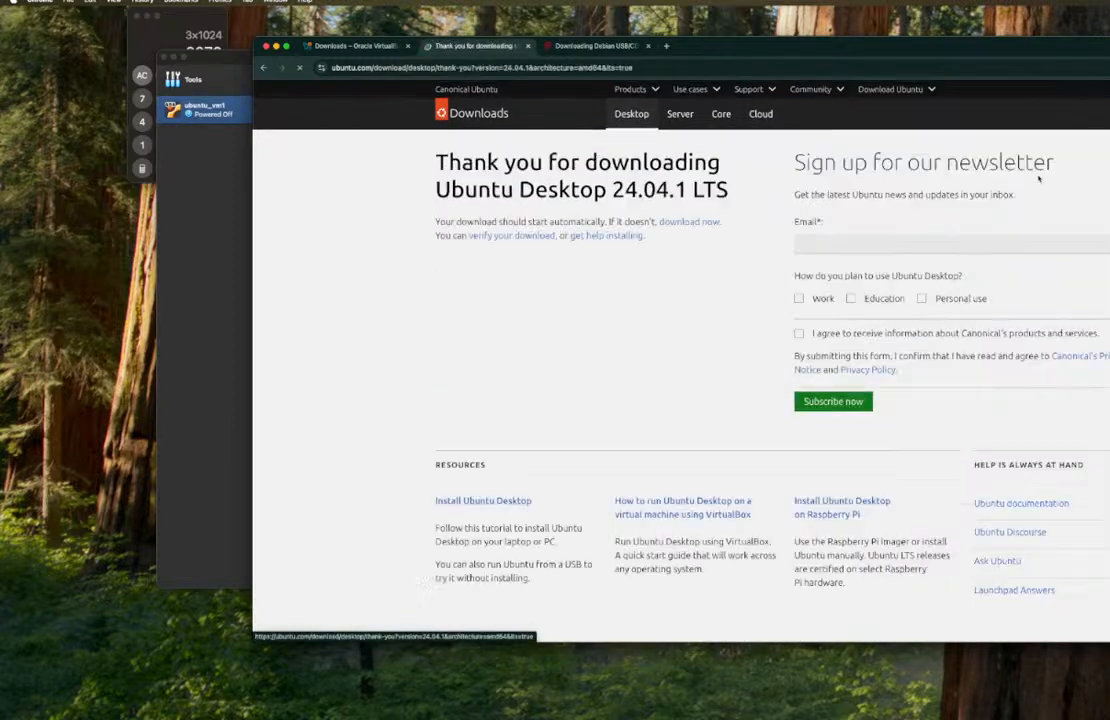
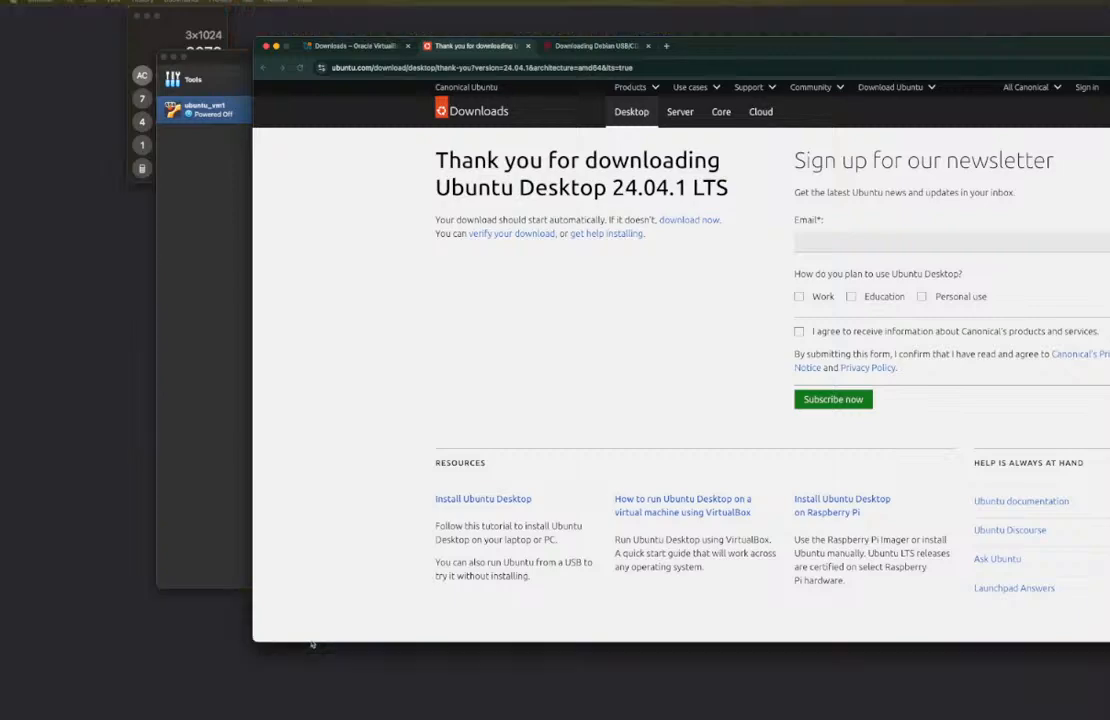
pyautogui.scroll(-10, 830, 436)
pyautogui.scroll(10, 830, 436)
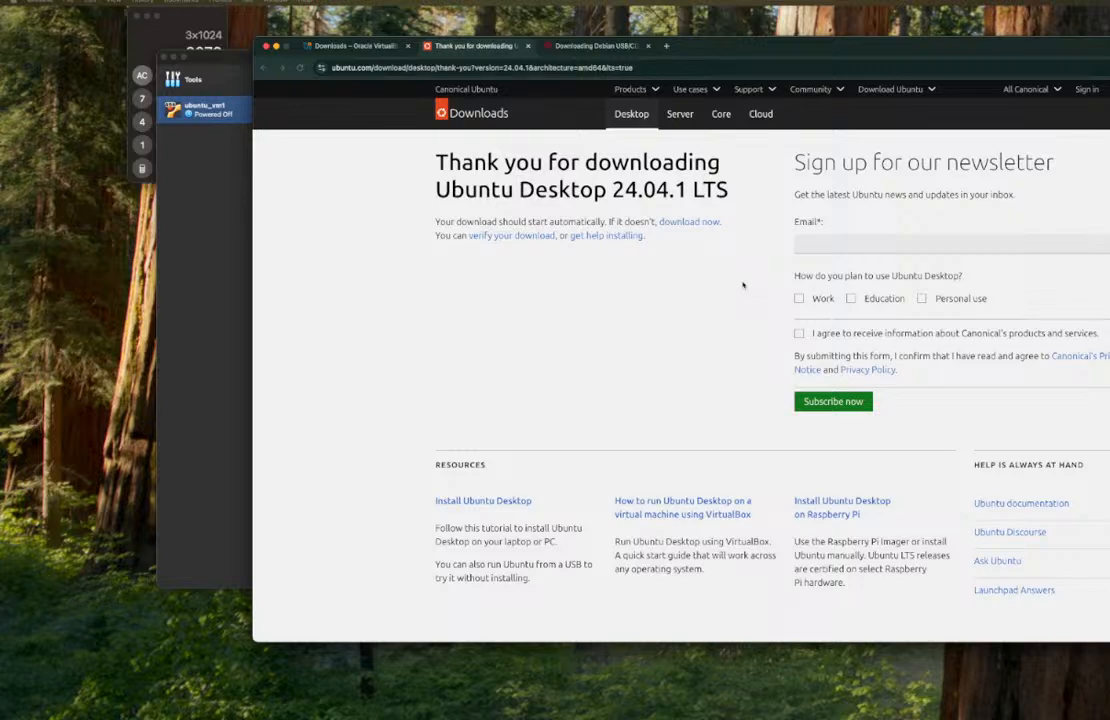
pyautogui.click(595, 50)
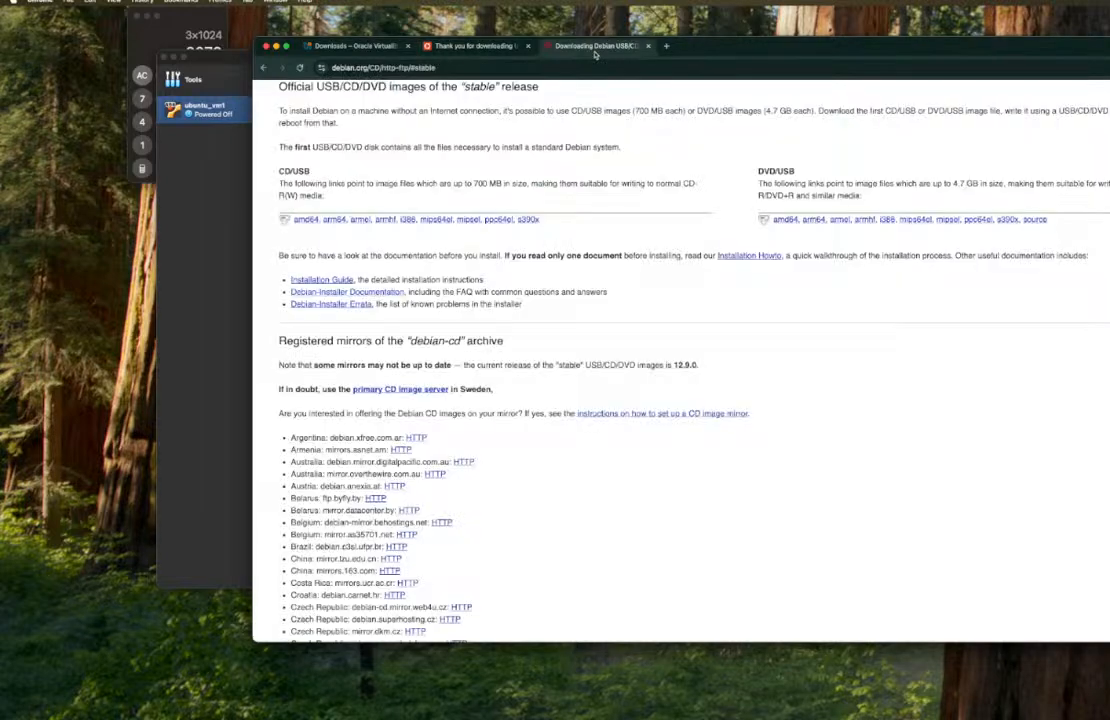
pyautogui.click(475, 46)
pyautogui.click(375, 47)
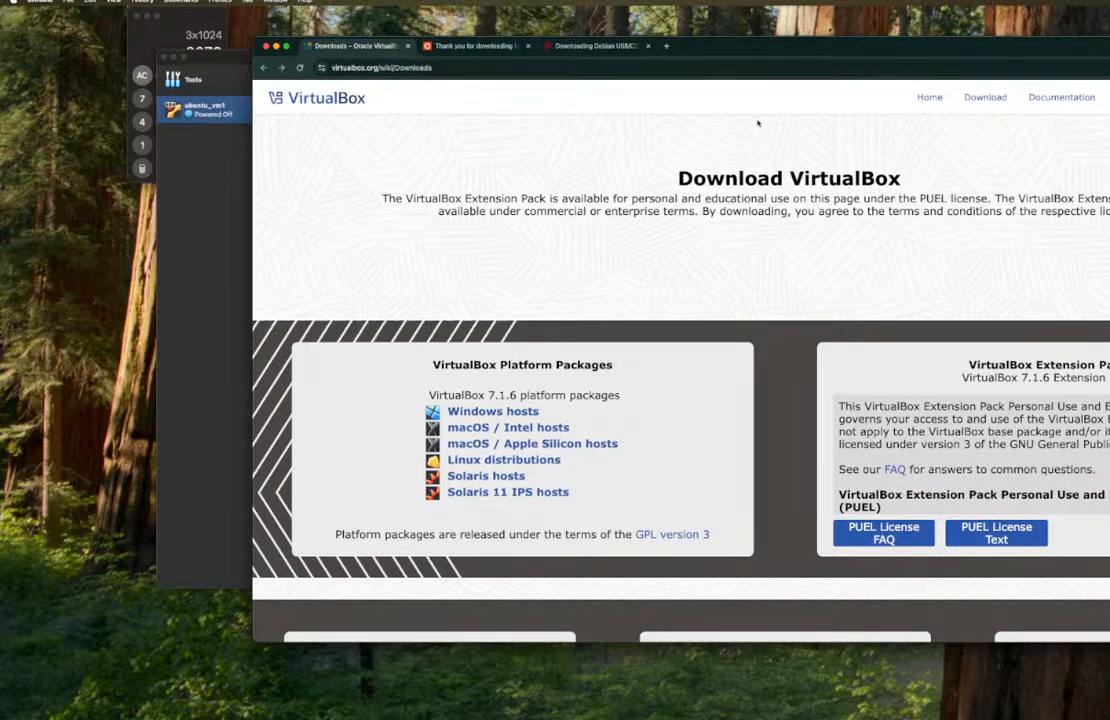
pyautogui.click(480, 46)
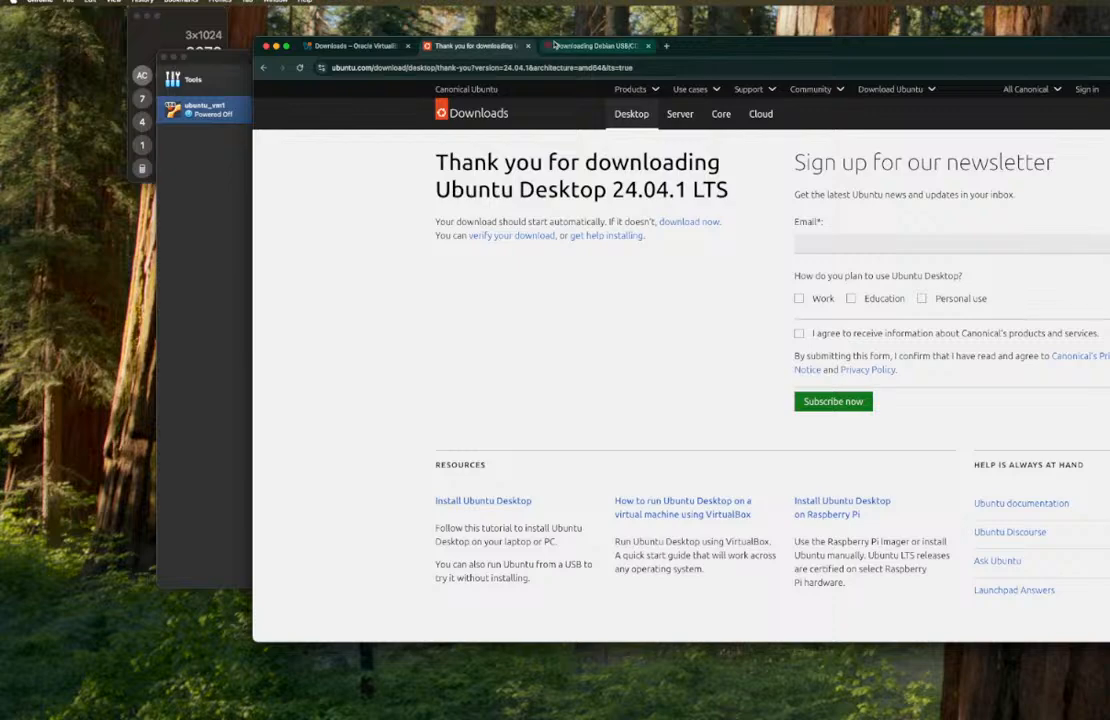
# - Download debian-12.9.0-arm64-netinst.iso from the arm64 CD/USB images of Debian's stable release
pyautogui.click(554, 46)
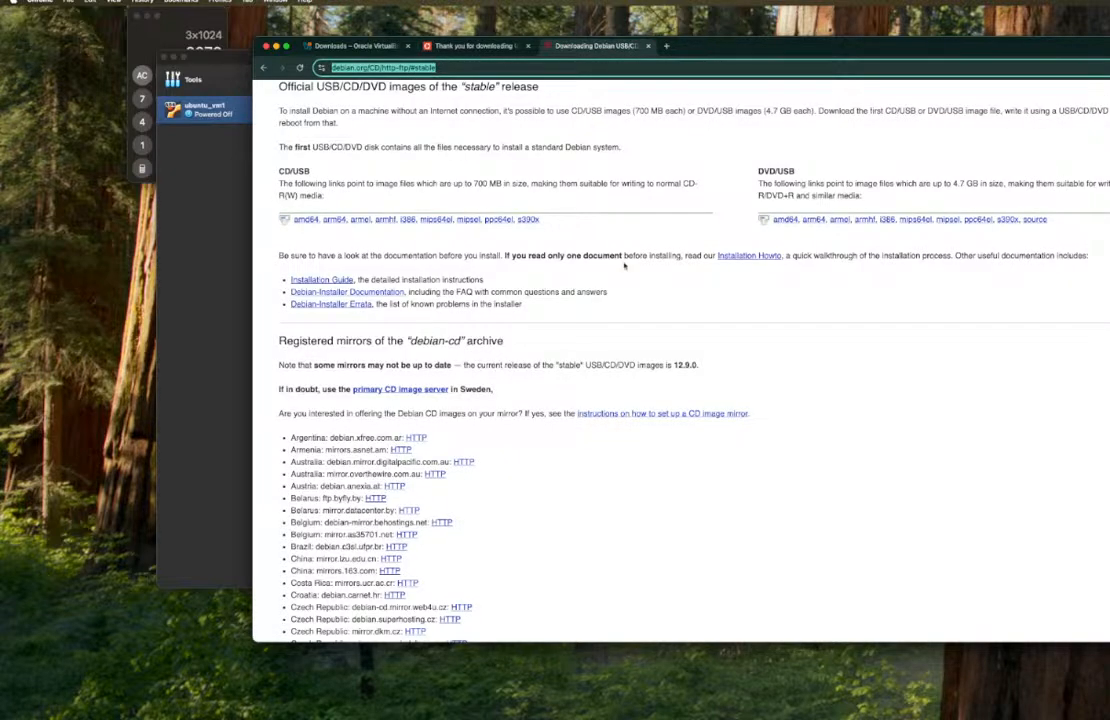
pyautogui.scroll(-10, 623, 263)
pyautogui.scroll(15, 622, 263)
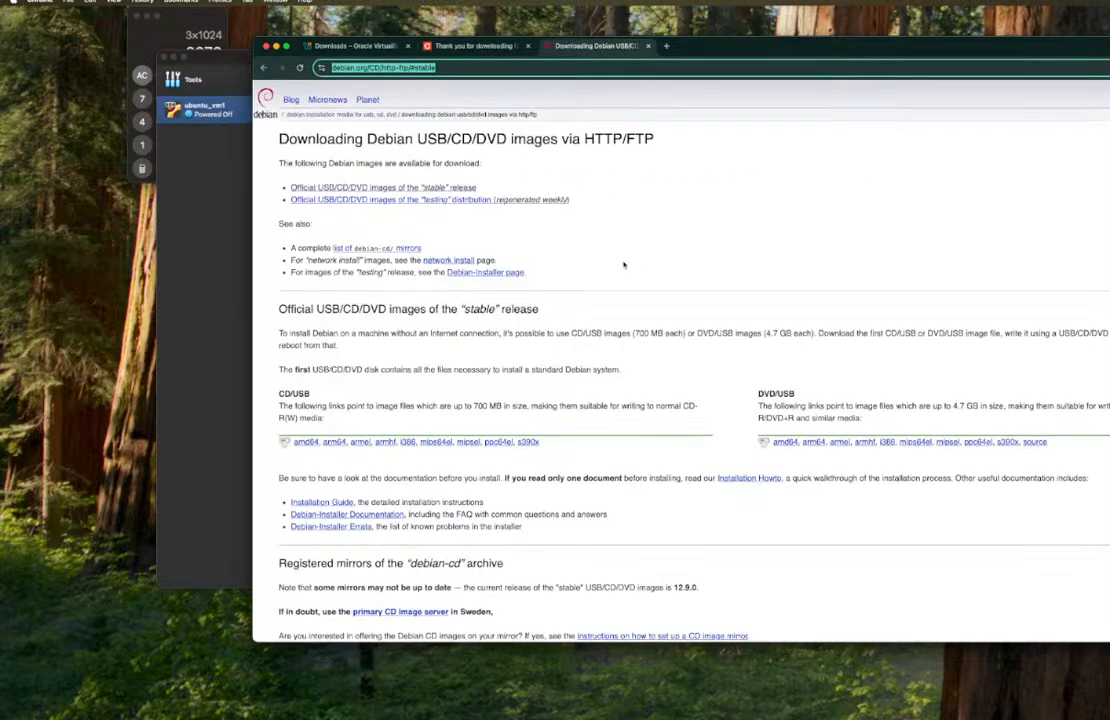
pyautogui.click(334, 443)
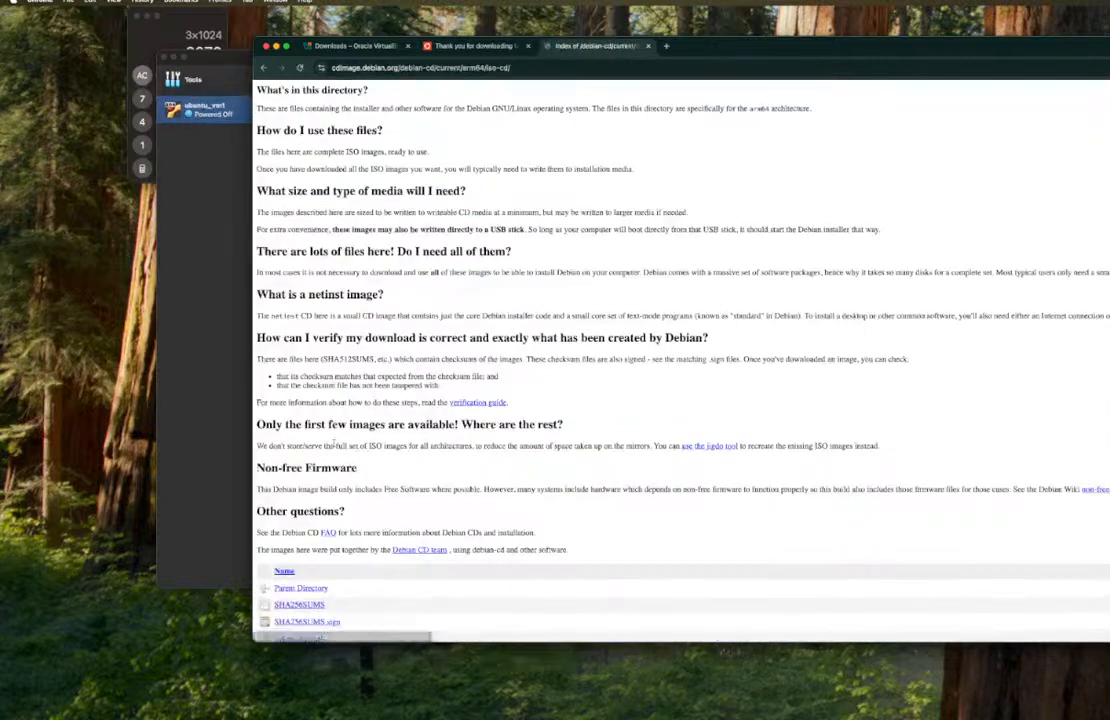
pyautogui.scroll(-2, 334, 443)
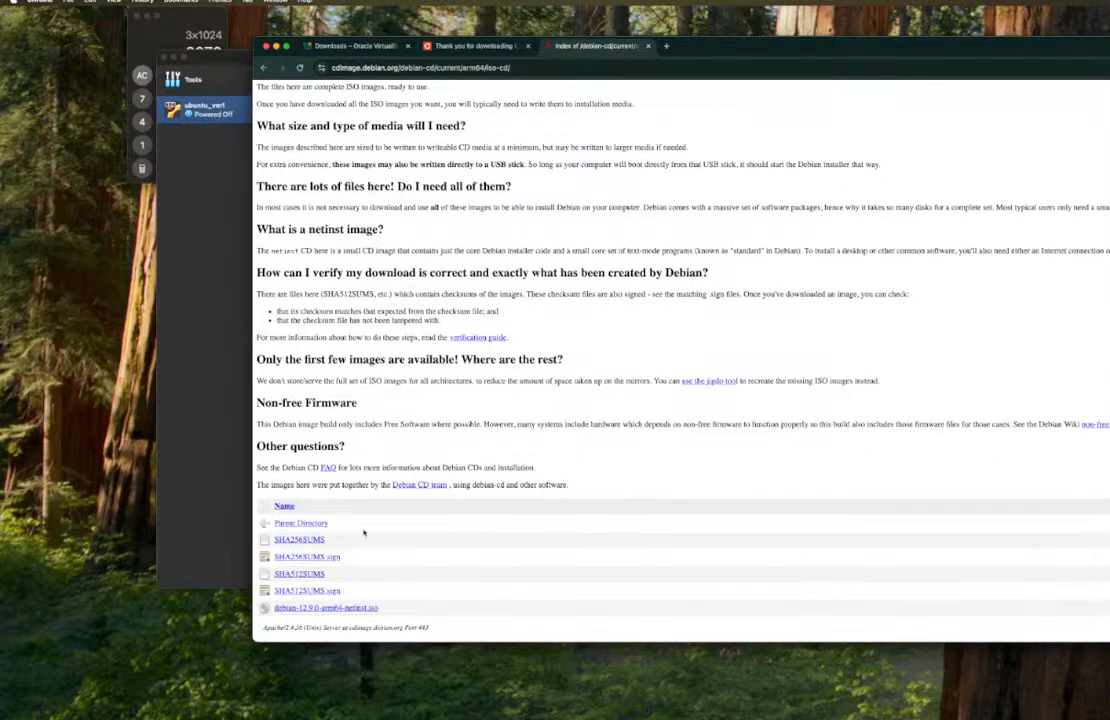
pyautogui.click(371, 609)
# - Switch to VirtualBox Manager and begin a new virtual machine named Debian_vm1_arm
pyautogui.click(200, 150)
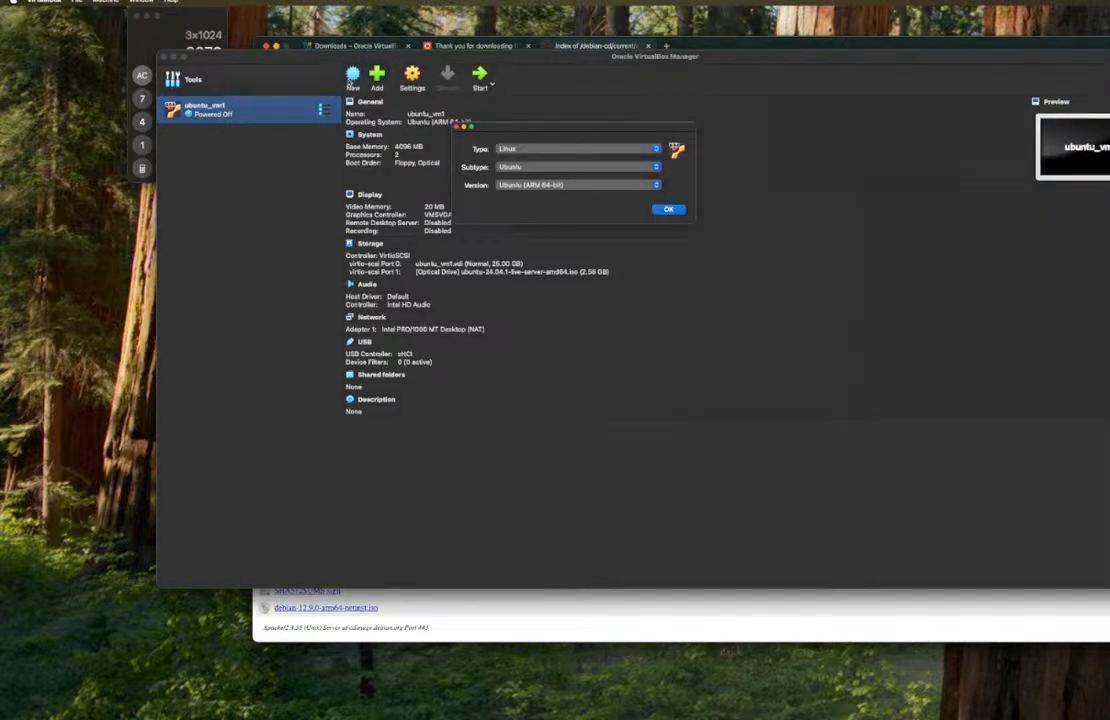
pyautogui.click(668, 209)
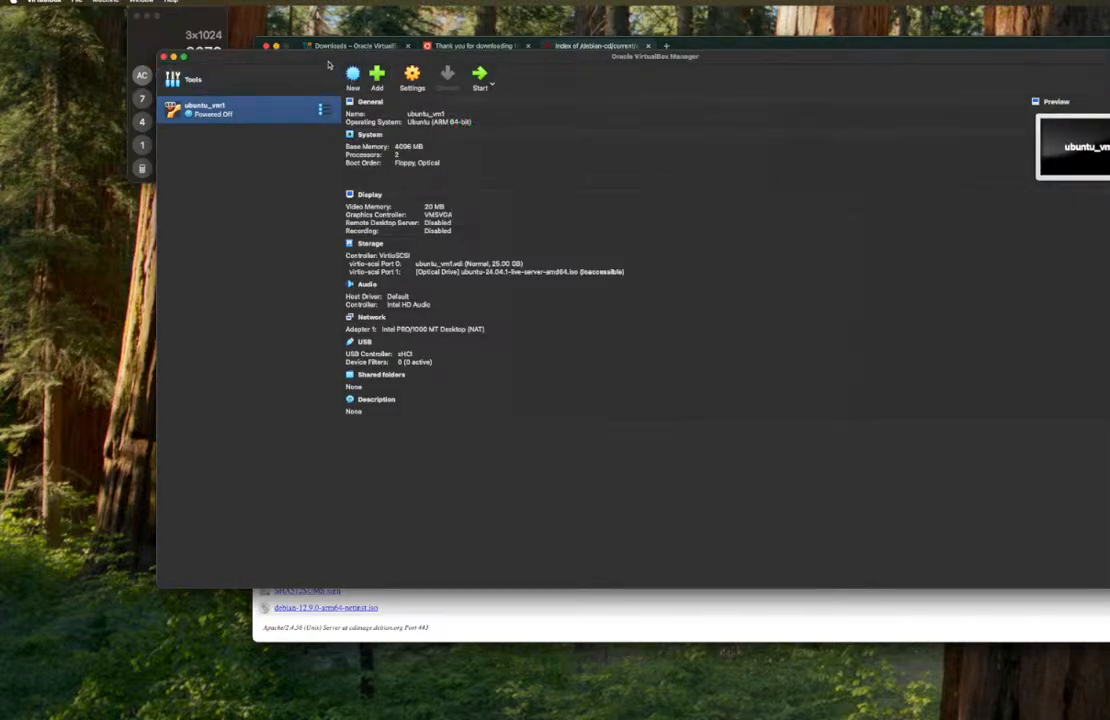
pyautogui.click(352, 74)
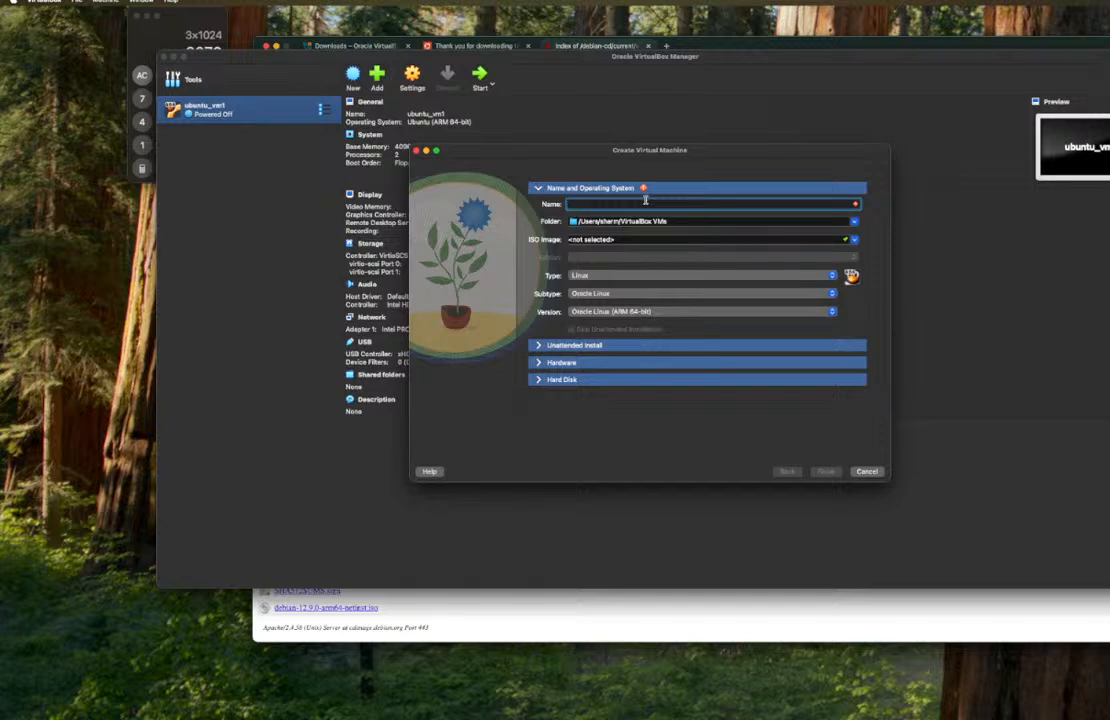
pyautogui.write('Debian_')
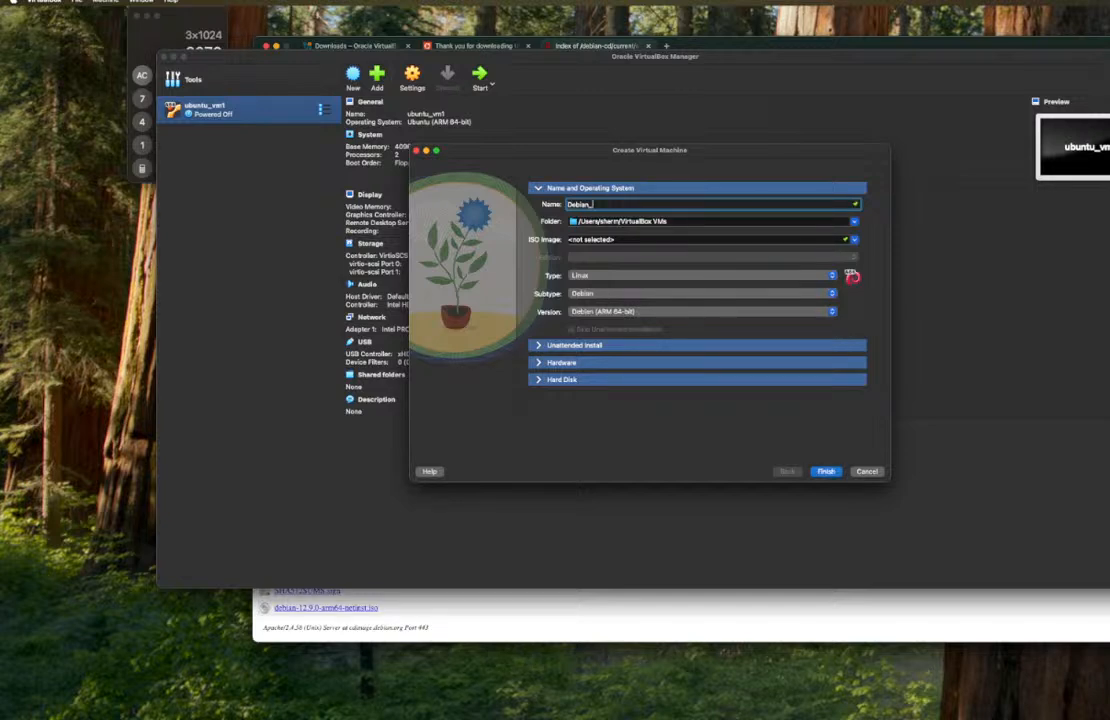
pyautogui.write('vm1_arm')
# - Select debian-12.9.0-arm64-netinst.iso from the Downloads folder as the virtual machine's ISO image
pyautogui.click(853, 240)
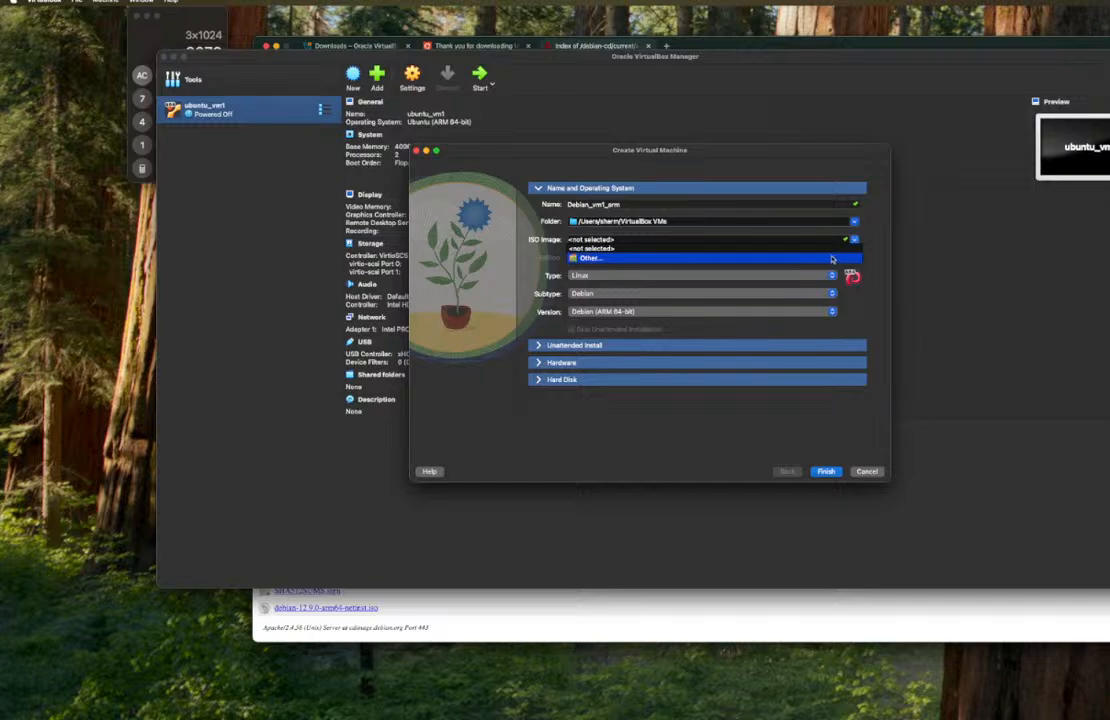
pyautogui.click(831, 259)
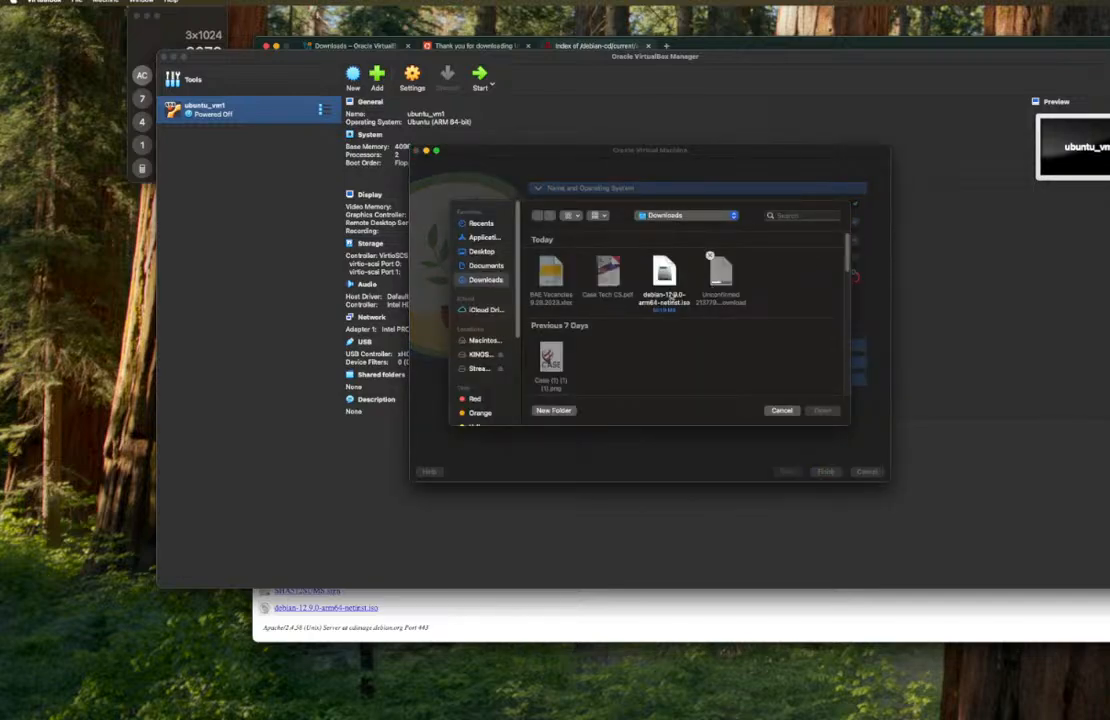
pyautogui.click(664, 278)
pyautogui.click(822, 410)
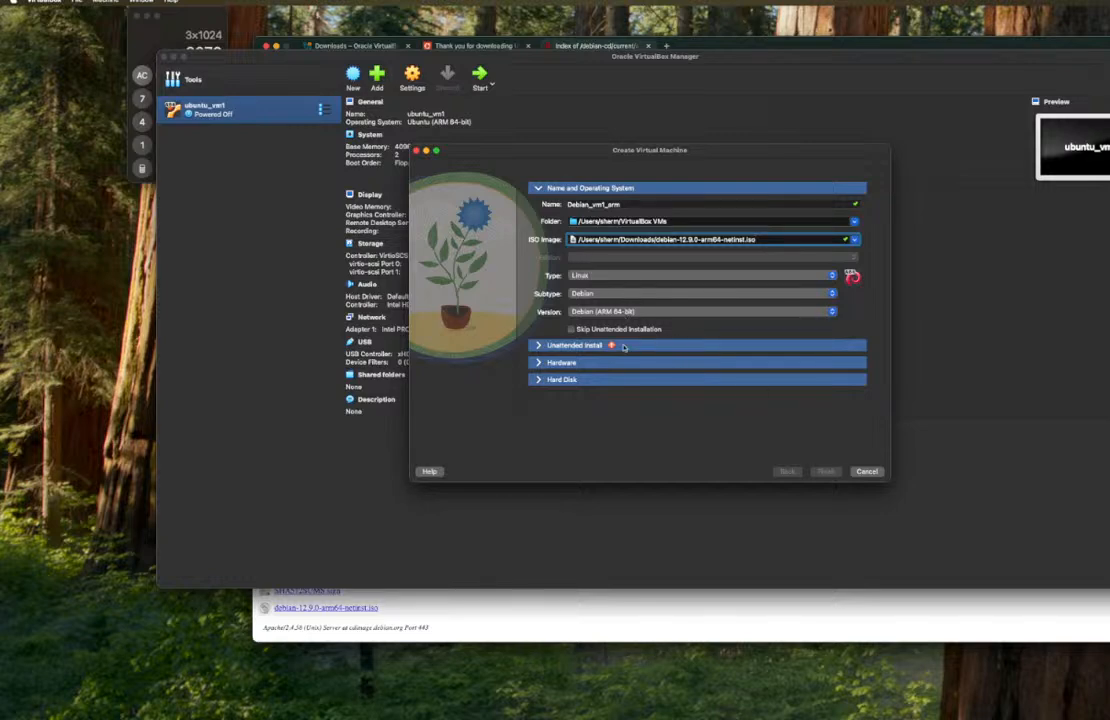
# - Review the unattended install settings, revealing the default account password
pyautogui.click(545, 347)
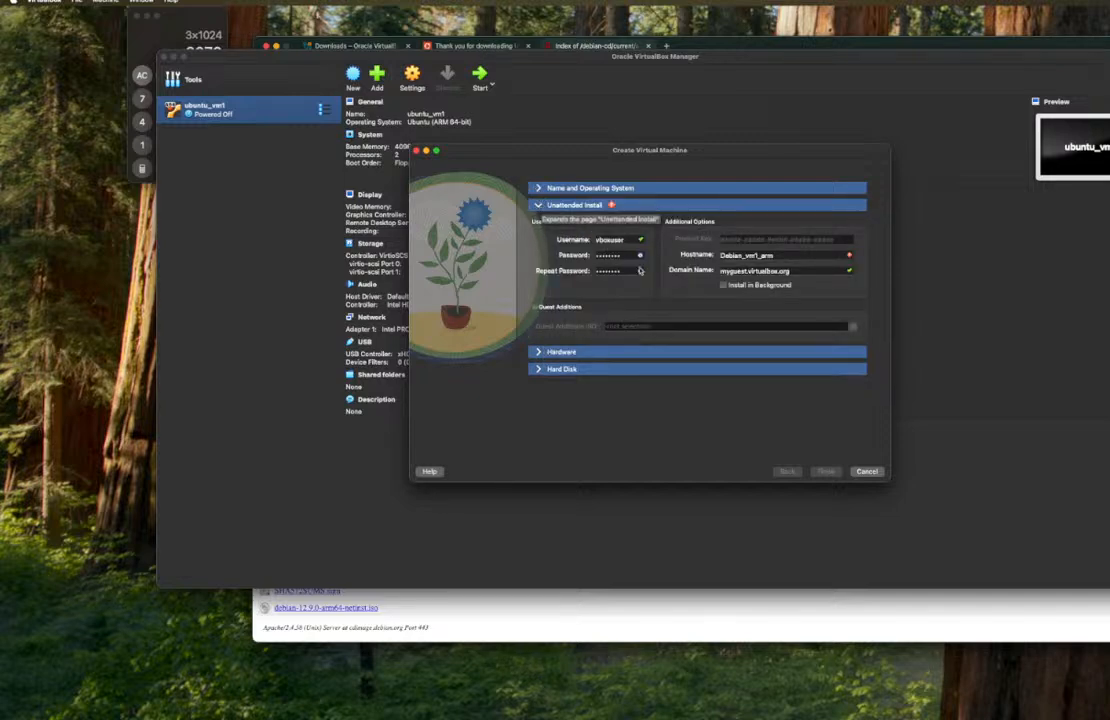
pyautogui.click(636, 255)
pyautogui.click(640, 256)
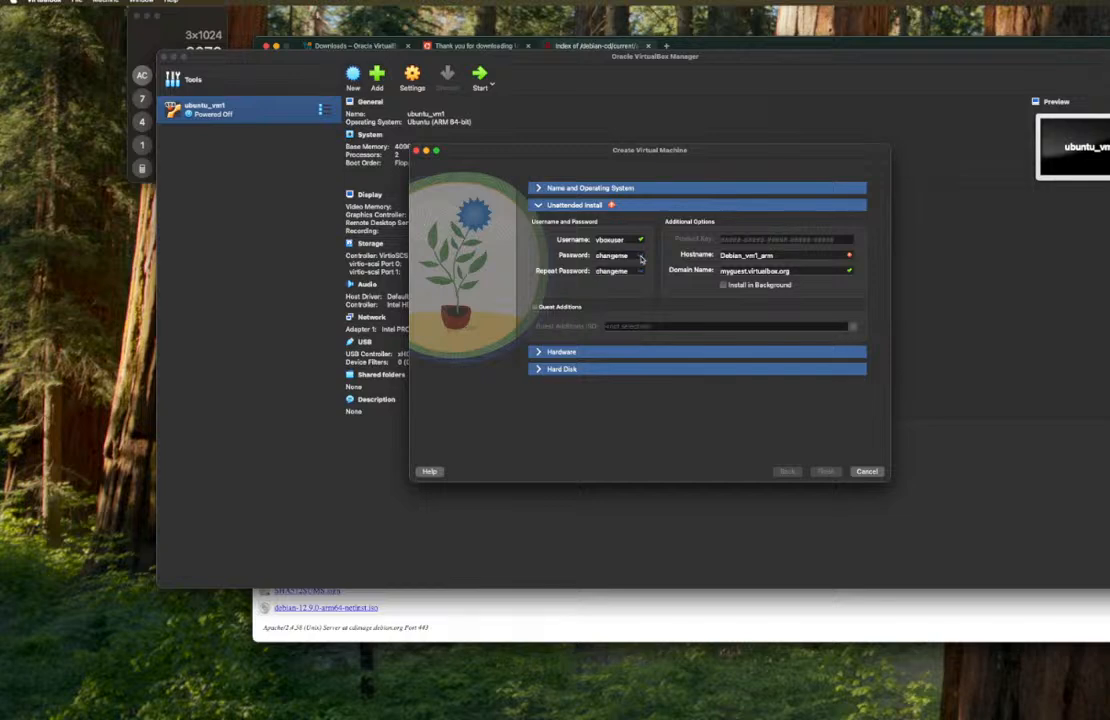
pyautogui.click(640, 256)
pyautogui.click(560, 188)
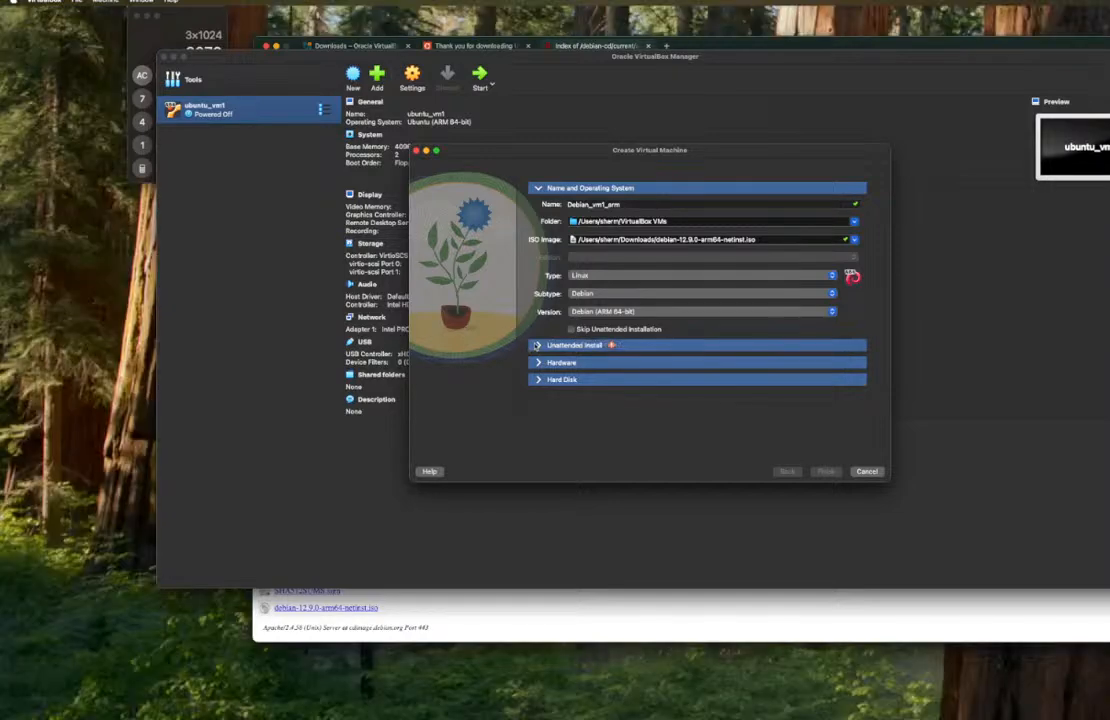
pyautogui.click(572, 344)
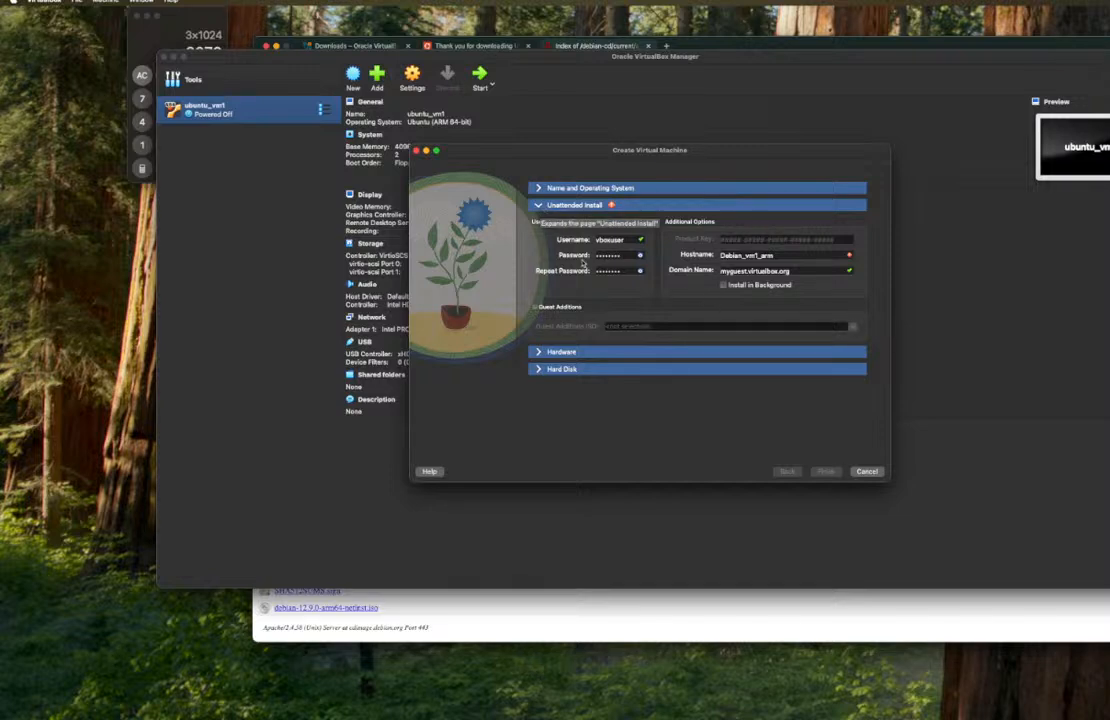
pyautogui.click(641, 256)
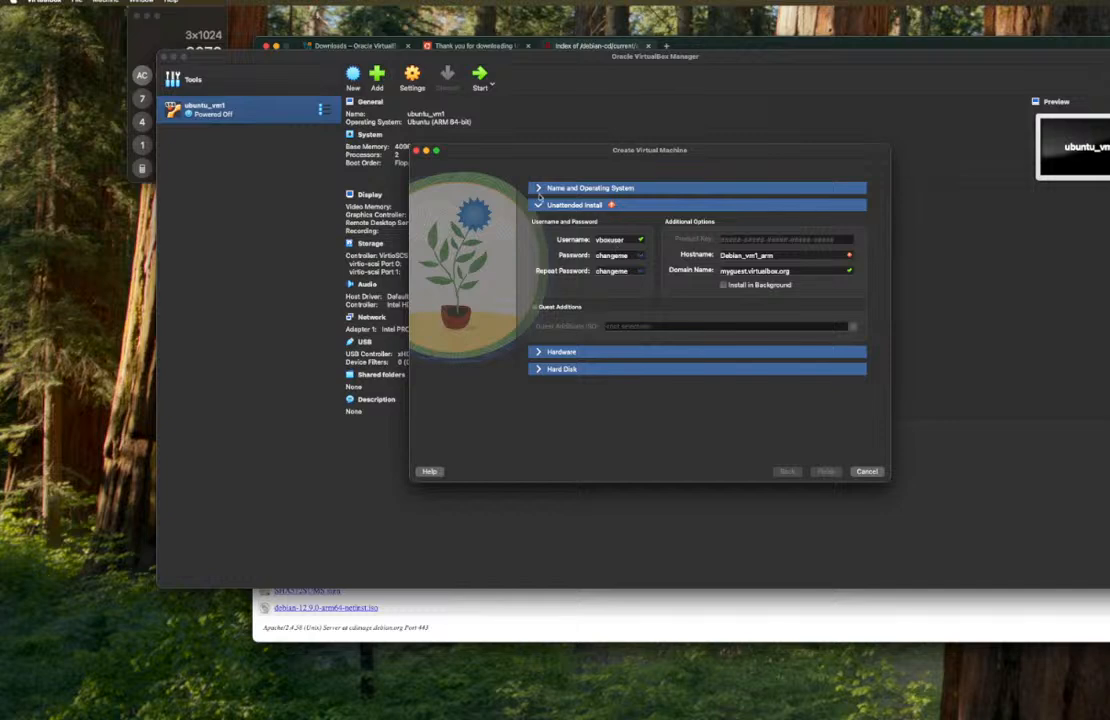
# - Enable skipping of the unattended installation in the name and operating system settings
pyautogui.click(538, 189)
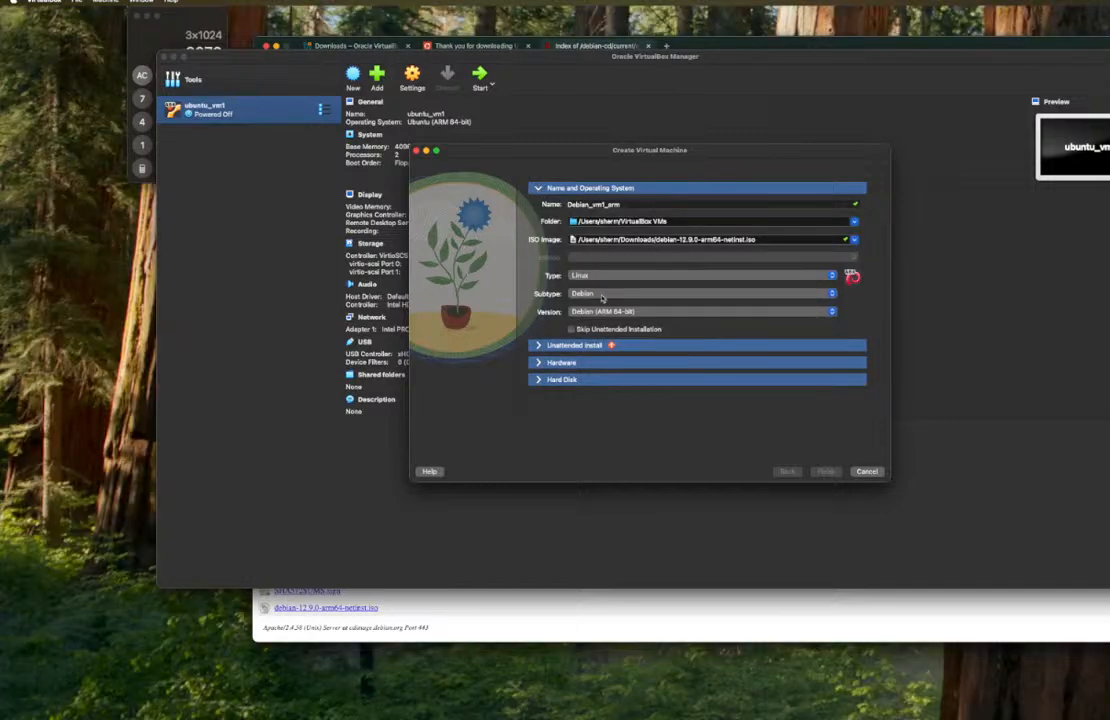
pyautogui.click(571, 329)
# - Set the base memory to 4096 MB and the processors to 4, and create the machine with the default 20 GB VDI disk
pyautogui.click(562, 362)
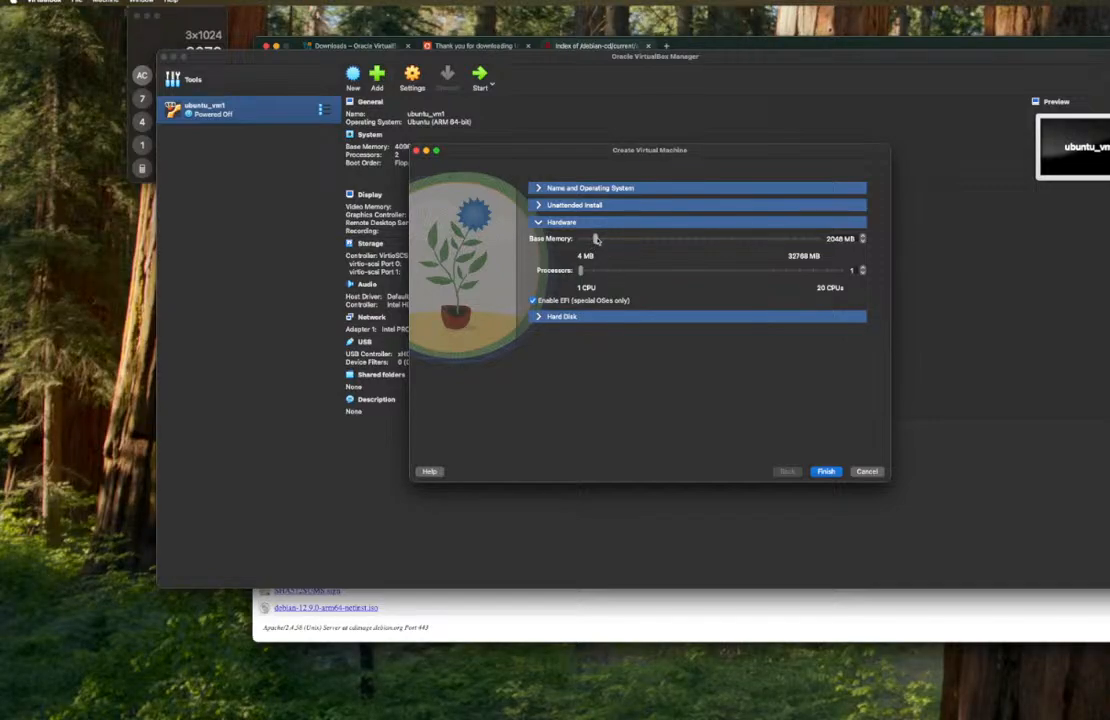
pyautogui.click(842, 240)
pyautogui.doubleClick(842, 240)
pyautogui.write('4096')
pyautogui.click(863, 268)
pyautogui.click(863, 268)
pyautogui.click(863, 268)
pyautogui.click(689, 318)
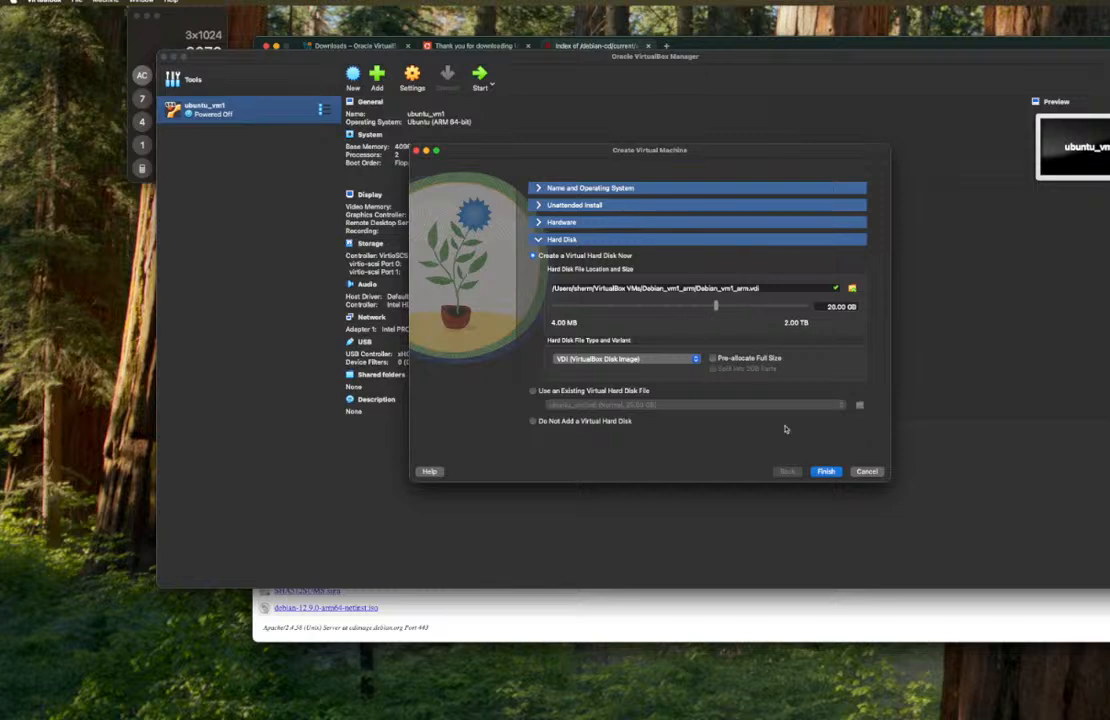
pyautogui.press('Return')
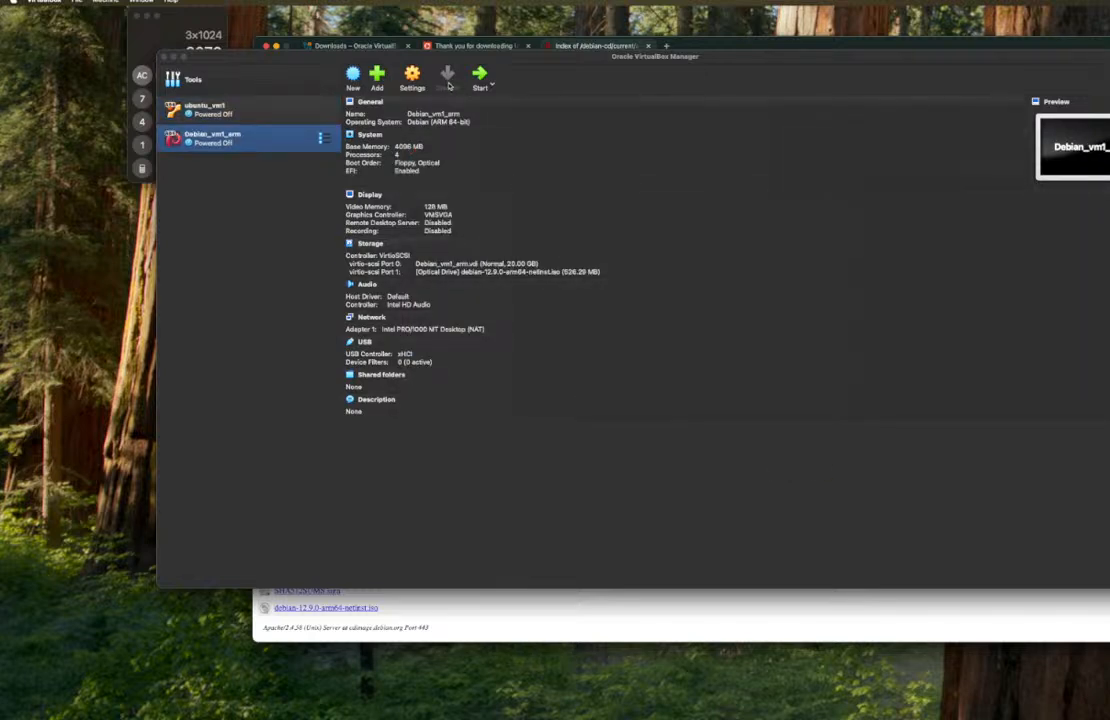
# - Start the Debian_vm1_arm virtual machine, boot it into the Graphical install, and move its window clear of the details
pyautogui.click(484, 82)
pyautogui.click(480, 78)
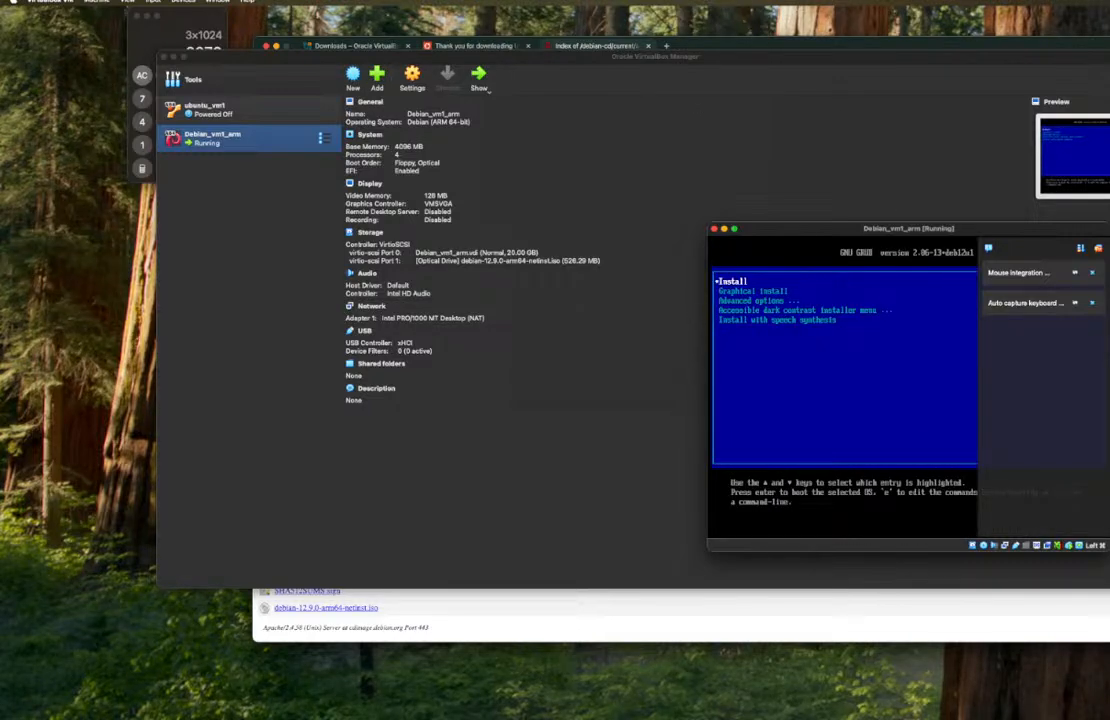
pyautogui.press('Down')
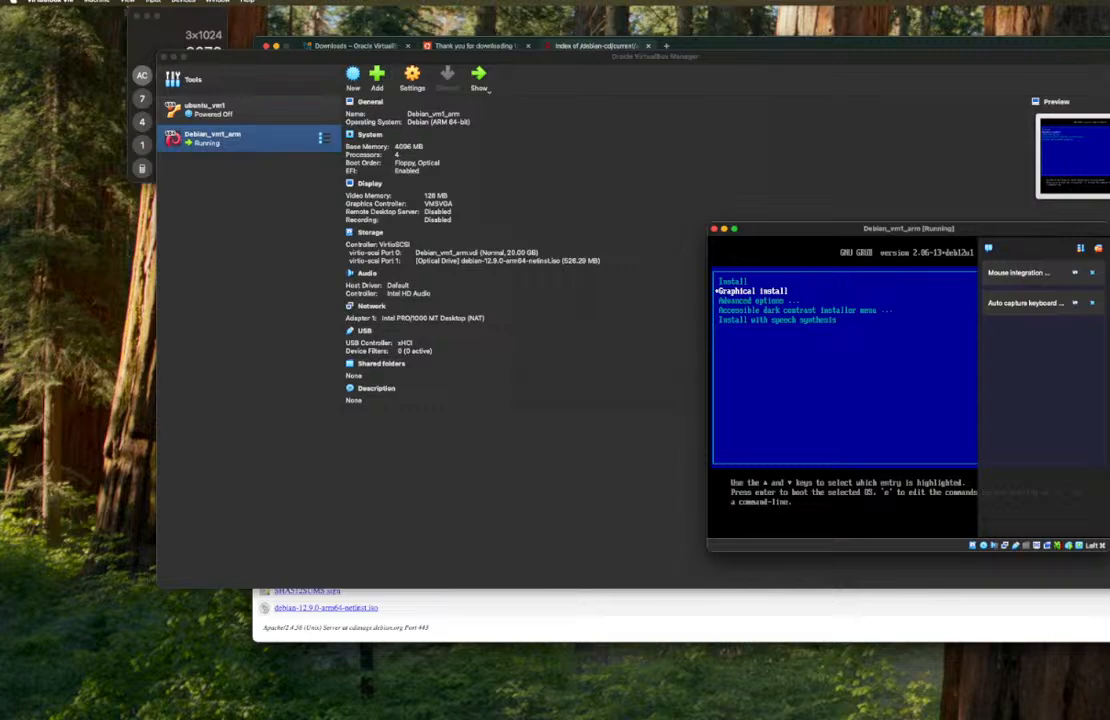
pyautogui.press('Return')
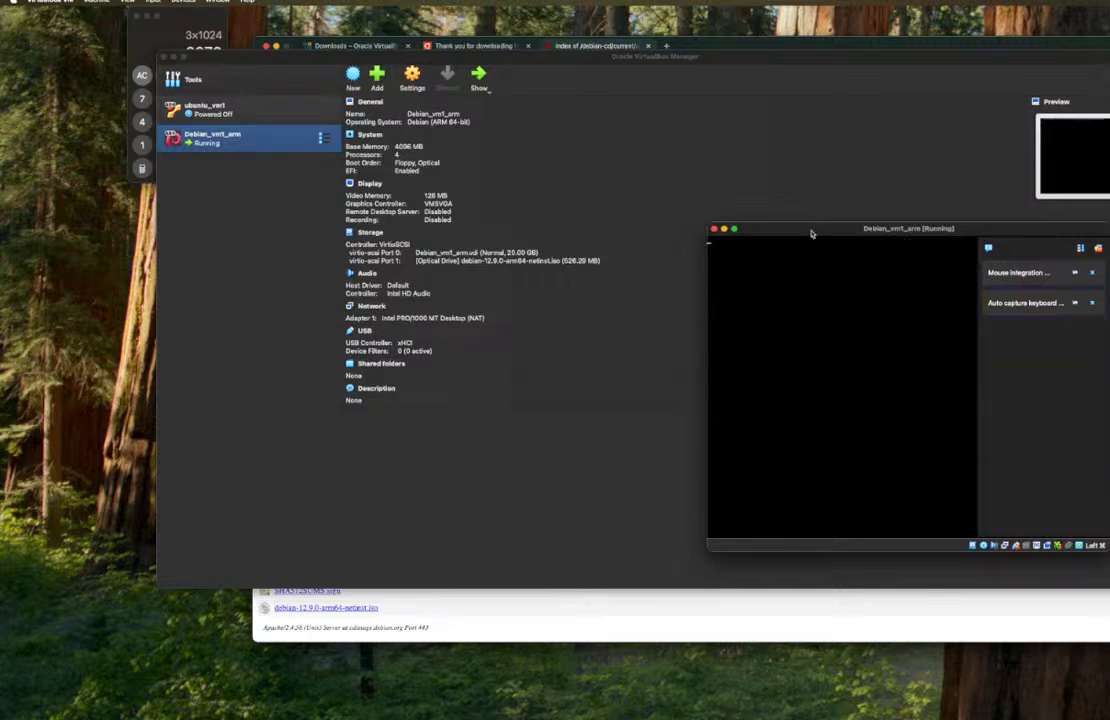
pyautogui.moveTo(812, 229); pyautogui.dragTo(365, 105)
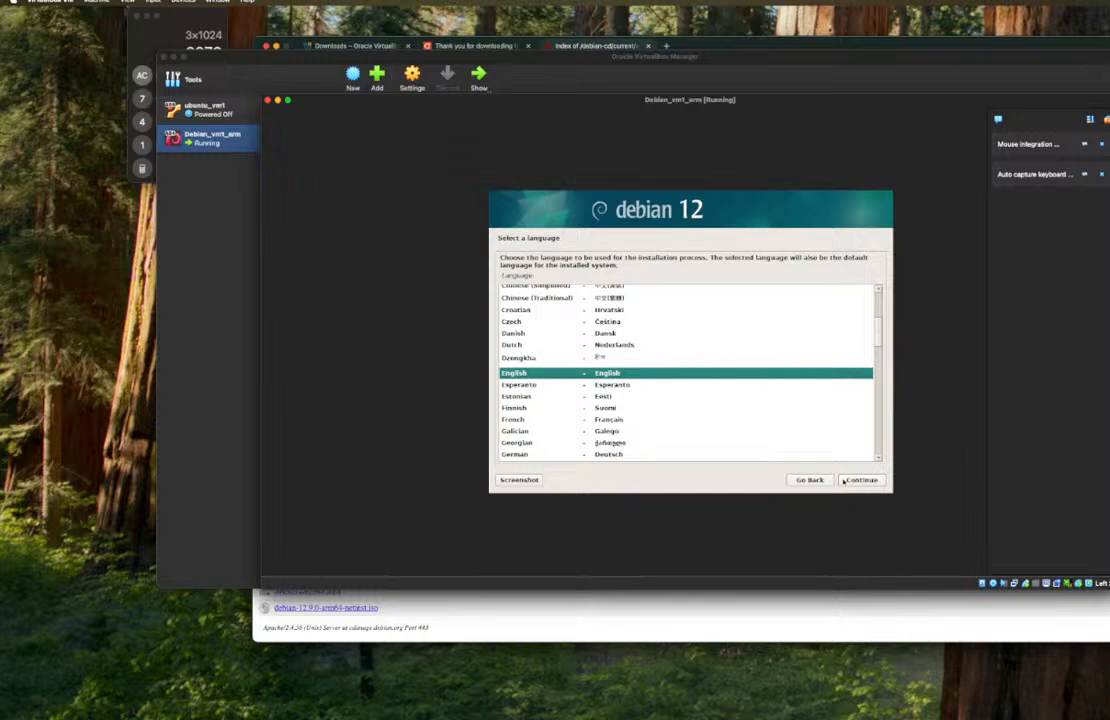
# - Accept English as the installation language, the default location, and the American English keymap
pyautogui.click(848, 479)
pyautogui.click(847, 470)
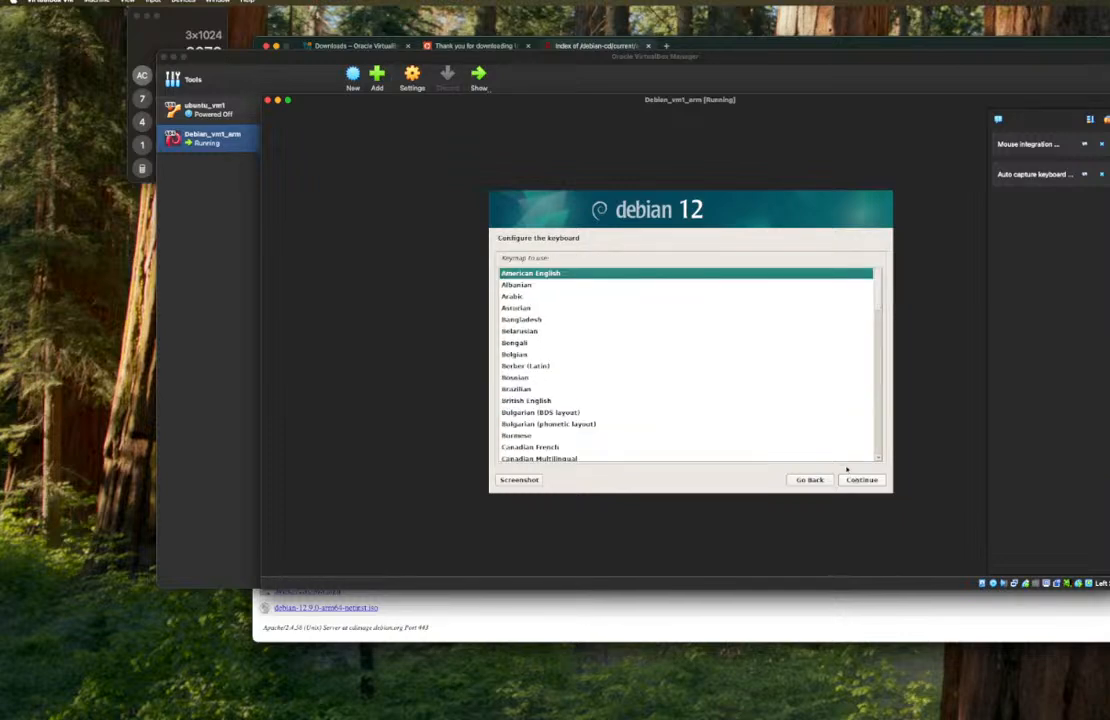
pyautogui.click(861, 480)
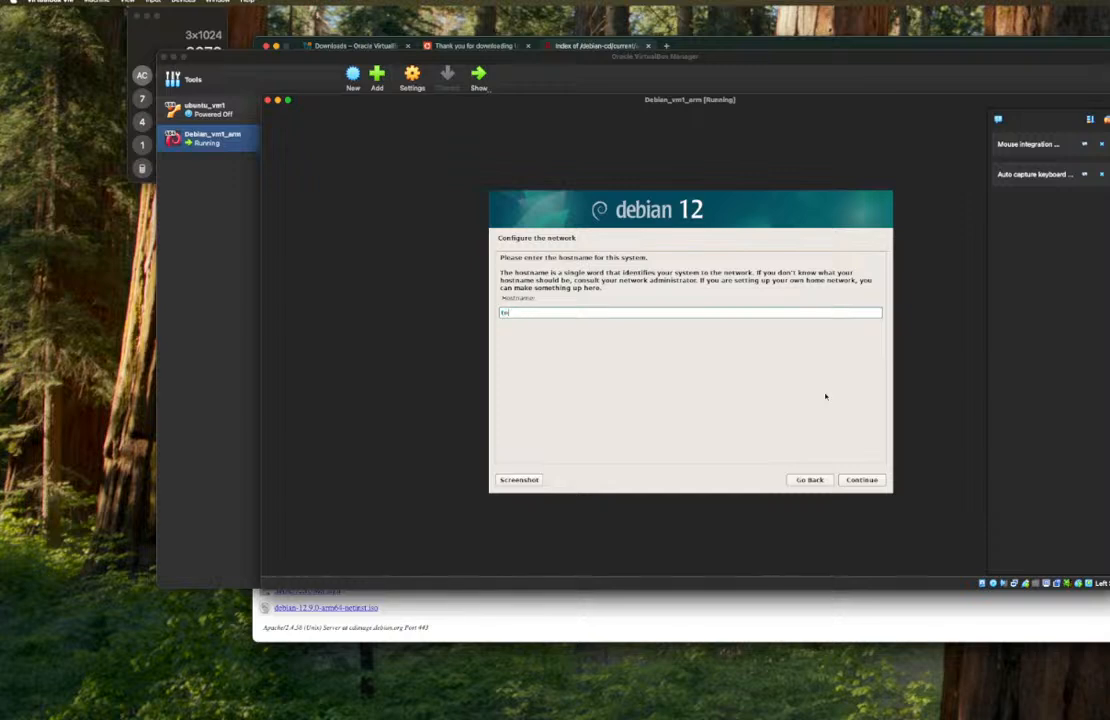
# - Replace the hostname with one ending in lab-1 and set the domain name to homelab
pyautogui.press('BackSpace')
pyautogui.write('debi')
pyautogui.write('lab-1')
pyautogui.click(864, 480)
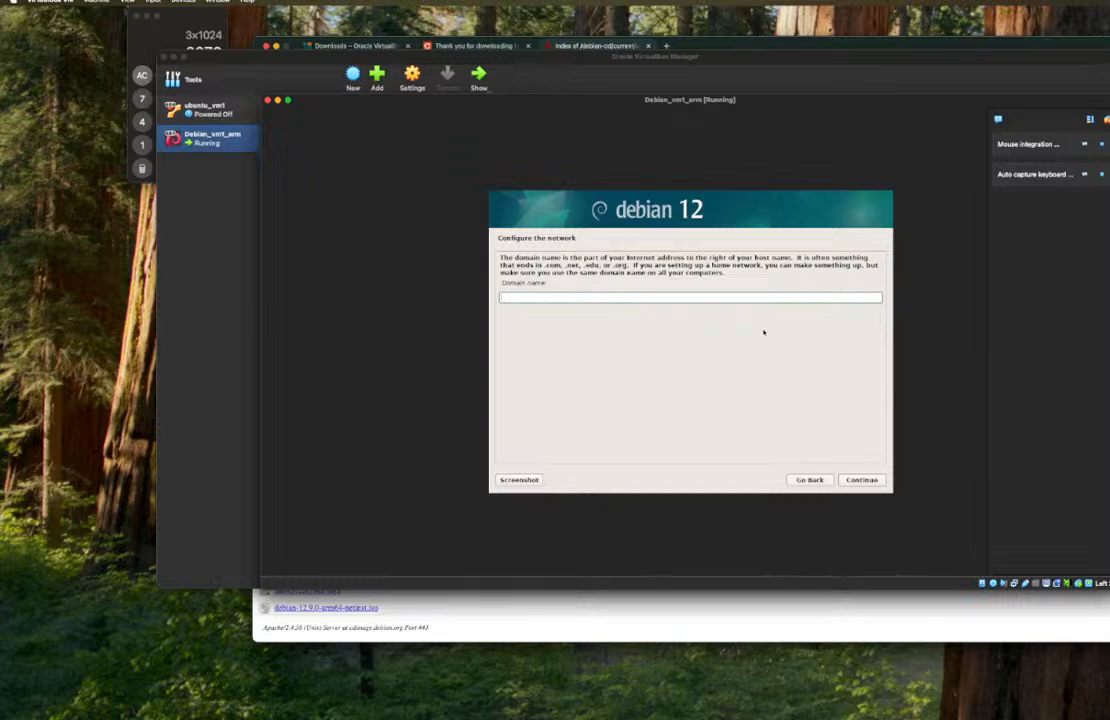
pyautogui.write('homelab')
pyautogui.click(868, 484)
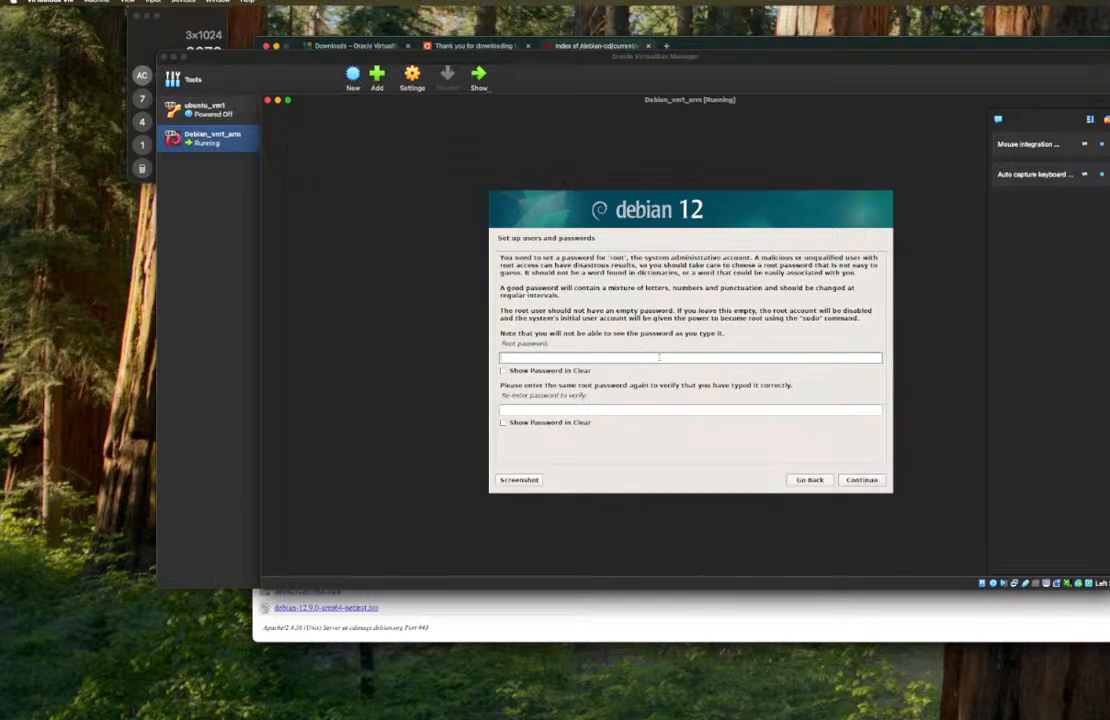
# - Enter the root password, repeat it for verification, and continue
pyautogui.write('**************')
pyautogui.press('Tab')
pyautogui.write('*****')
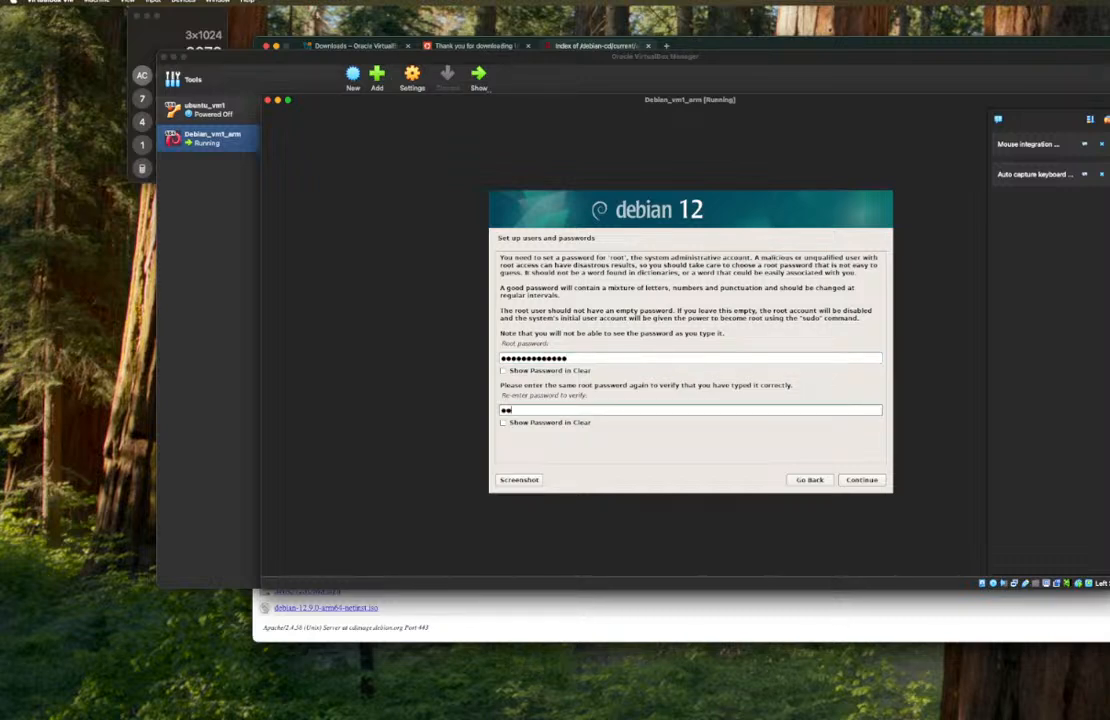
pyautogui.write('*********')
pyautogui.click(855, 484)
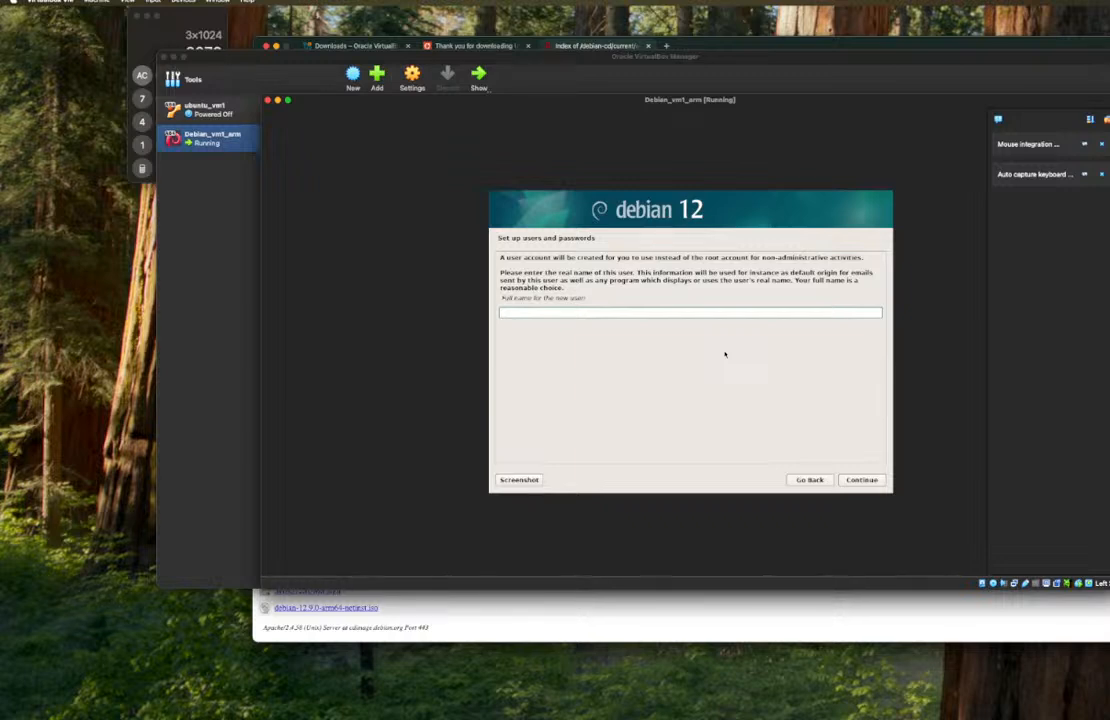
# - Enter the new user's full name and accept the suggested account username
pyautogui.write('Case')
pyautogui.click(865, 481)
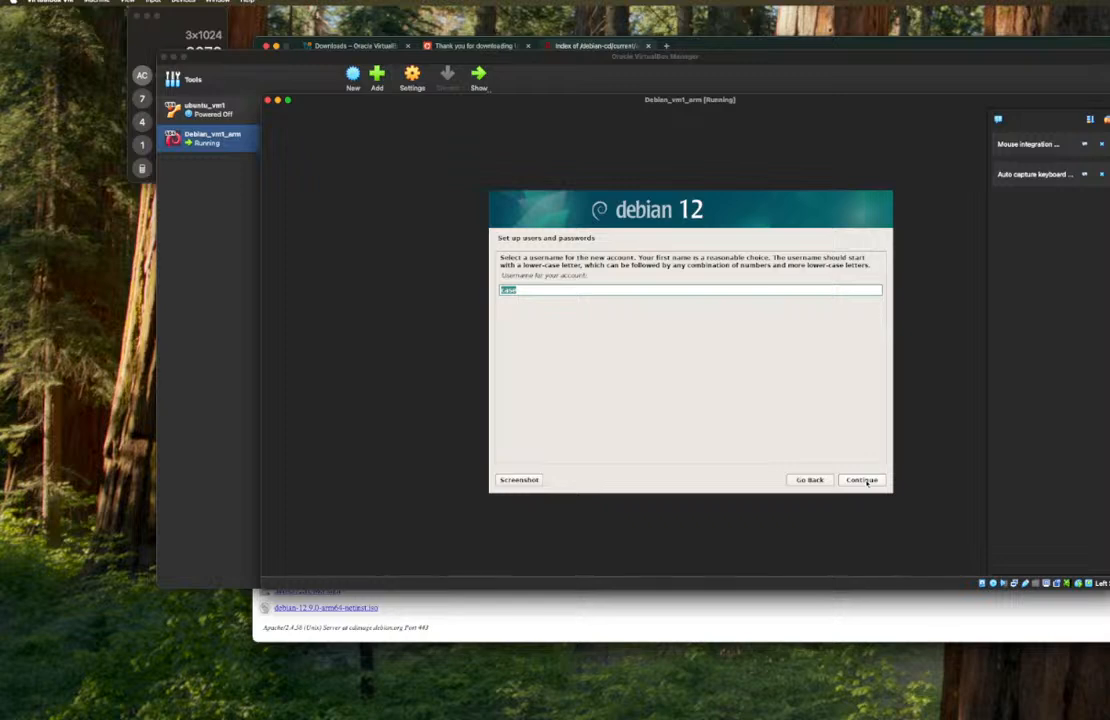
pyautogui.click(865, 481)
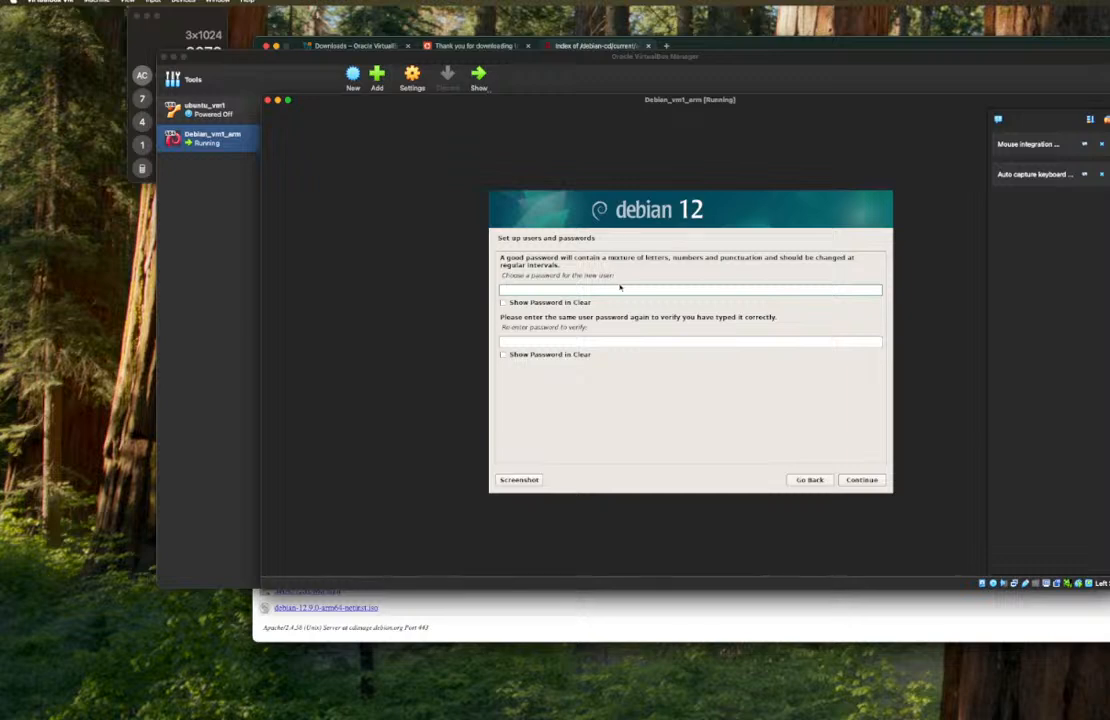
# - Enter and verify the new user's password, and accept the Eastern time zone
pyautogui.write('*************')
pyautogui.press('Tab')
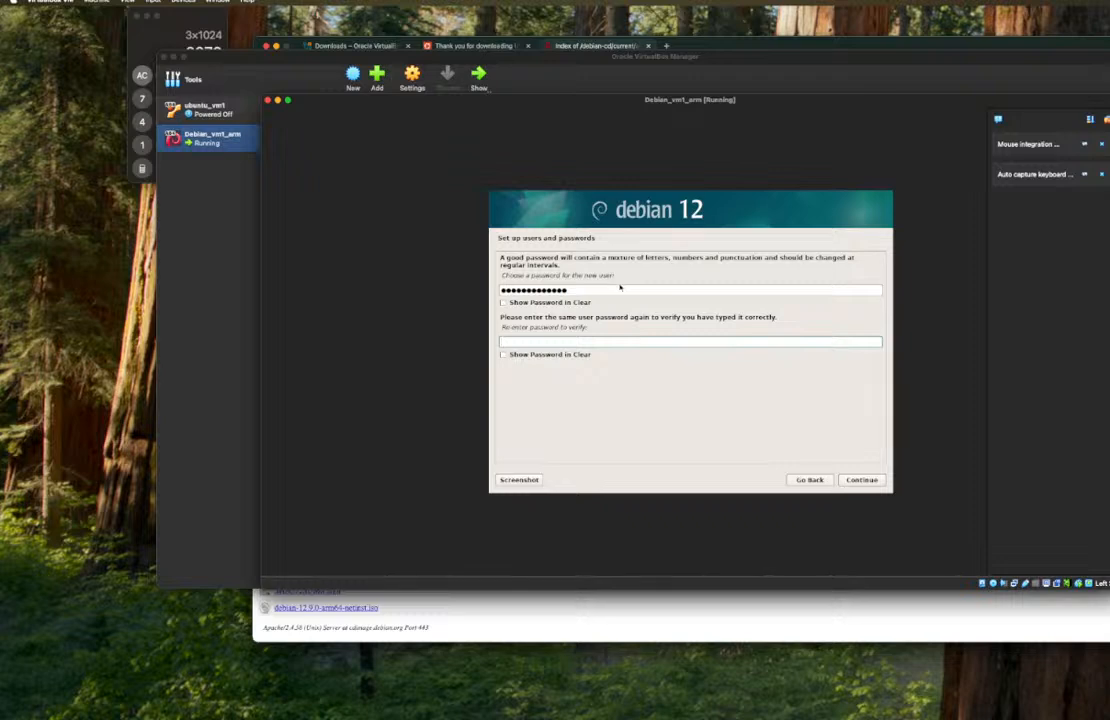
pyautogui.write('*************')
pyautogui.press('Return')
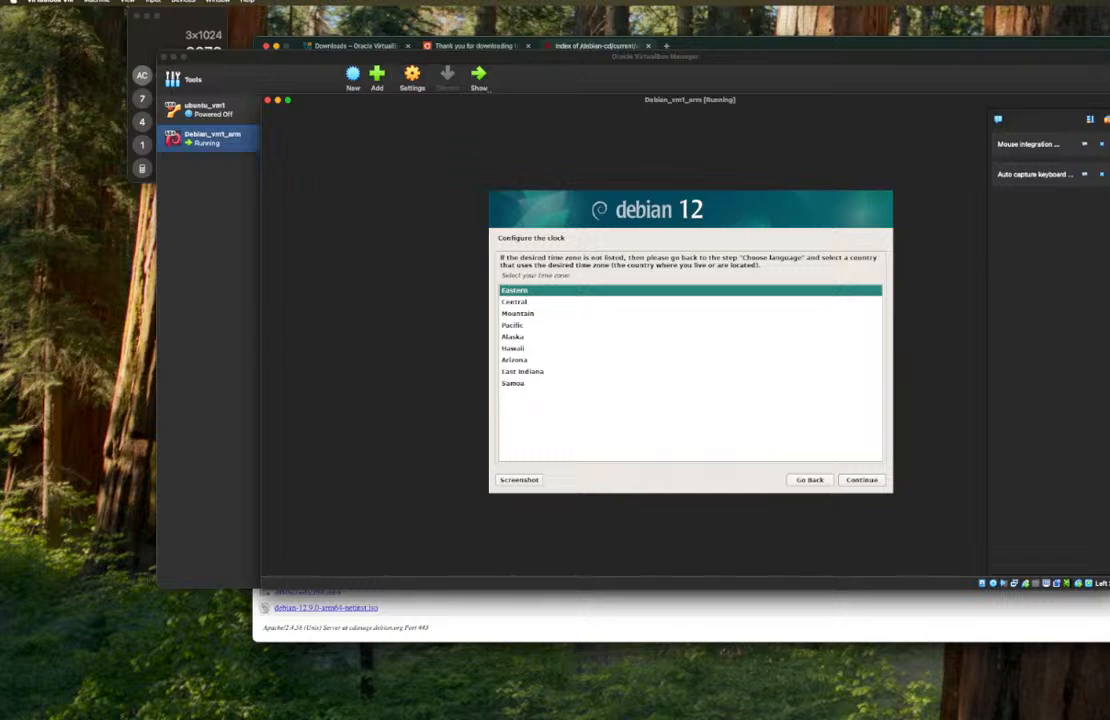
pyautogui.click(874, 481)
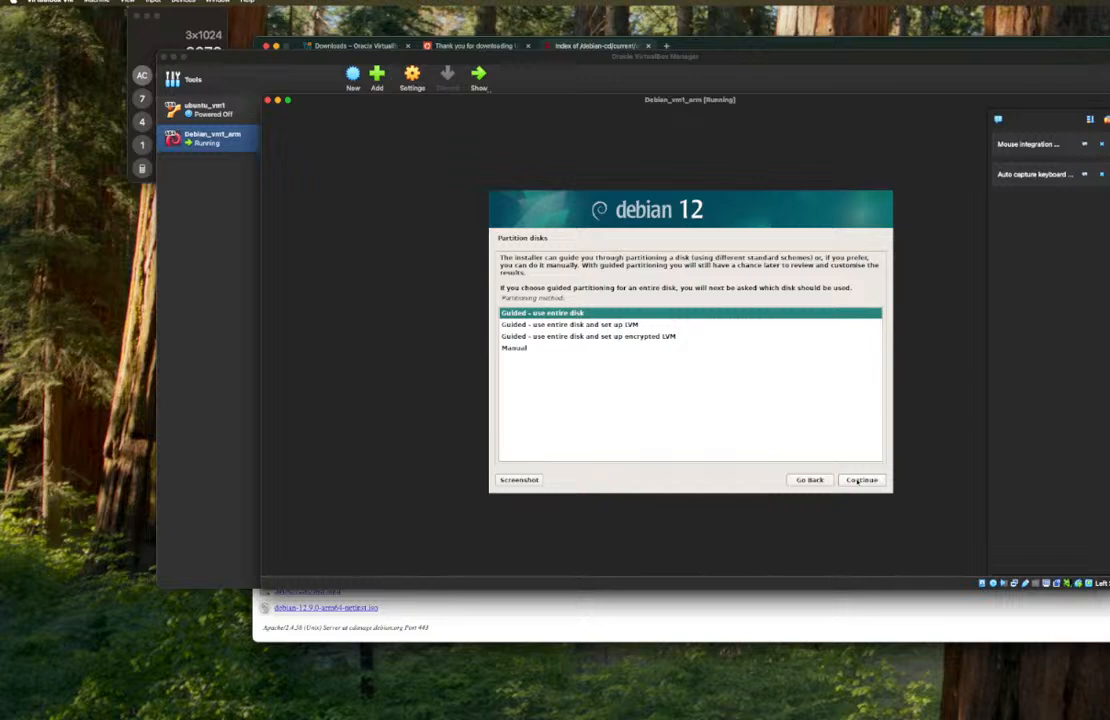
pyautogui.click(630, 325)
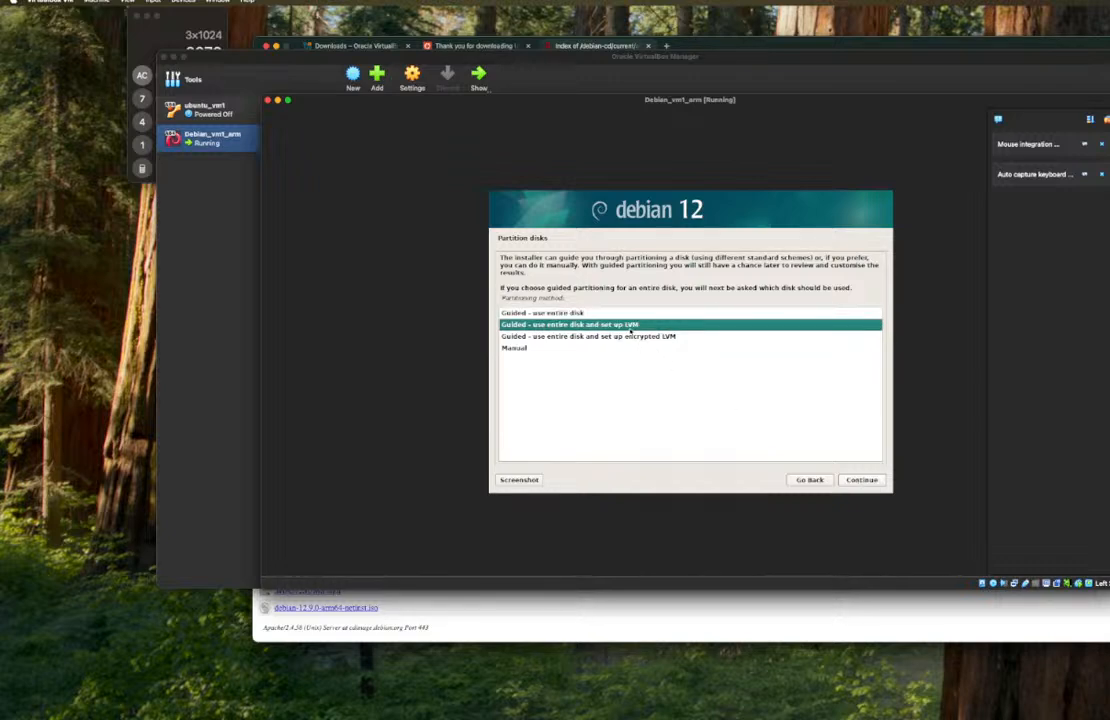
pyautogui.click(630, 337)
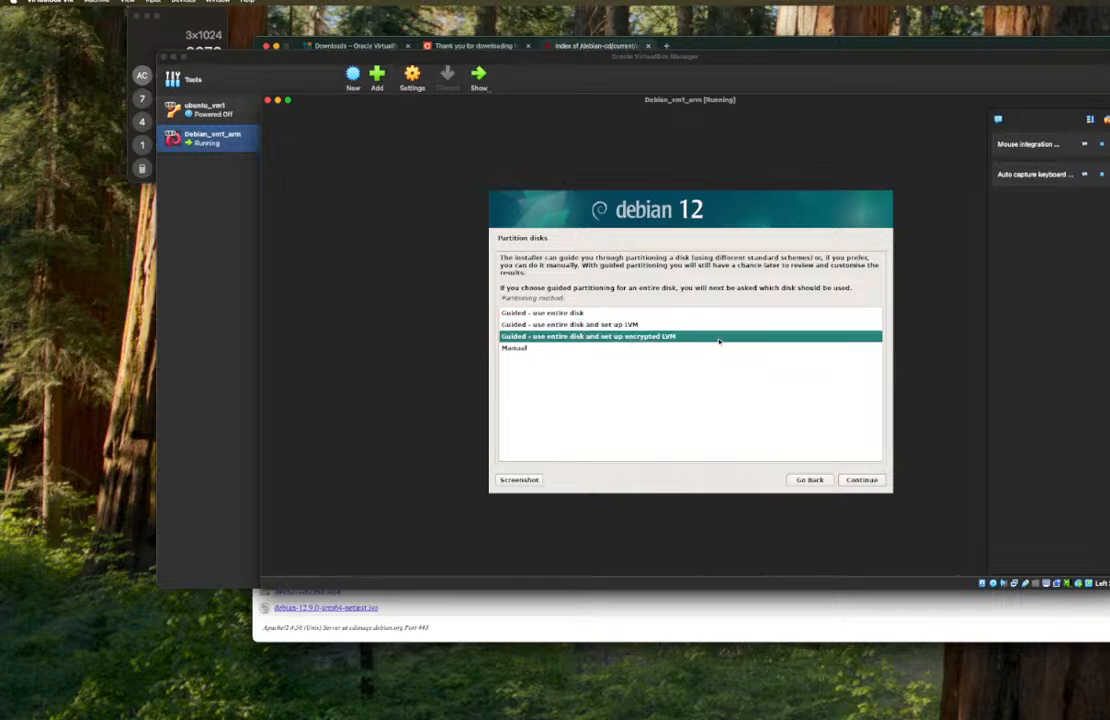
pyautogui.click(517, 350)
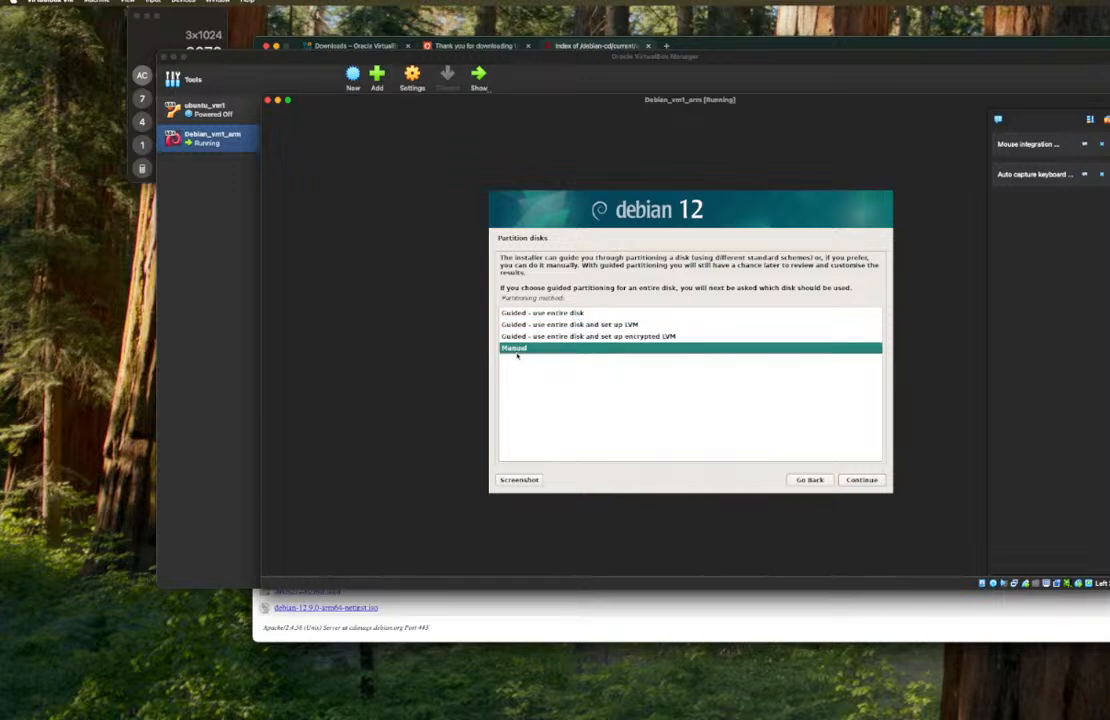
pyautogui.click(552, 314)
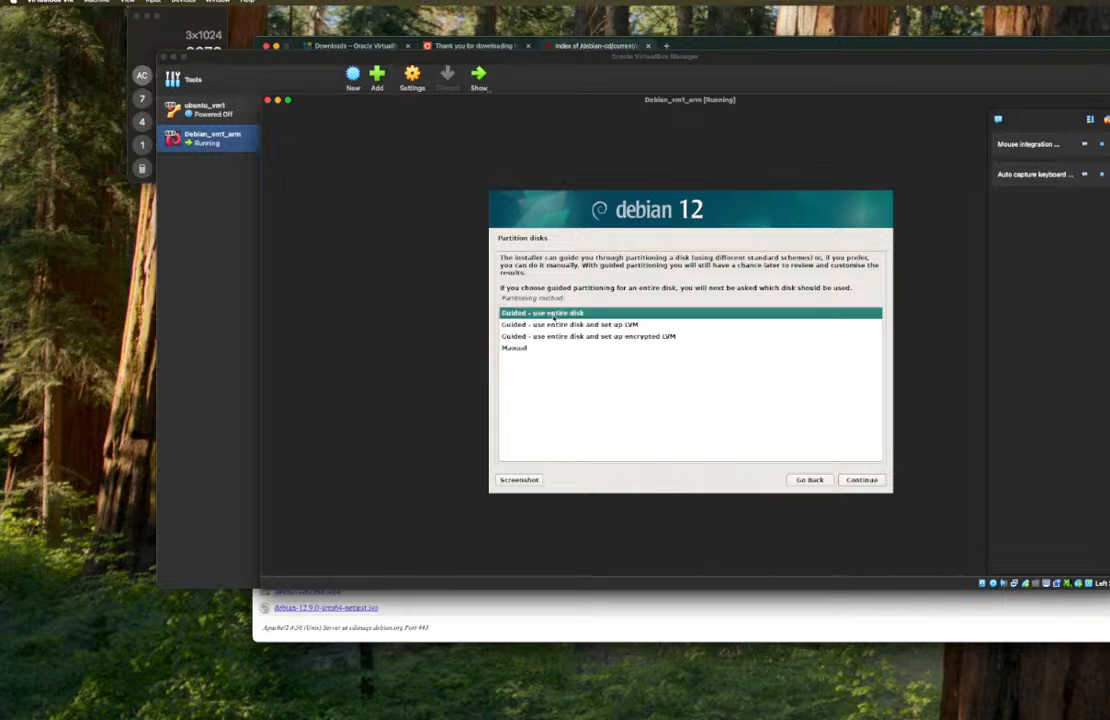
# - Apply guided partitioning of the entire VBOX HARDDISK with the separate /home, /var, and /tmp partitions scheme
pyautogui.click(862, 480)
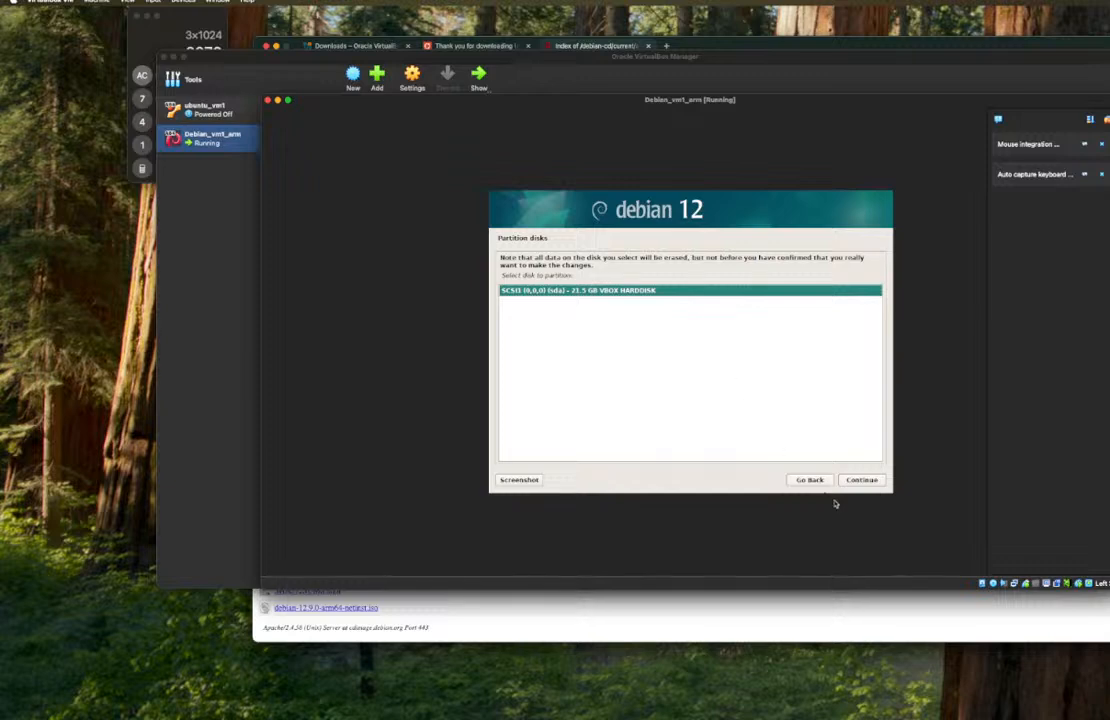
pyautogui.click(861, 480)
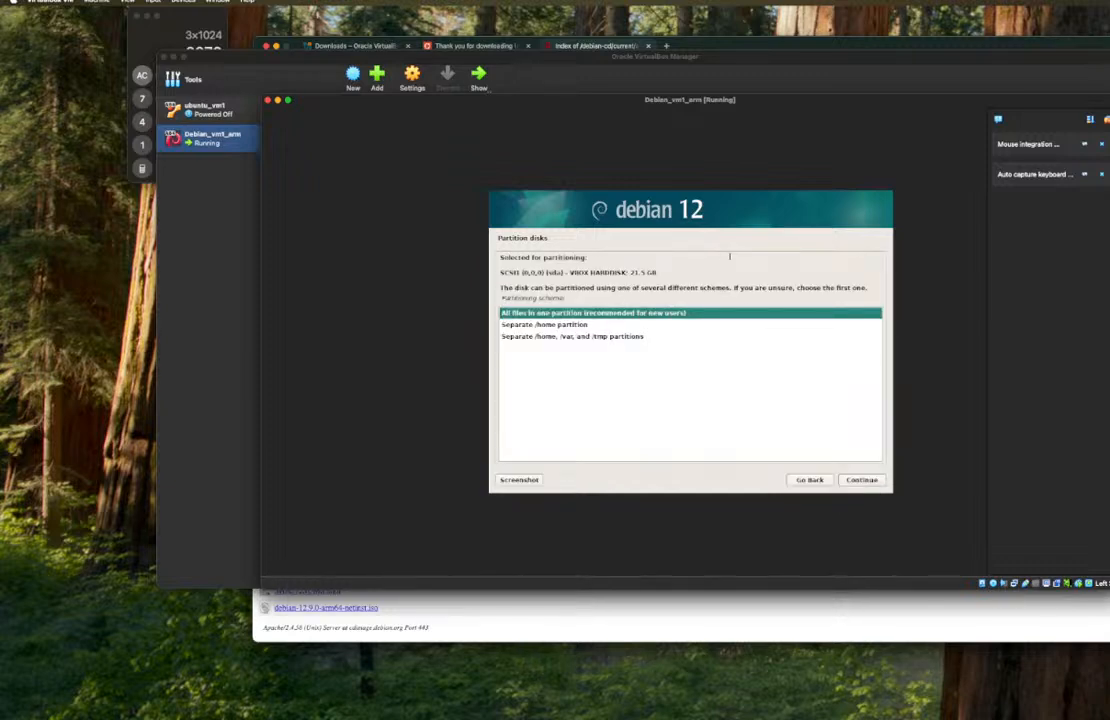
pyautogui.click(588, 337)
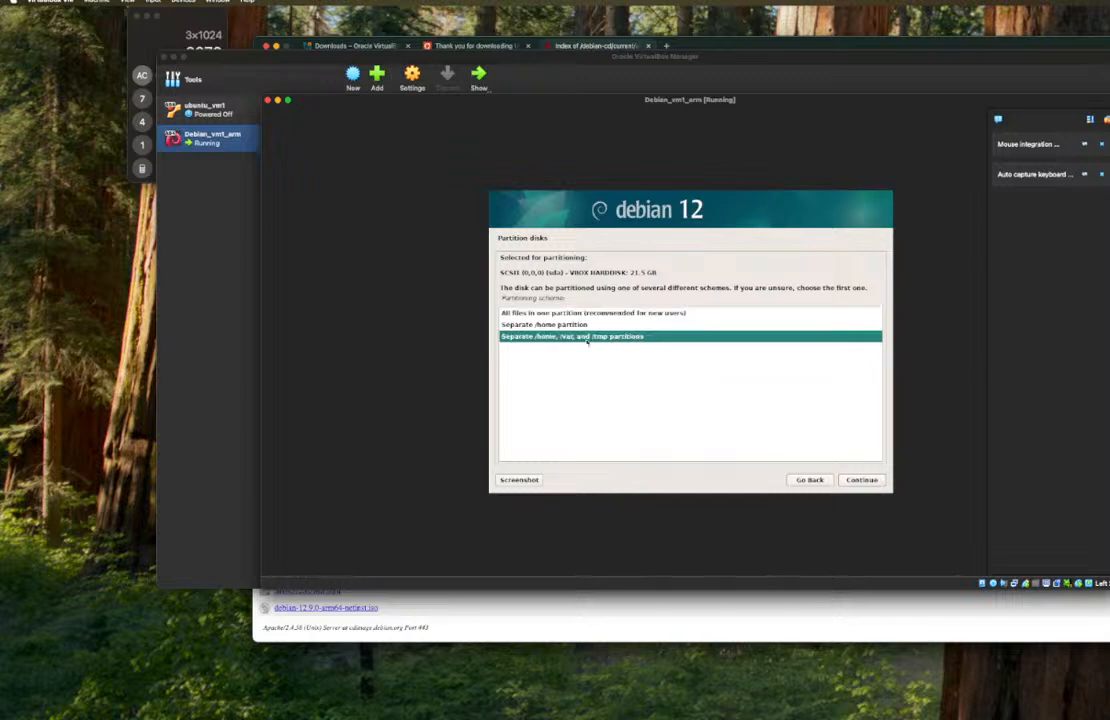
pyautogui.click(860, 481)
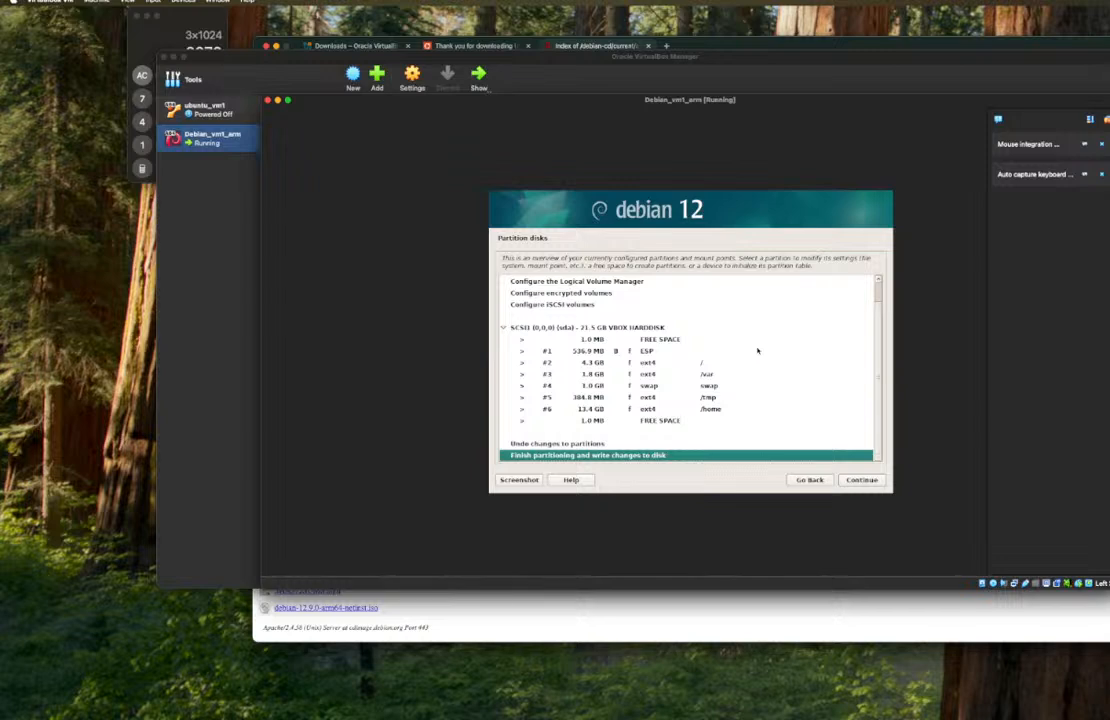
pyautogui.click(674, 368)
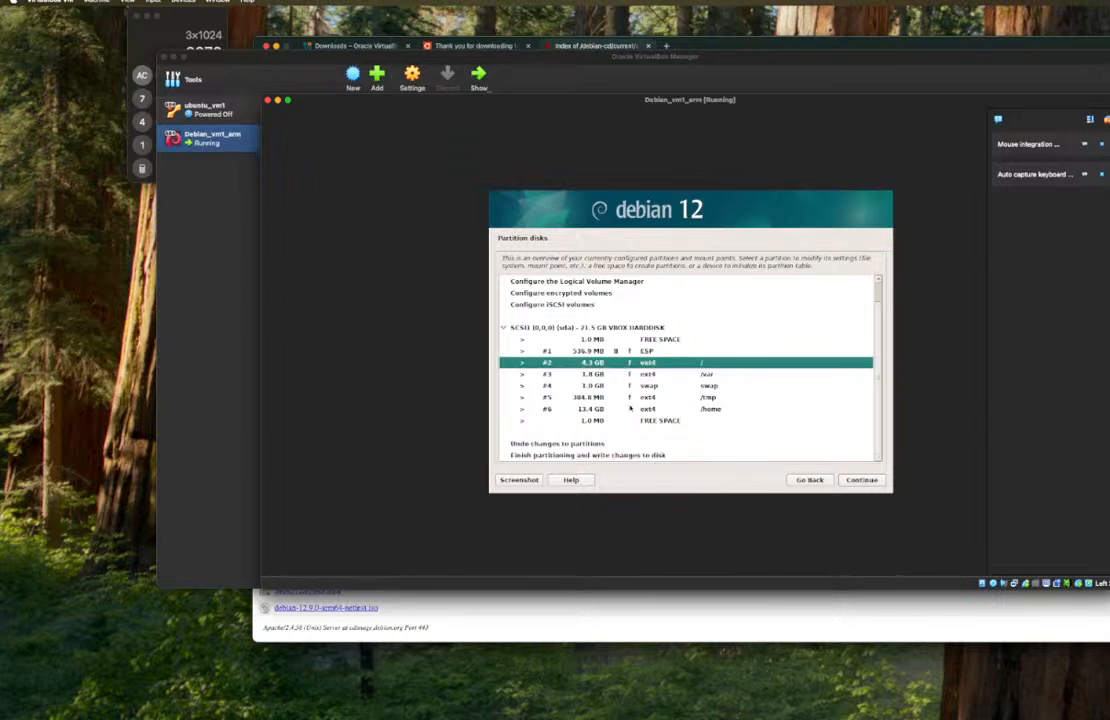
pyautogui.click(630, 408)
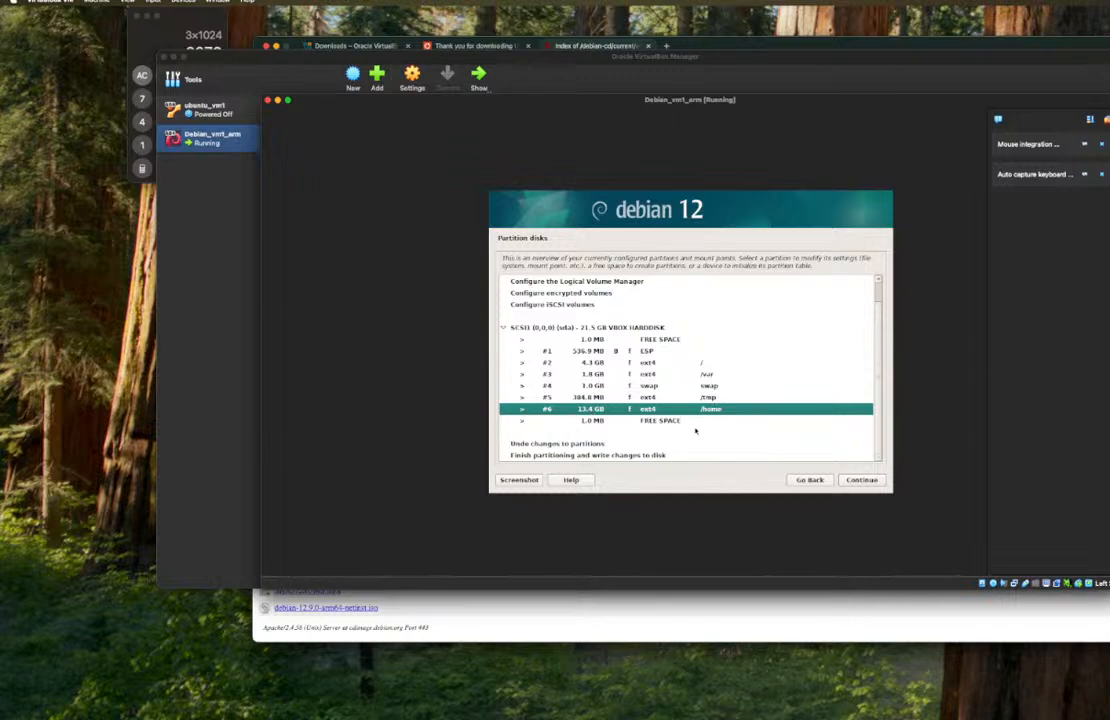
pyautogui.click(641, 387)
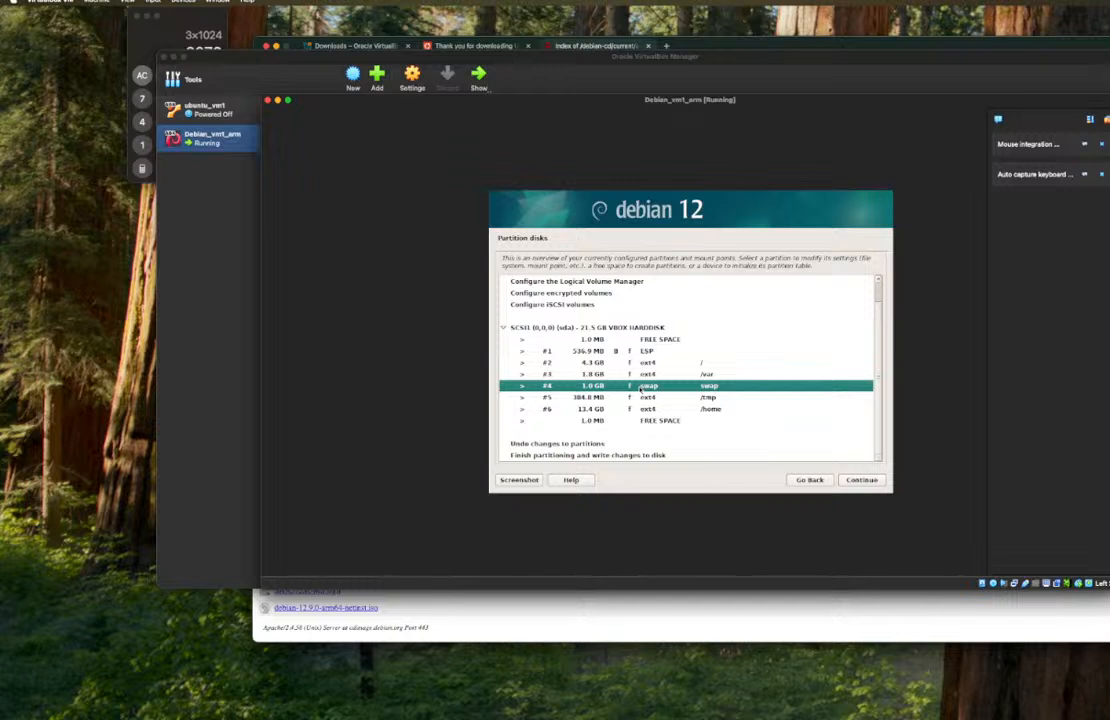
# - Open the settings of the /var partition and set its name to deb-lab-1
pyautogui.click(641, 375)
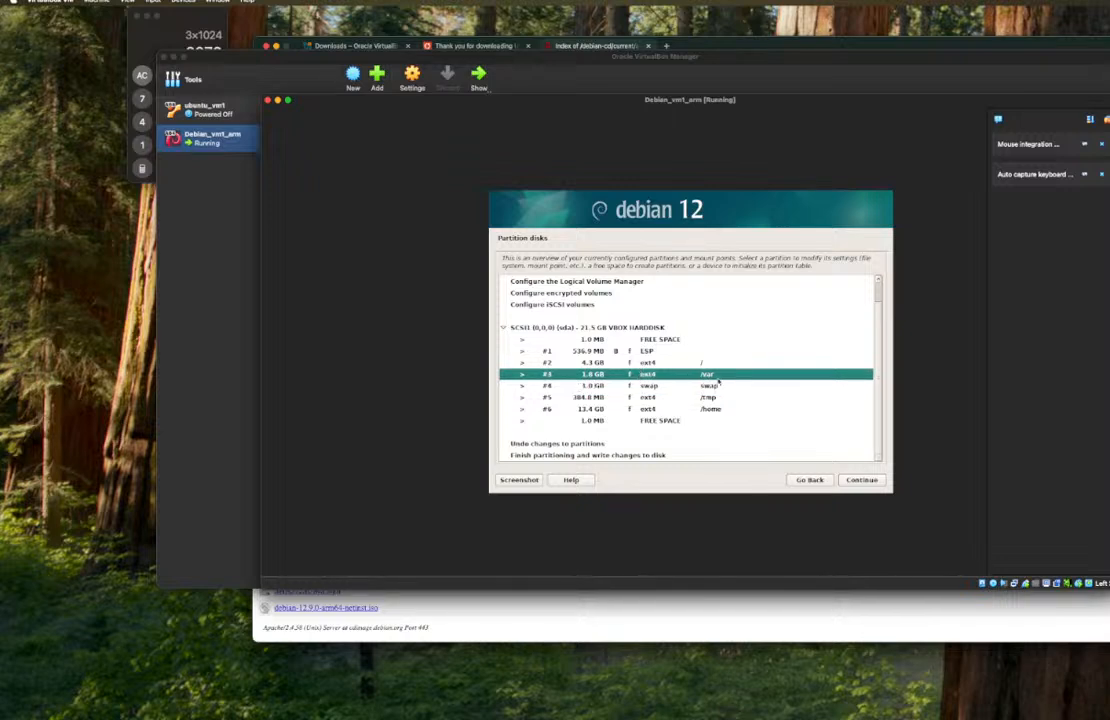
pyautogui.click(862, 480)
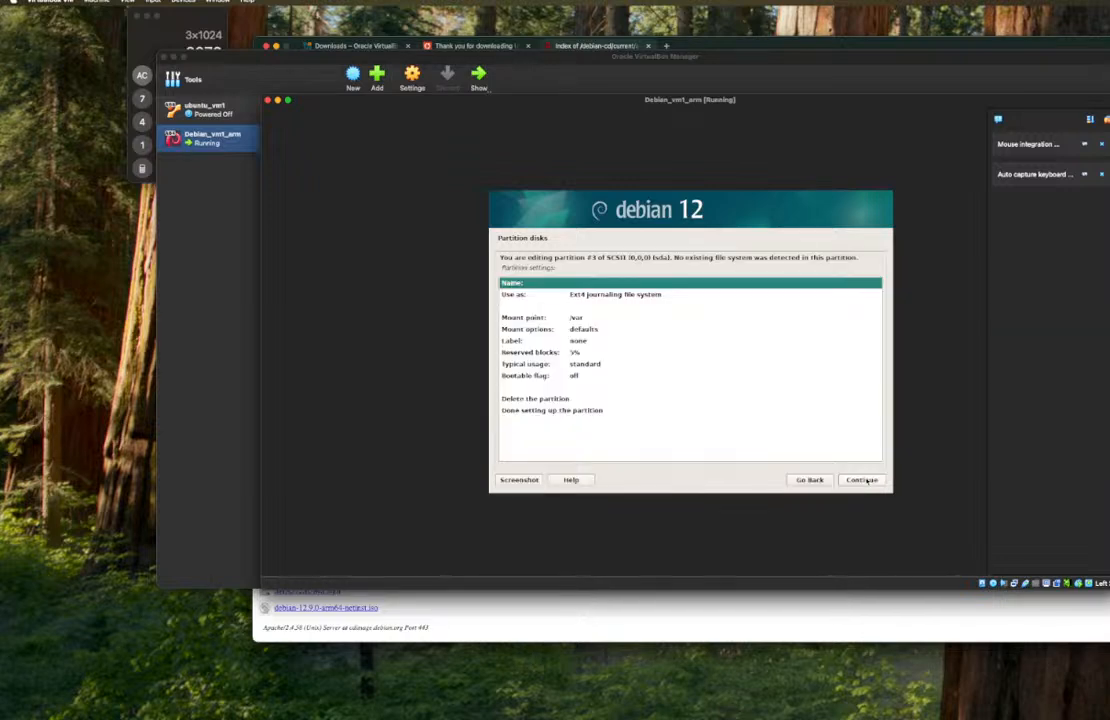
pyautogui.click(862, 480)
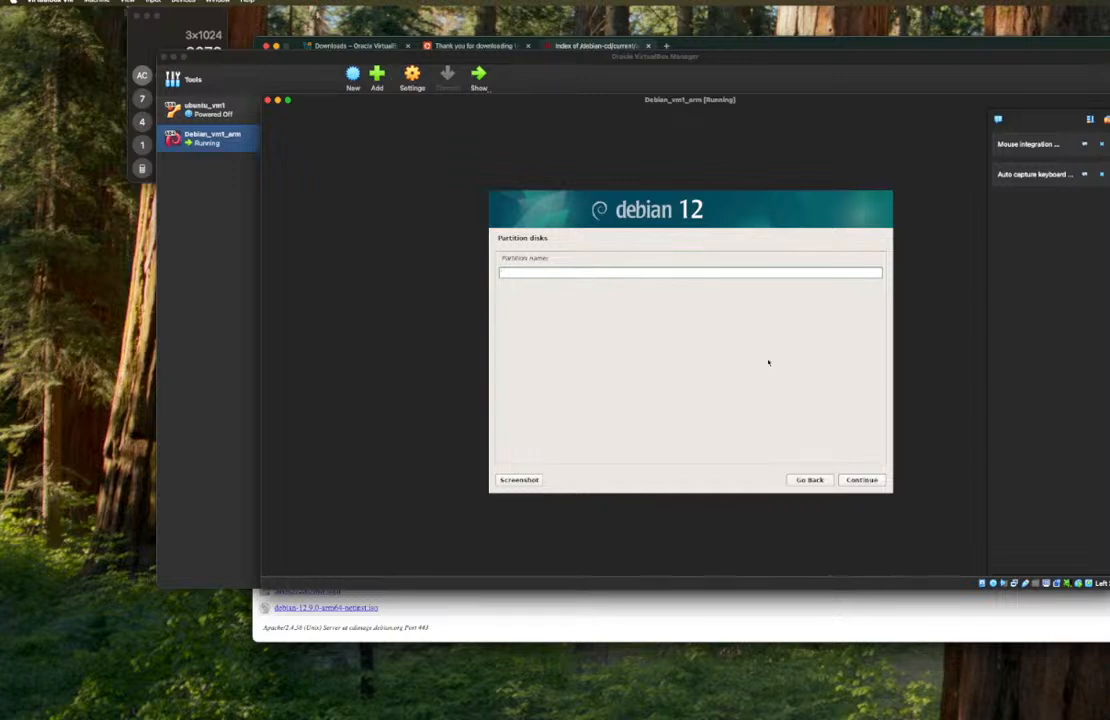
pyautogui.write('deb-lab-1')
pyautogui.click(860, 481)
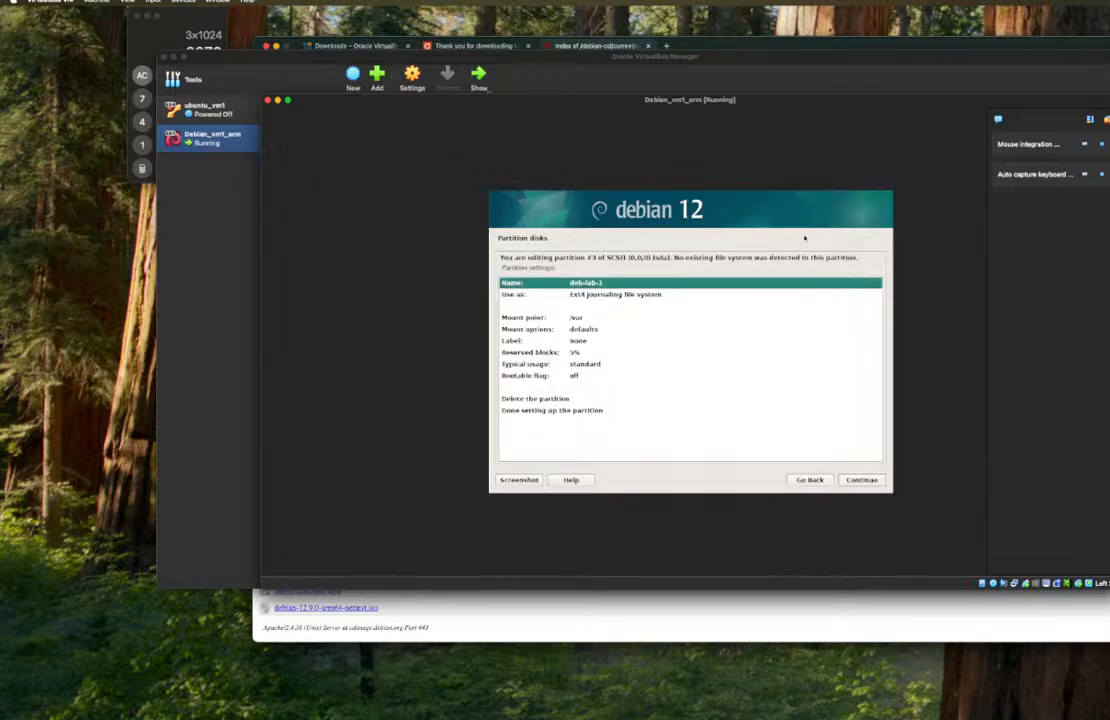
pyautogui.click(858, 481)
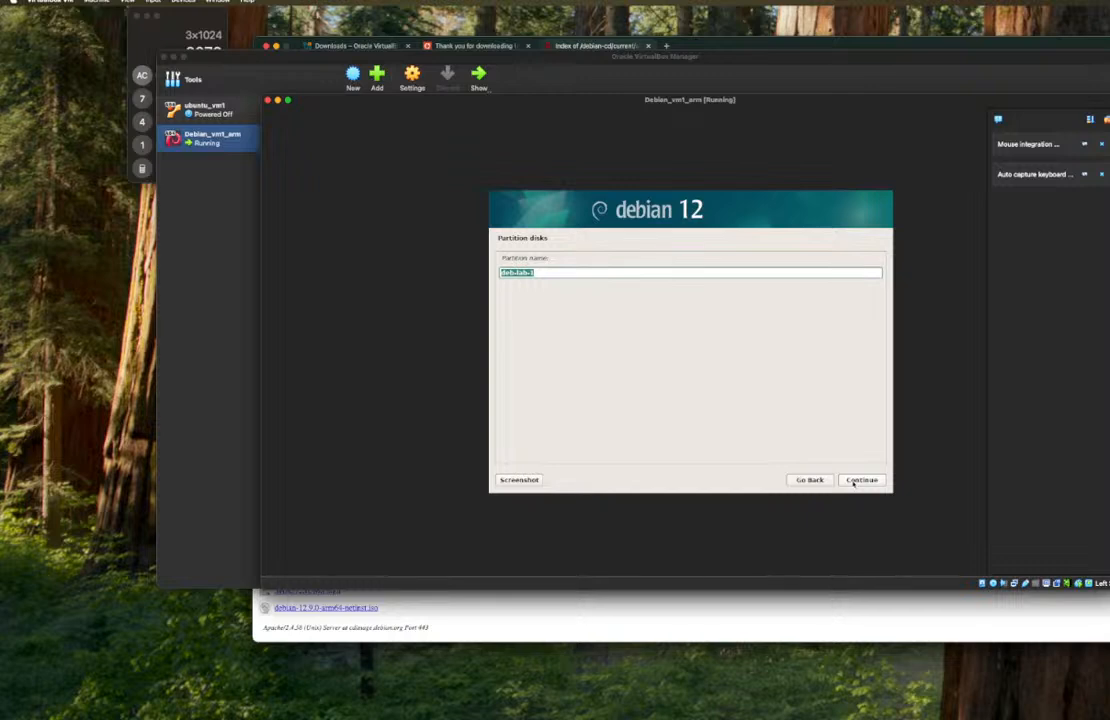
pyautogui.click(856, 481)
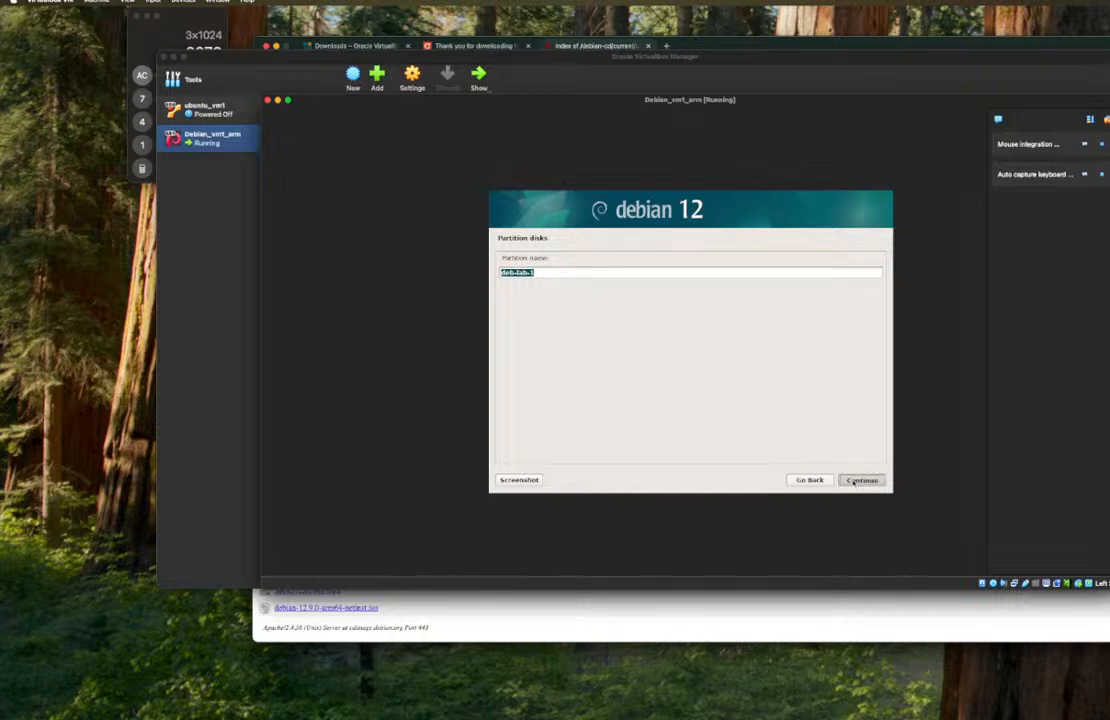
pyautogui.click(821, 478)
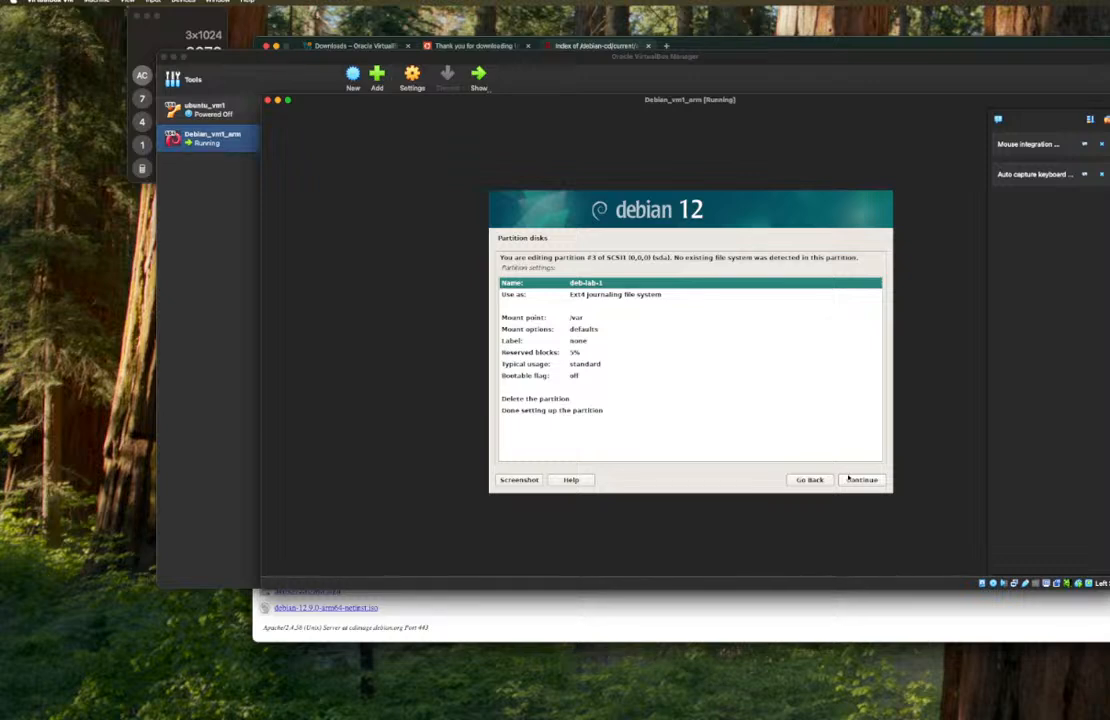
# - Leave the /var partition's settings, write the partition scheme to disk for Logical Volume Manager configuration, and finish it without a volume group
pyautogui.click(808, 480)
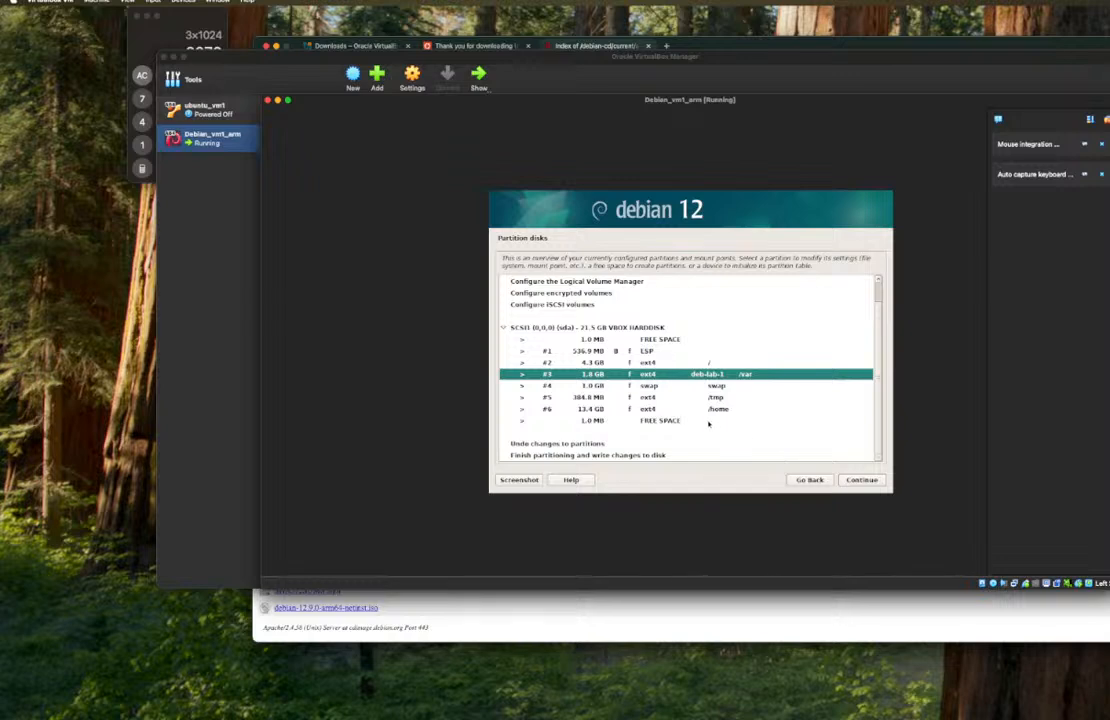
pyautogui.click(685, 388)
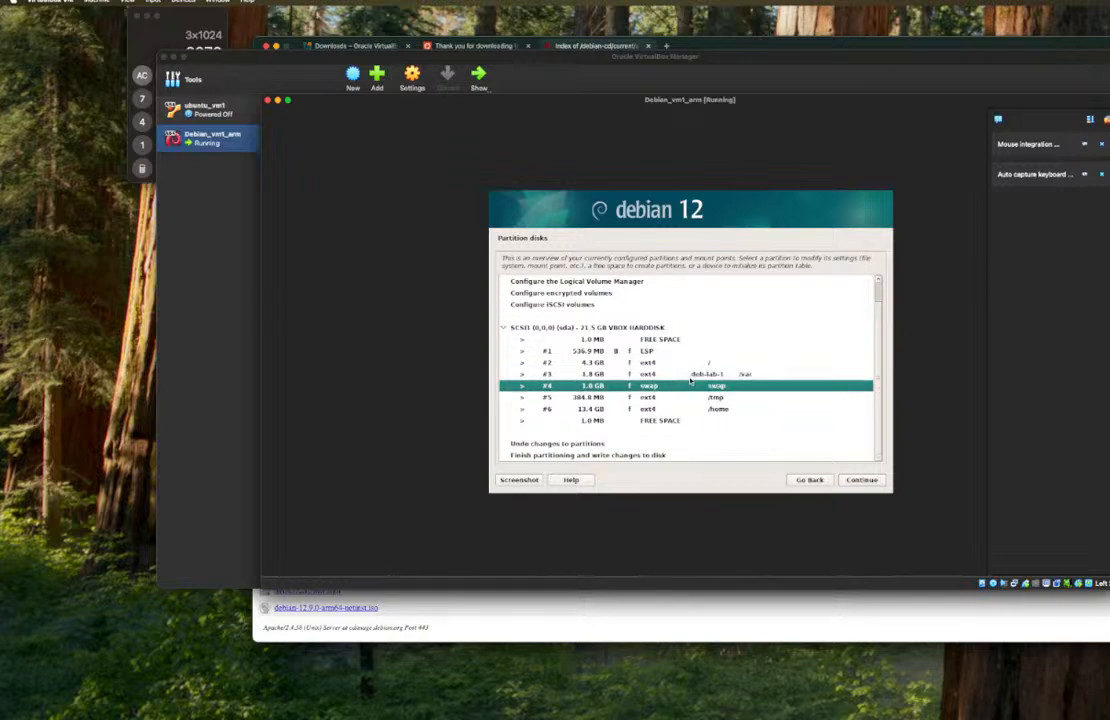
pyautogui.click(690, 376)
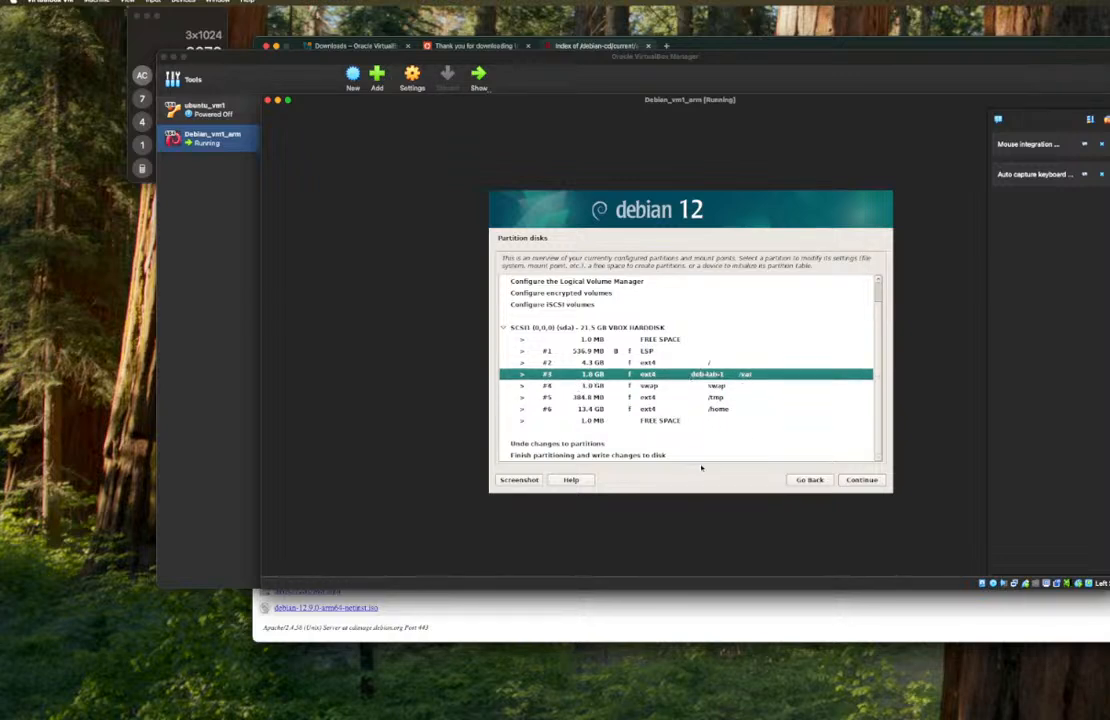
pyautogui.click(631, 327)
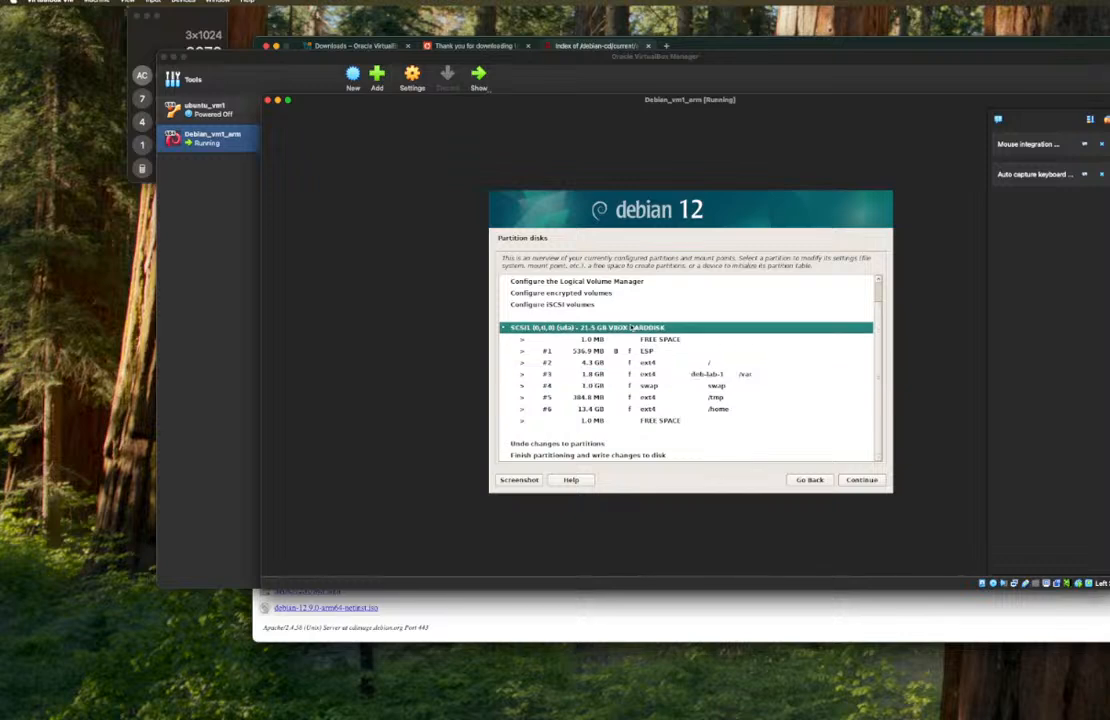
pyautogui.click(598, 282)
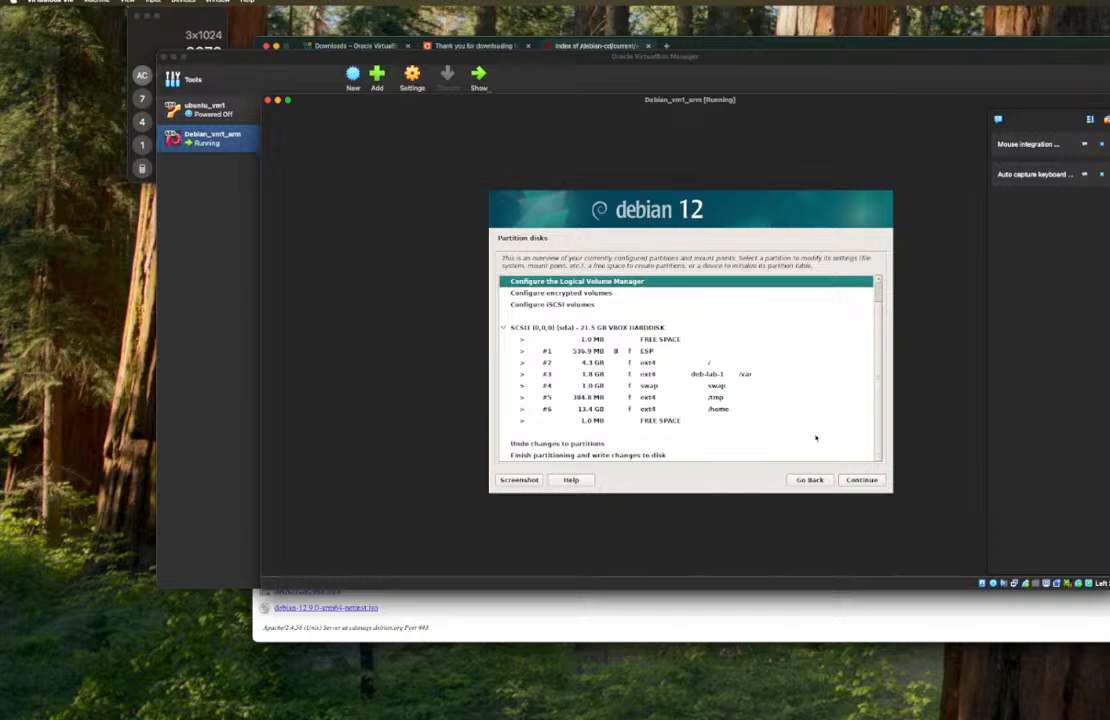
pyautogui.click(853, 479)
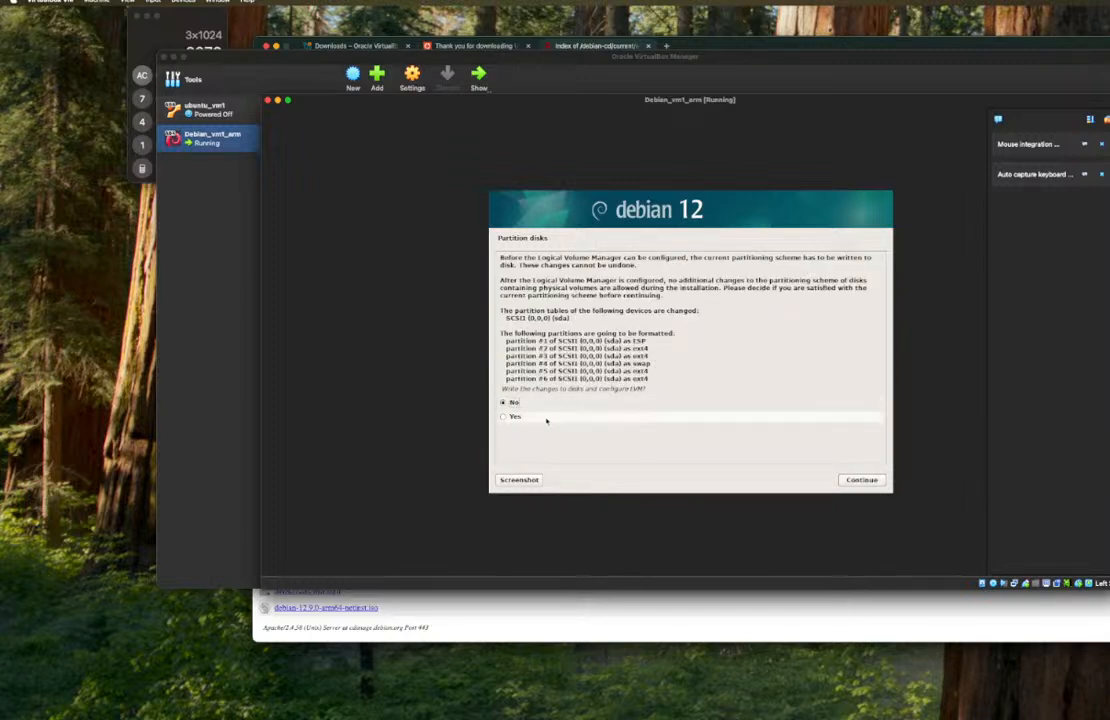
pyautogui.click(515, 417)
pyautogui.click(855, 479)
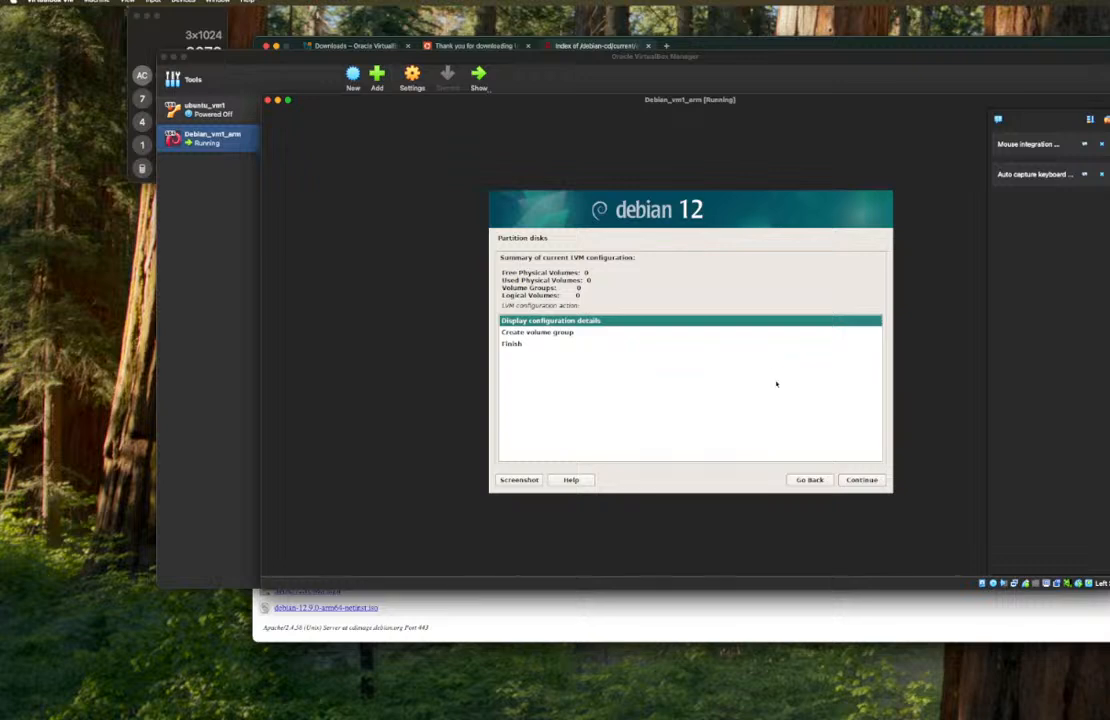
pyautogui.click(521, 345)
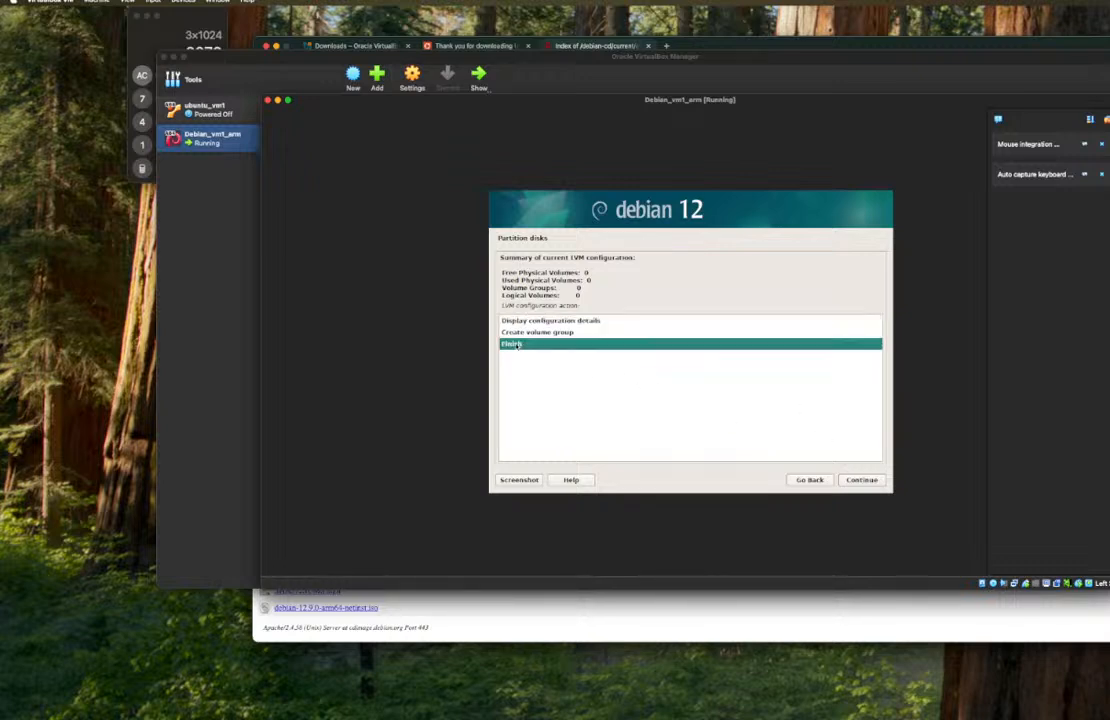
pyautogui.click(867, 481)
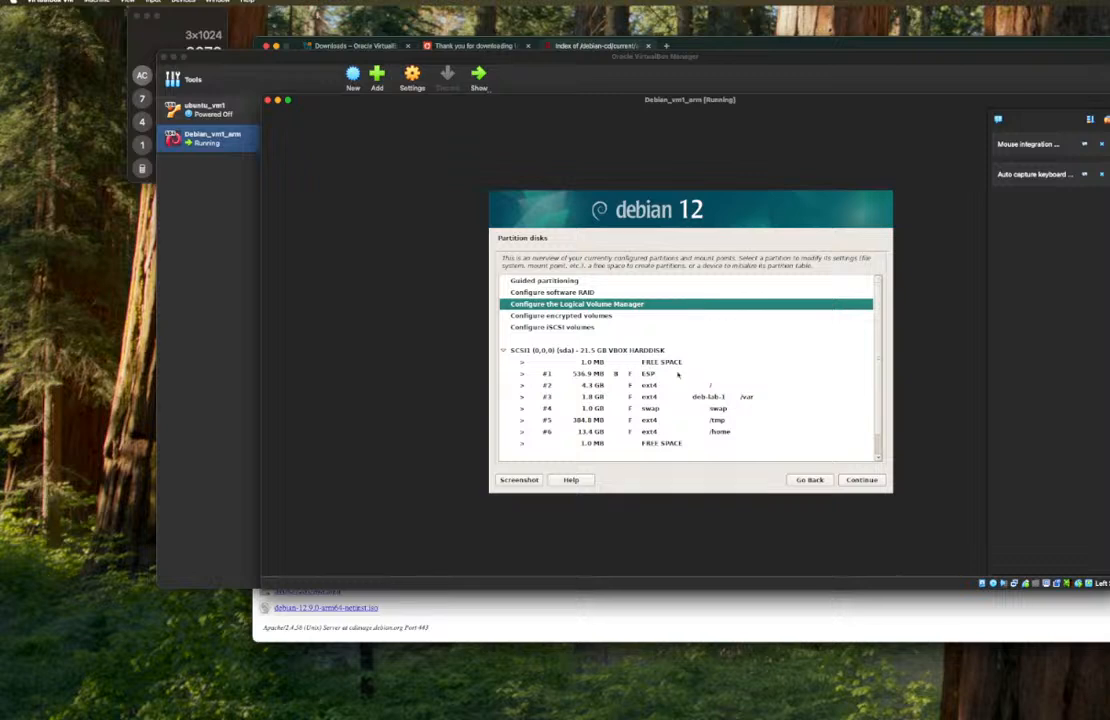
# - Reopen the Logical Volume Manager configuration, agree to write the changes, and finish it again
pyautogui.scroll(-1, 757, 404)
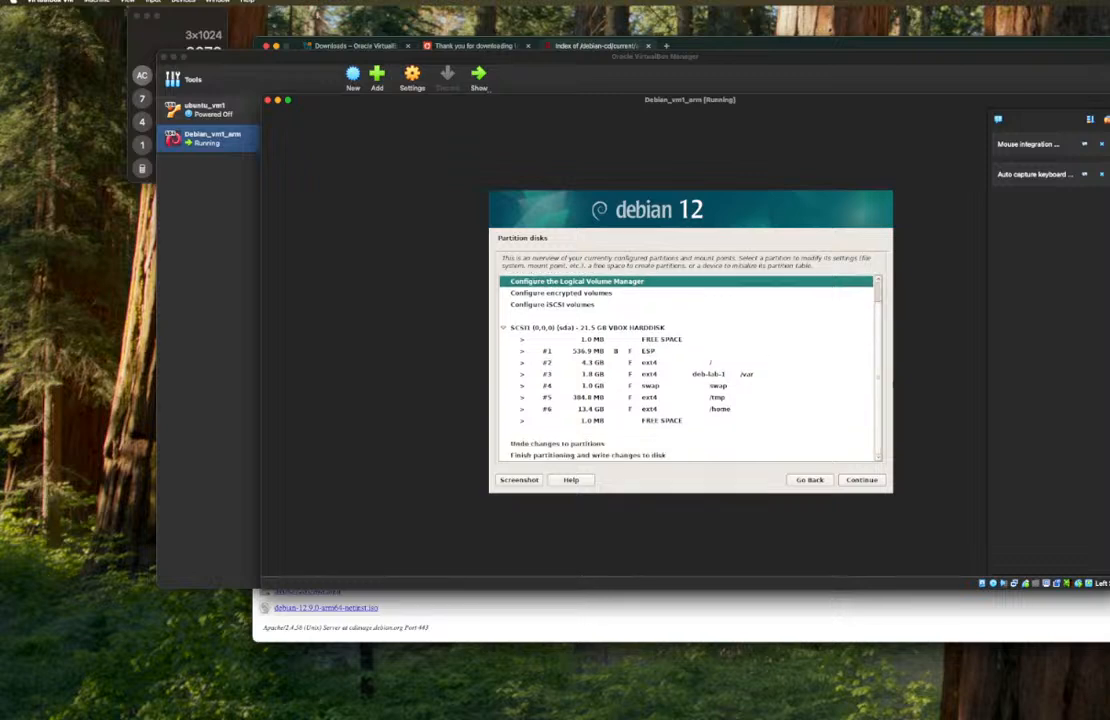
pyautogui.click(862, 480)
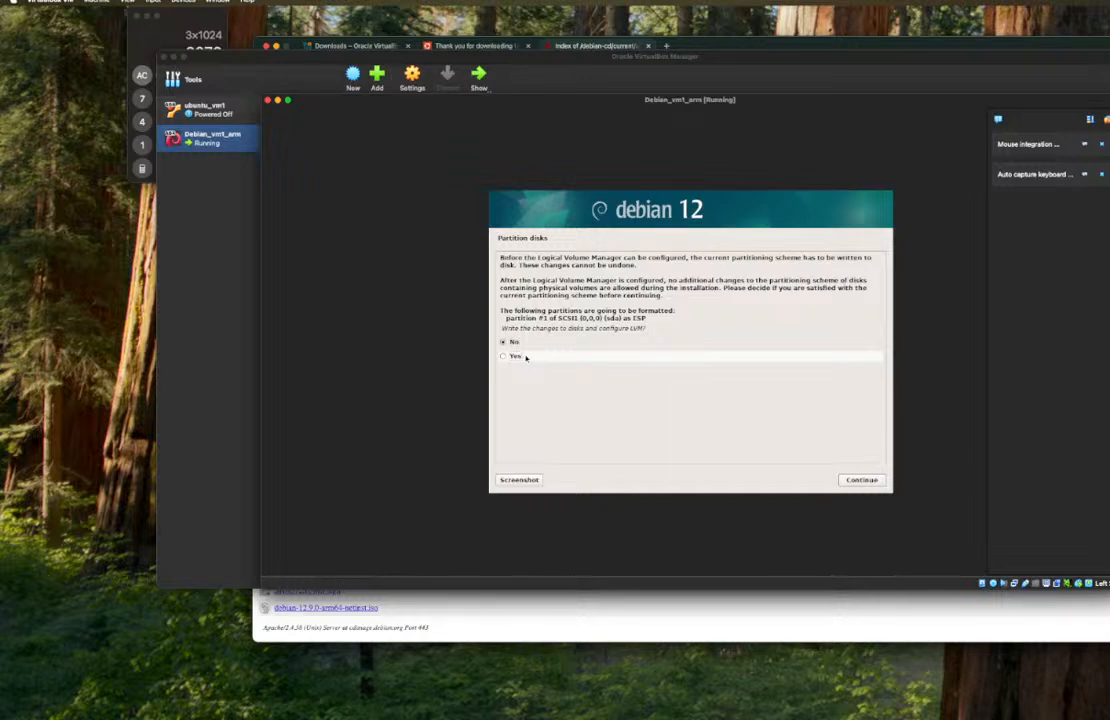
pyautogui.click(862, 479)
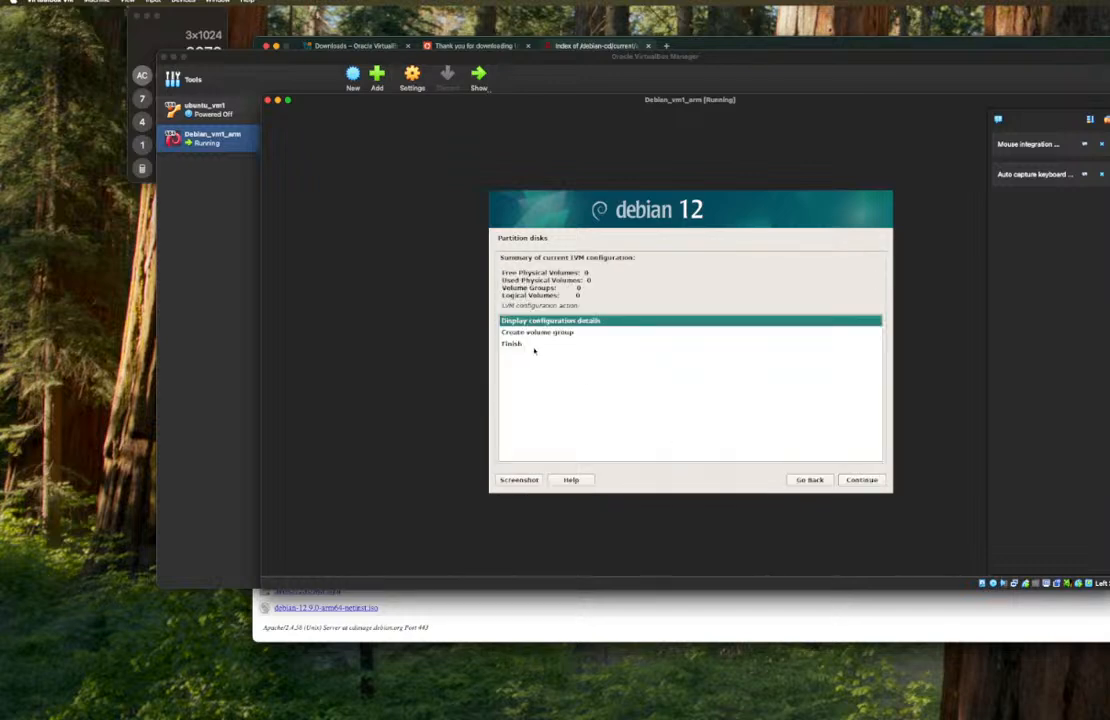
pyautogui.click(522, 345)
pyautogui.click(858, 479)
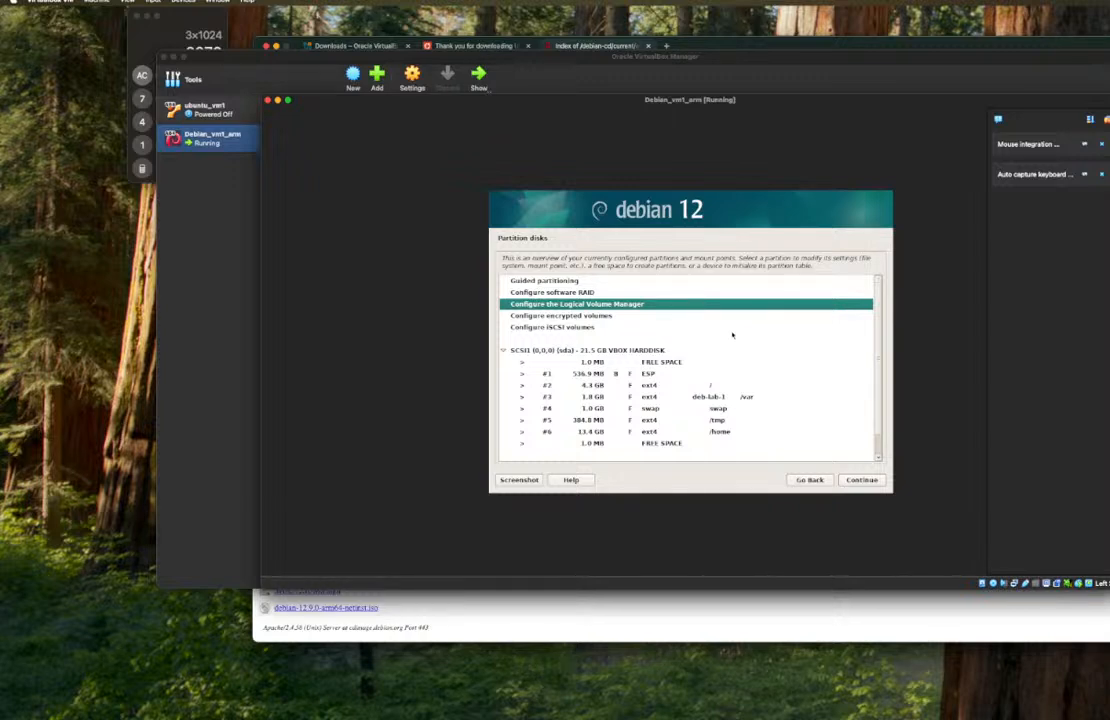
# - Create a new empty partition table on the SCSI1 VBOX HARDDISK
pyautogui.scroll(-2, 733, 330)
pyautogui.scroll(2, 733, 330)
pyautogui.click(615, 351)
pyautogui.click(845, 478)
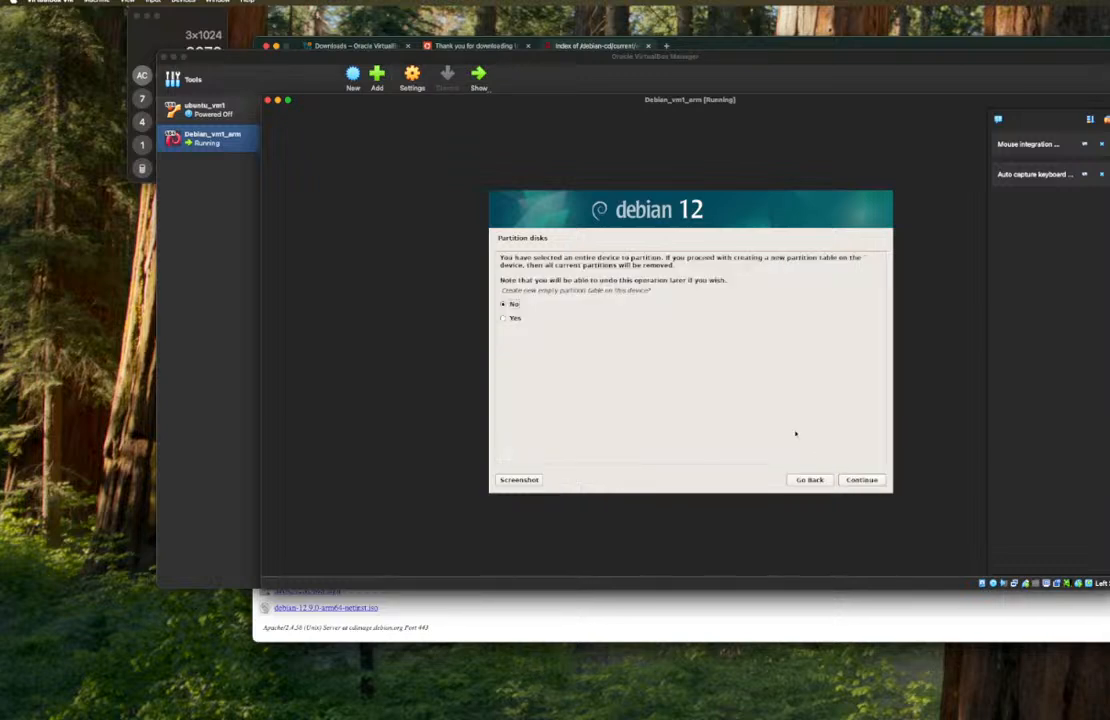
pyautogui.click(515, 318)
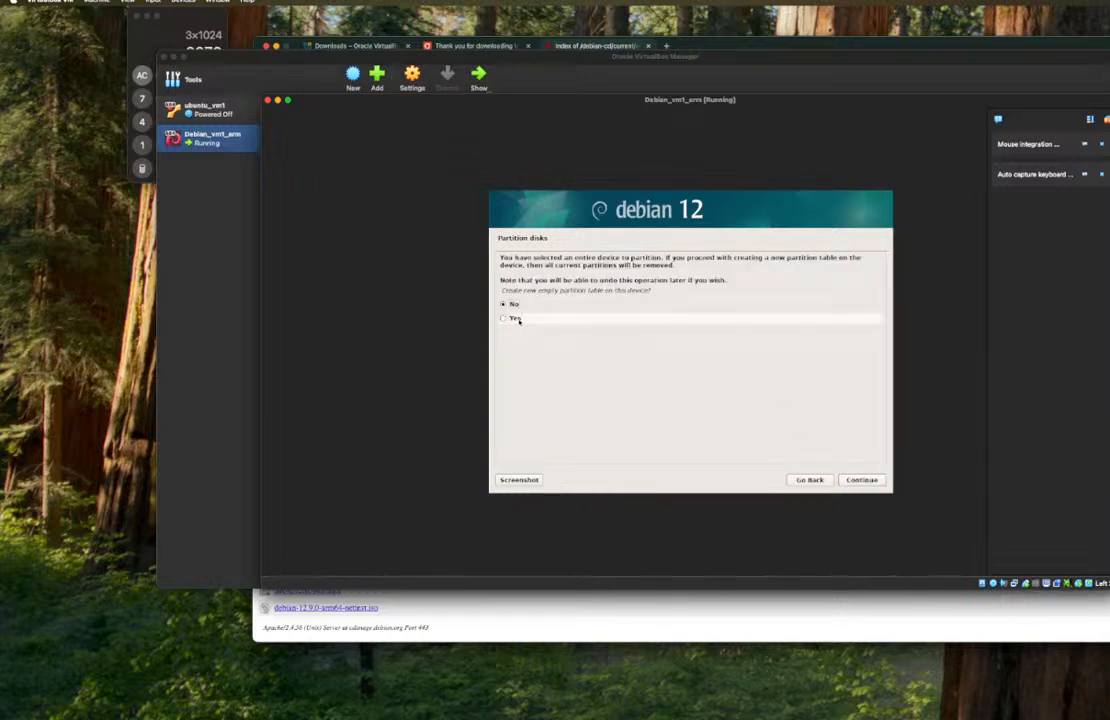
pyautogui.click(862, 480)
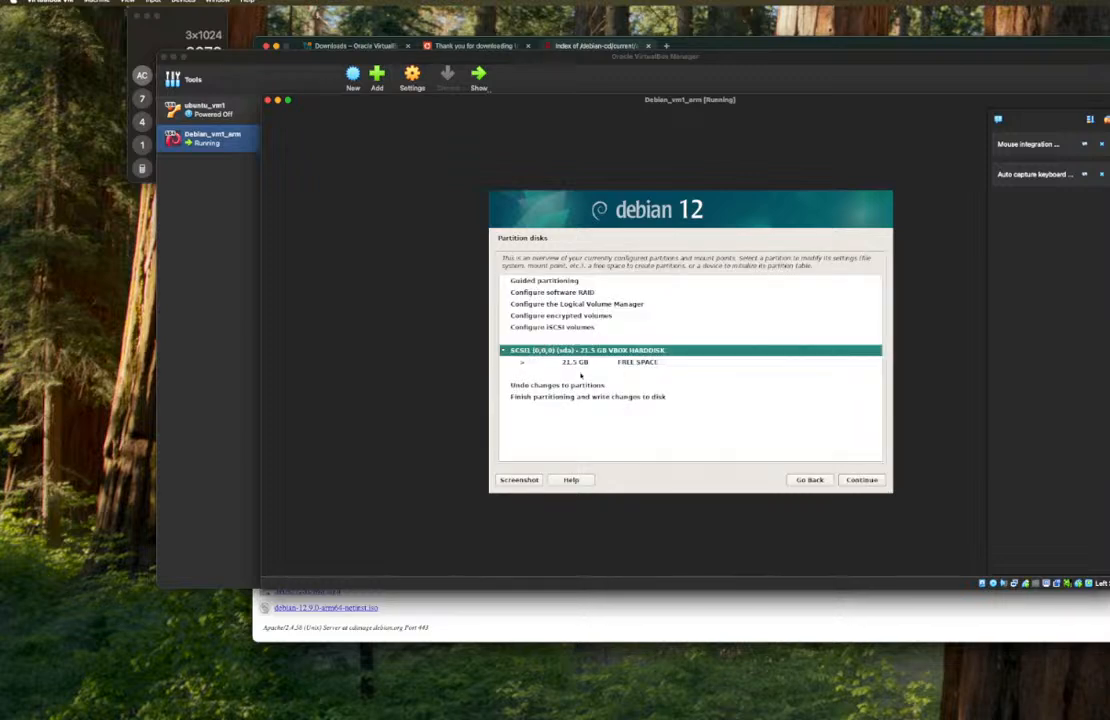
# - Apply guided partitioning of the entire VBOX HARDDISK with a single ext4 root partition and swap
pyautogui.click(522, 362)
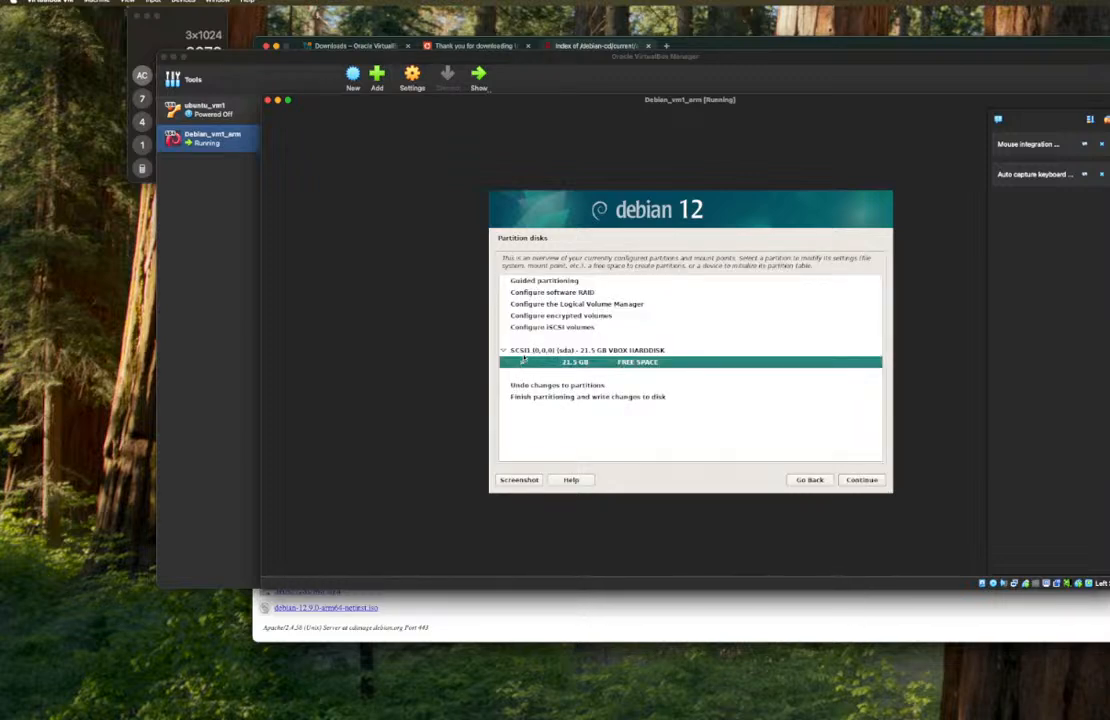
pyautogui.click(524, 351)
pyautogui.click(524, 282)
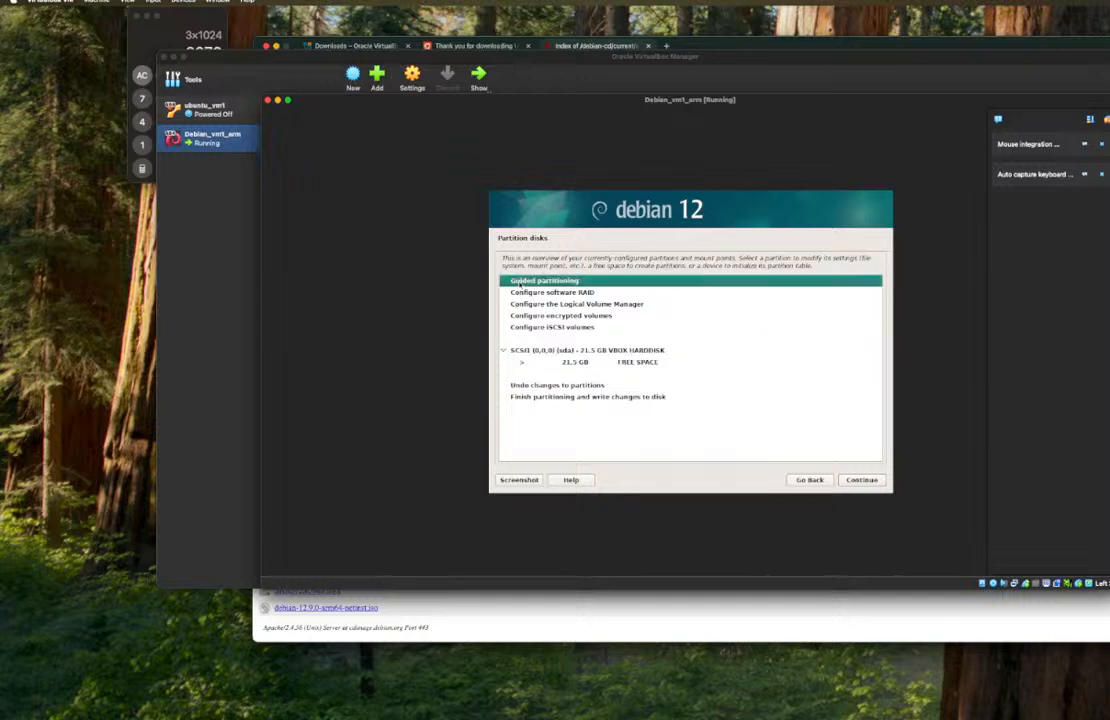
pyautogui.click(846, 480)
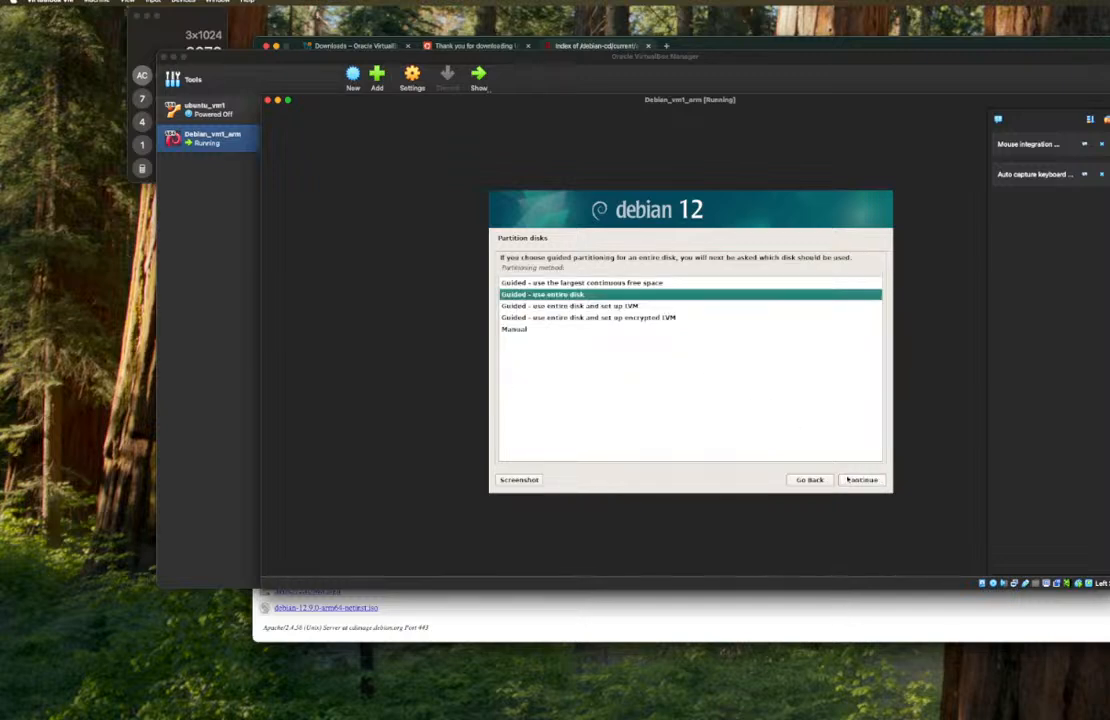
pyautogui.click(847, 480)
pyautogui.click(847, 480)
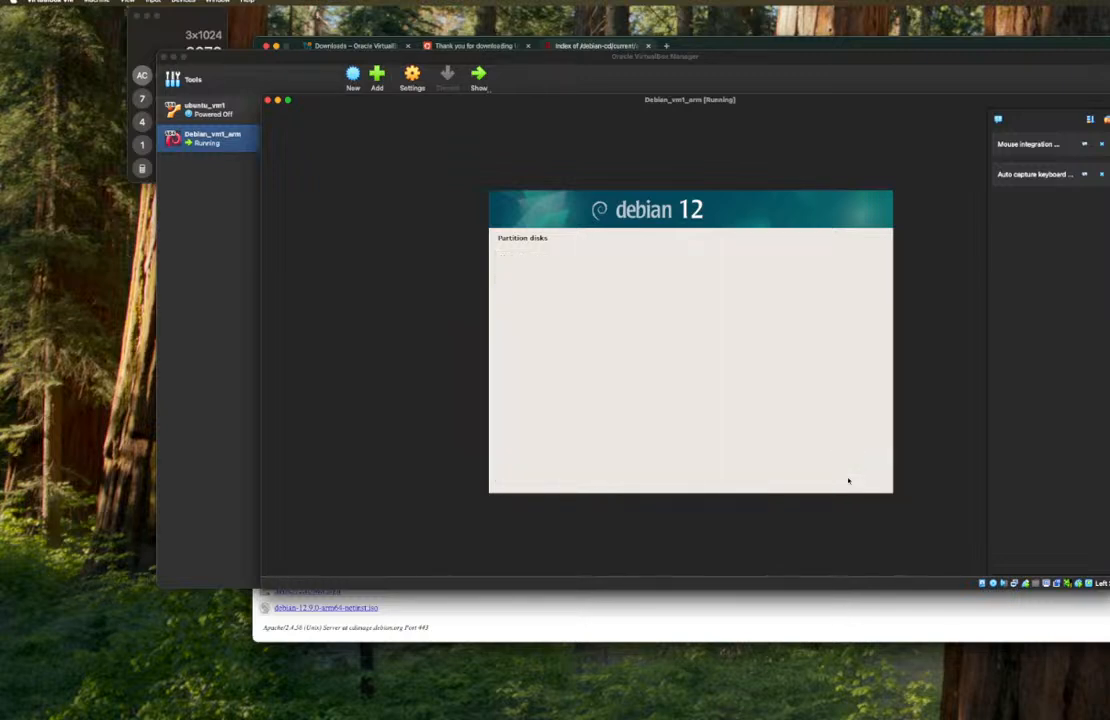
pyautogui.click(847, 480)
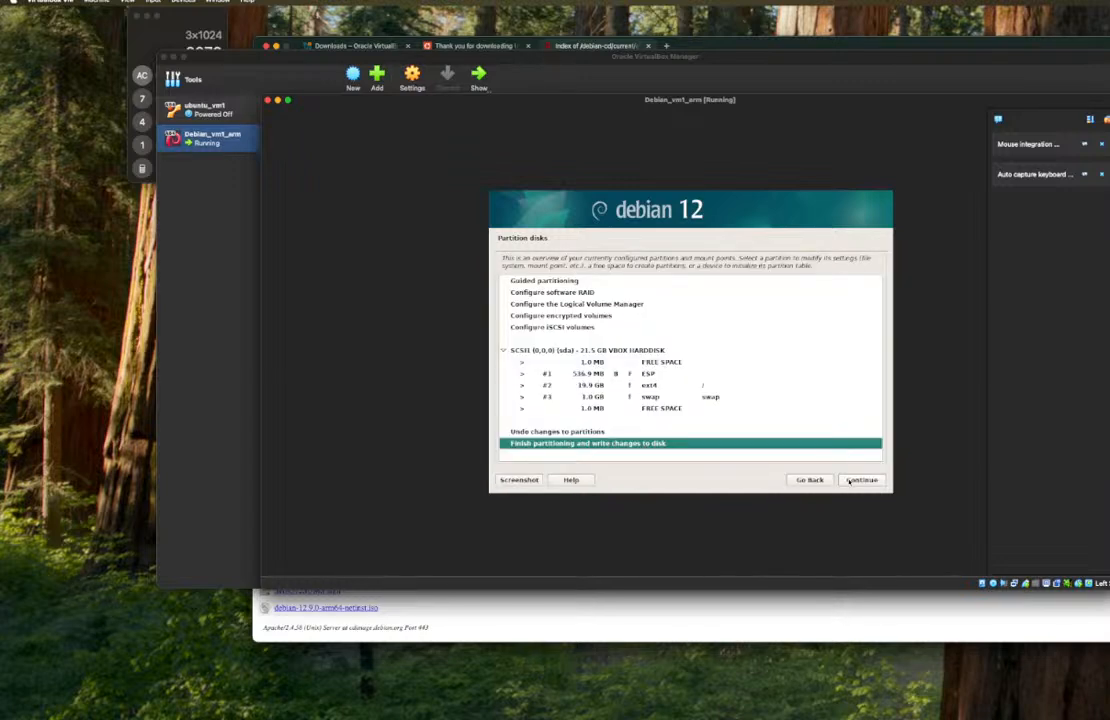
# - Finish partitioning and agree to write the changes to disk
pyautogui.click(849, 481)
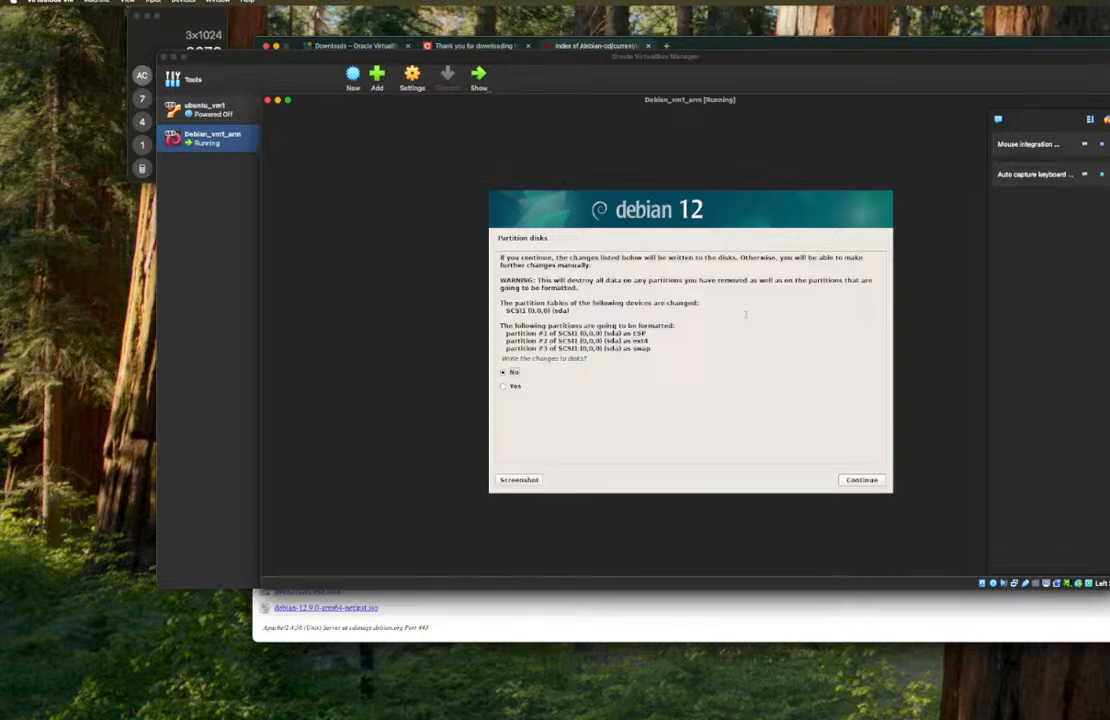
pyautogui.click(524, 388)
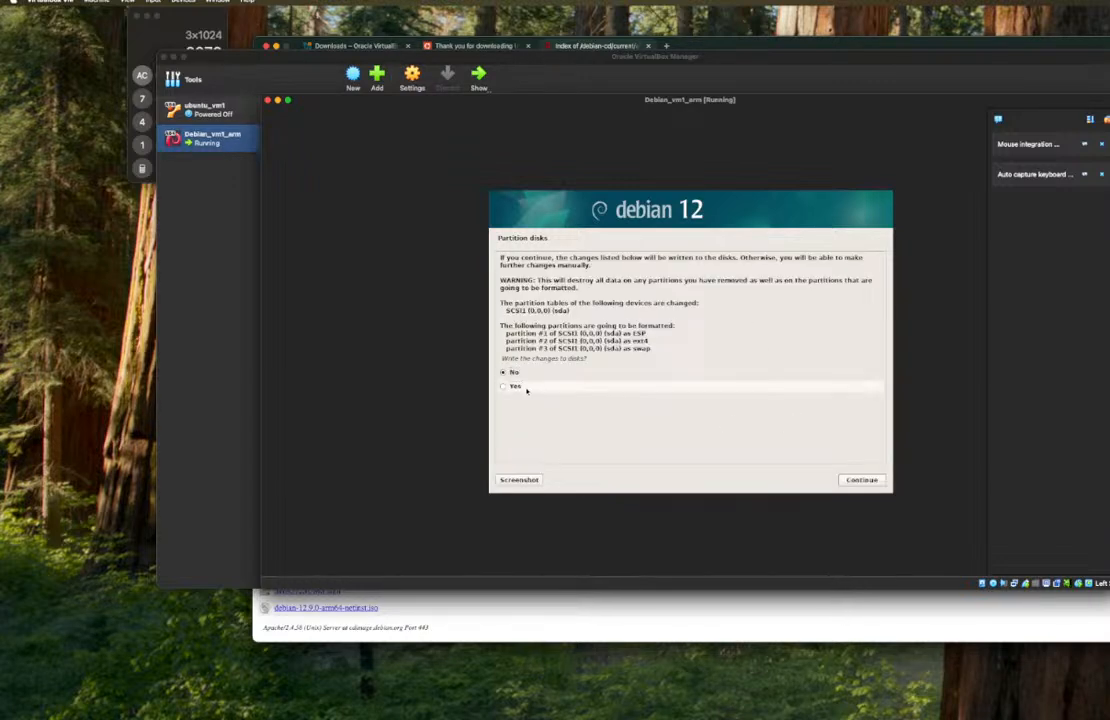
pyautogui.click(843, 480)
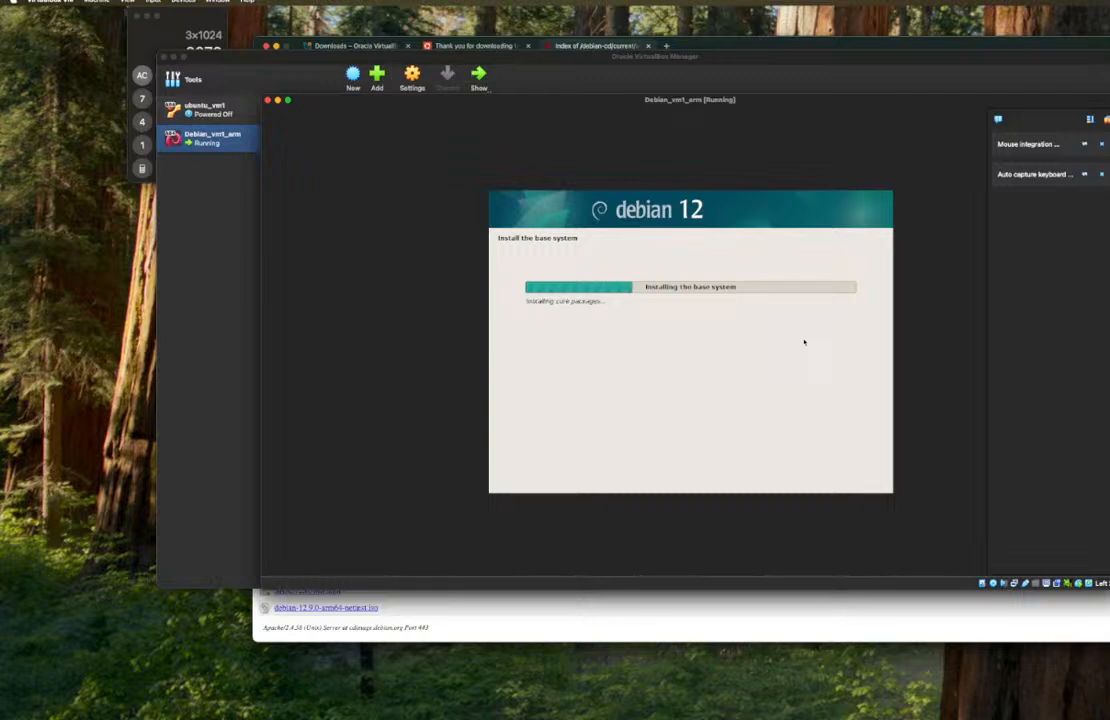
# - Rearrange the browser, Debian_vm1_arm and VirtualBox Manager windows so the manager is accessible, and dismiss the window-position error
pyautogui.press('super+Tab')
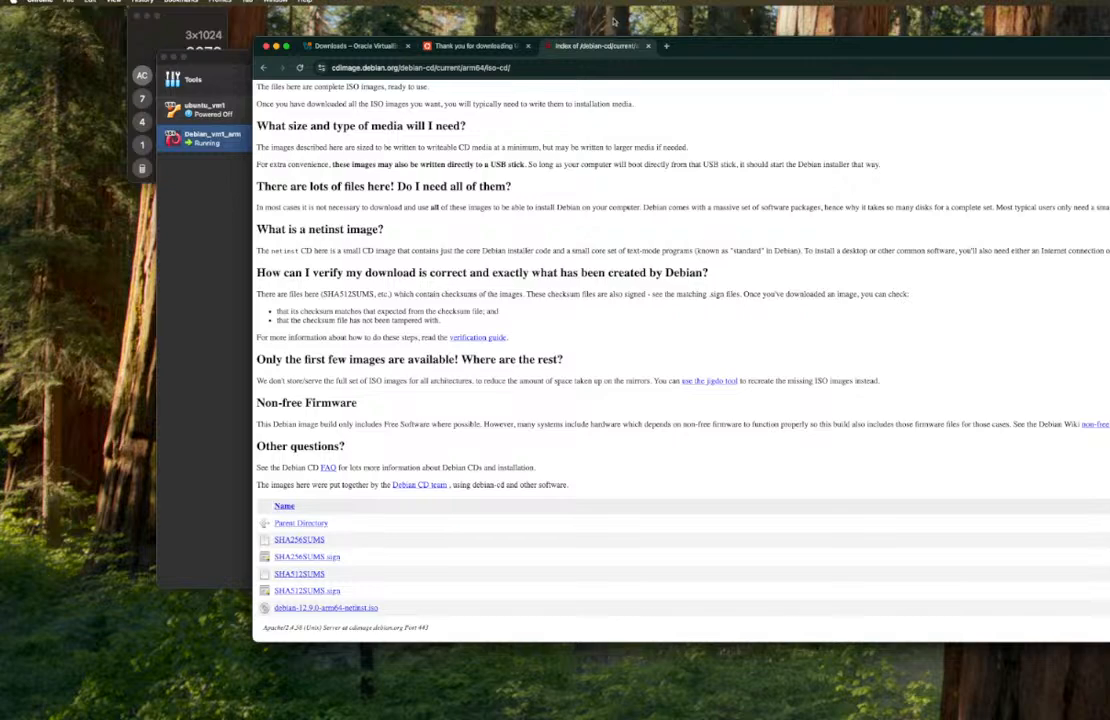
pyautogui.moveTo(695, 46); pyautogui.dragTo(893, 445)
pyautogui.click(451, 260)
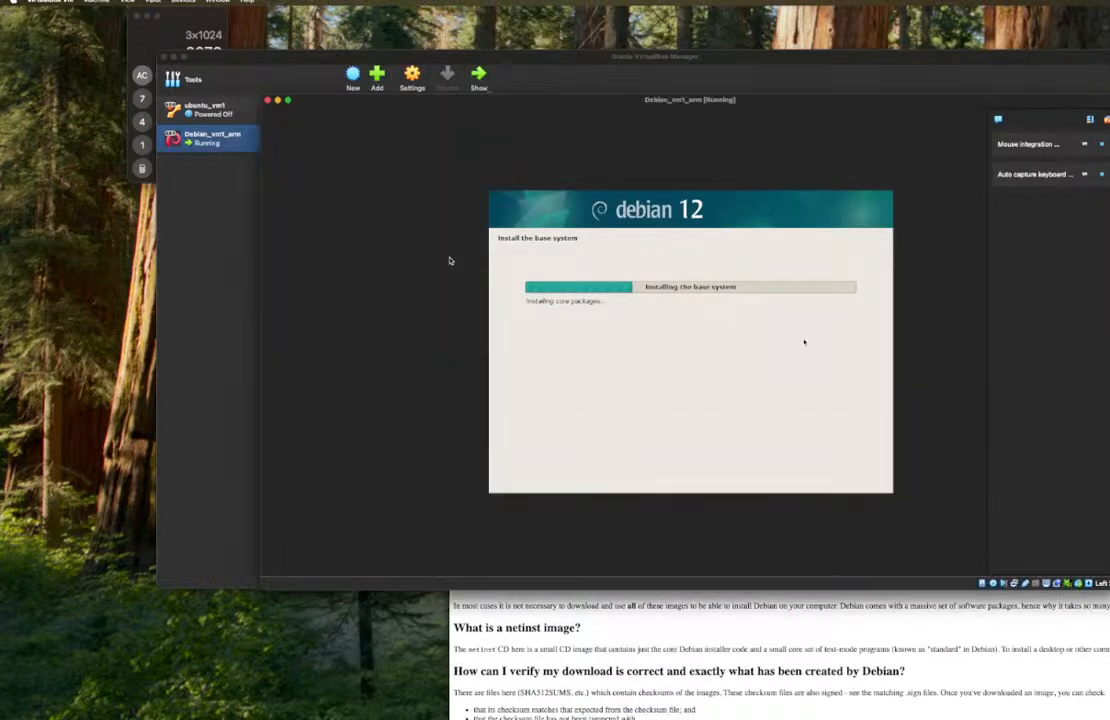
pyautogui.moveTo(678, 50); pyautogui.dragTo(685, 246)
pyautogui.moveTo(652, 111); pyautogui.dragTo(756, 8)
pyautogui.click(793, 601)
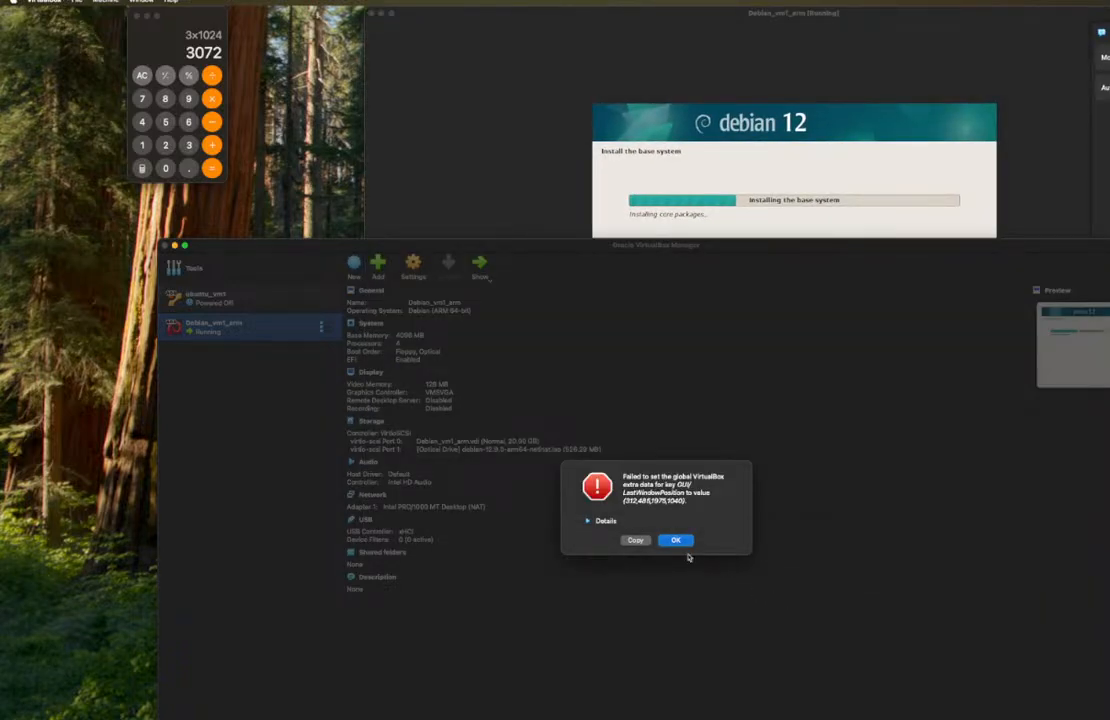
pyautogui.click(685, 546)
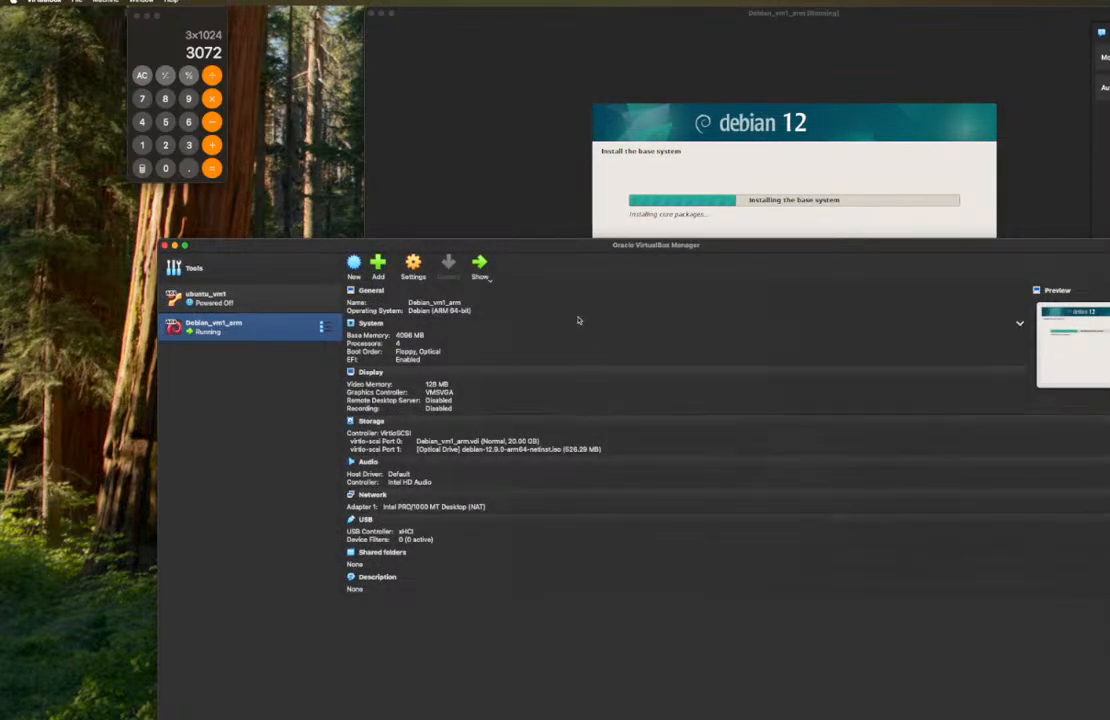
# - Try to move ubuntu_vm1's optical drive to virtio-scsi Port 48 and browse the Downloads folder for another disk image
pyautogui.press('Up')
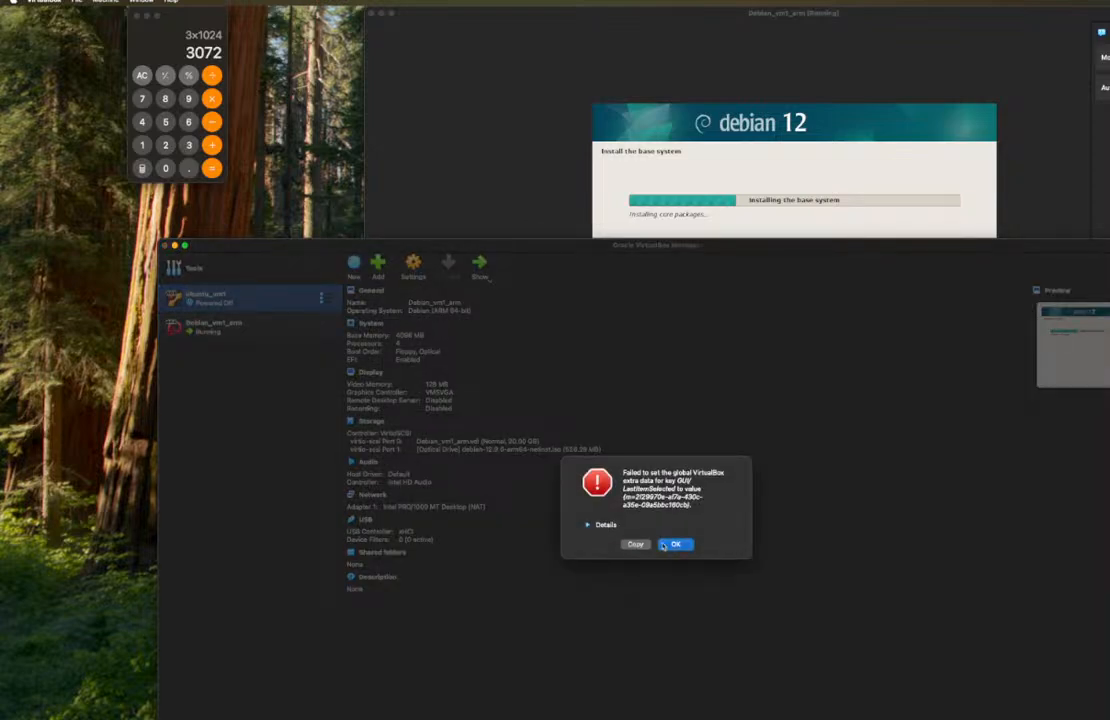
pyautogui.click(663, 541)
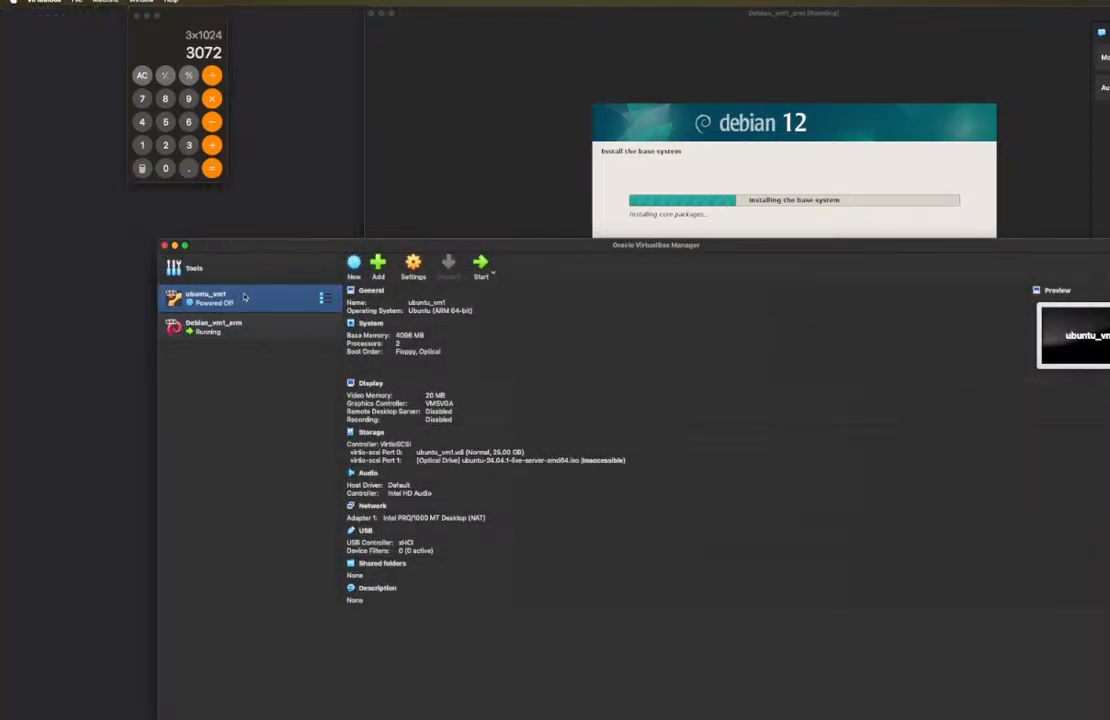
pyautogui.click(413, 268)
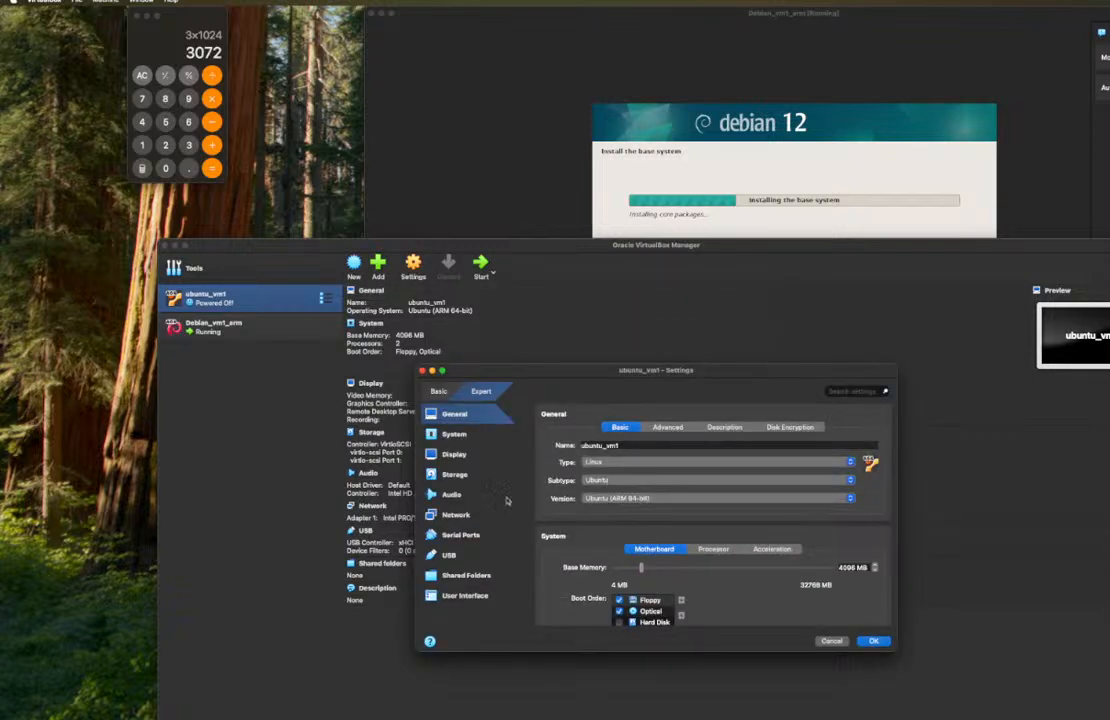
pyautogui.click(458, 474)
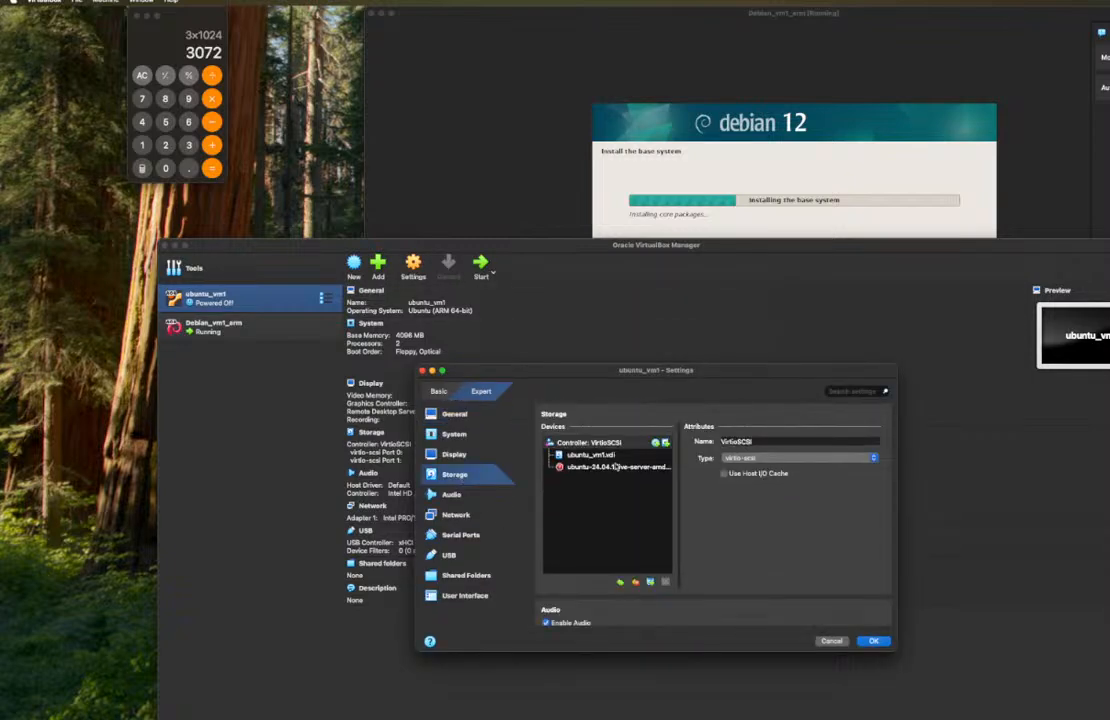
pyautogui.click(617, 467)
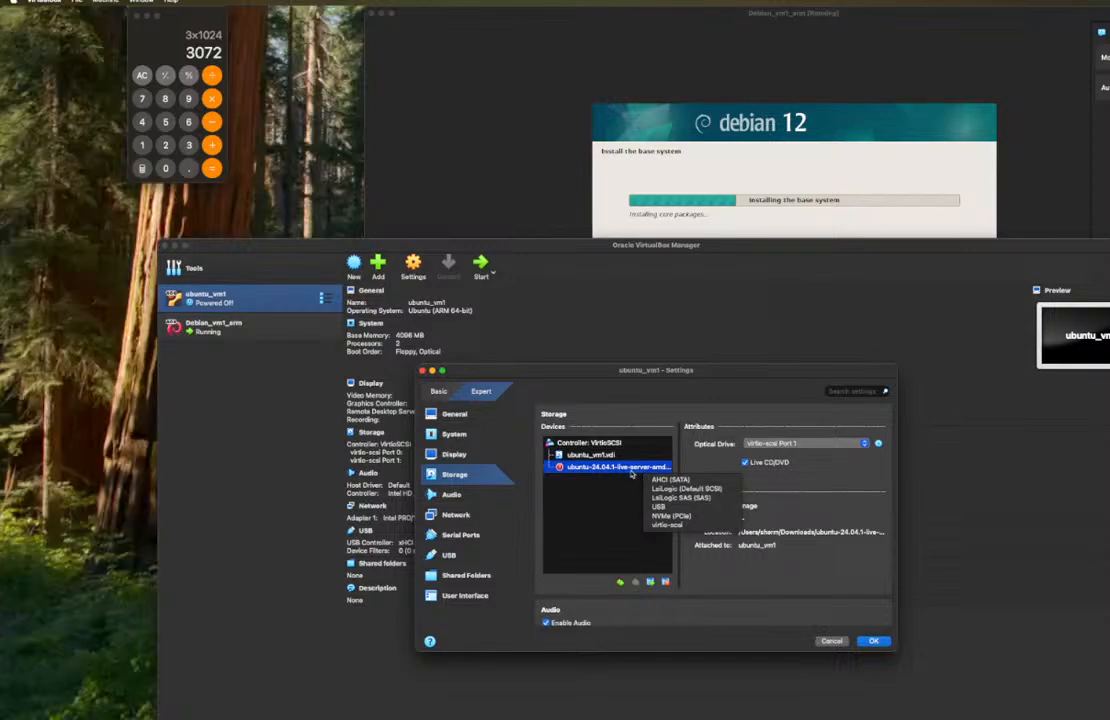
pyautogui.click(830, 442)
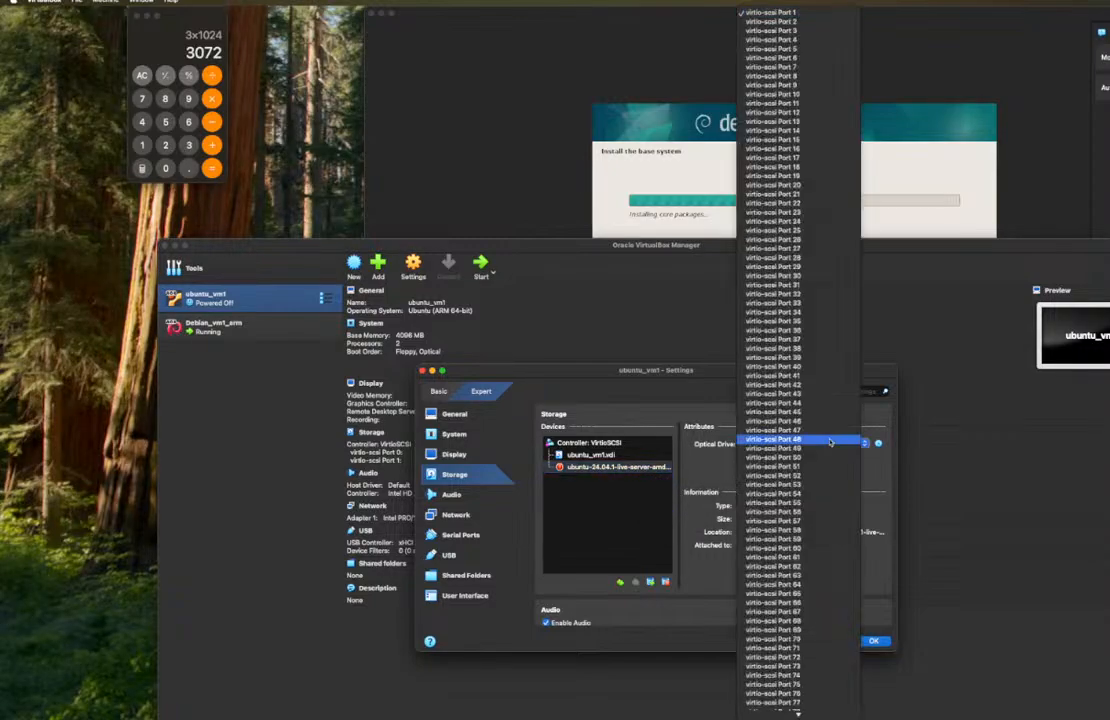
pyautogui.click(830, 442)
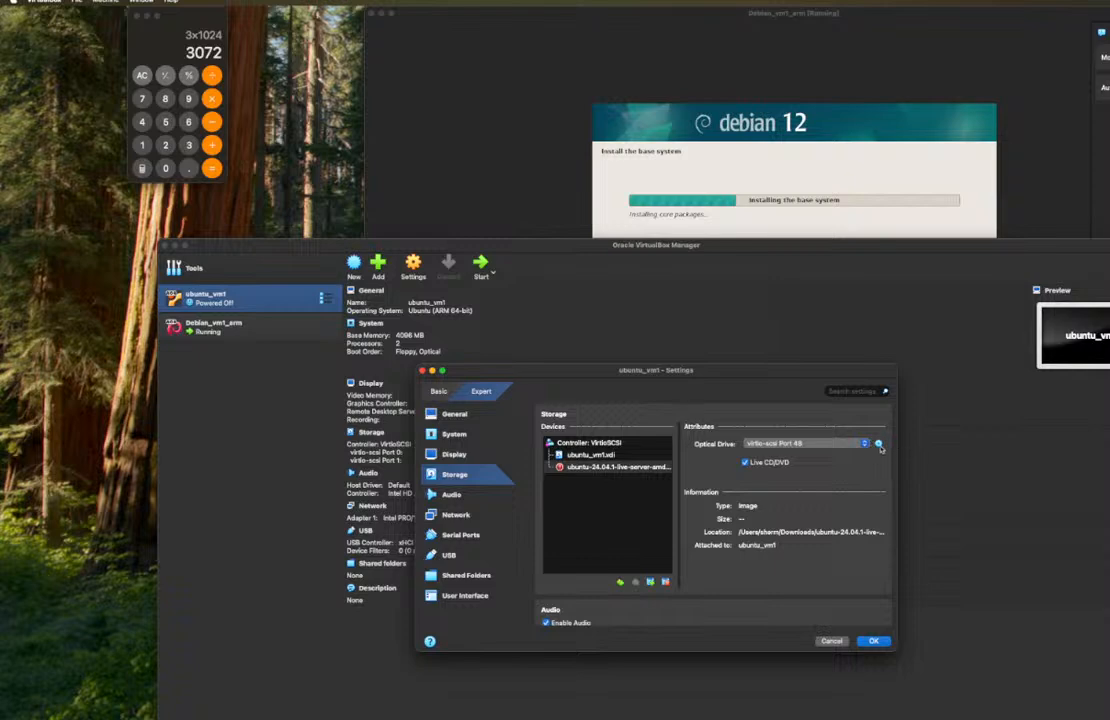
pyautogui.click(878, 443)
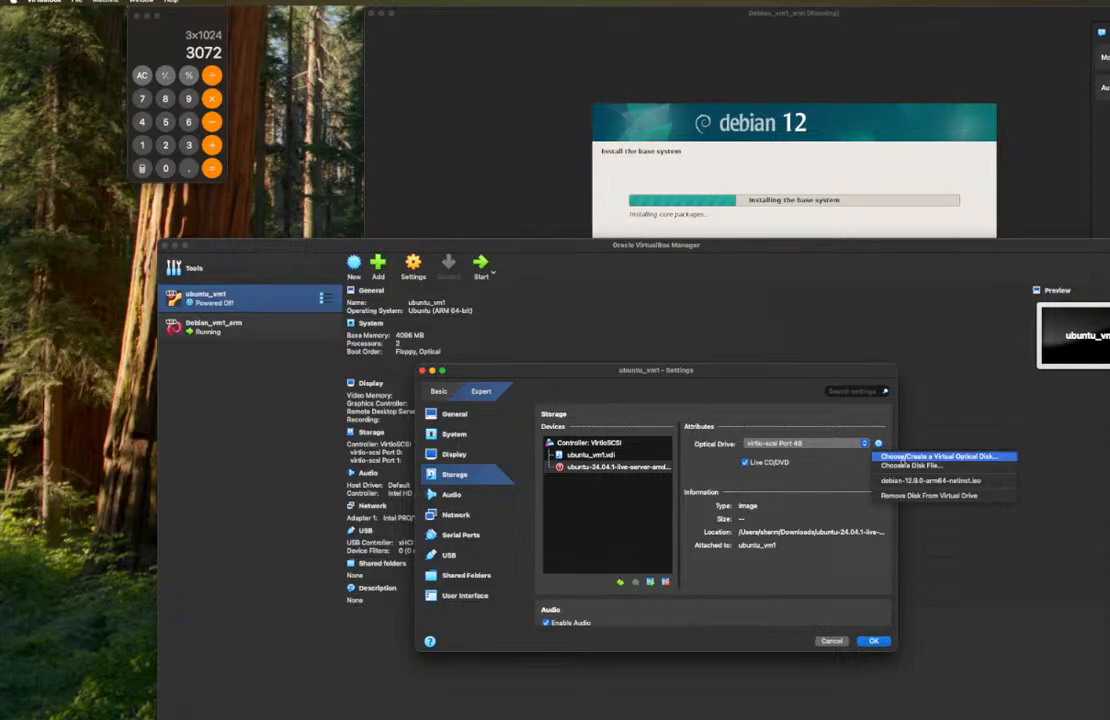
pyautogui.click(906, 466)
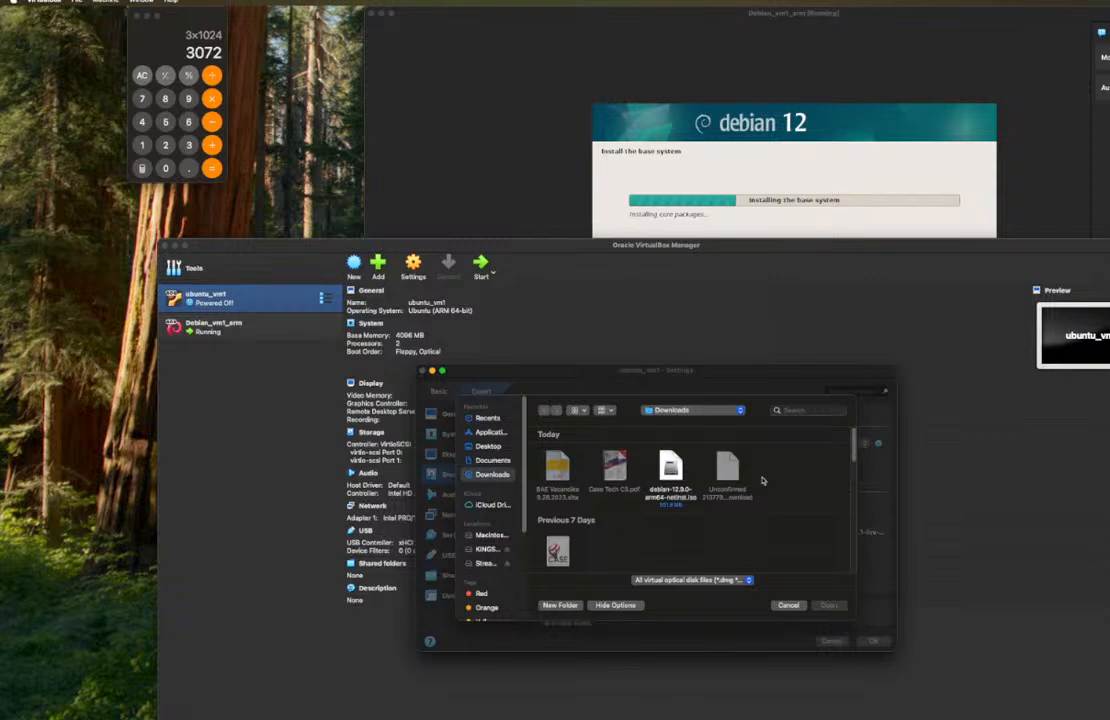
pyautogui.press('super+Tab')
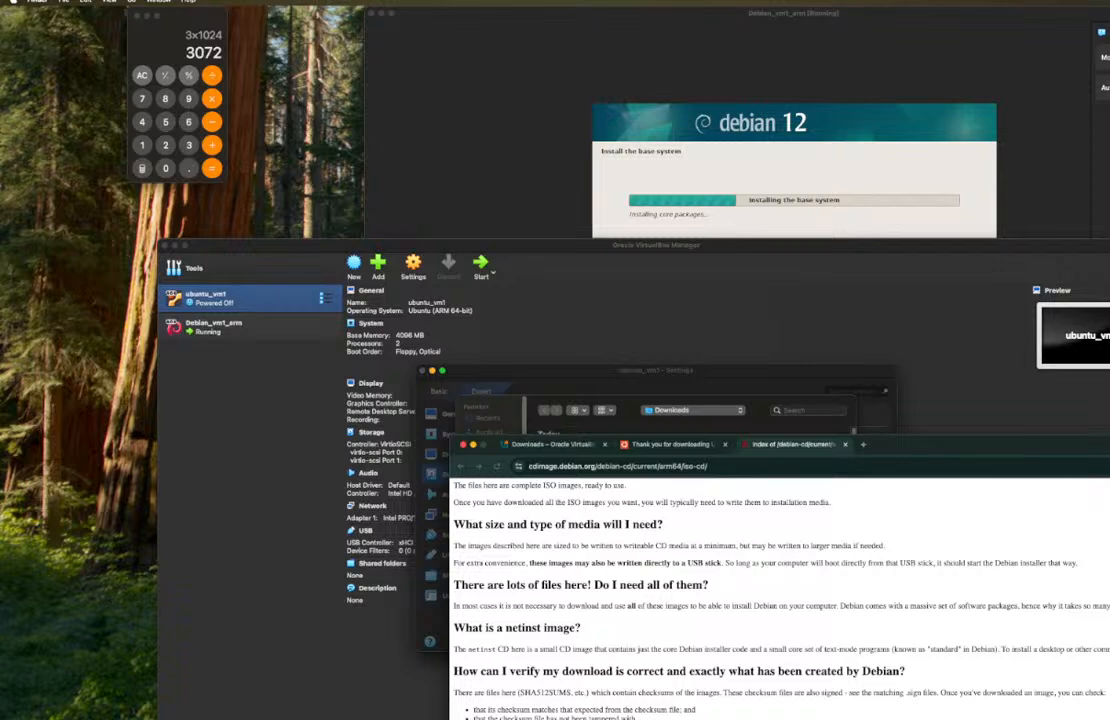
pyautogui.press('super+BackSpace')
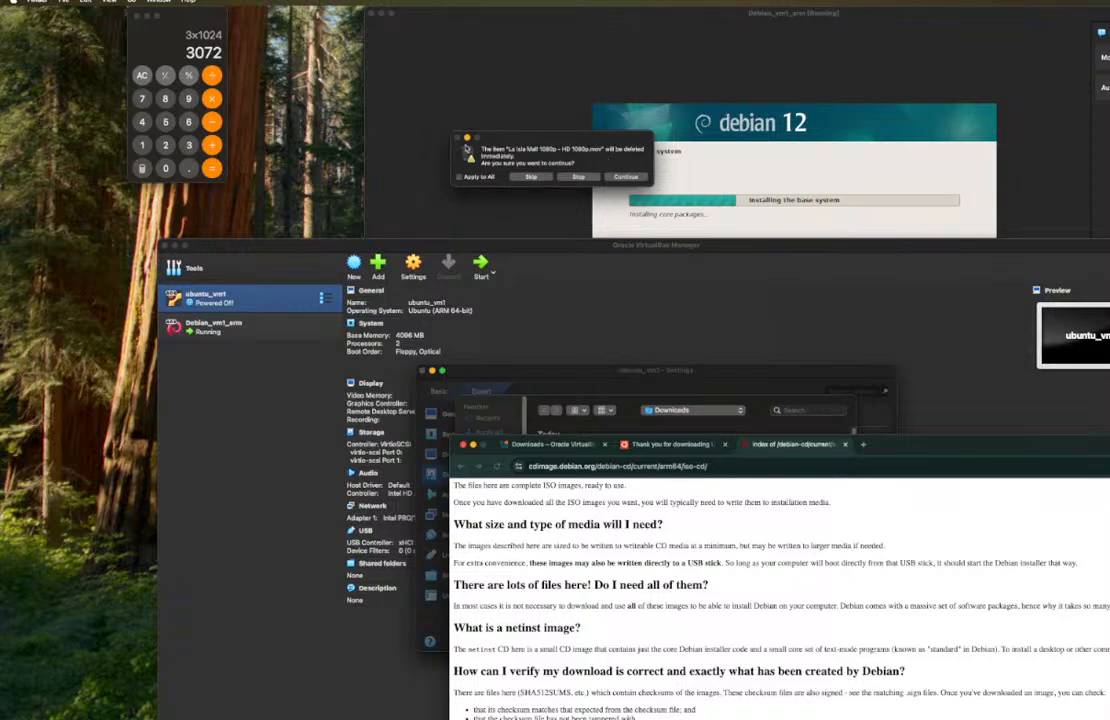
pyautogui.click(582, 177)
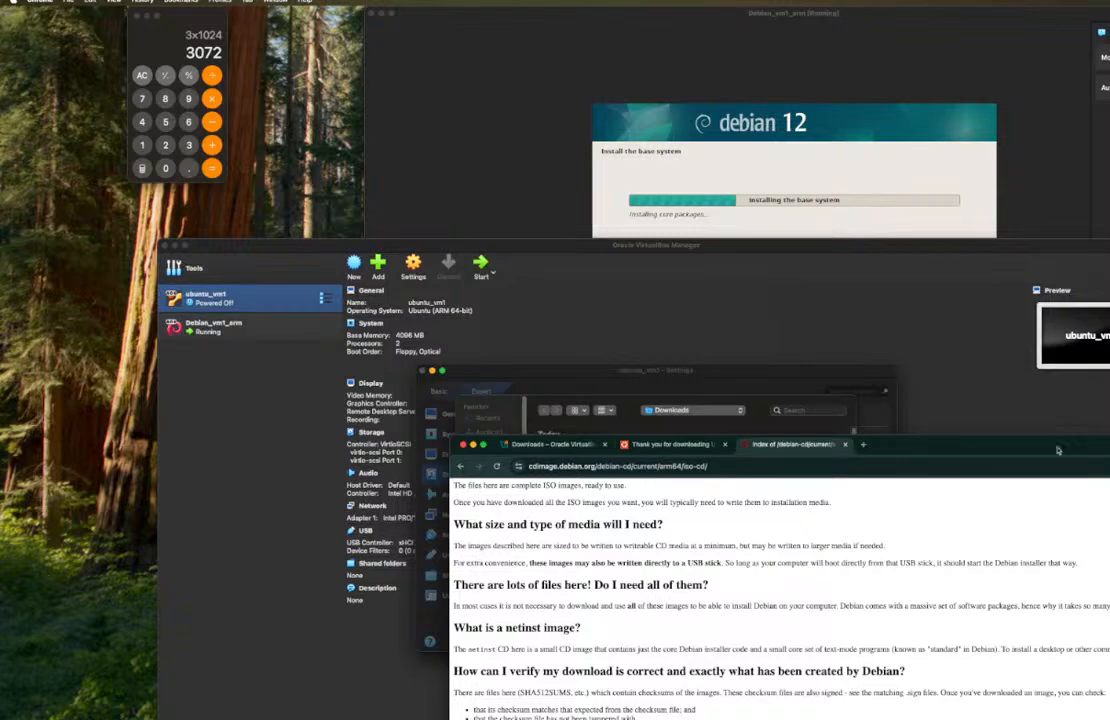
# - Move the browser window clear and look over the Ubuntu Desktop 24.04.1 LTS download page
pyautogui.moveTo(721, 455); pyautogui.dragTo(878, 124)
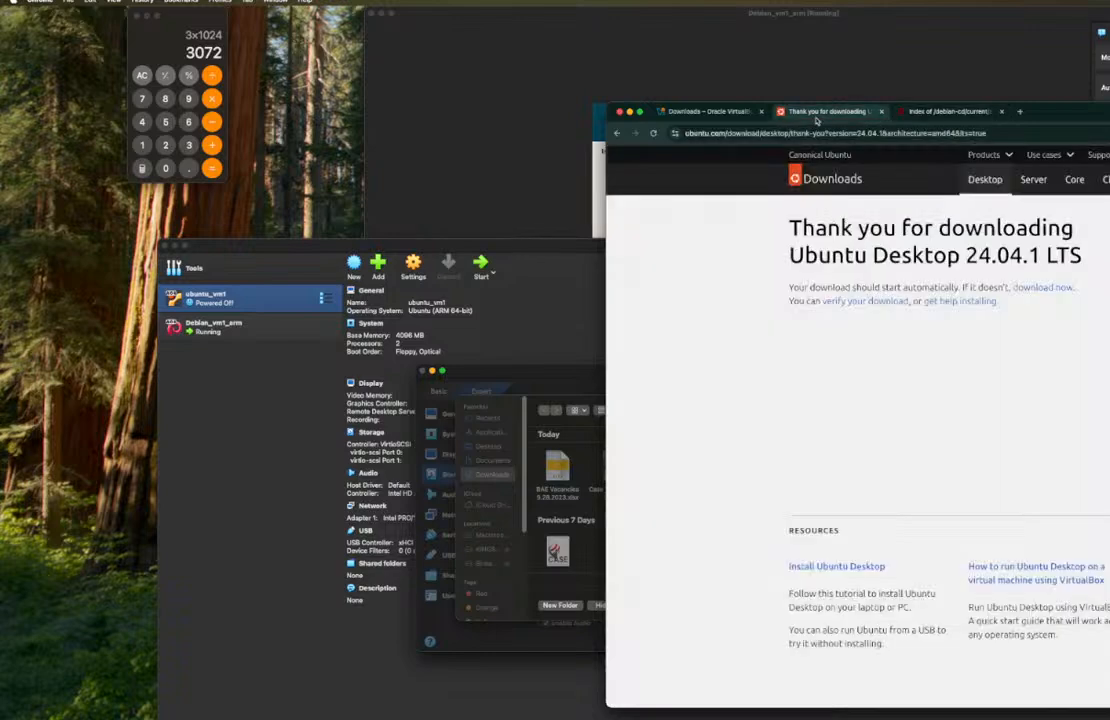
pyautogui.click(830, 111)
pyautogui.scroll(-5, 1050, 400)
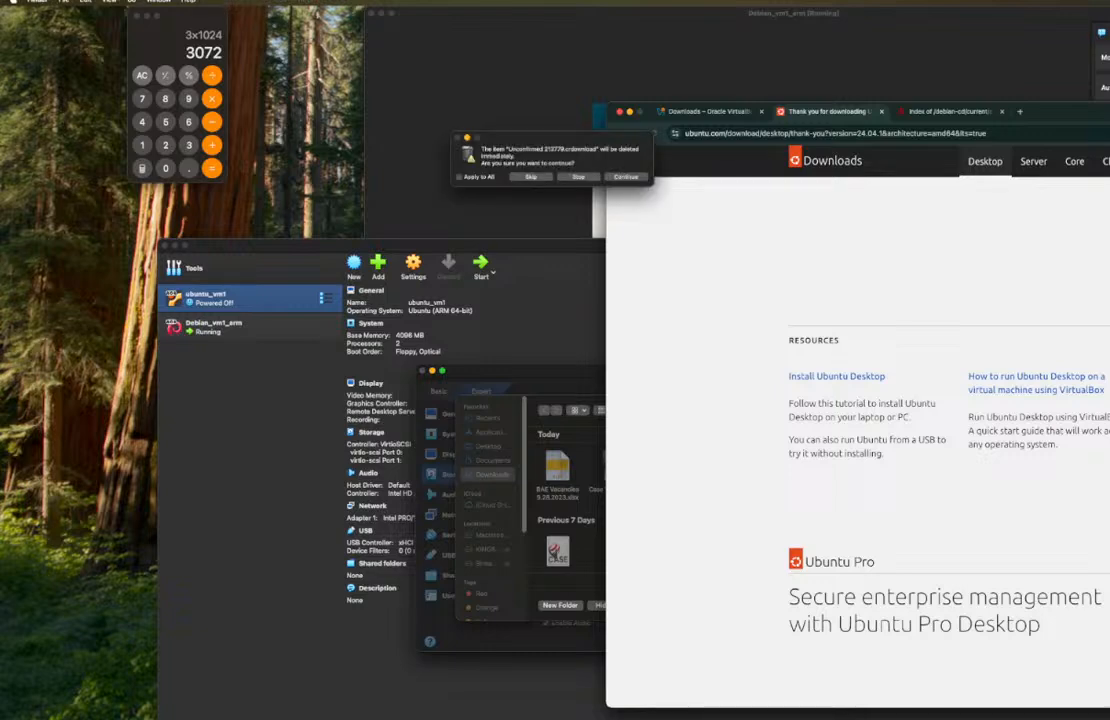
# - Empty the Trash in Finder and permanently delete the unconfirmed .crdownload file
pyautogui.press('shift+super+BackSpace')
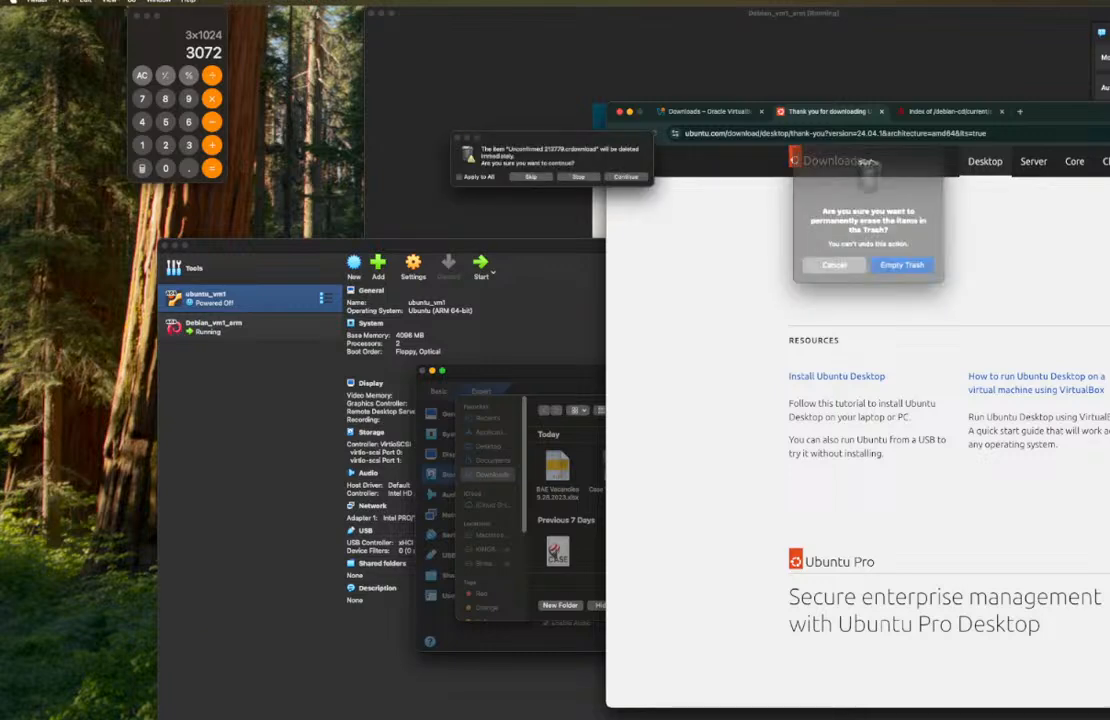
pyautogui.click(897, 259)
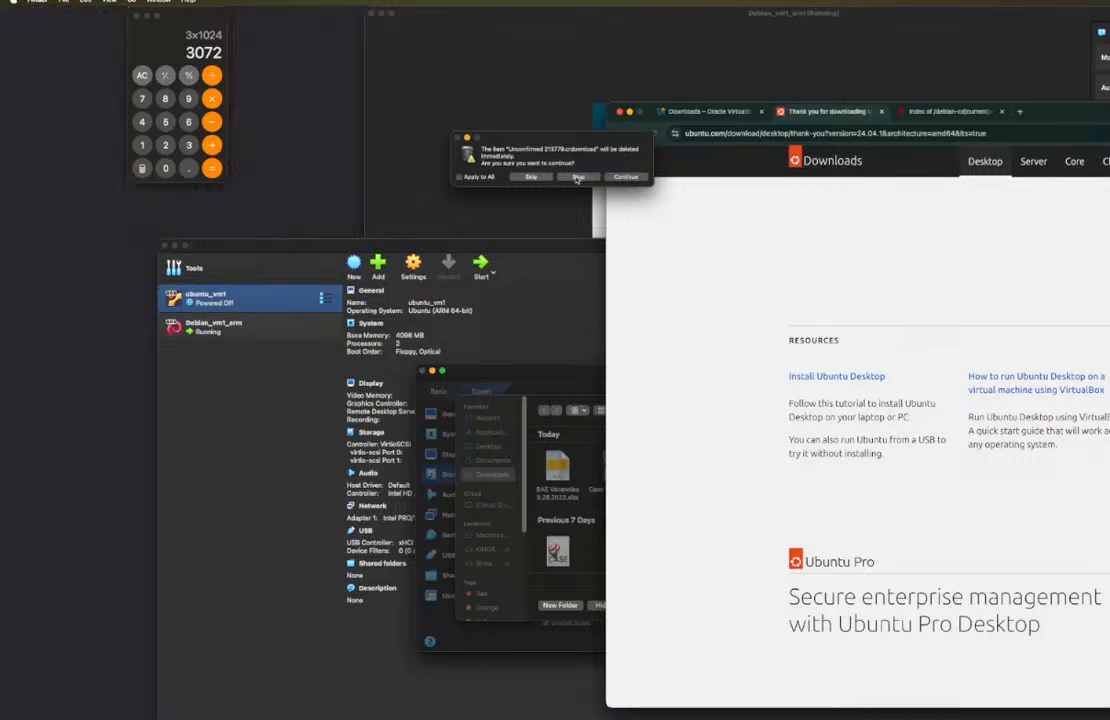
pyautogui.click(620, 177)
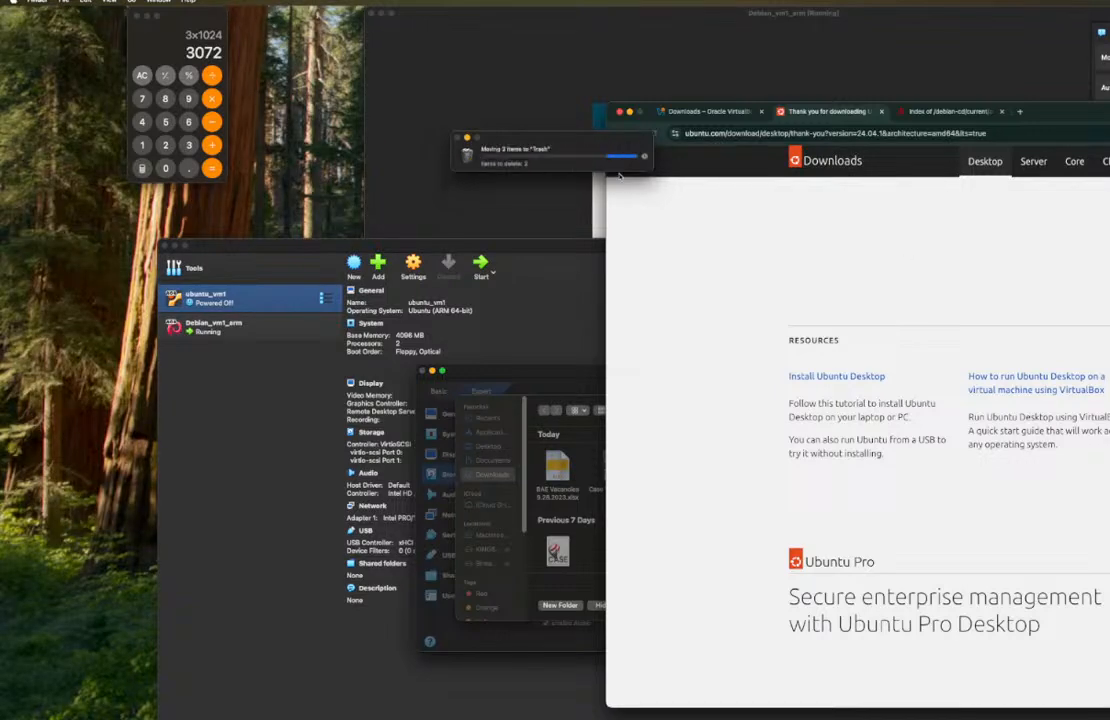
pyautogui.click(620, 177)
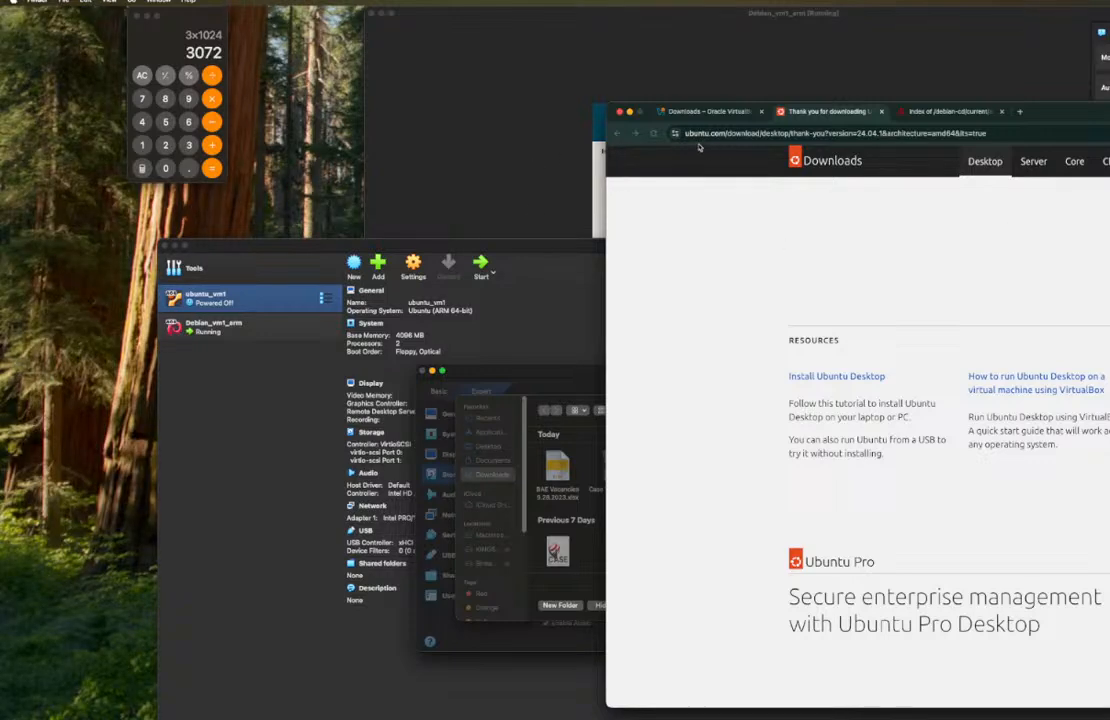
# - Return to VirtualBox Manager, cancel choosing a disk file, and discard the changed ubuntu_vm1 settings
pyautogui.click(732, 278)
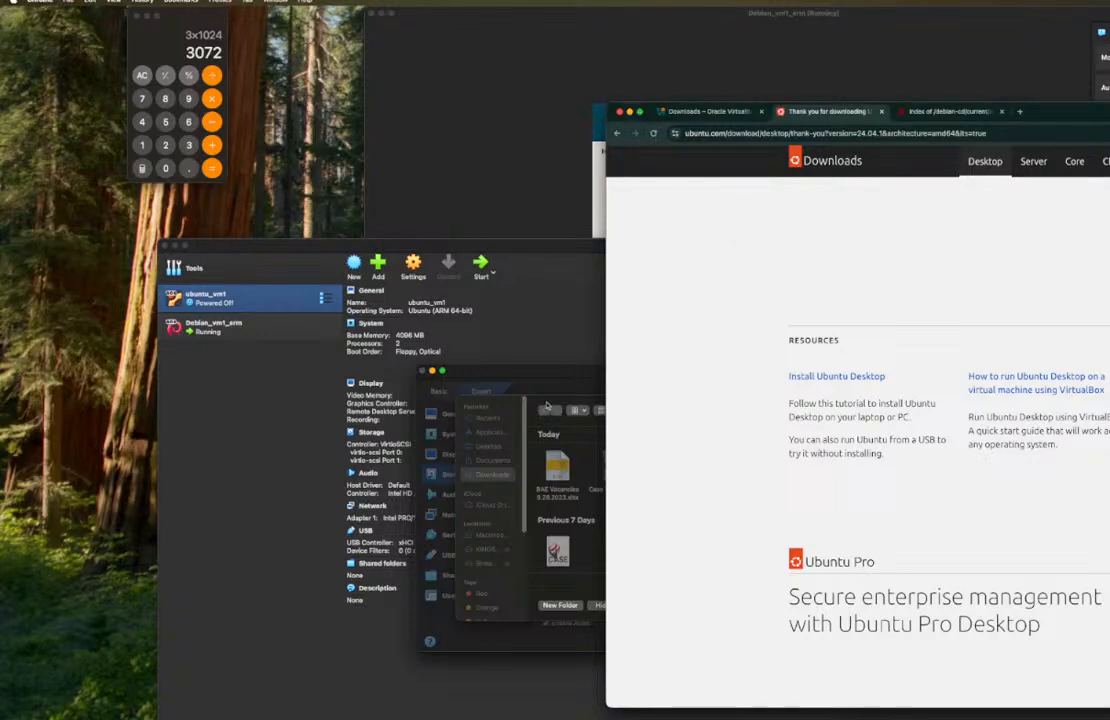
pyautogui.click(464, 253)
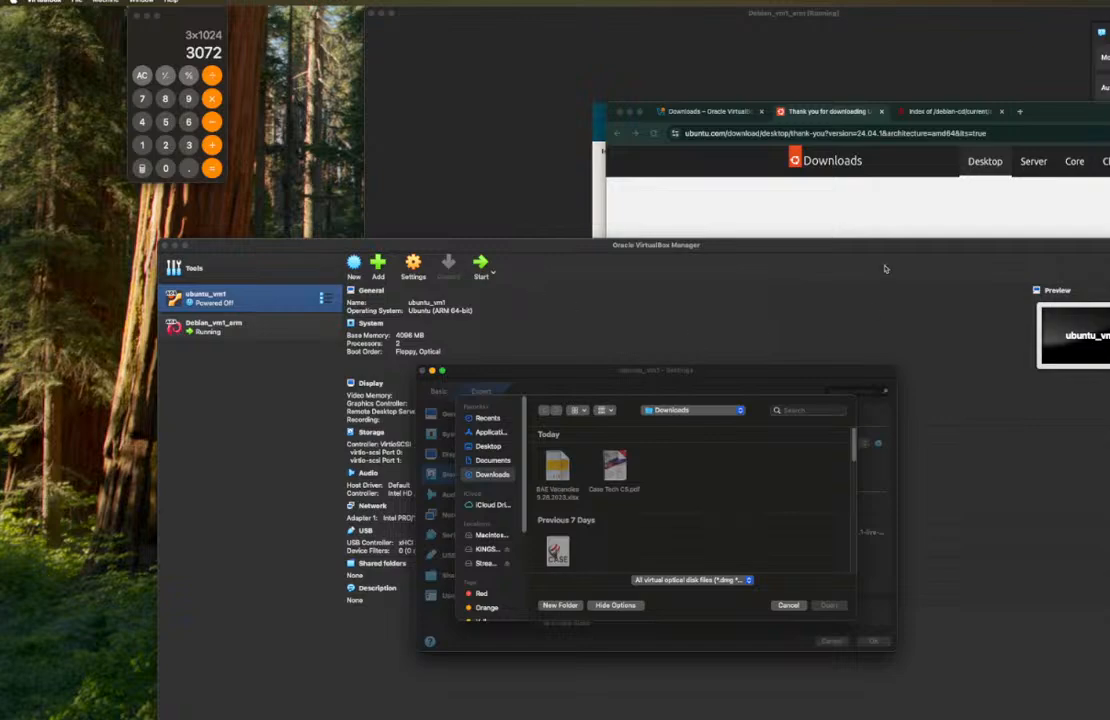
pyautogui.click(789, 605)
pyautogui.click(825, 641)
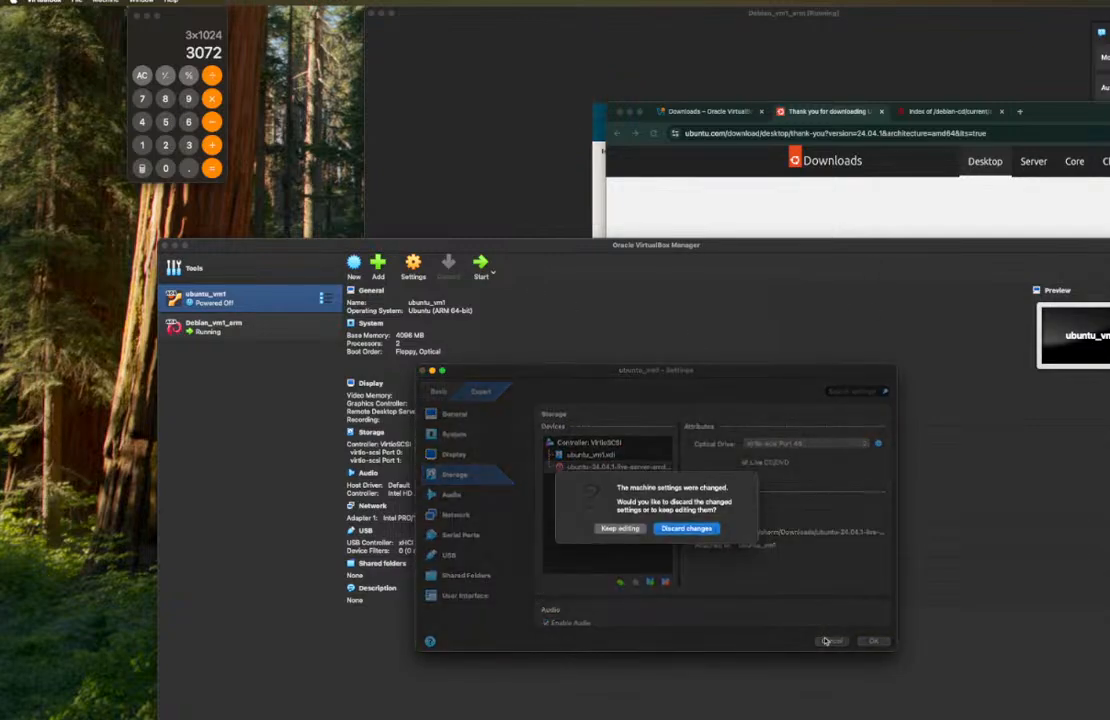
pyautogui.click(680, 527)
# - Show the Debian_vm1_arm window from the repositioned manager, and close it while keeping the machine running
pyautogui.click(275, 325)
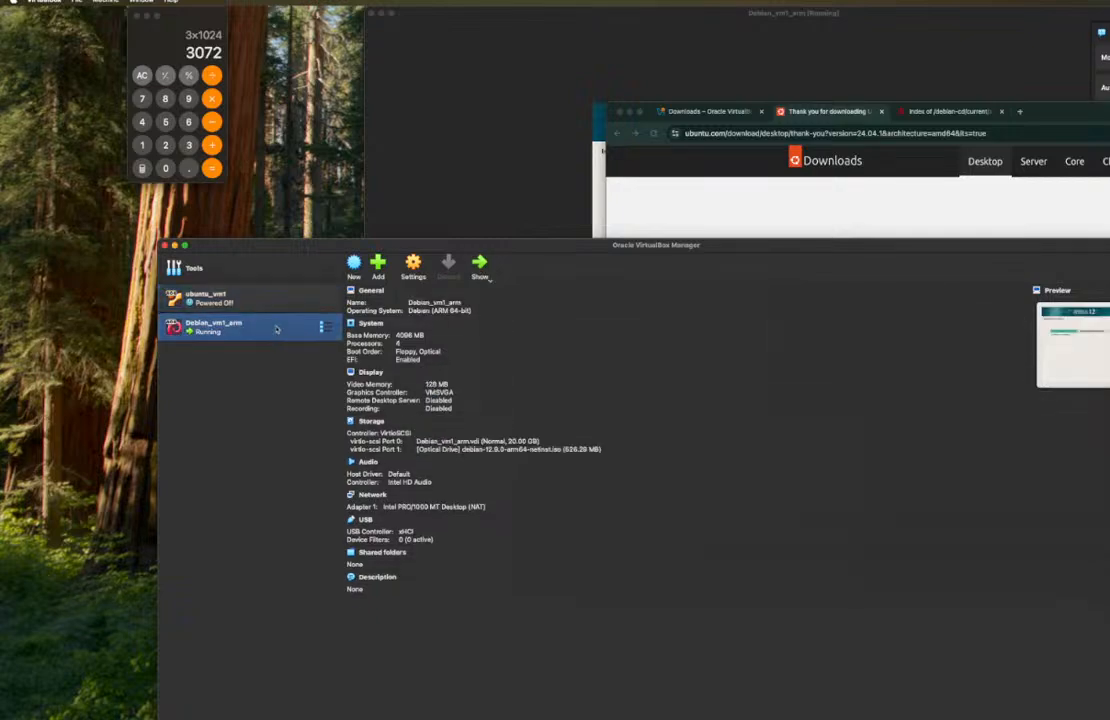
pyautogui.moveTo(497, 246); pyautogui.dragTo(443, 108)
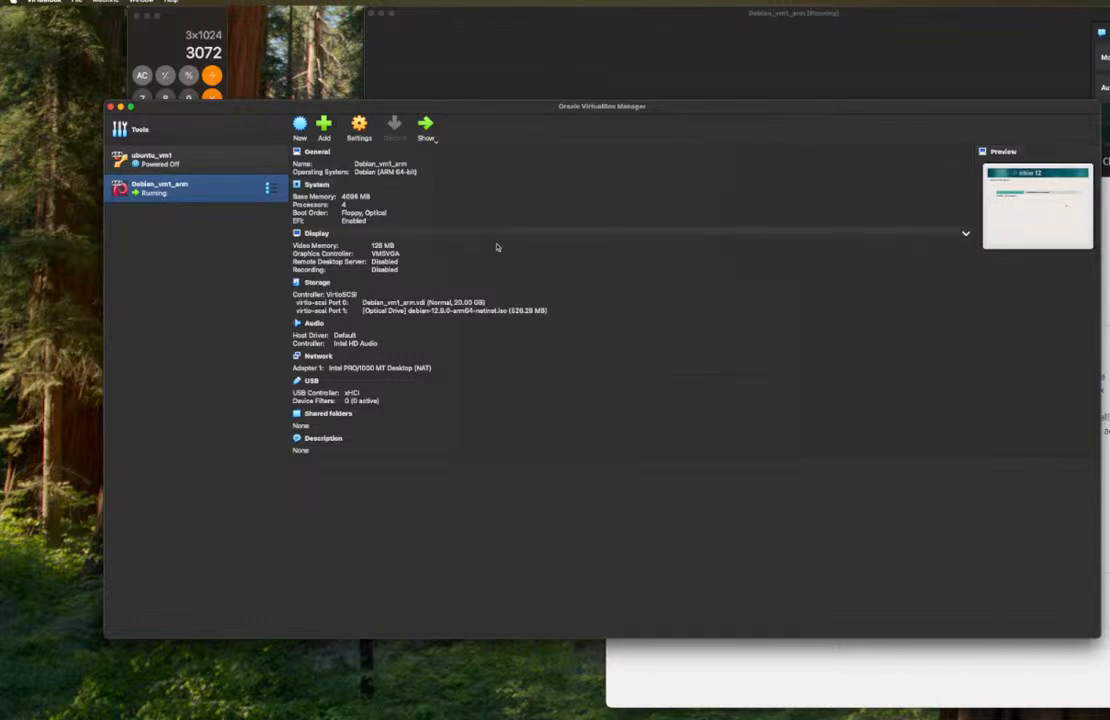
pyautogui.click(430, 140)
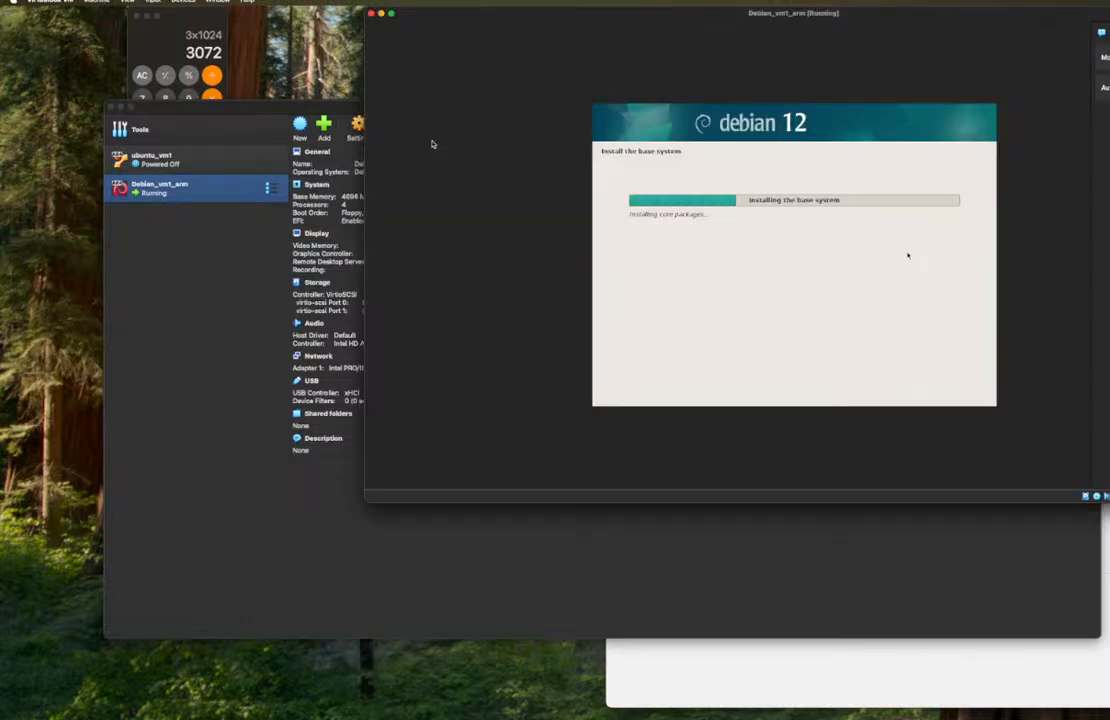
pyautogui.click(371, 13)
pyautogui.press('Return')
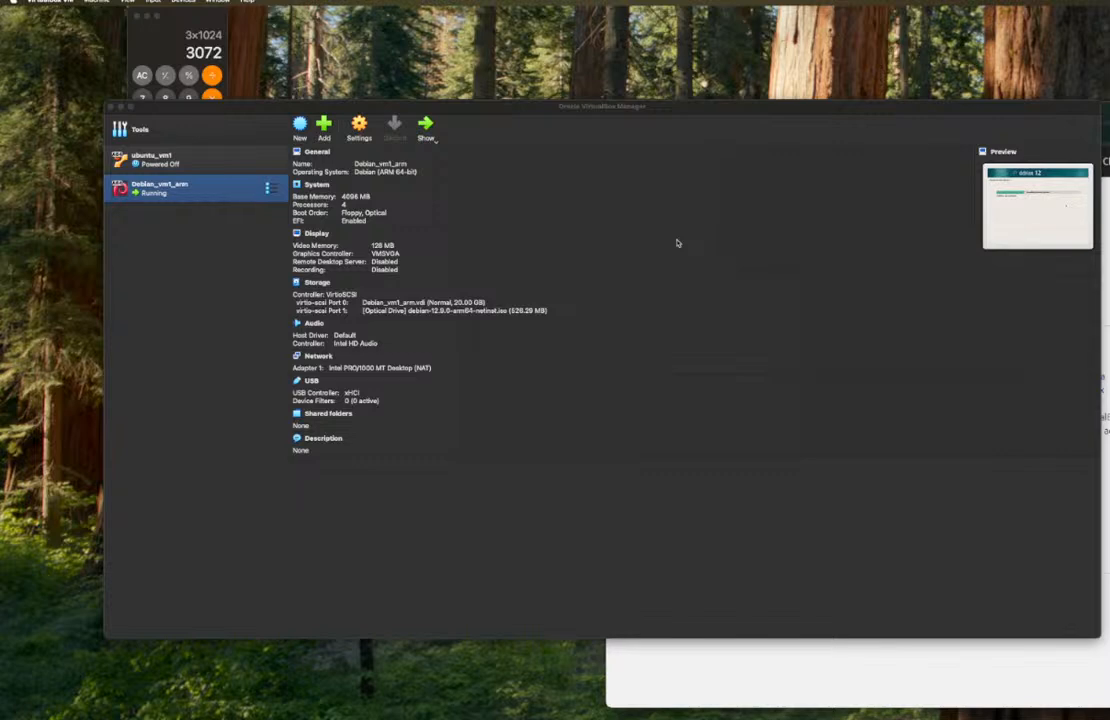
pyautogui.click(193, 152)
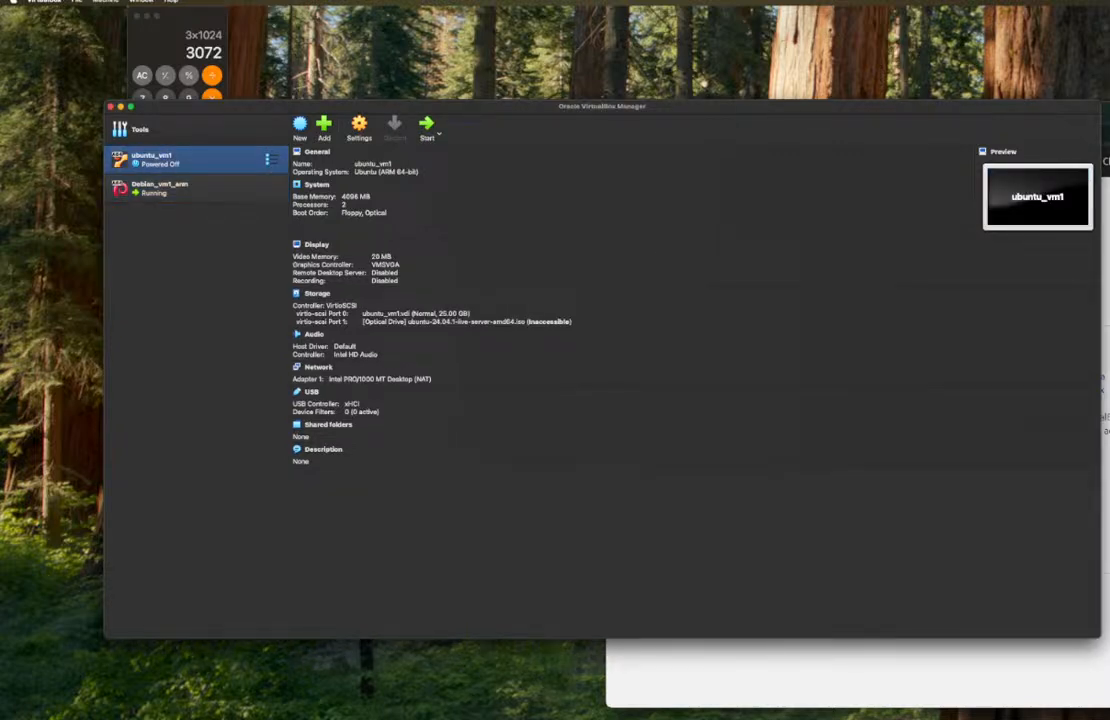
pyautogui.press('super+Tab')
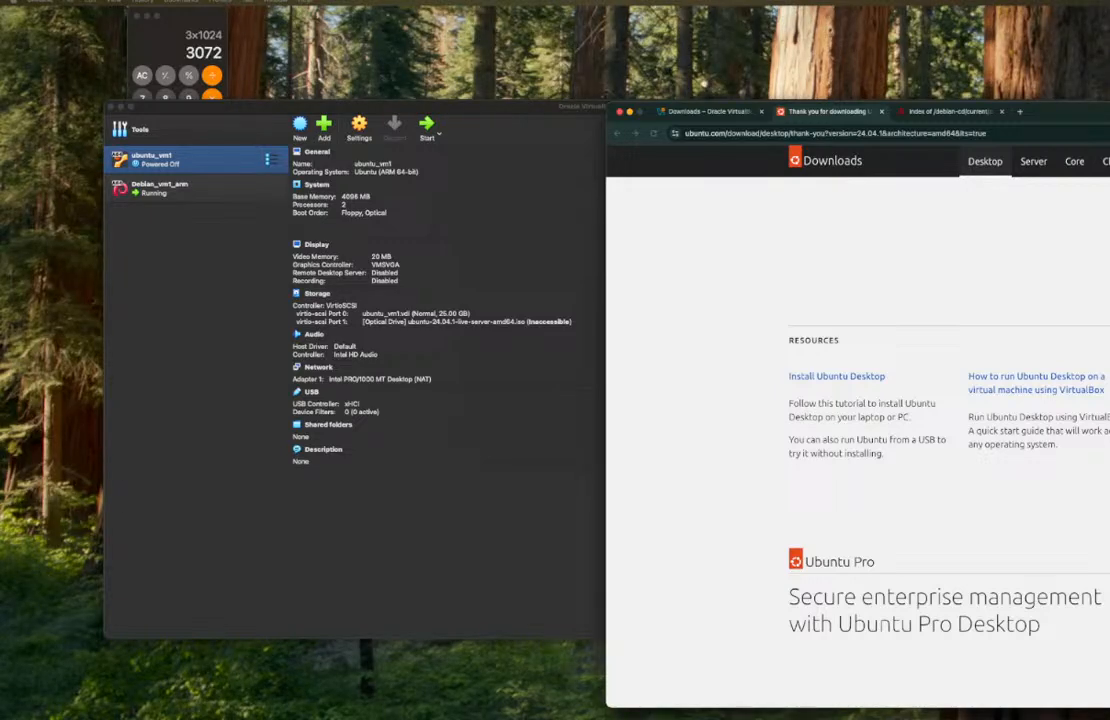
pyautogui.click(462, 109)
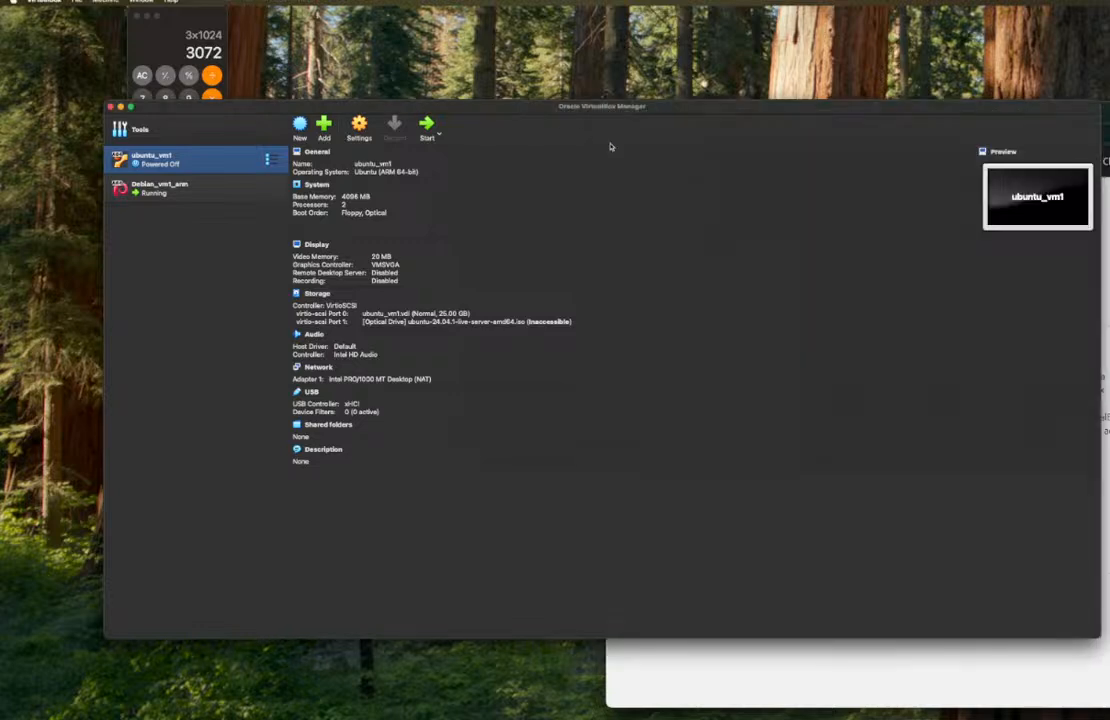
# - Show Debian_vm1_arm in full-screen mode to check the base system installation, and return it to a movable window
pyautogui.click(163, 190)
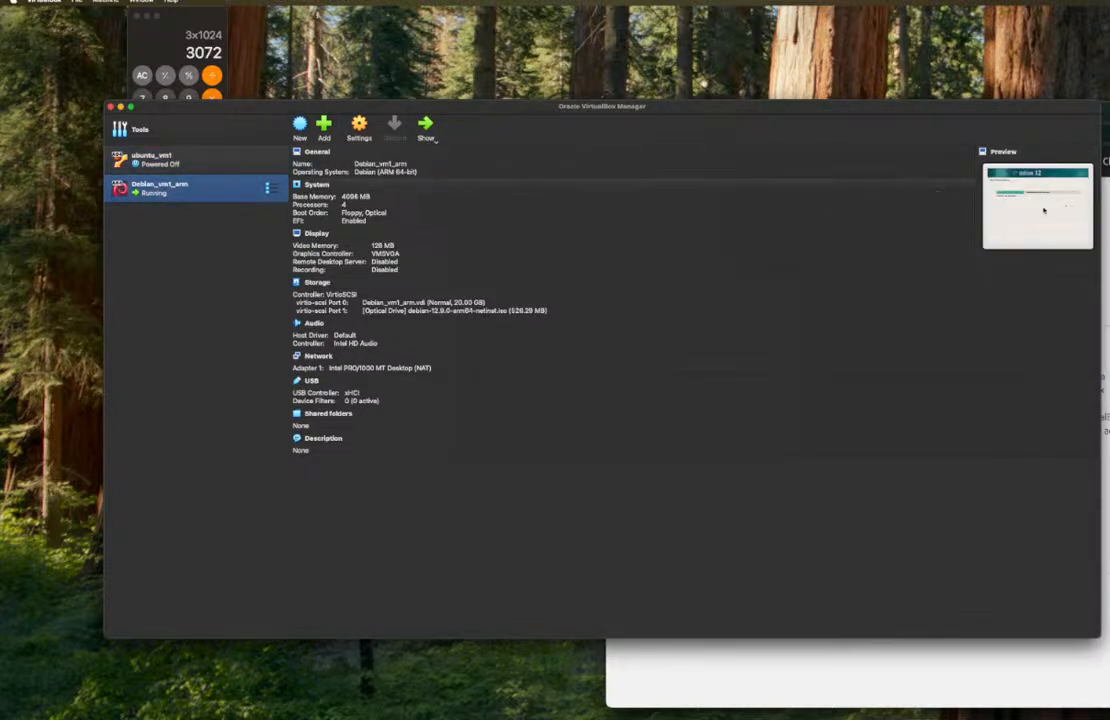
pyautogui.click(432, 141)
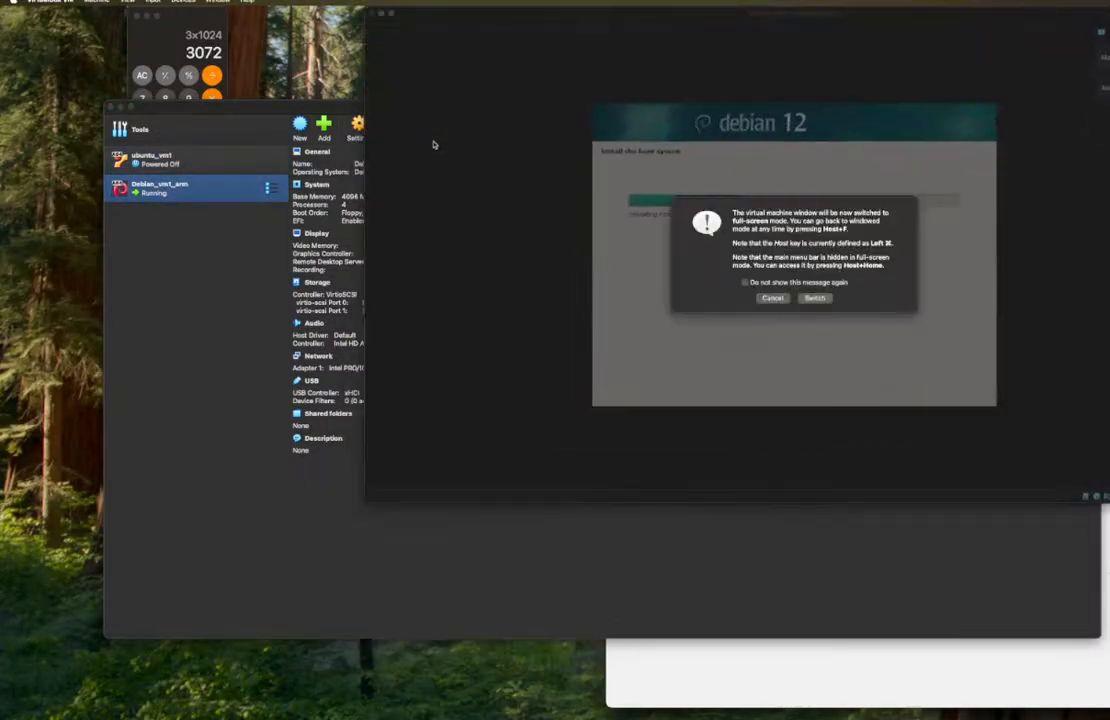
pyautogui.click(815, 298)
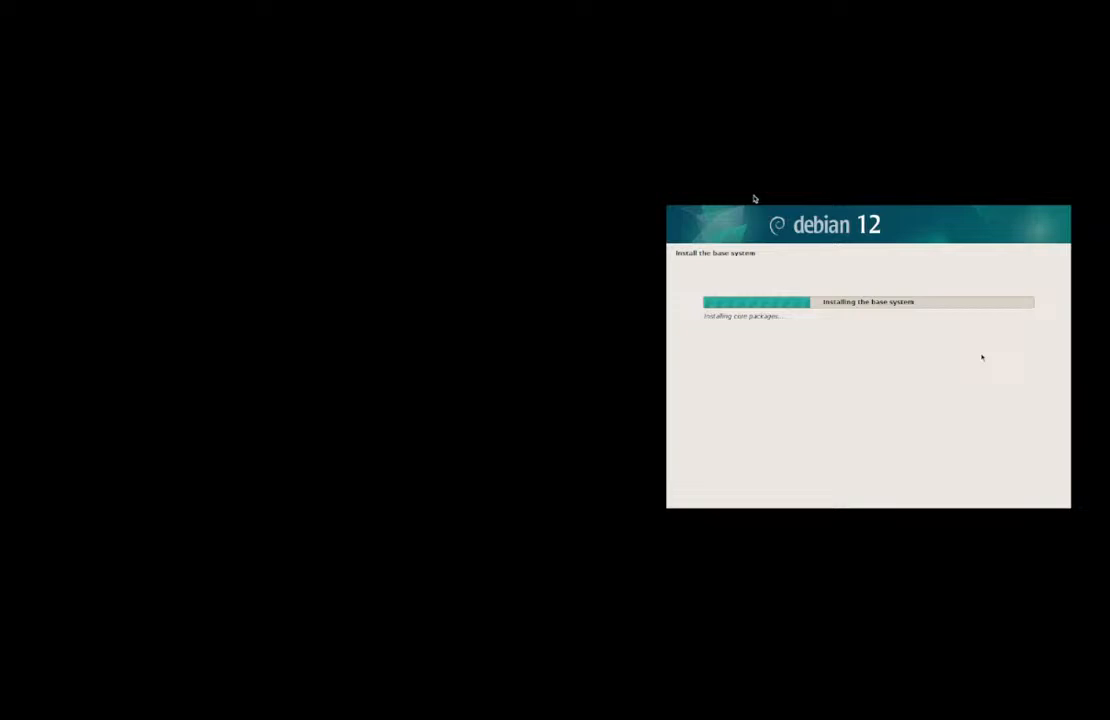
pyautogui.moveTo(1076, 1)
pyautogui.click(27, 13)
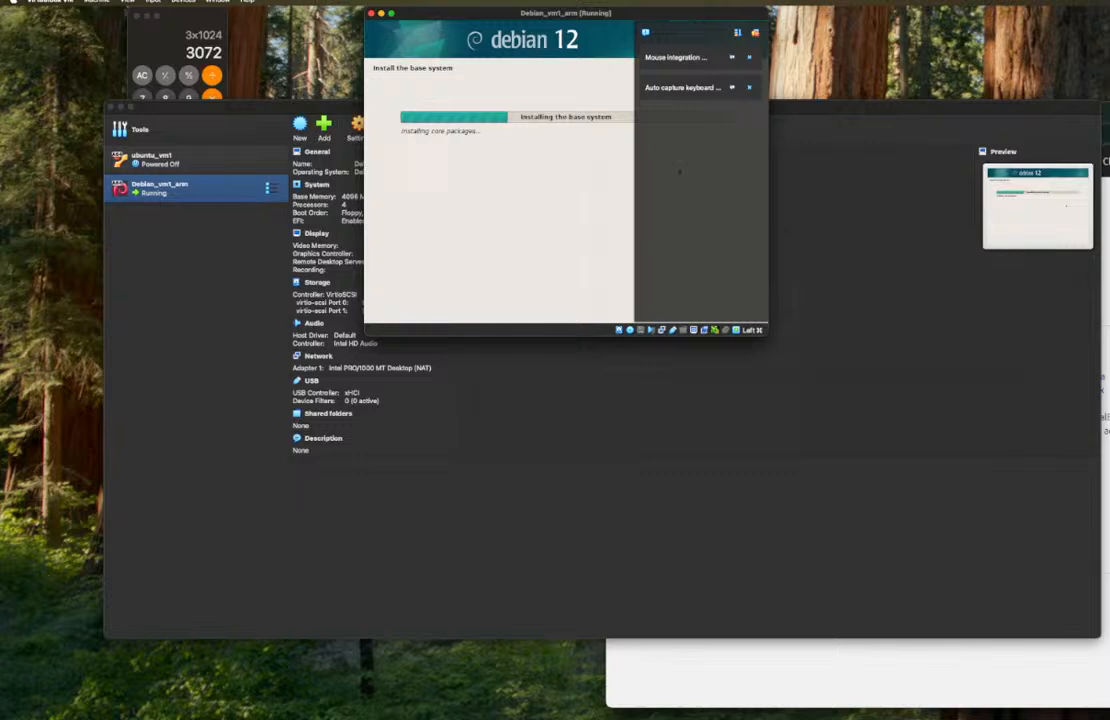
pyautogui.moveTo(420, 12); pyautogui.dragTo(217, 312)
# - Compare the details of ubuntu_vm1 and Debian_vm1_arm in the manager, and select both machines together
pyautogui.click(170, 163)
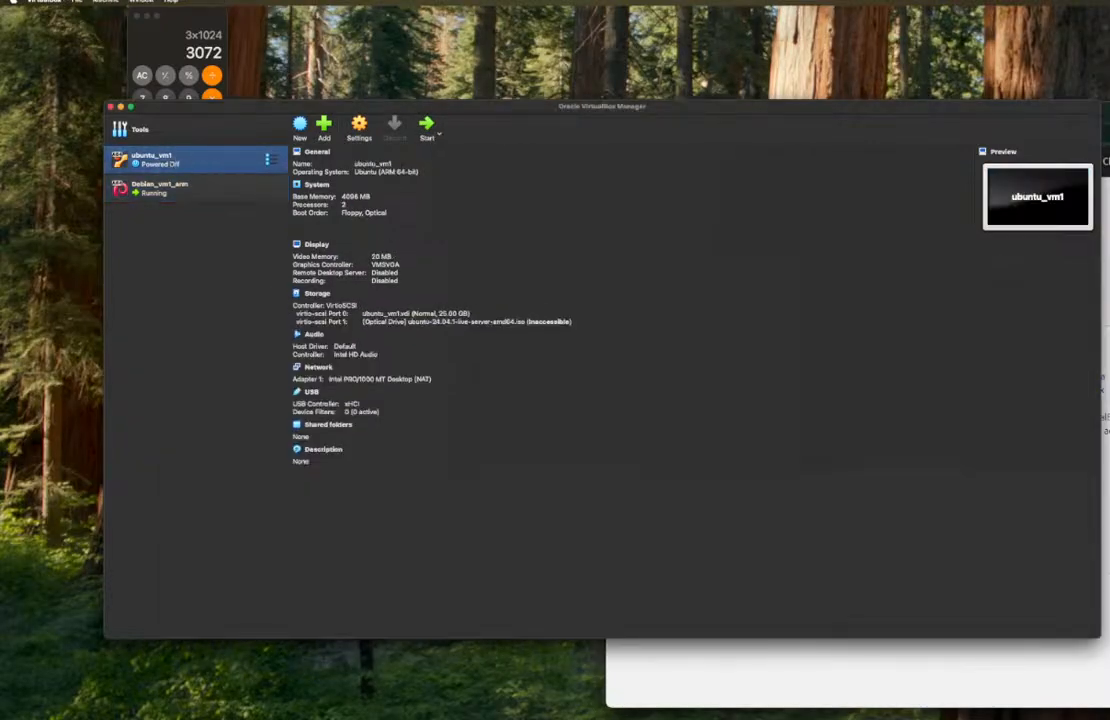
pyautogui.click(850, 674)
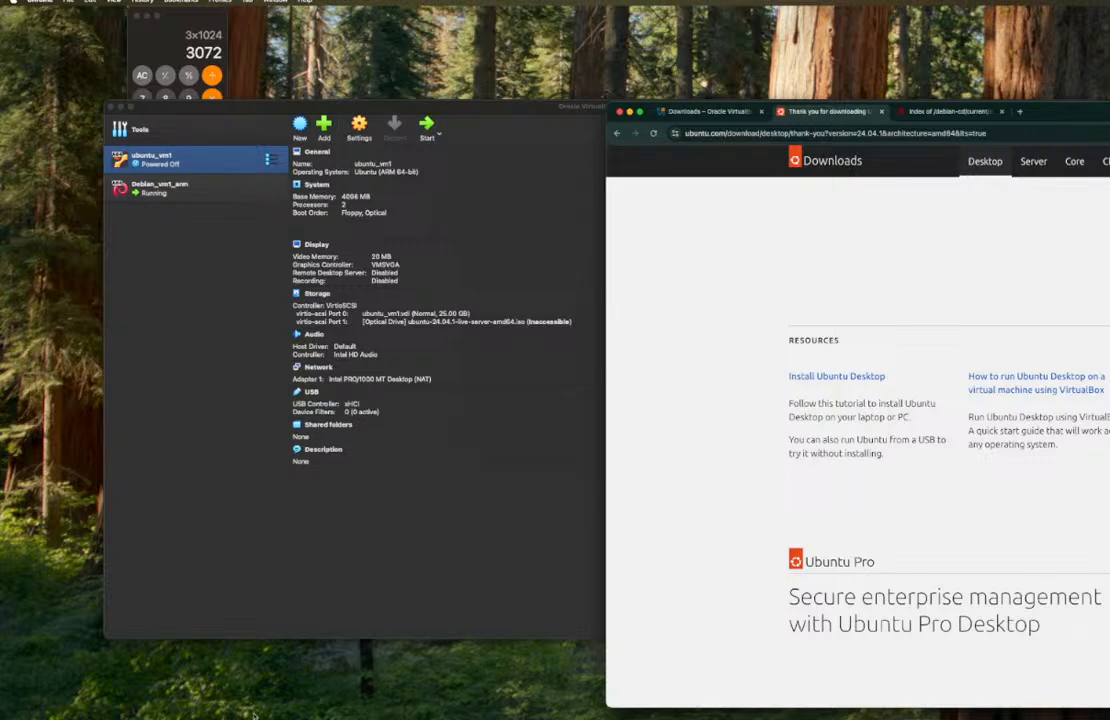
pyautogui.click(349, 546)
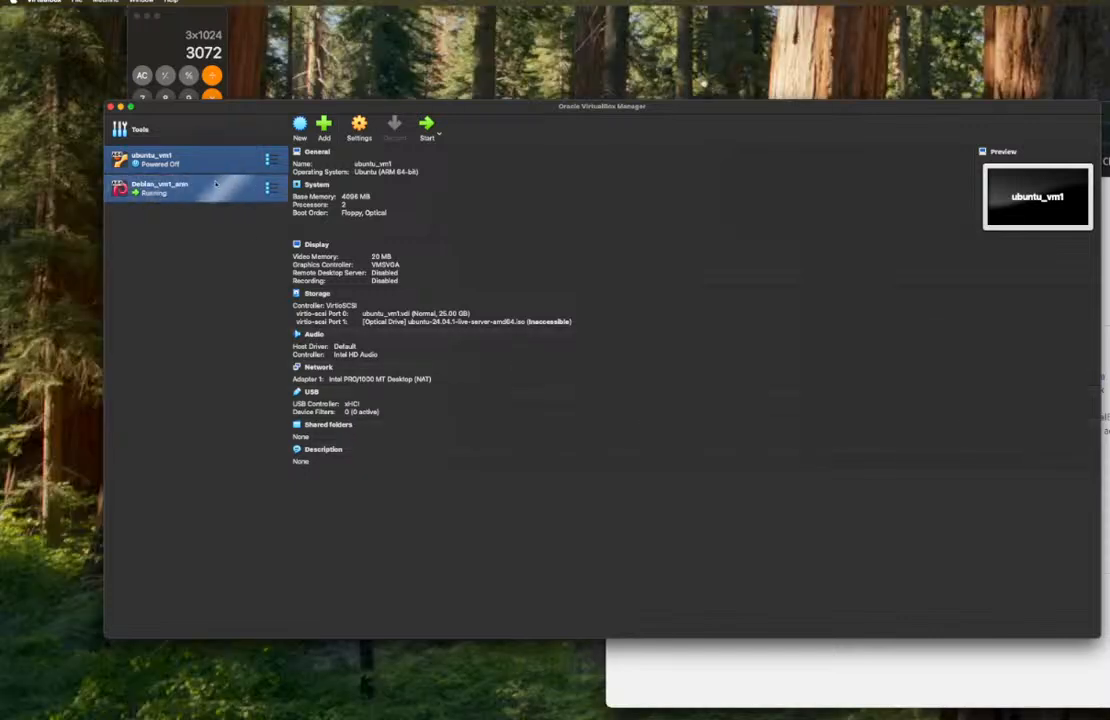
pyautogui.click(160, 187)
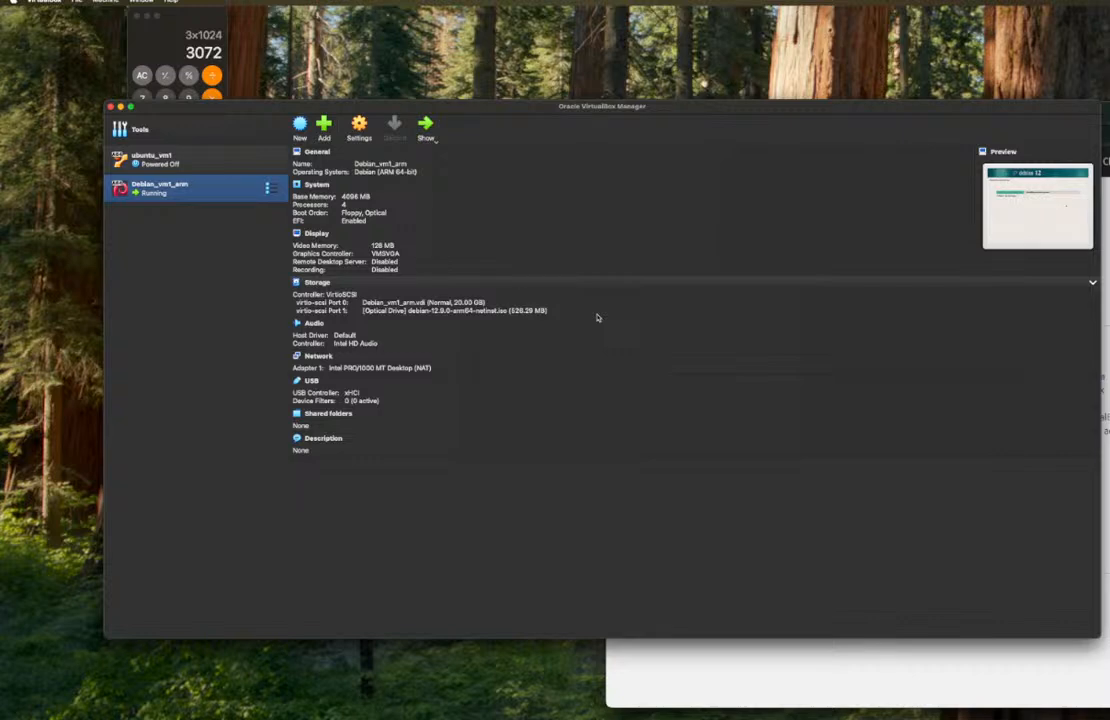
pyautogui.keyDown('shift'); pyautogui.click(217, 160); pyautogui.keyUp('shift')
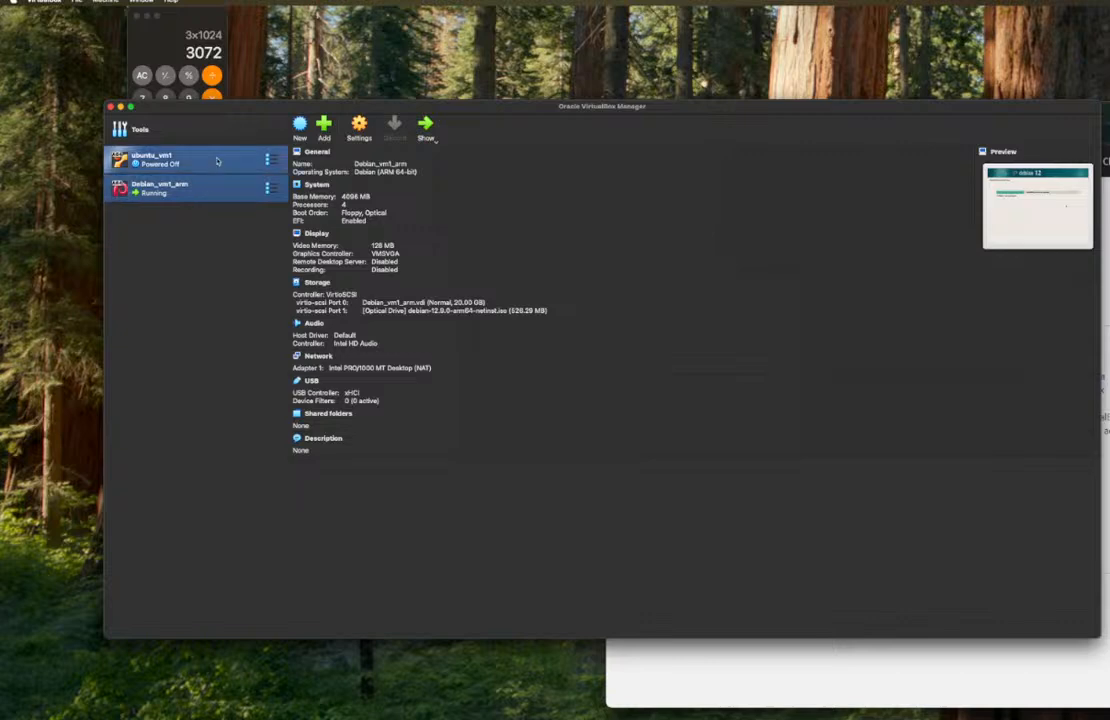
# - Start creating a new virtual machine and name it Docker
pyautogui.click(302, 138)
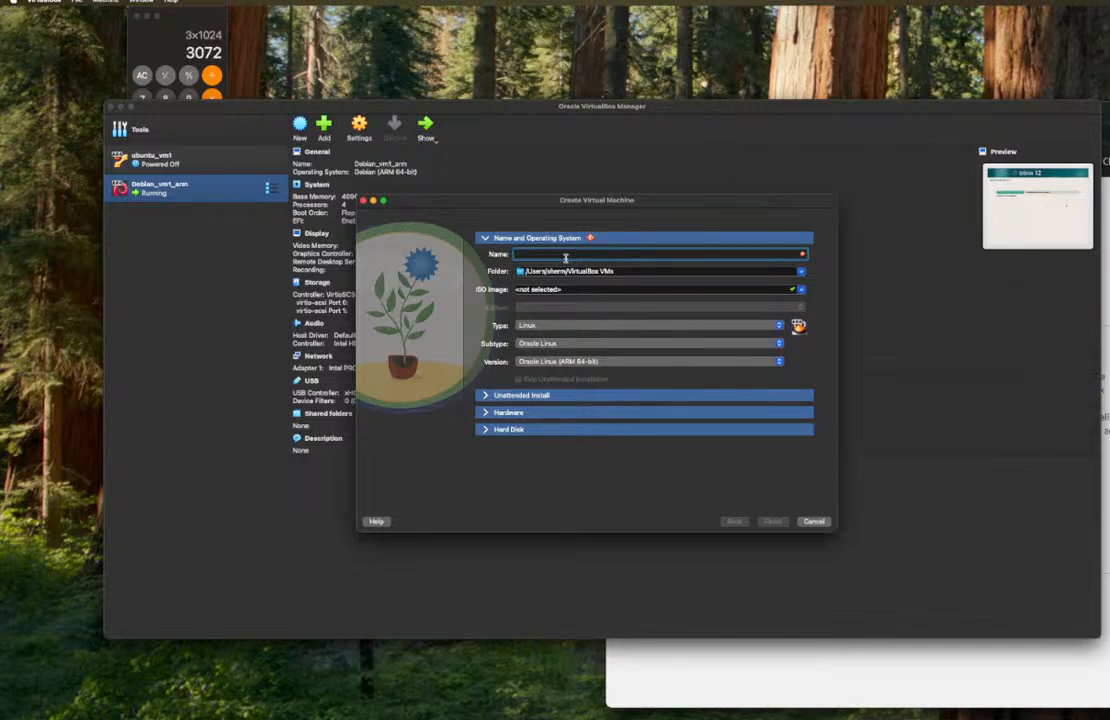
pyautogui.write('webserver')
pyautogui.press('BackSpace')
pyautogui.press('BackSpace')
pyautogui.press('BackSpace')
pyautogui.press('BackSpace')
pyautogui.press('BackSpace')
pyautogui.press('BackSpace')
pyautogui.press('BackSpace')
pyautogui.press('BackSpace')
pyautogui.press('BackSpace')
pyautogui.write('Docker')
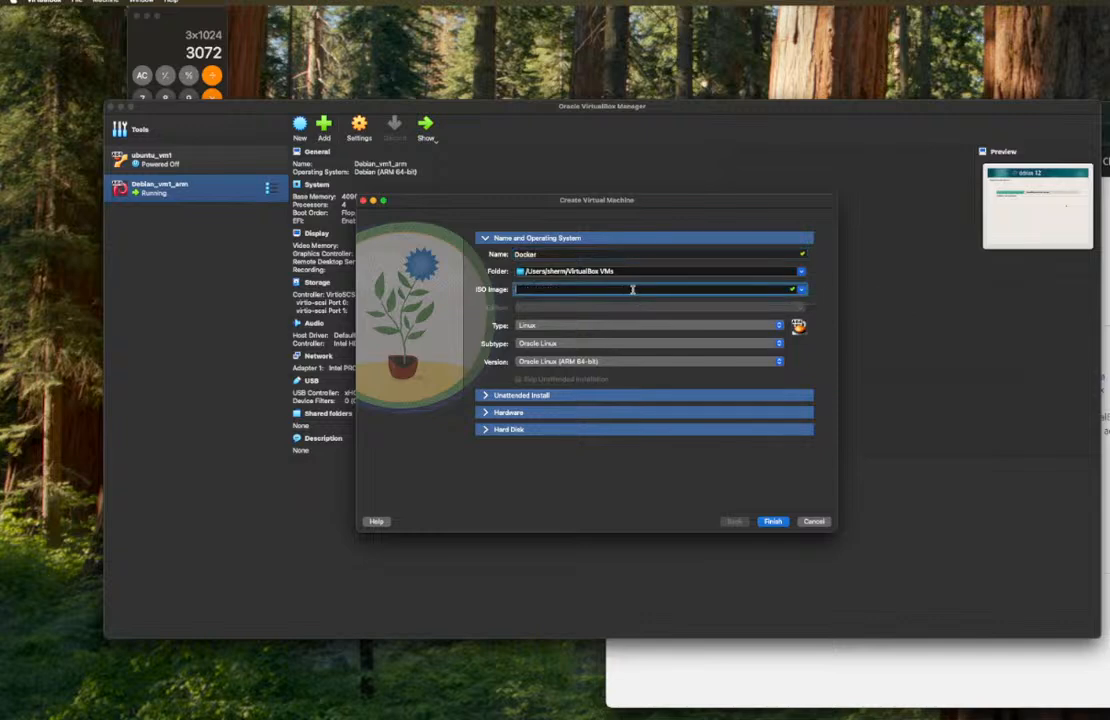
# - Use debian-12.9.0-arm64-netinst.iso from the KINGSTON drive as the Docker machine's ISO image, keeping the creation dialog over the manager
pyautogui.click(801, 289)
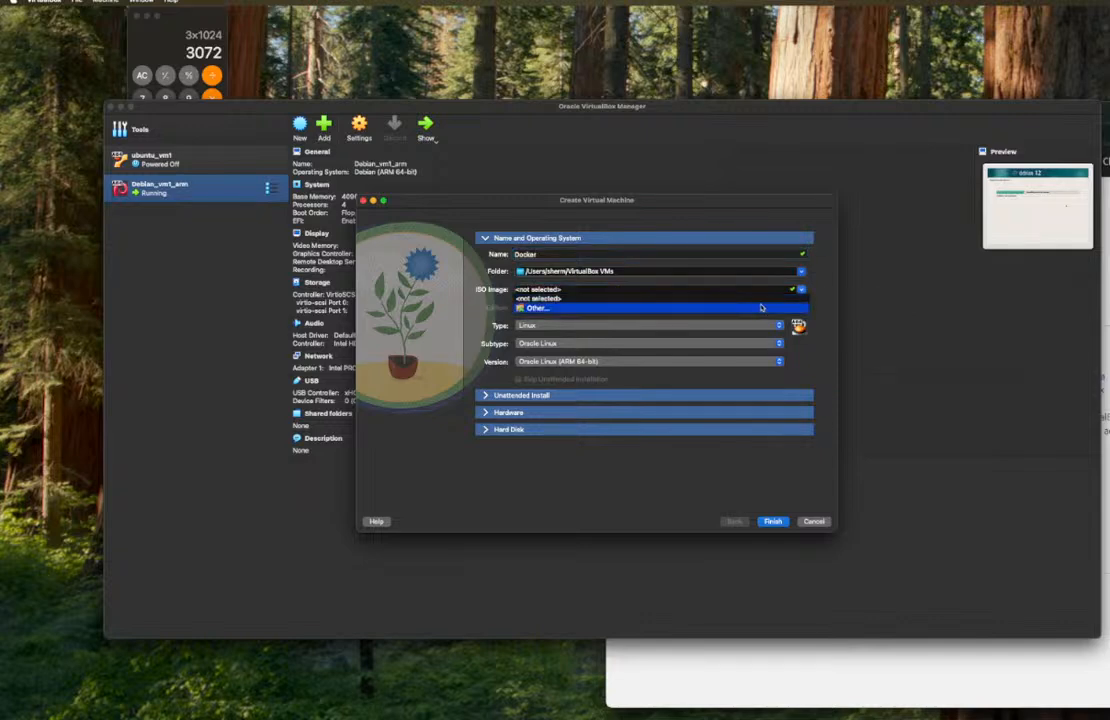
pyautogui.click(766, 308)
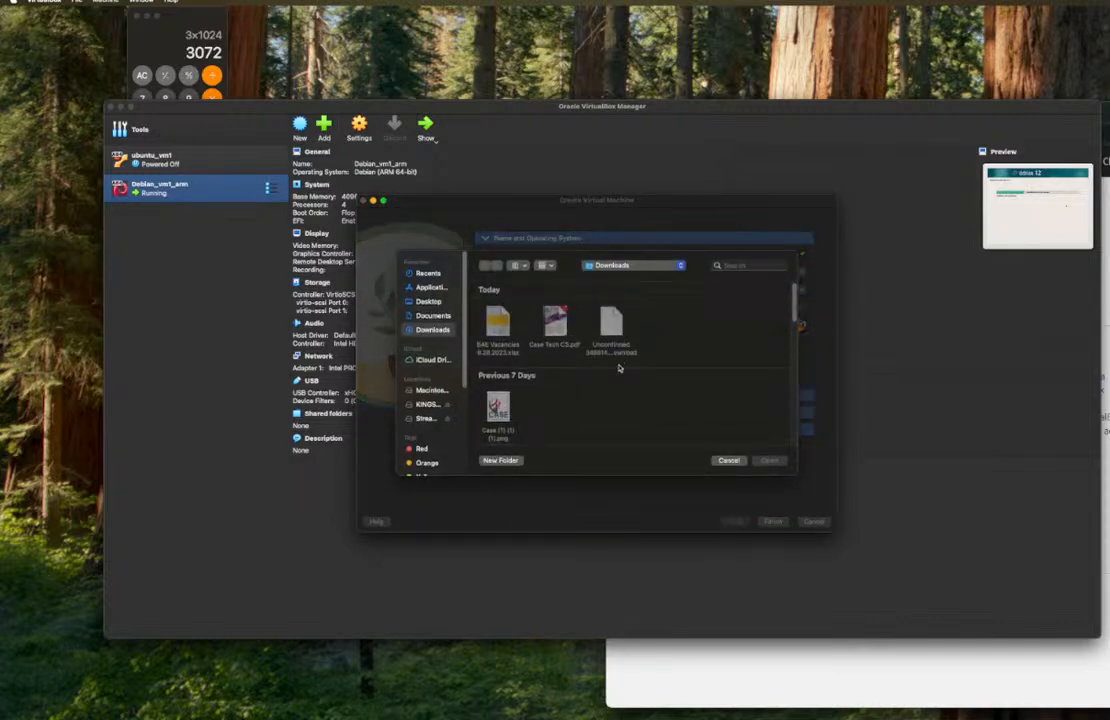
pyautogui.click(427, 404)
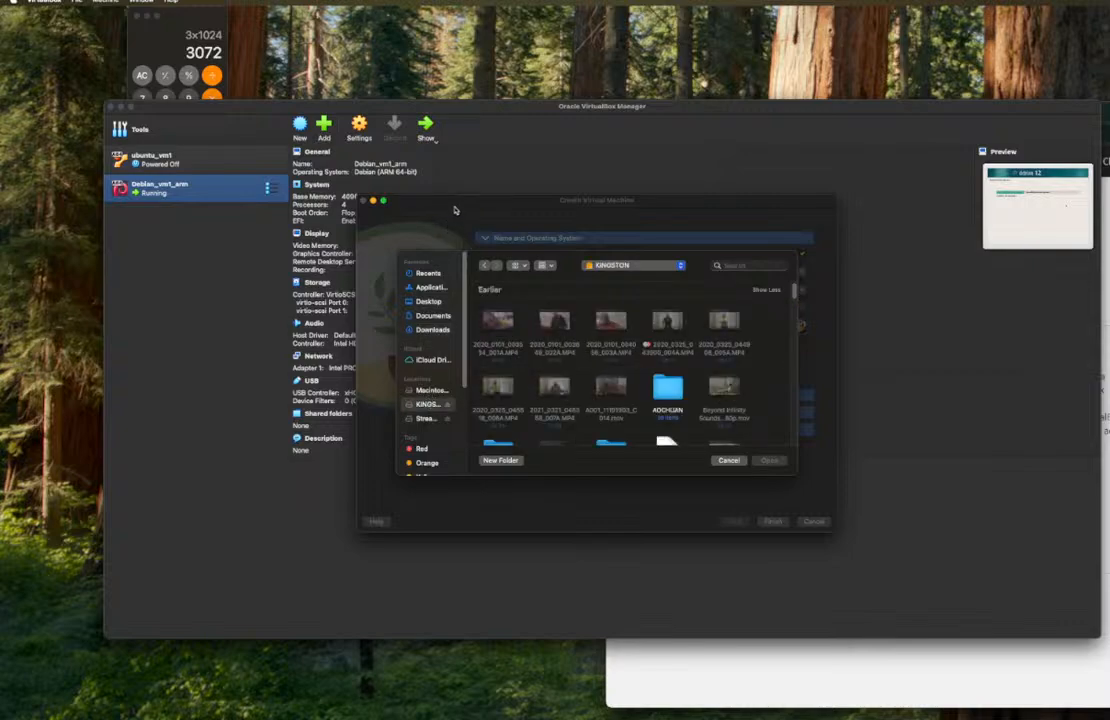
pyautogui.moveTo(458, 205); pyautogui.dragTo(200, 715)
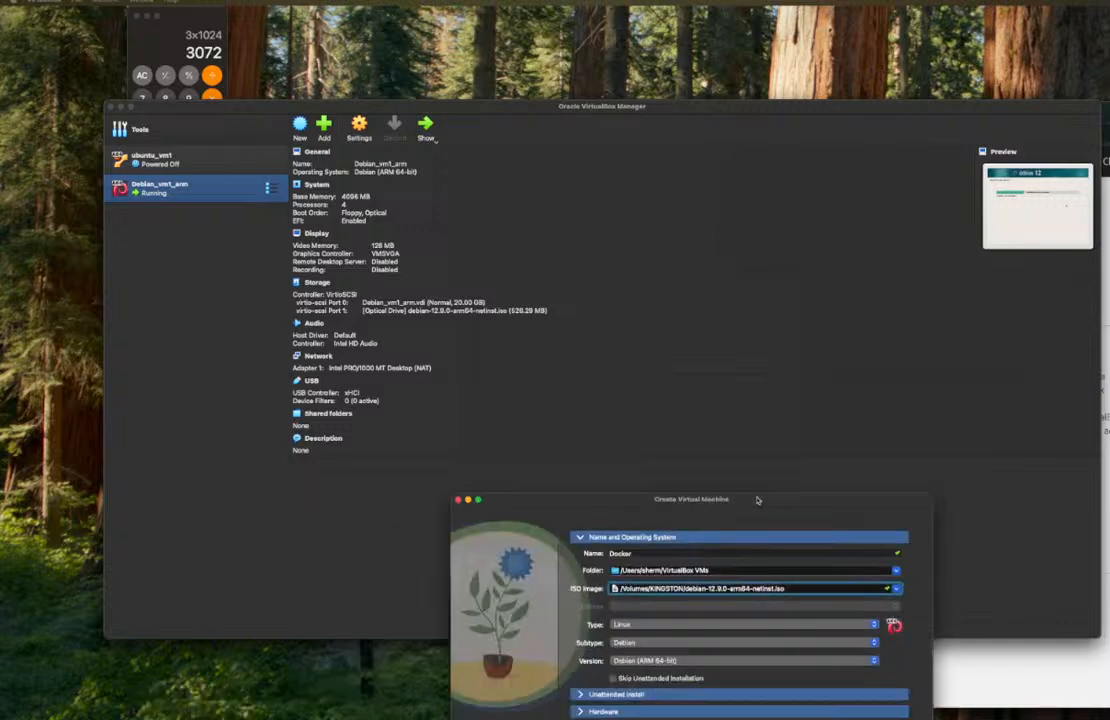
pyautogui.moveTo(818, 498); pyautogui.dragTo(767, 190)
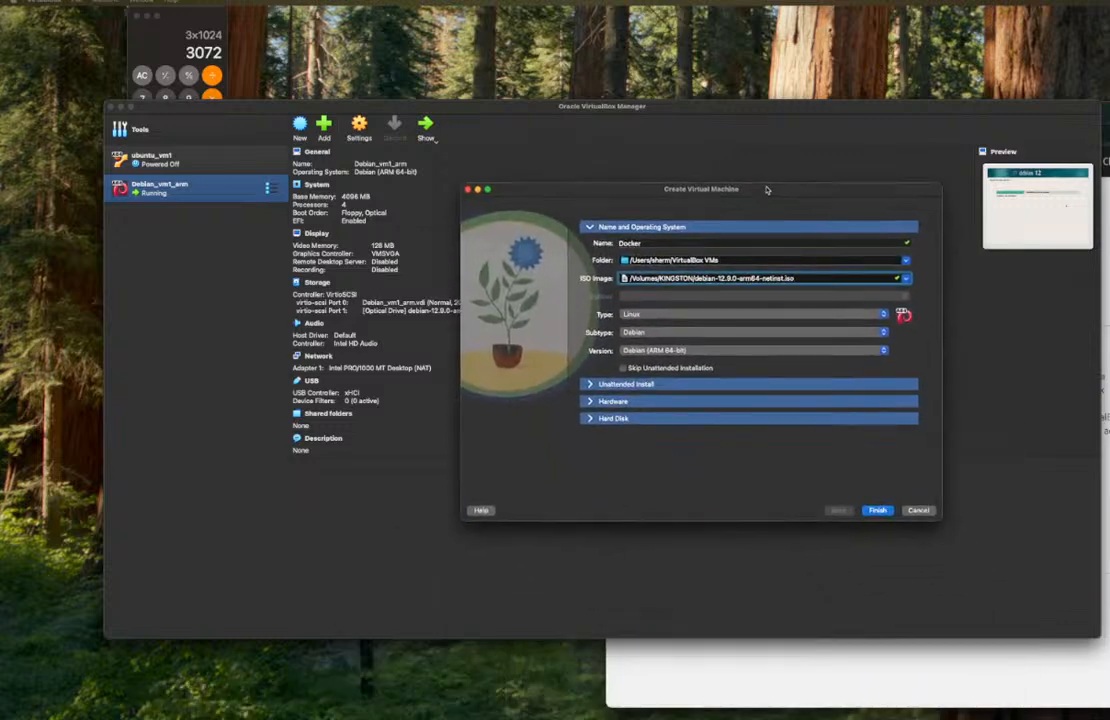
# - Review the Docker machine's operating system type and subtype, and its unattended installation credentials
pyautogui.click(850, 315)
pyautogui.click(850, 315)
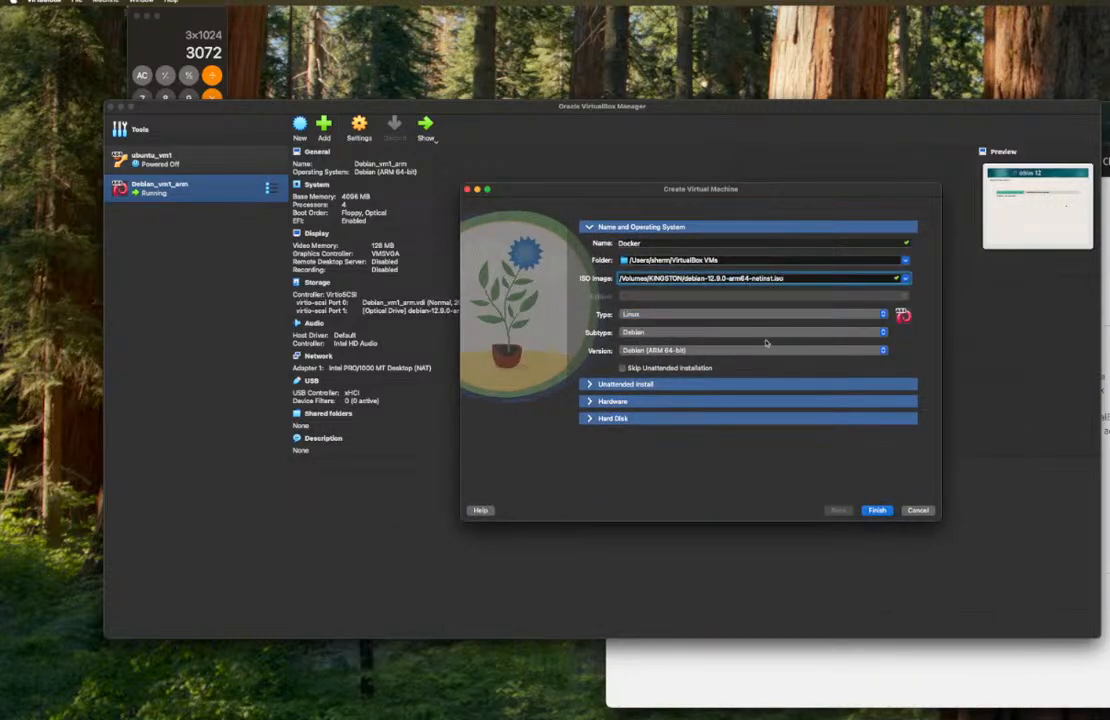
pyautogui.click(766, 334)
pyautogui.click(766, 334)
pyautogui.click(627, 384)
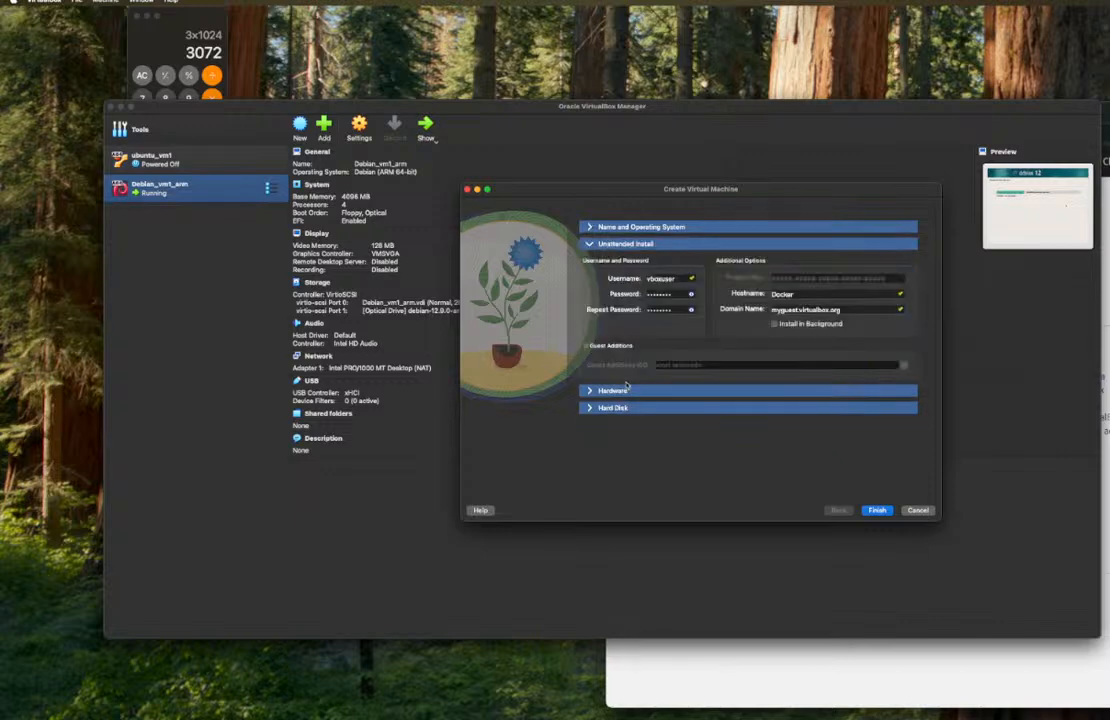
pyautogui.click(691, 294)
# - Set the Docker machine's base memory to 4096 MB with 4 processors, and finish creating it with a new 20 GB VDI disk
pyautogui.click(632, 391)
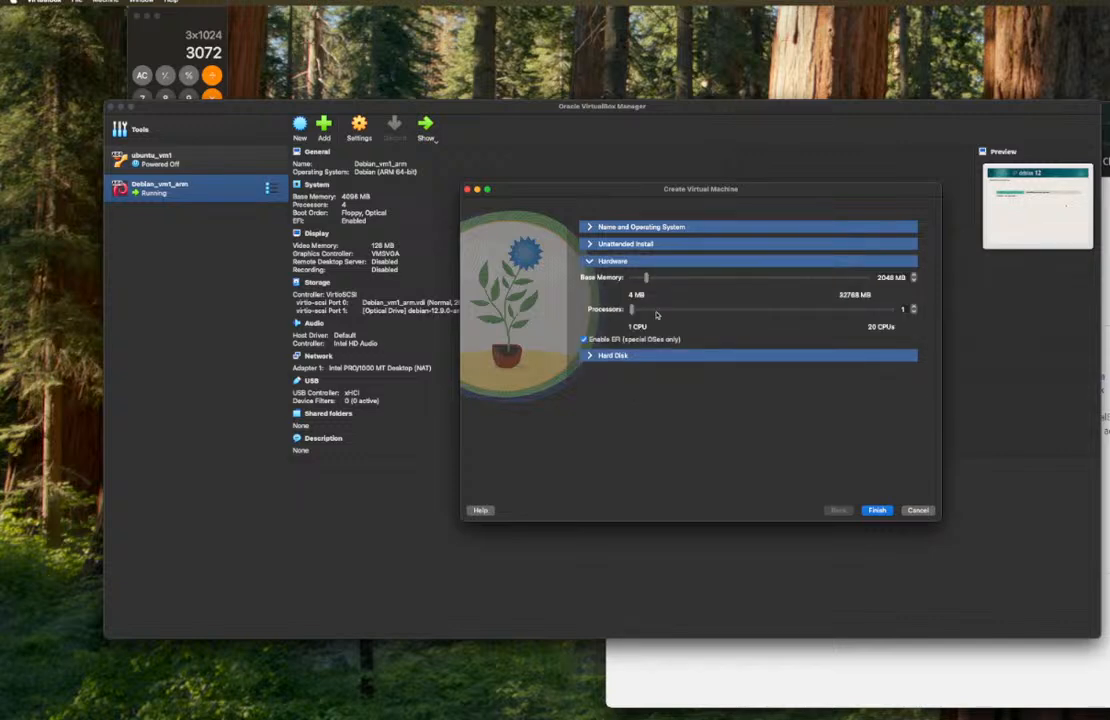
pyautogui.doubleClick(884, 279)
pyautogui.write('4096')
pyautogui.click(913, 306)
pyautogui.click(913, 306)
pyautogui.click(913, 306)
pyautogui.click(616, 357)
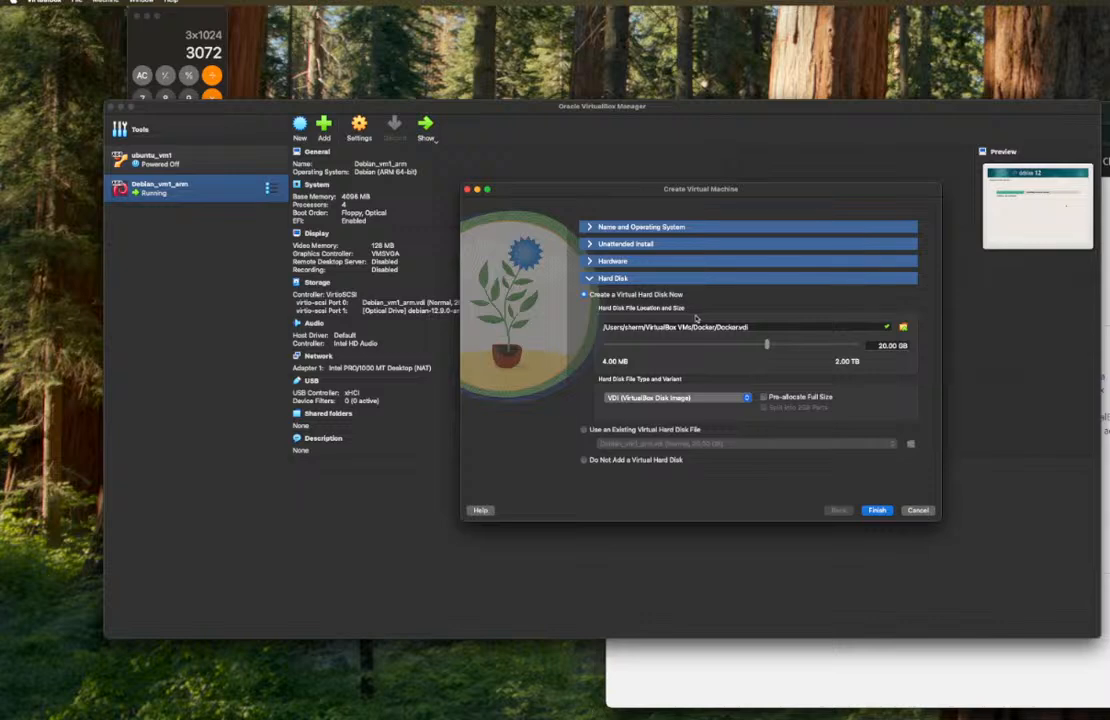
pyautogui.click(876, 511)
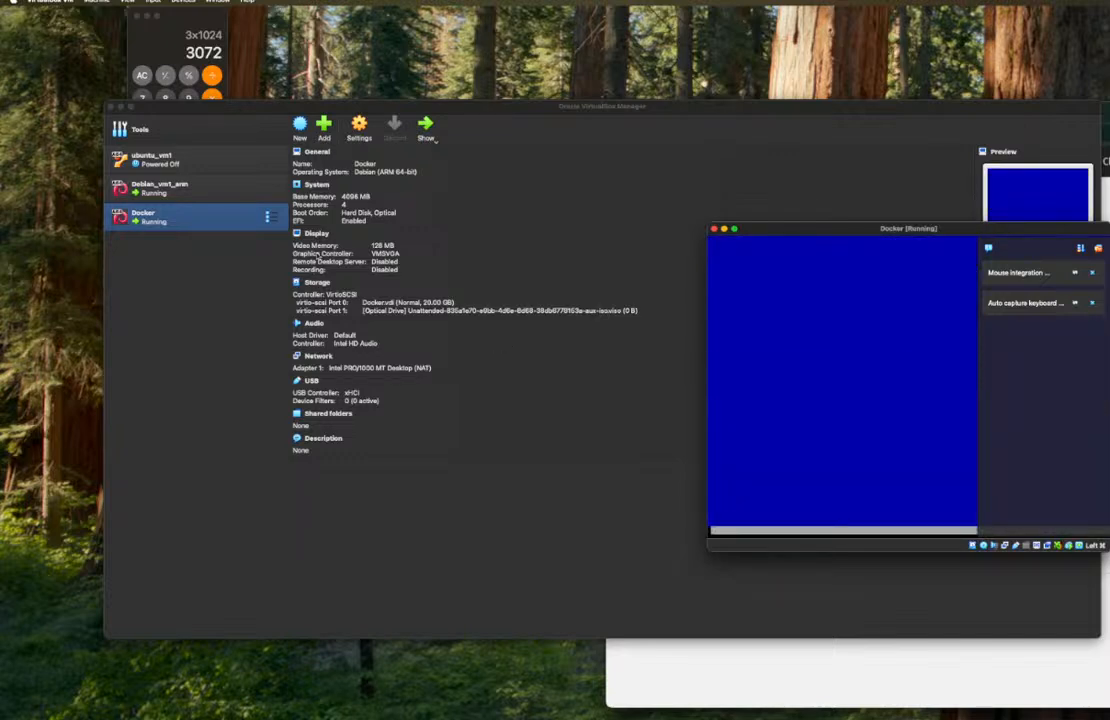
# - Check the running Debian_vm1_arm and Docker machines in the manager, and move and enlarge the manager window
pyautogui.click(223, 188)
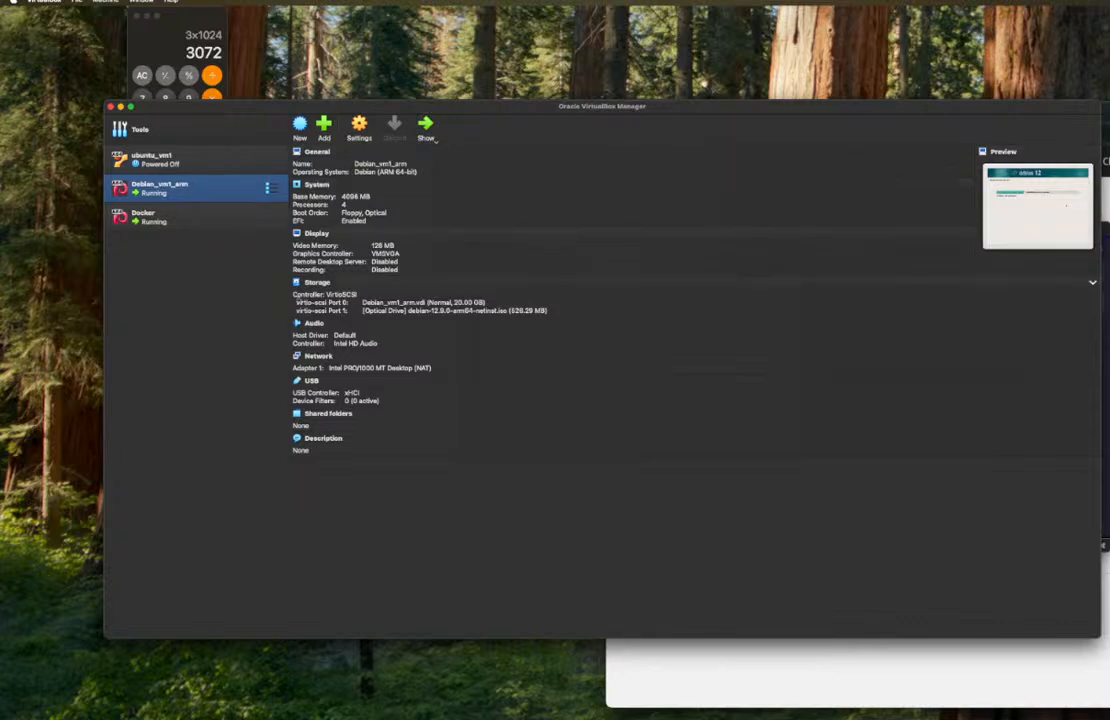
pyautogui.click(193, 226)
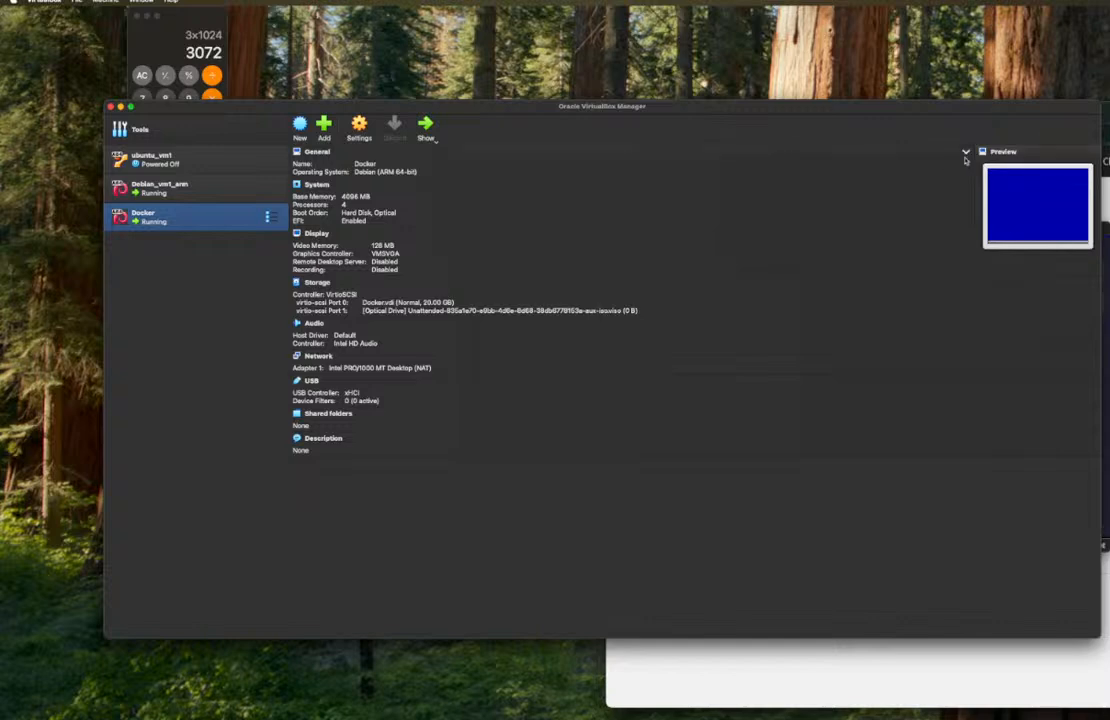
pyautogui.moveTo(617, 110); pyautogui.dragTo(543, 78)
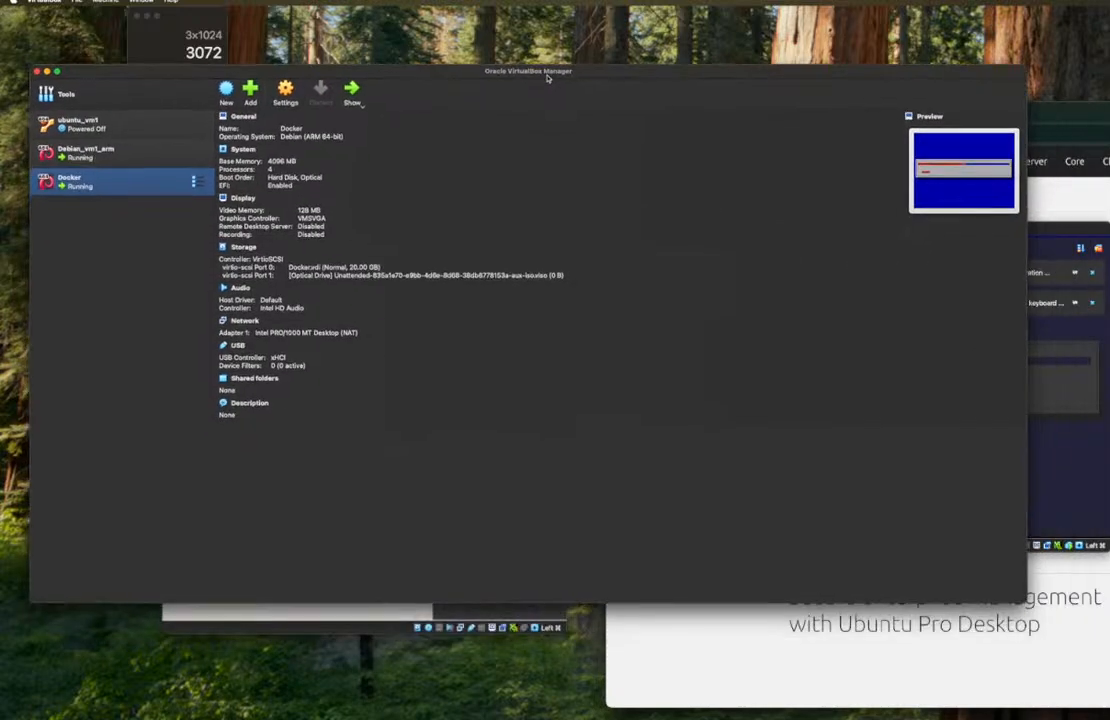
pyautogui.moveTo(1022, 598); pyautogui.dragTo(1108, 663)
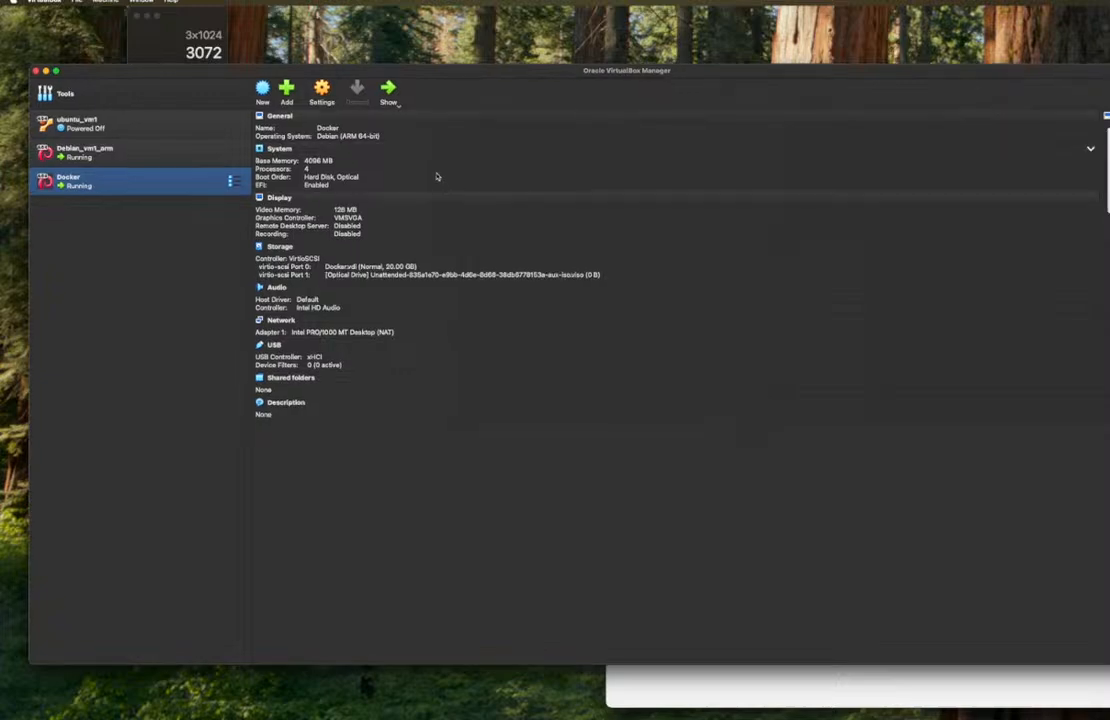
# - Show the Docker machine's window over the manager to check its installation, and return to the machine list
pyautogui.click(389, 105)
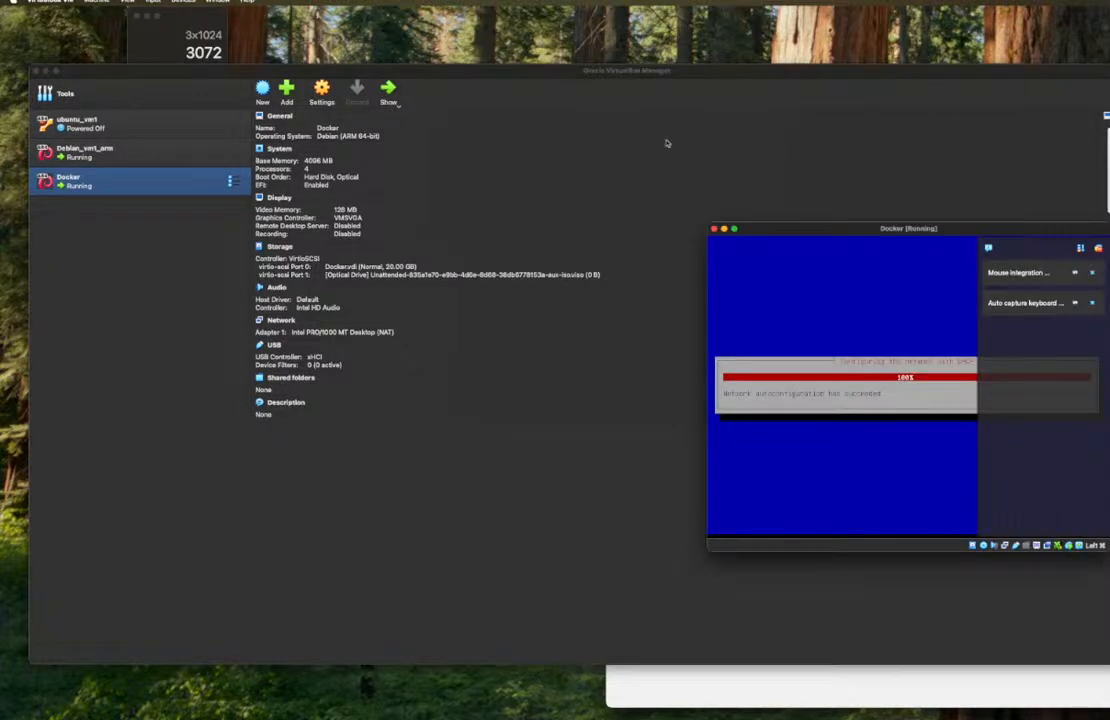
pyautogui.moveTo(831, 231); pyautogui.dragTo(440, 150)
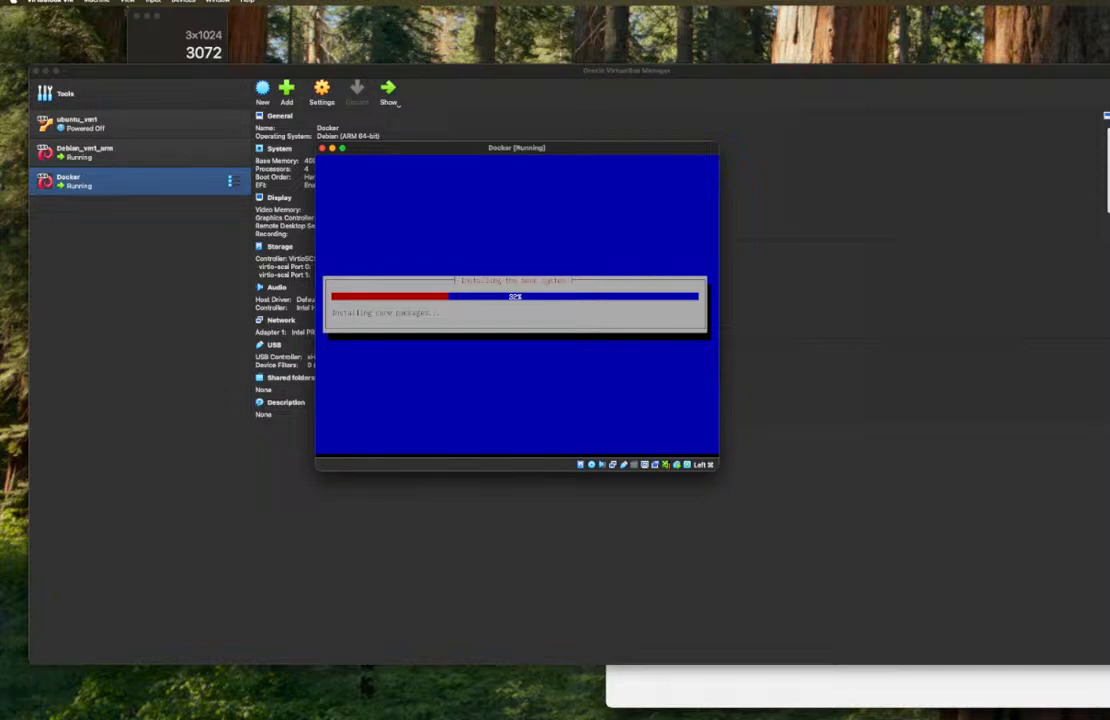
pyautogui.press('super+Tab')
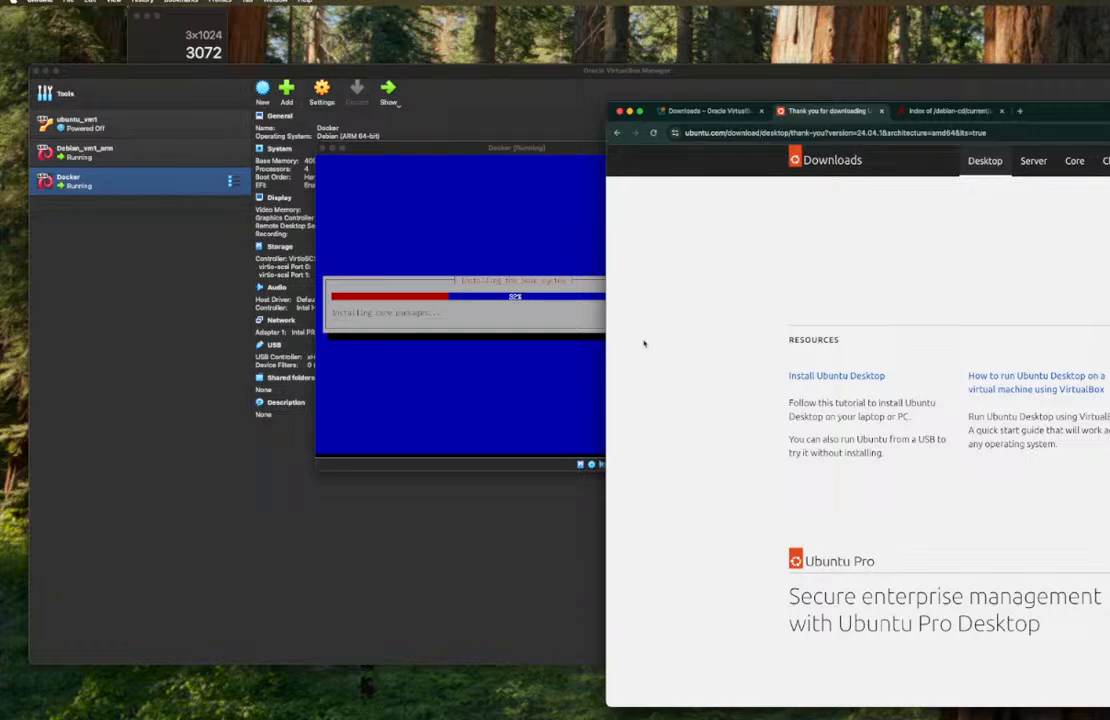
pyautogui.click(154, 121)
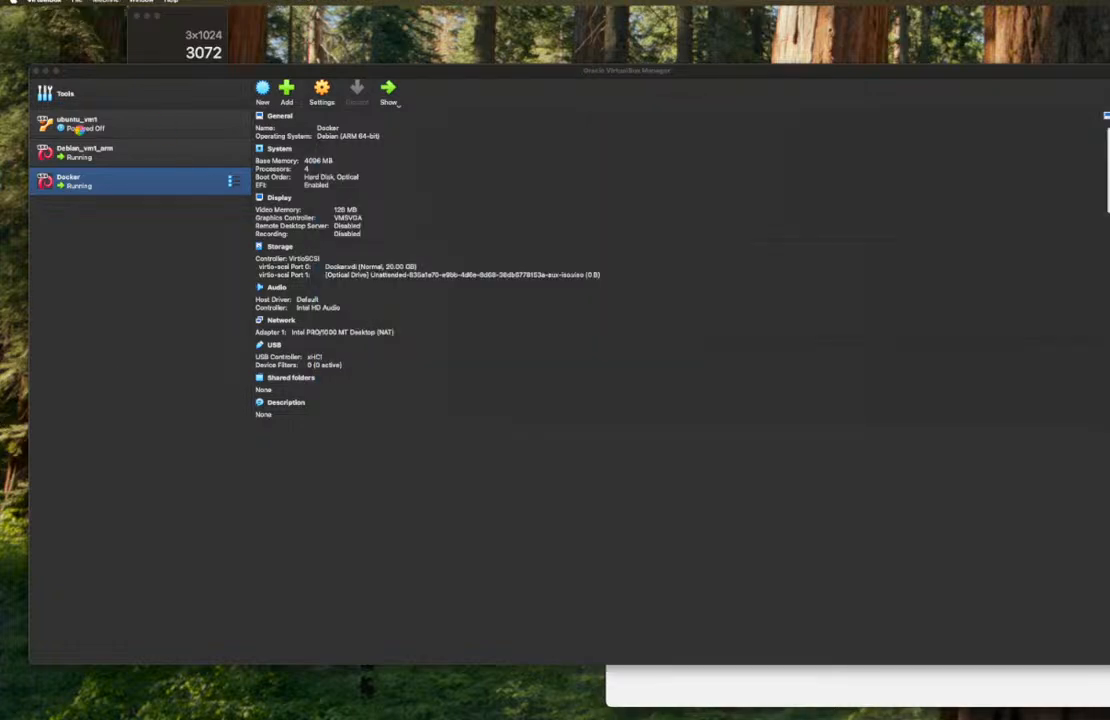
# - Switch to Chrome and review the Ubuntu download, Debian arm64 ISO and VirtualBox Downloads pages
pyautogui.press('super+Tab')
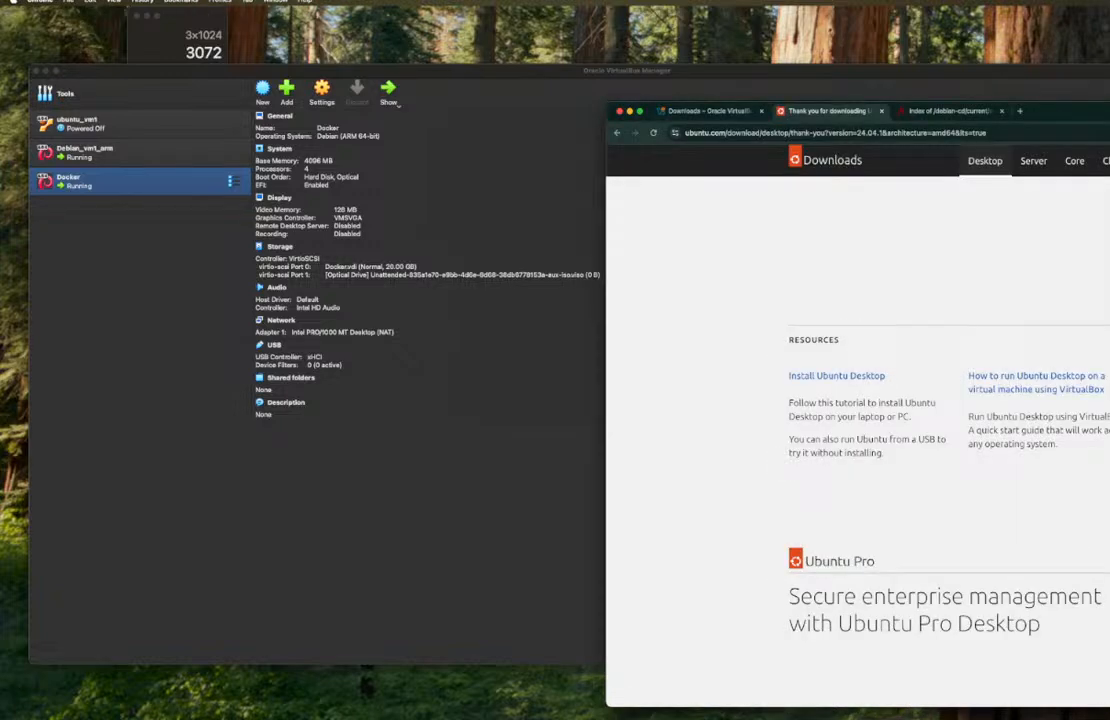
pyautogui.click(832, 131)
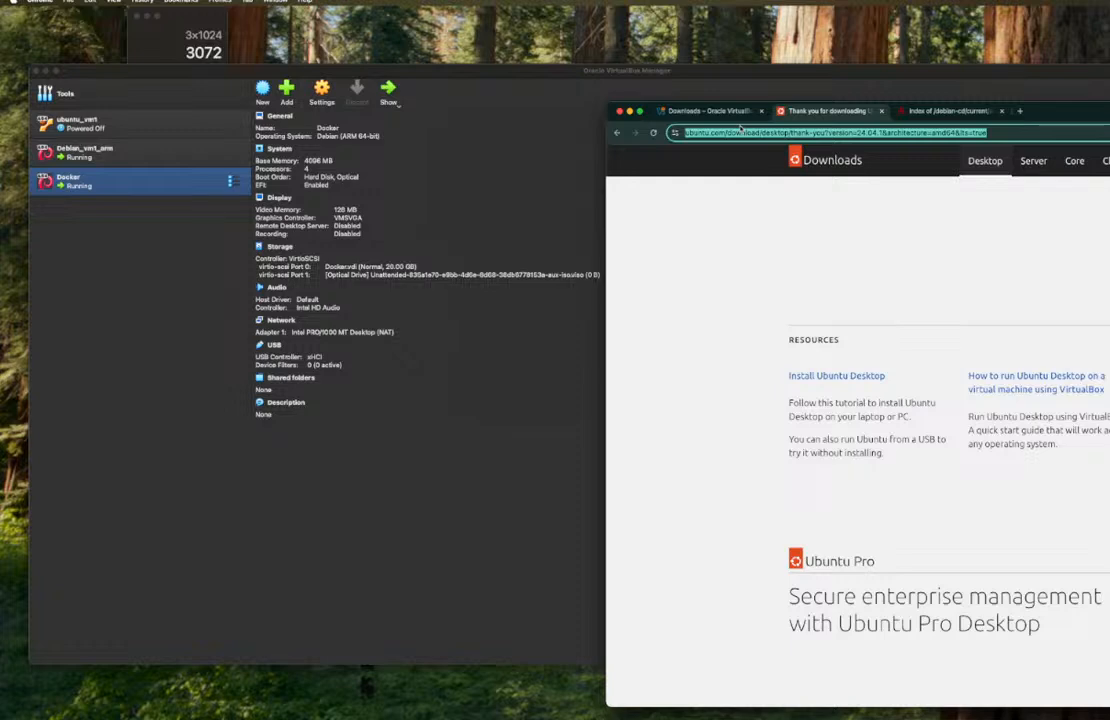
pyautogui.hotkey('ctrl', 'Tab')
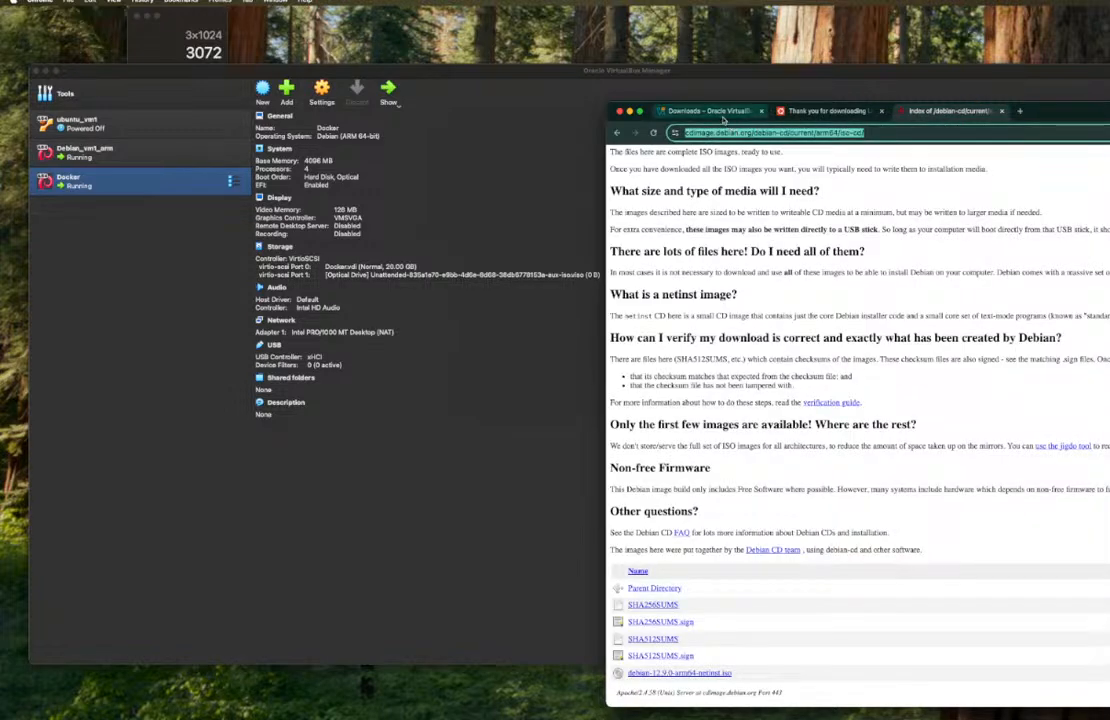
pyautogui.hotkey('ctrl', 'Tab')
pyautogui.click(735, 132)
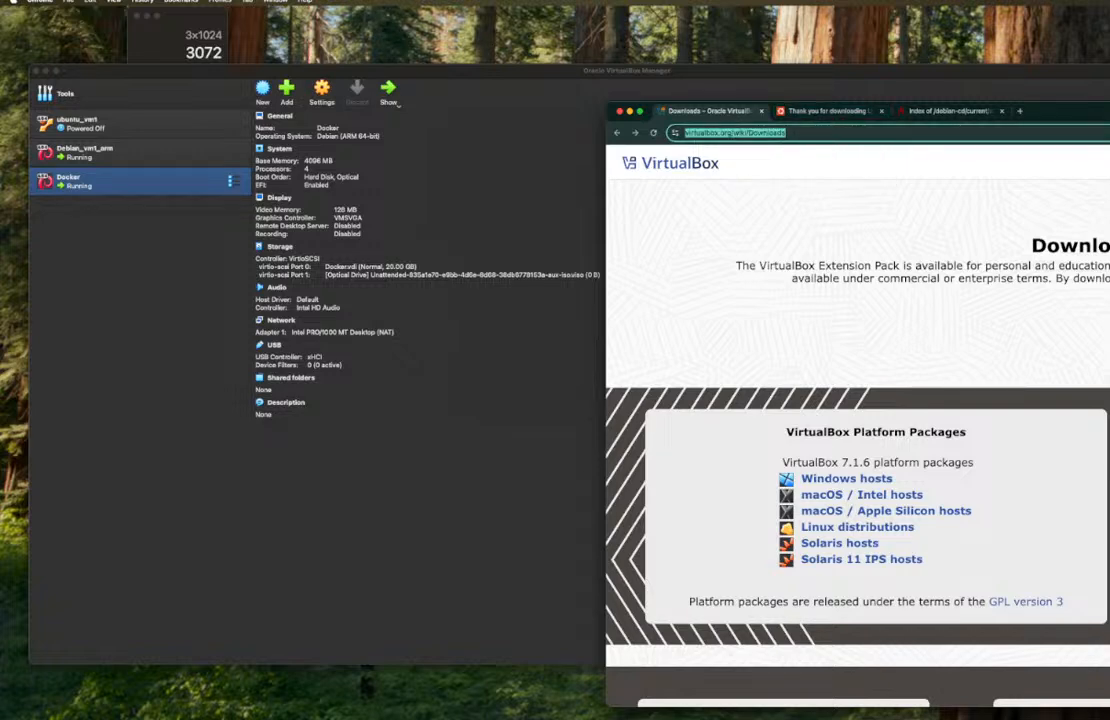
# - Open the VirtualBox Documentation page and the Community page, and look through their resources down to Test Builds and source code
pyautogui.click(1109, 163)
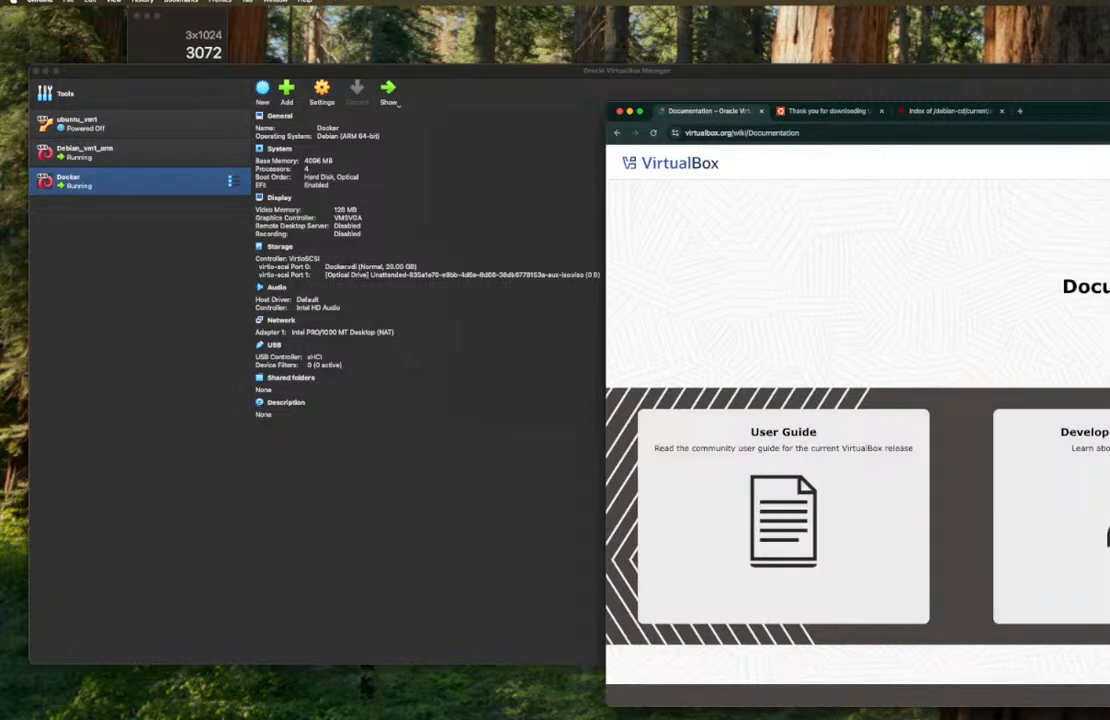
pyautogui.scroll(-1, 858, 420)
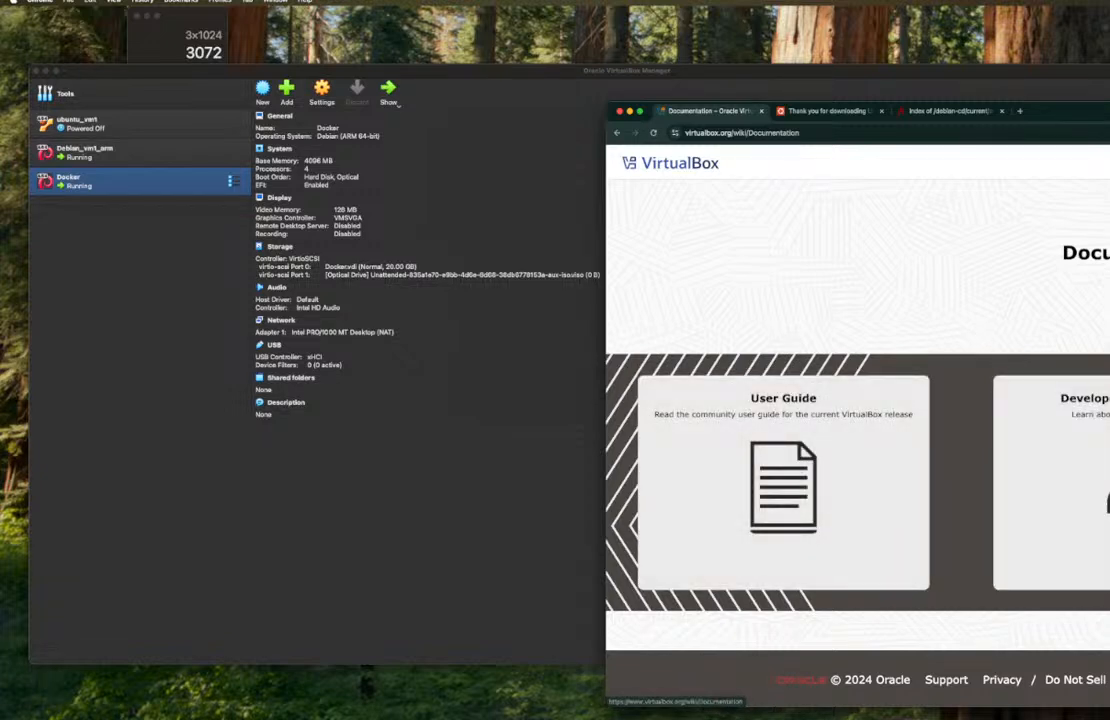
pyautogui.click(1109, 163)
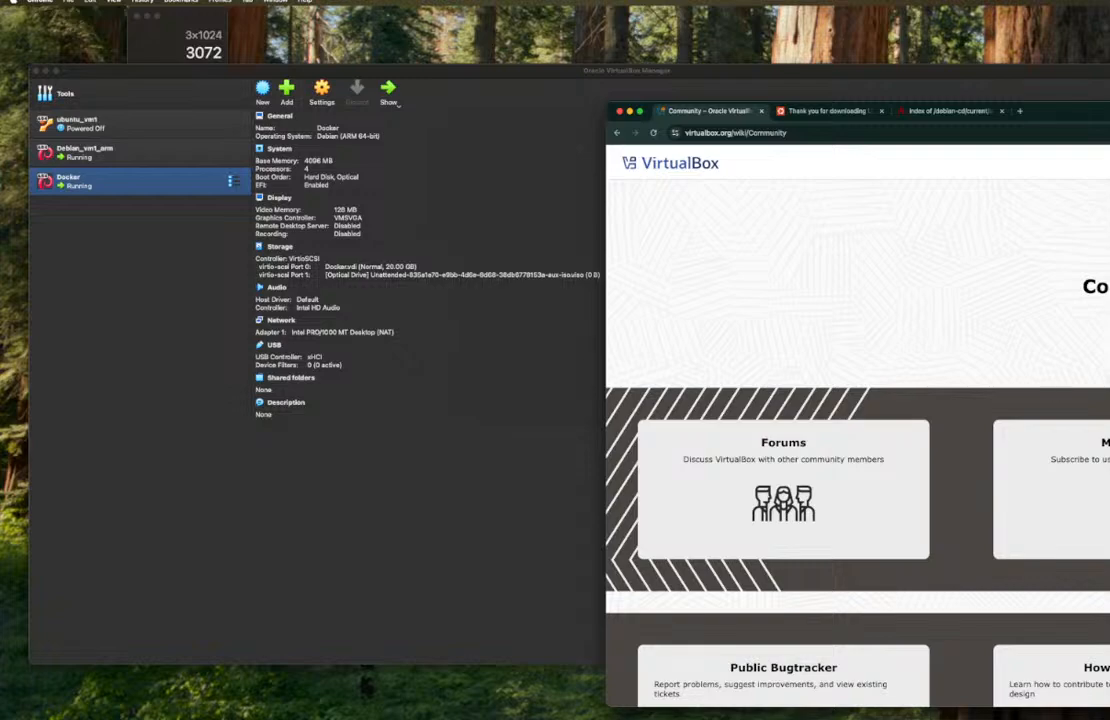
pyautogui.scroll(-10, 858, 420)
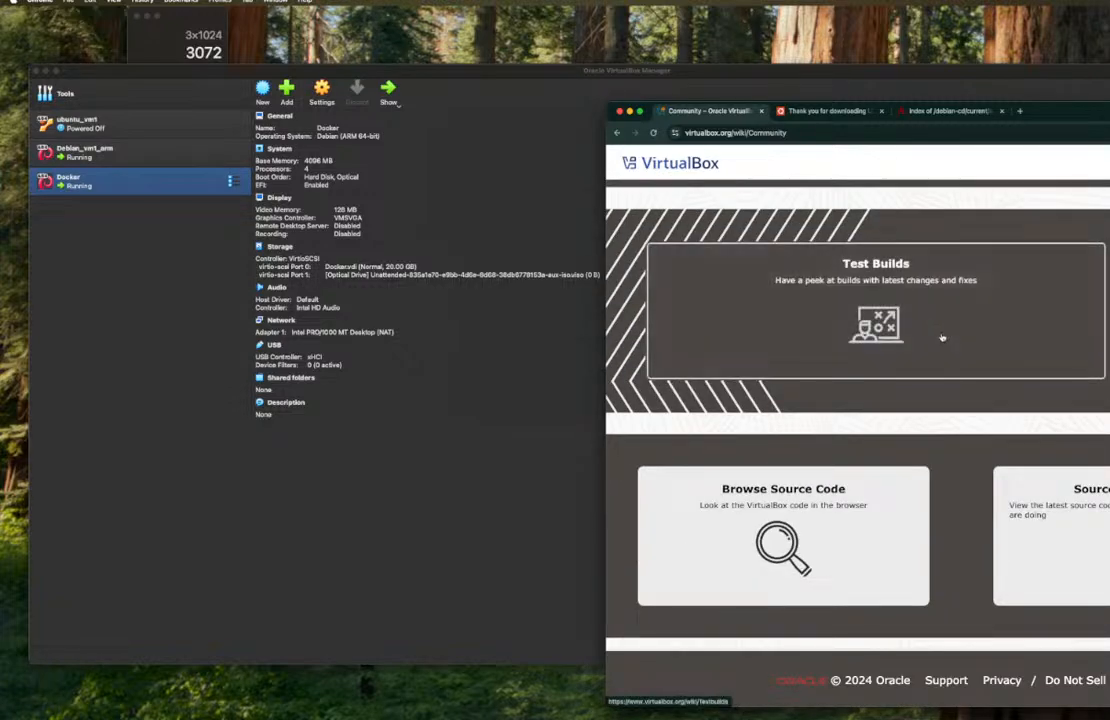
# - Open distrowatch.com, move the browser window to show the full page, and look through the DistroWatch home page
pyautogui.click(884, 128)
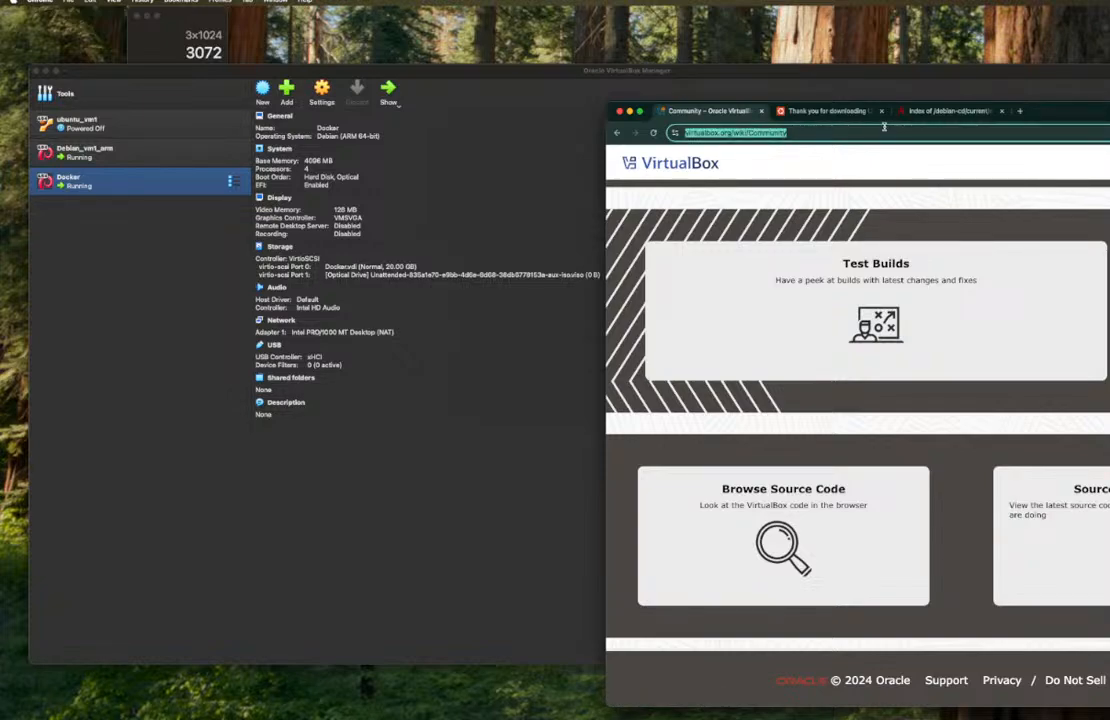
pyautogui.write('dis')
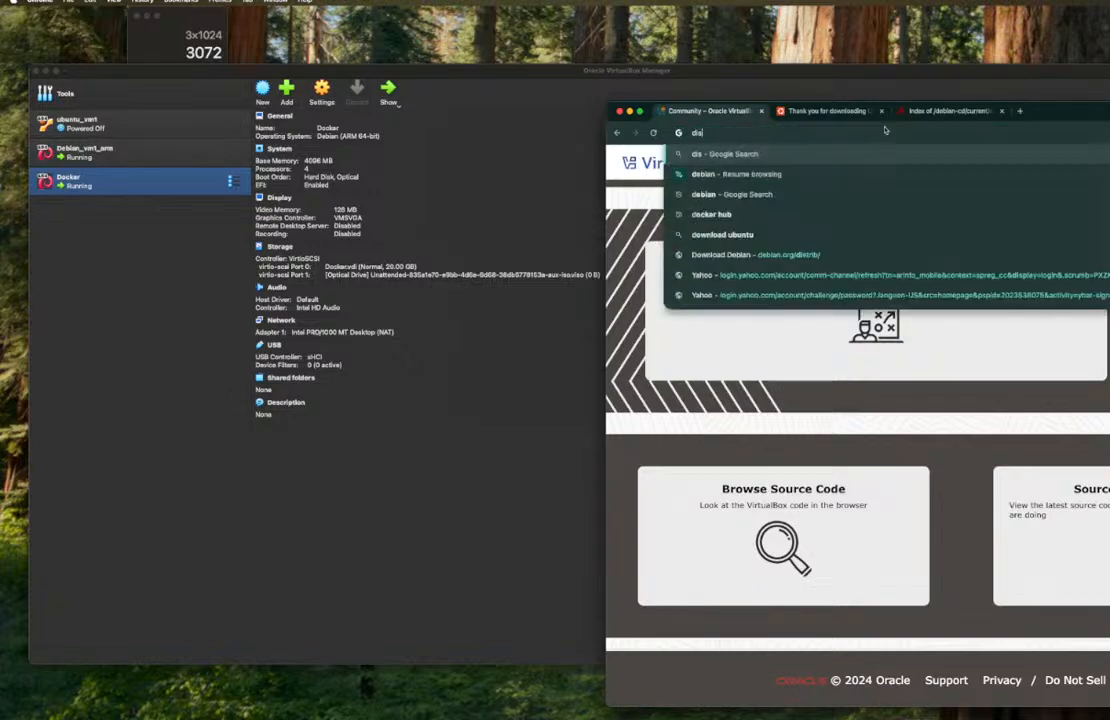
pyautogui.write('trowatch.com')
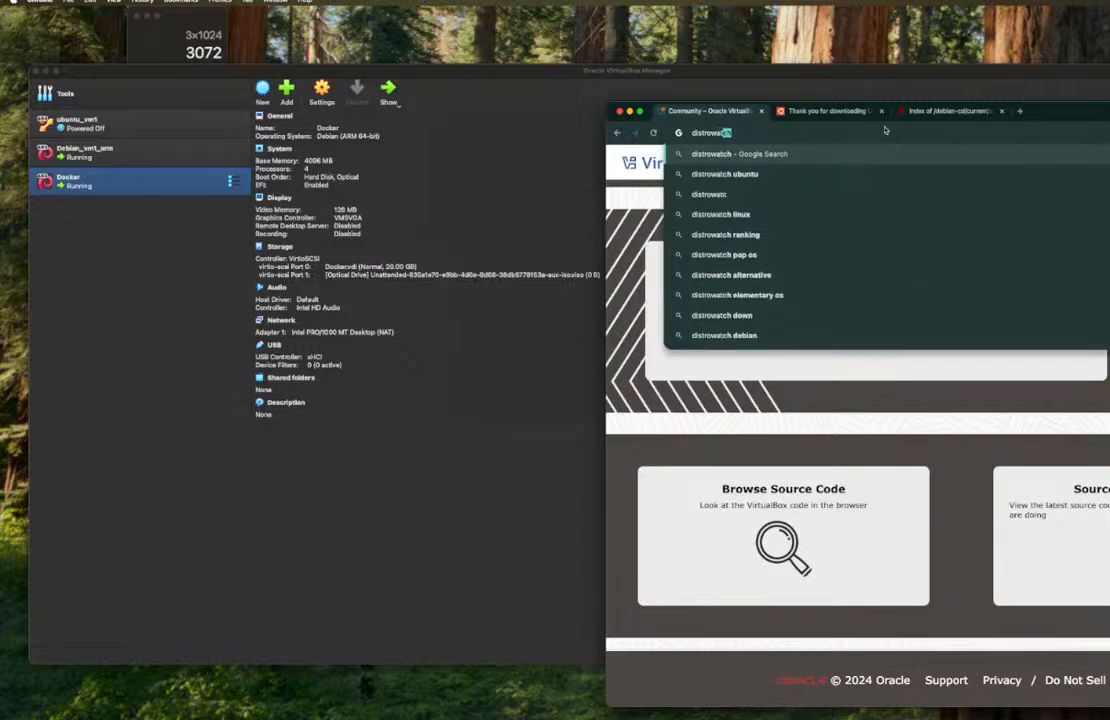
pyautogui.press('Return')
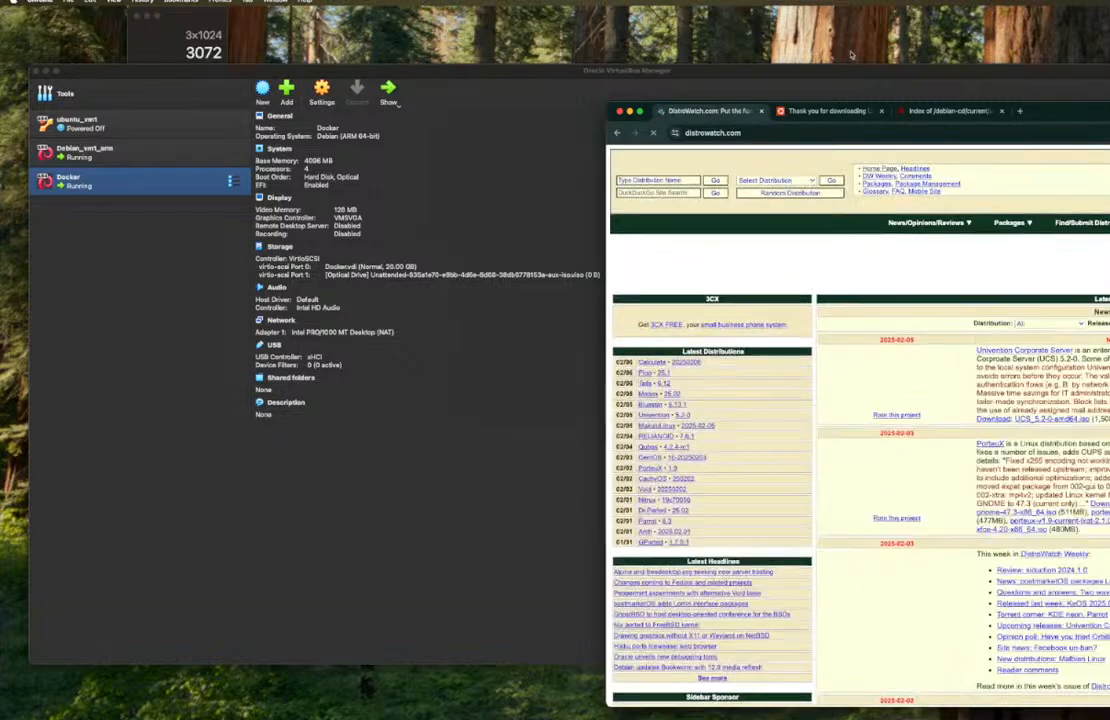
pyautogui.moveTo(1093, 115); pyautogui.dragTo(666, 68)
pyautogui.scroll(-15, 645, 400)
pyautogui.scroll(15, 645, 400)
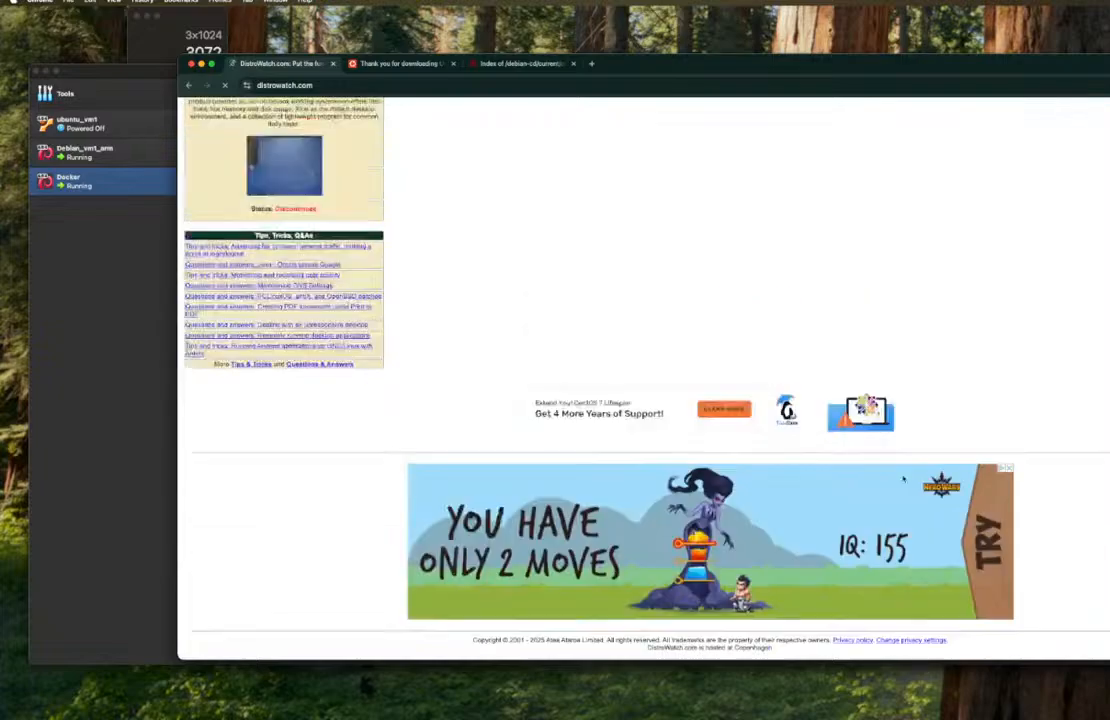
pyautogui.scroll(-10, 1070, 563)
pyautogui.scroll(10, 1070, 563)
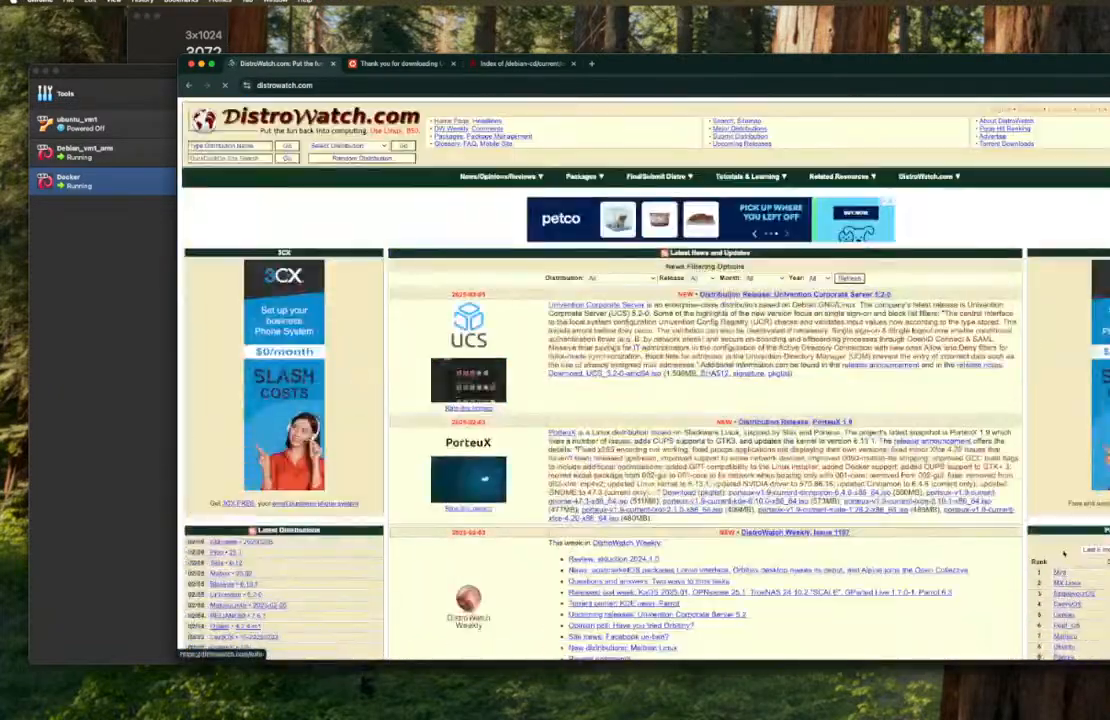
# - View DistroWatch's Linux Mint page from the popularity ranking and open the distribution's home page, linuxmint.com
pyautogui.click(1062, 575)
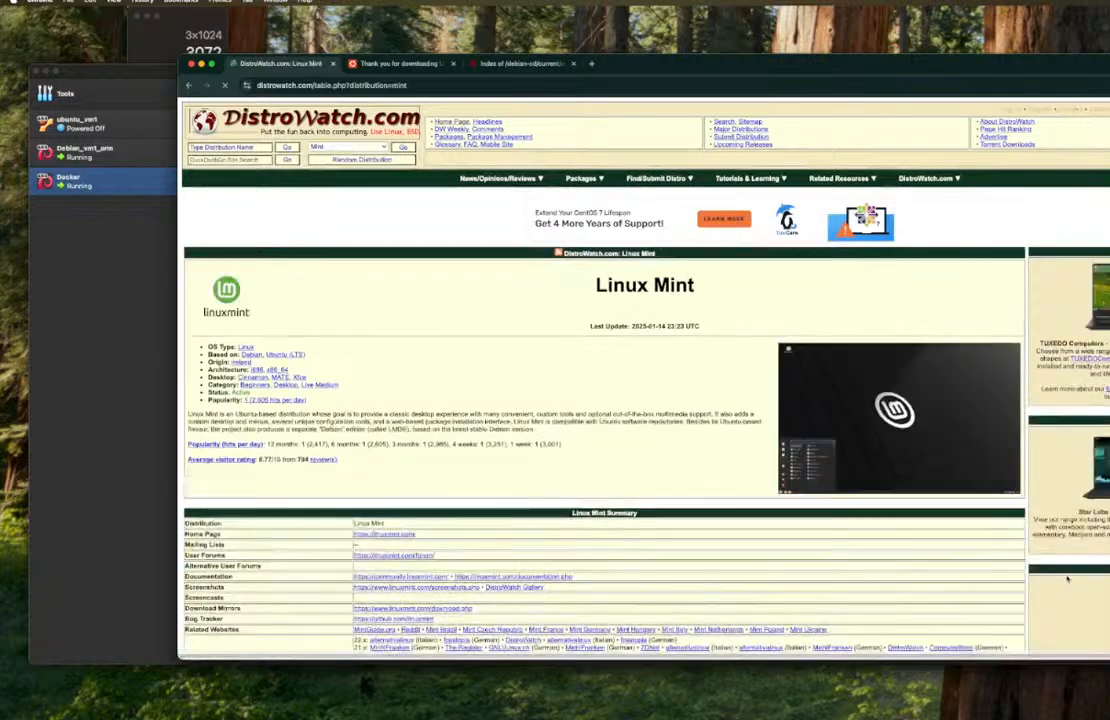
pyautogui.scroll(-10, 697, 405)
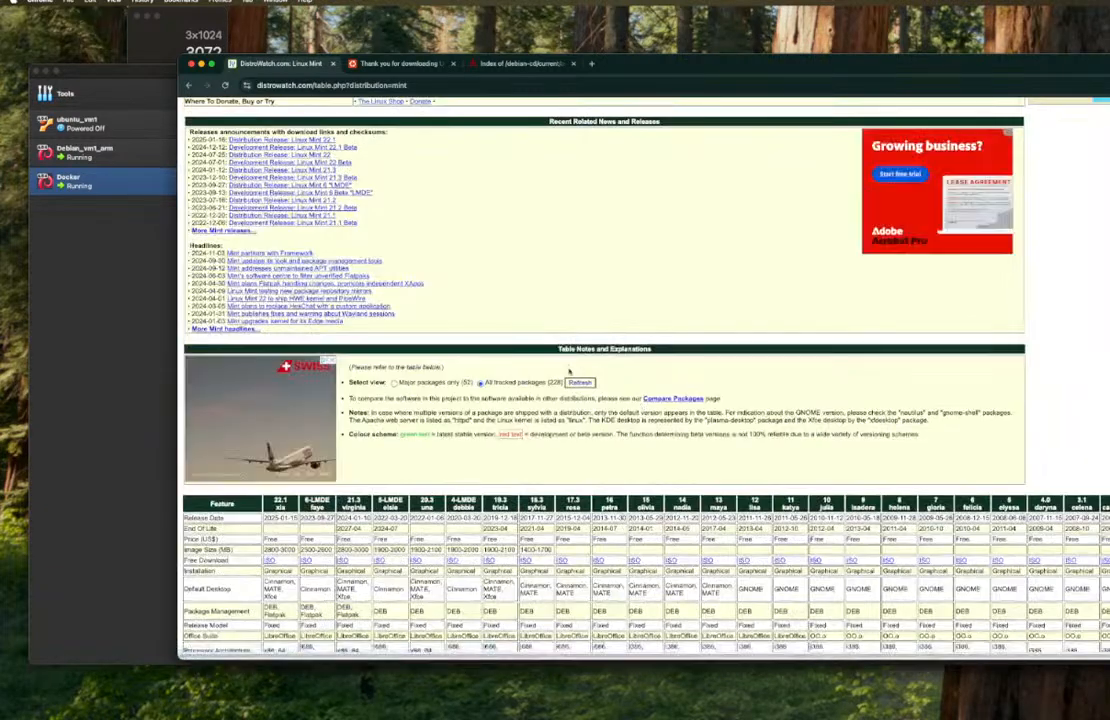
pyautogui.scroll(10, 467, 528)
pyautogui.click(384, 534)
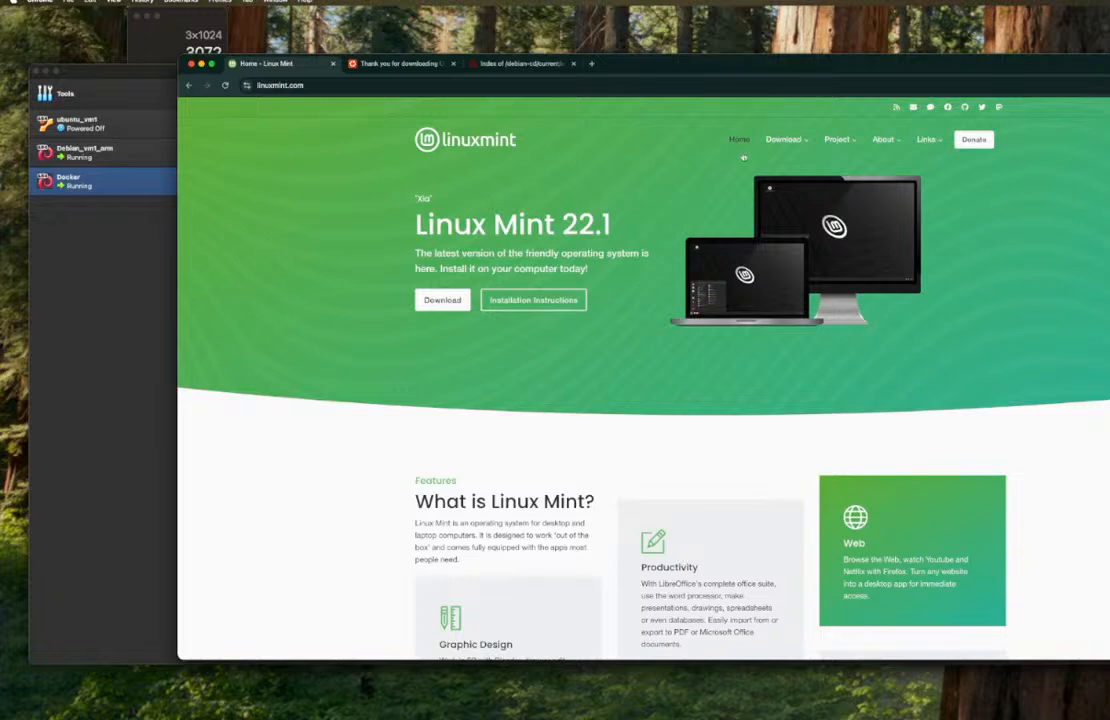
# - Open the Linux Mint 22.1 download page and its installation instructions
pyautogui.moveTo(783, 140)
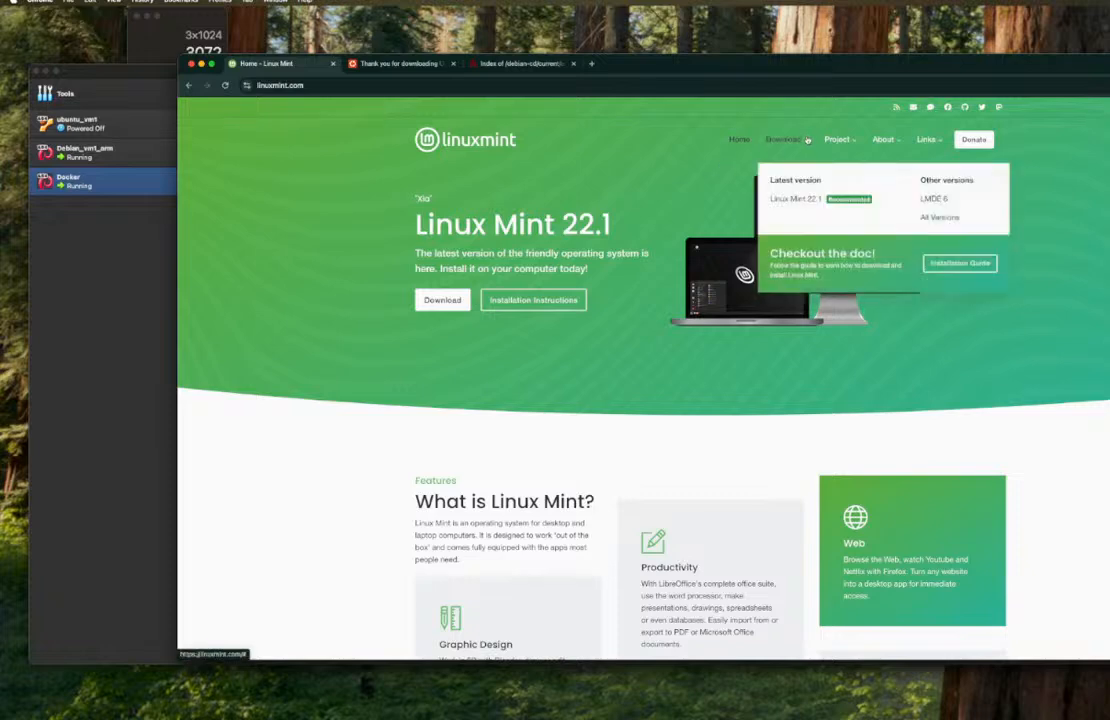
pyautogui.click(805, 204)
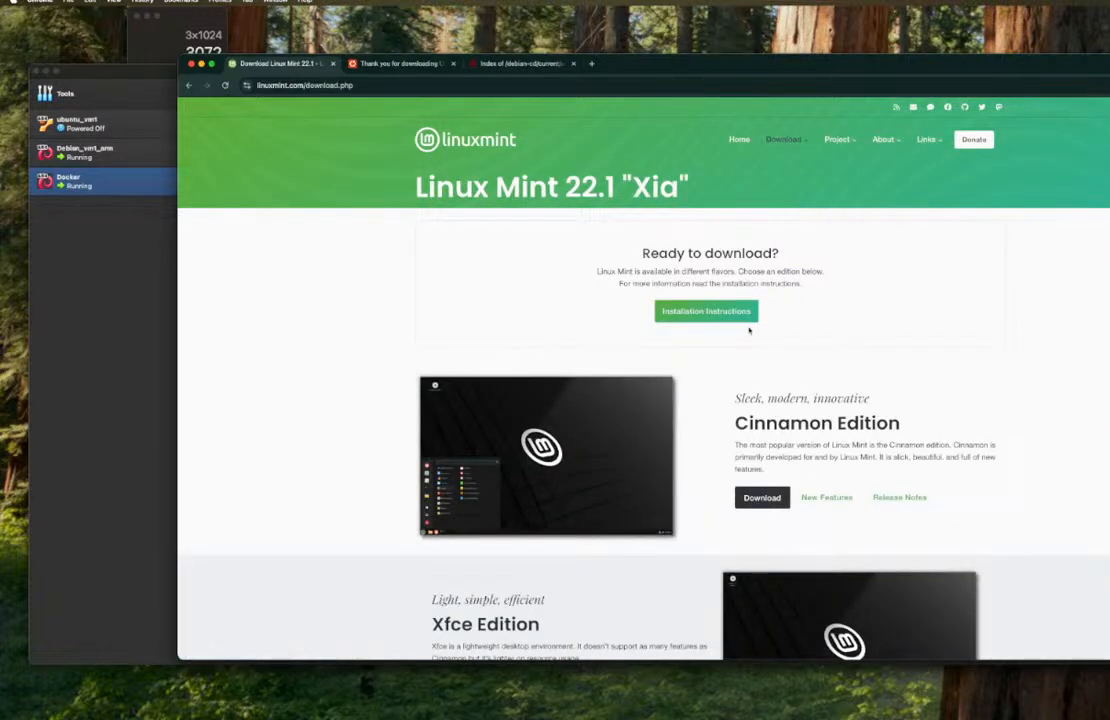
pyautogui.scroll(-1, 735, 328)
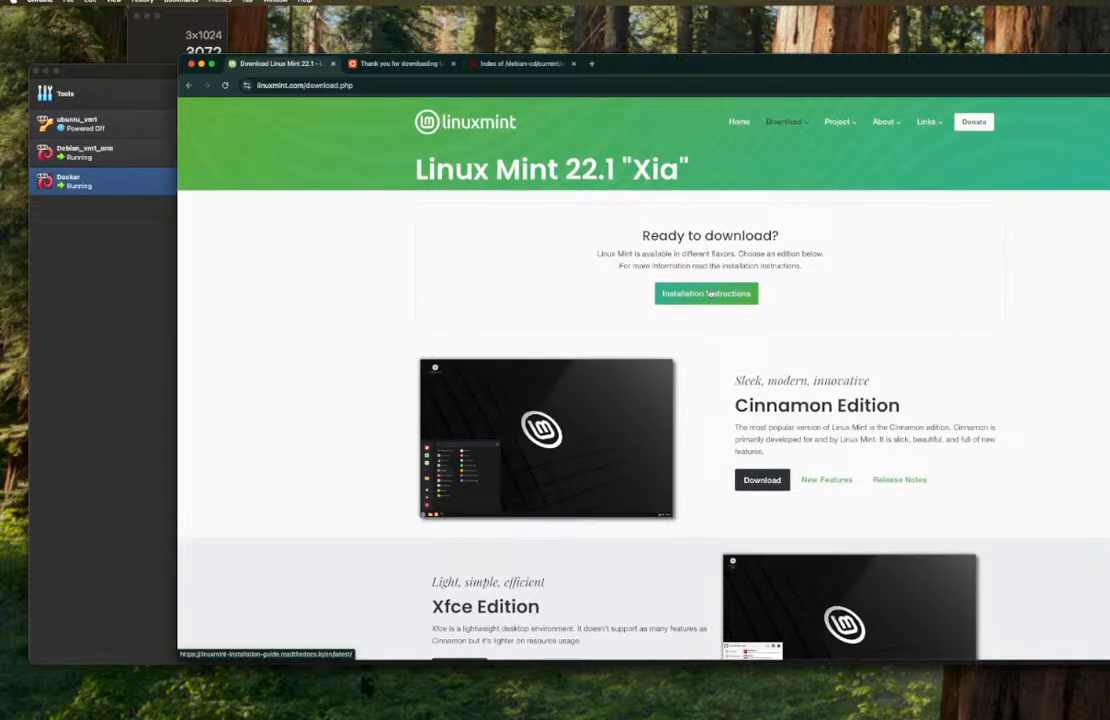
pyautogui.click(709, 293)
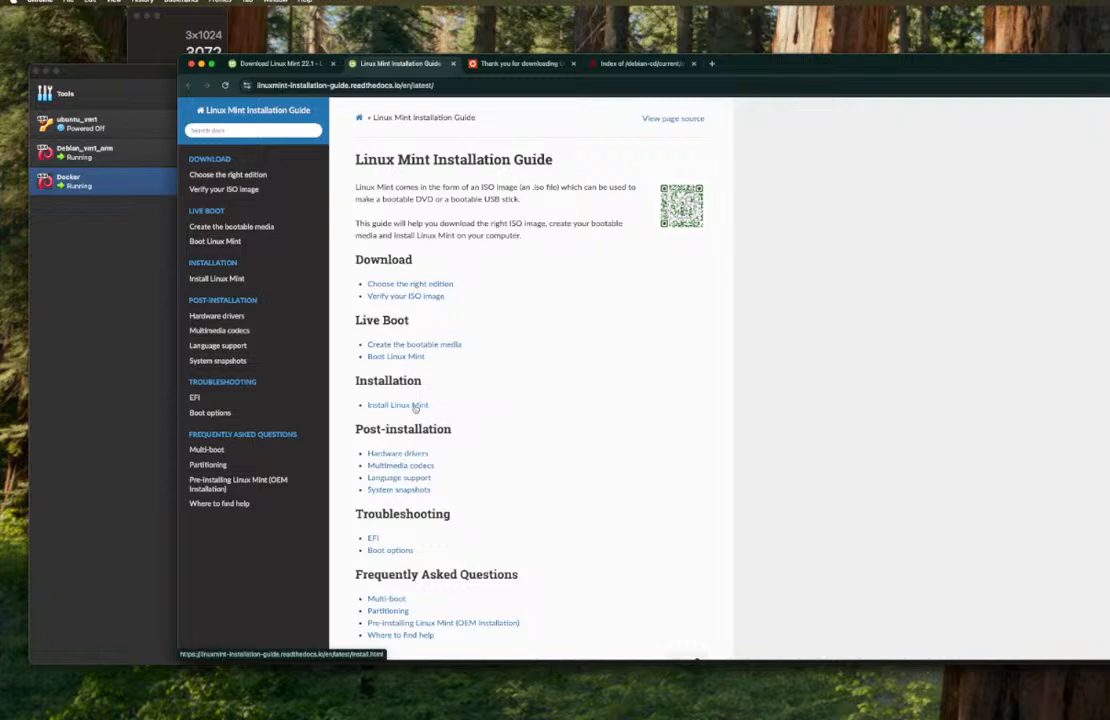
# - Read the guide's Verify your ISO image page down to the authenticity check, and return to the guide's contents
pyautogui.click(398, 297)
pyautogui.scroll(-10, 529, 297)
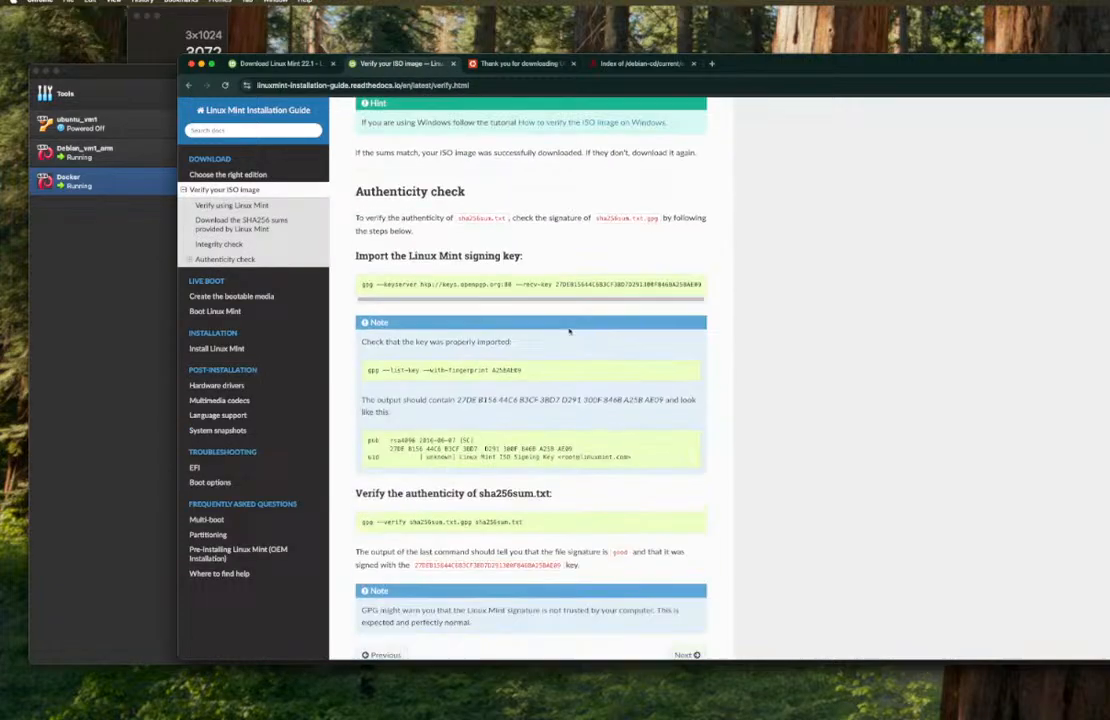
pyautogui.scroll(3, 569, 331)
pyautogui.scroll(6, 569, 331)
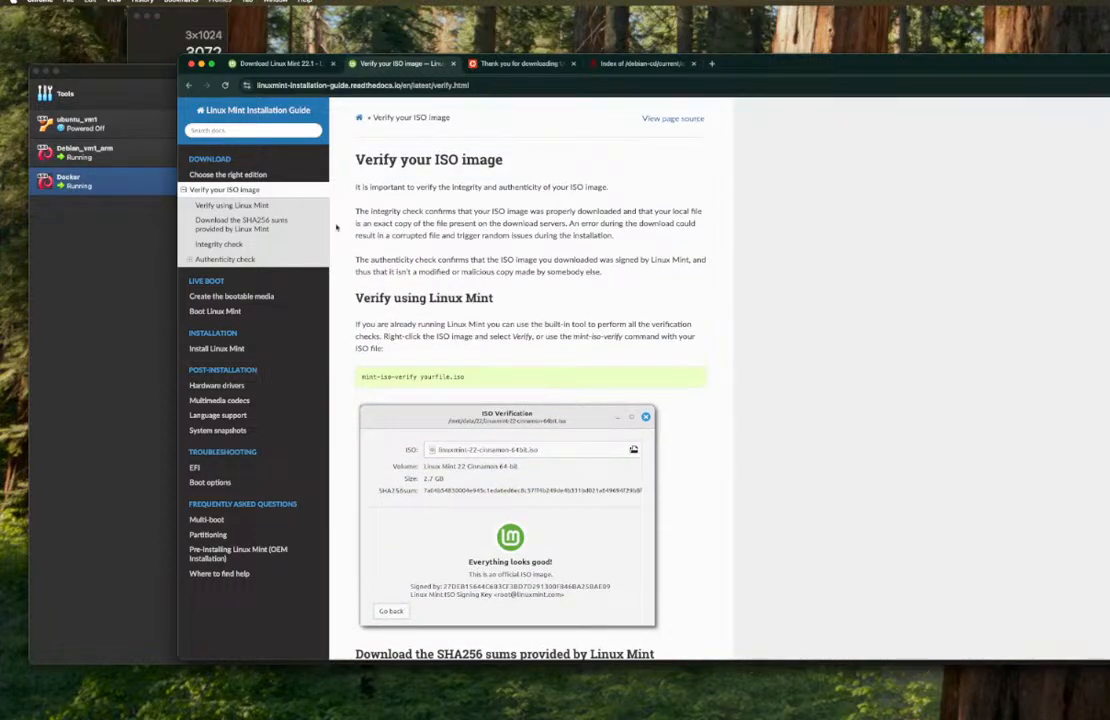
pyautogui.click(188, 86)
pyautogui.scroll(-1, 486, 354)
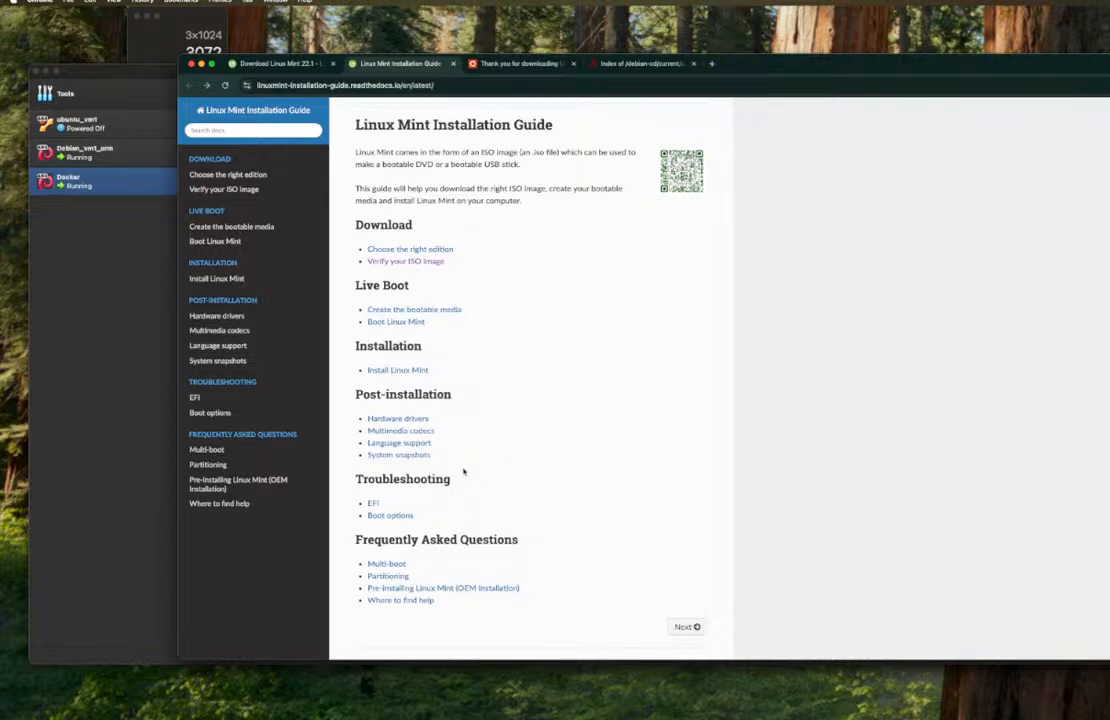
# - Read the Choose the right edition page, including the desktop flavours and 32-bit or 64-bit section, and return to the guide's home page
pyautogui.click(393, 249)
pyautogui.scroll(-4, 472, 338)
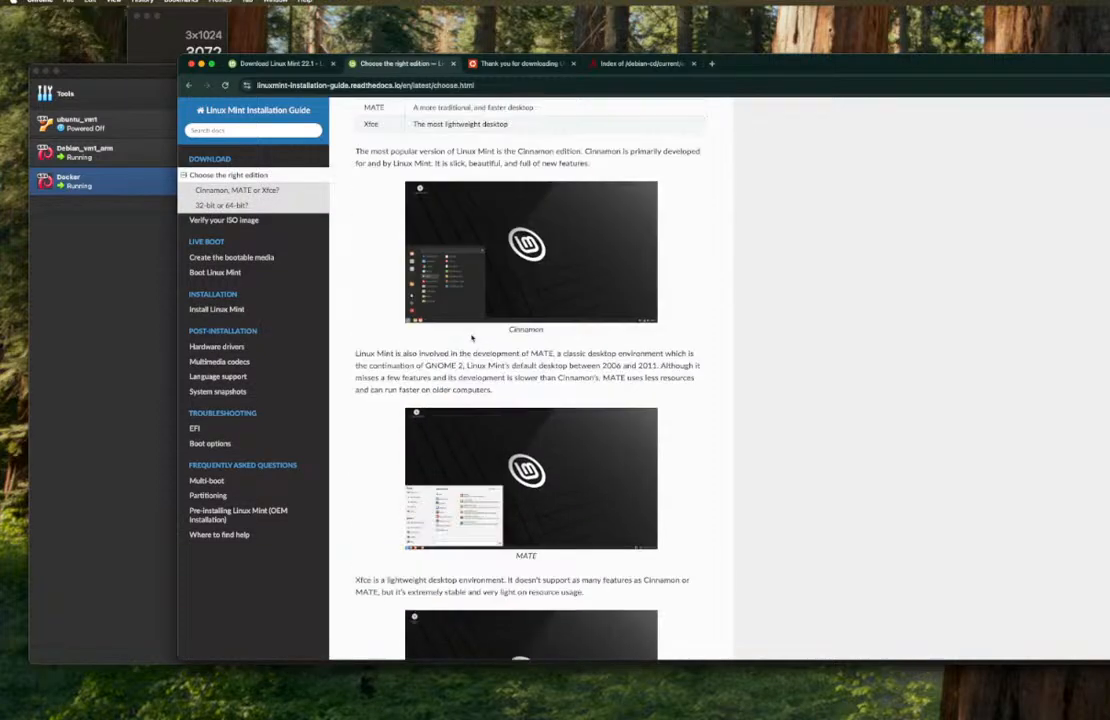
pyautogui.scroll(-6, 472, 338)
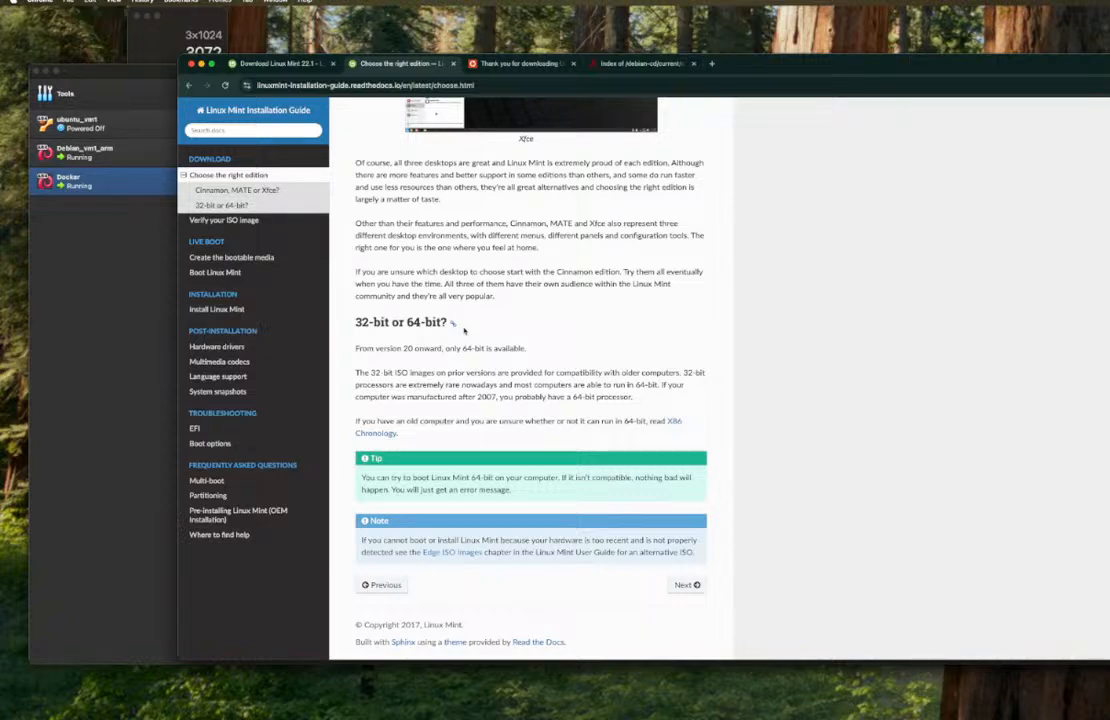
pyautogui.scroll(10, 464, 330)
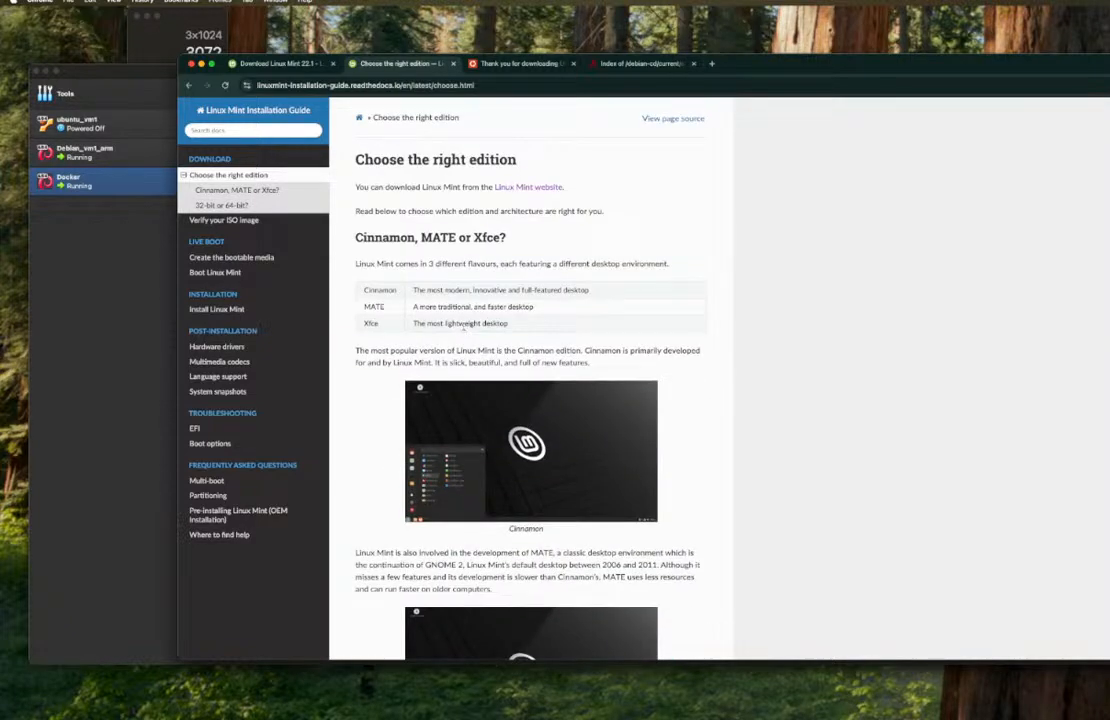
pyautogui.click(360, 119)
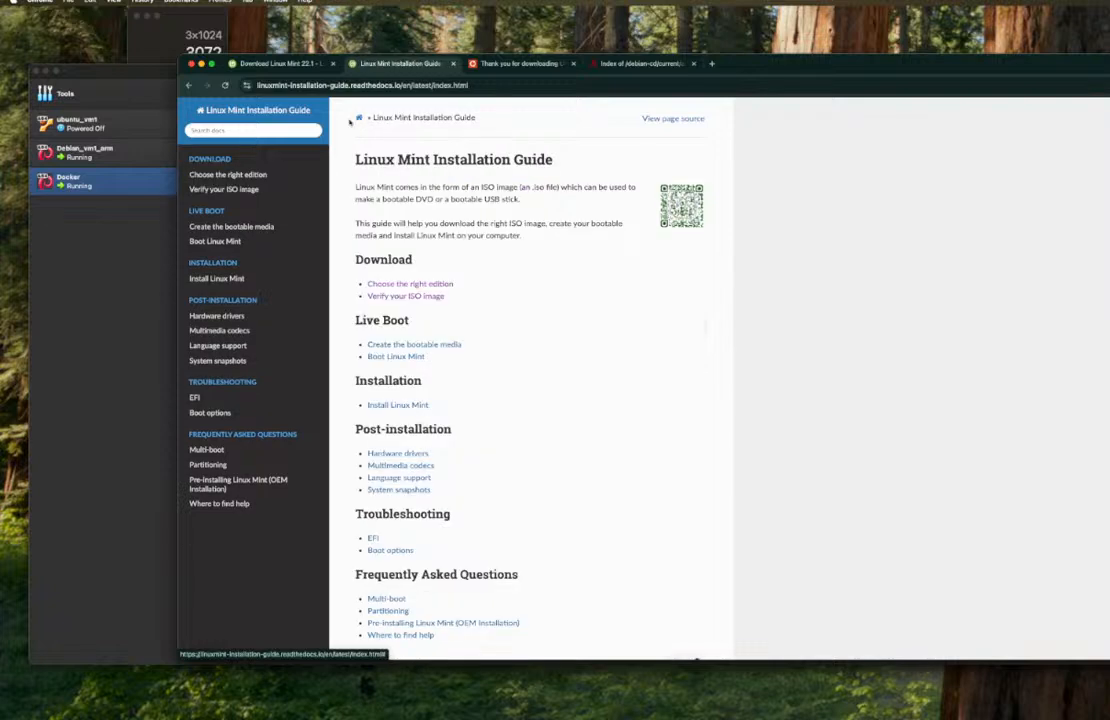
pyautogui.scroll(-1, 468, 232)
pyautogui.scroll(1, 468, 232)
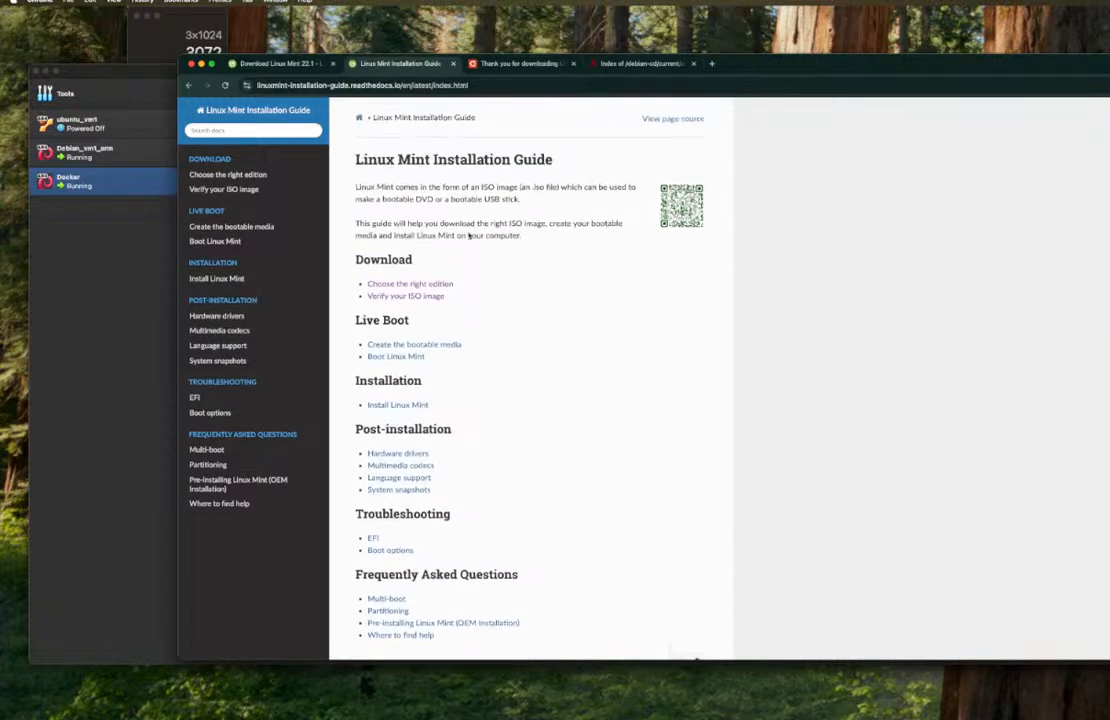
# - Go back to the Linux Mint 22.1 "Xia" download page, look over the editions, and open the Cinnamon Edition download page
pyautogui.click(263, 63)
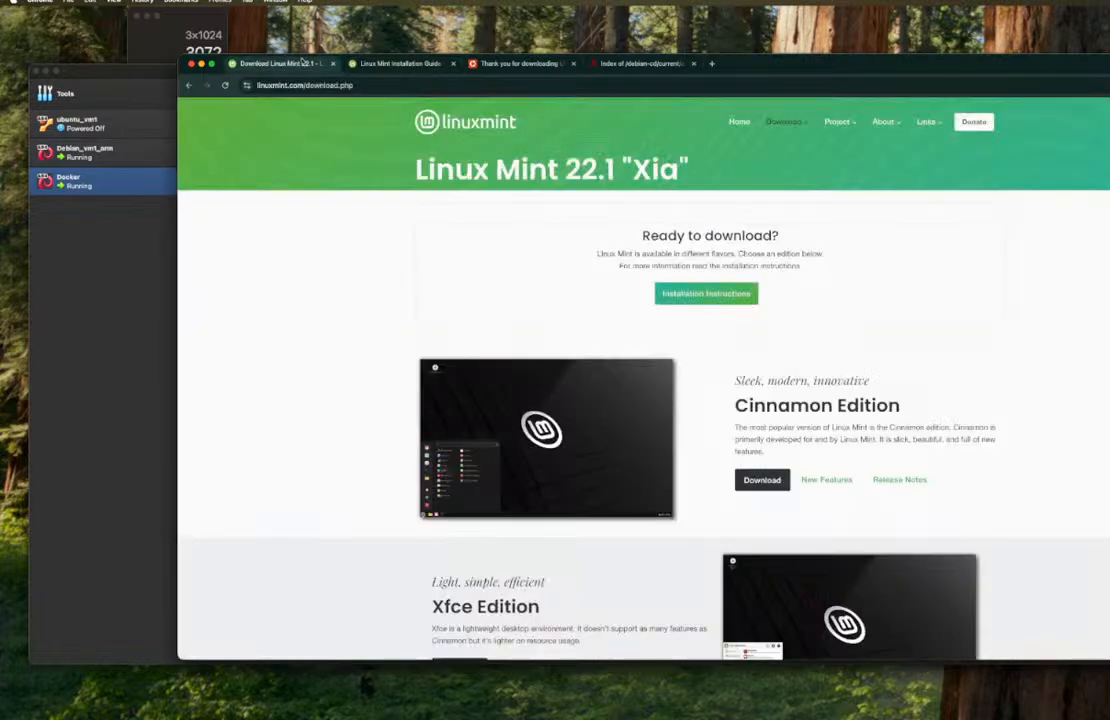
pyautogui.moveTo(785, 124)
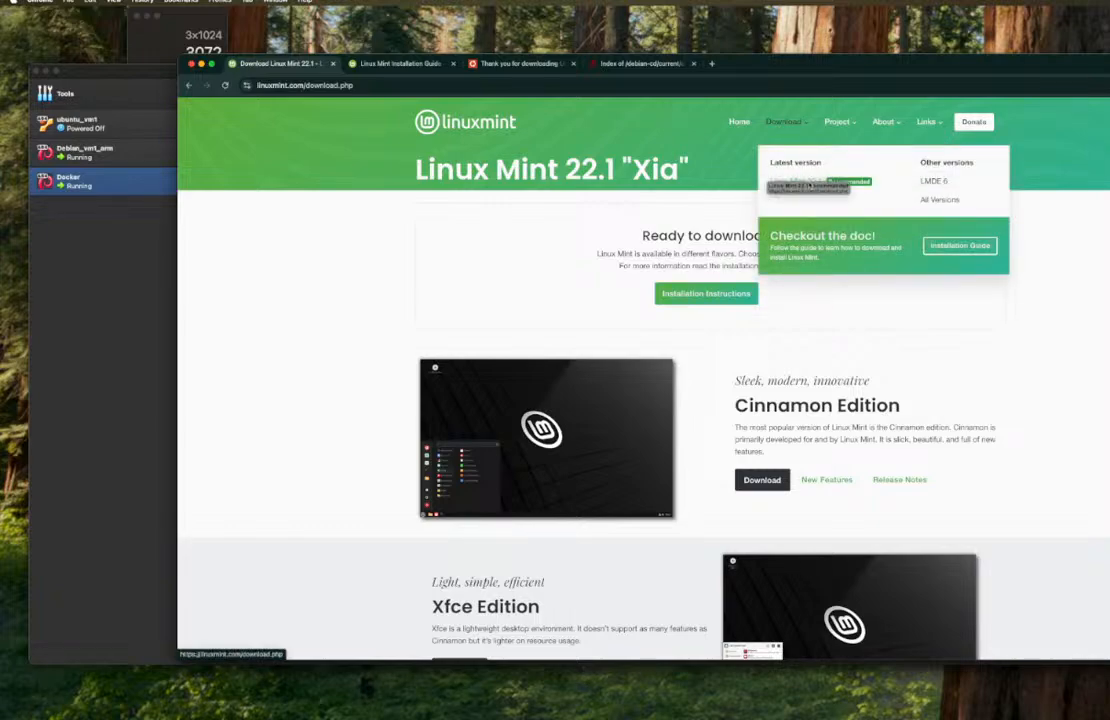
pyautogui.scroll(1, 744, 370)
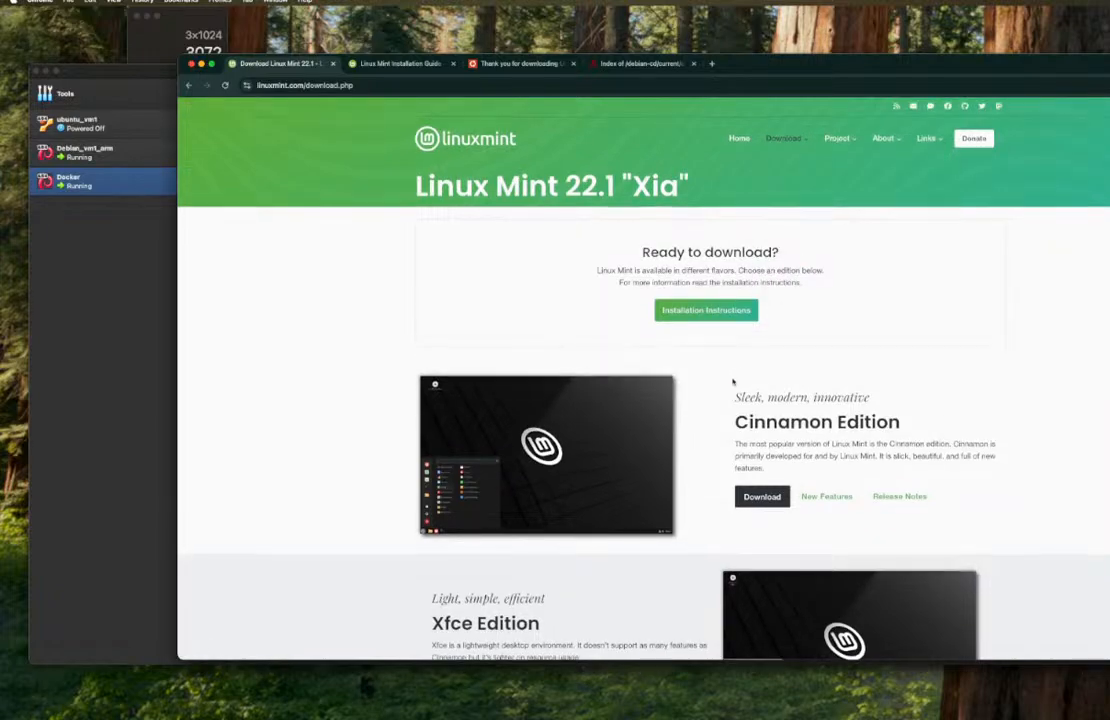
pyautogui.scroll(-5, 744, 370)
pyautogui.scroll(5, 740, 380)
pyautogui.click(765, 497)
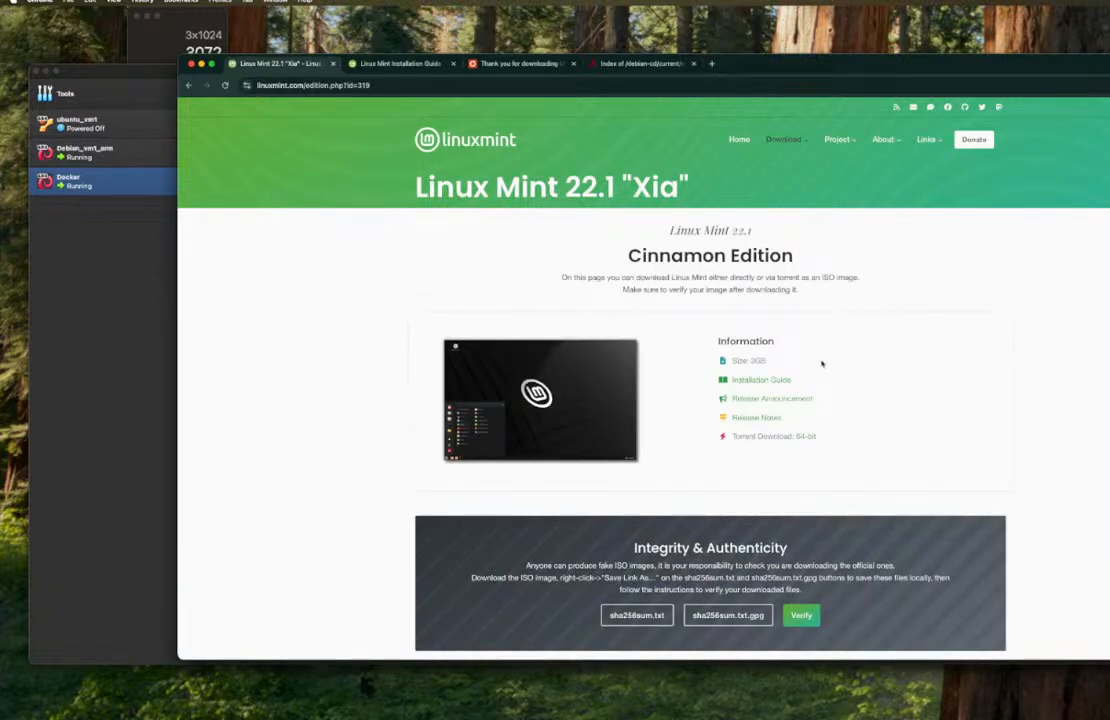
# - Switch to the VirtualBox manager, reveal the desktop, and permanently delete the unconfirmed .crdownload file
pyautogui.click(1088, 133)
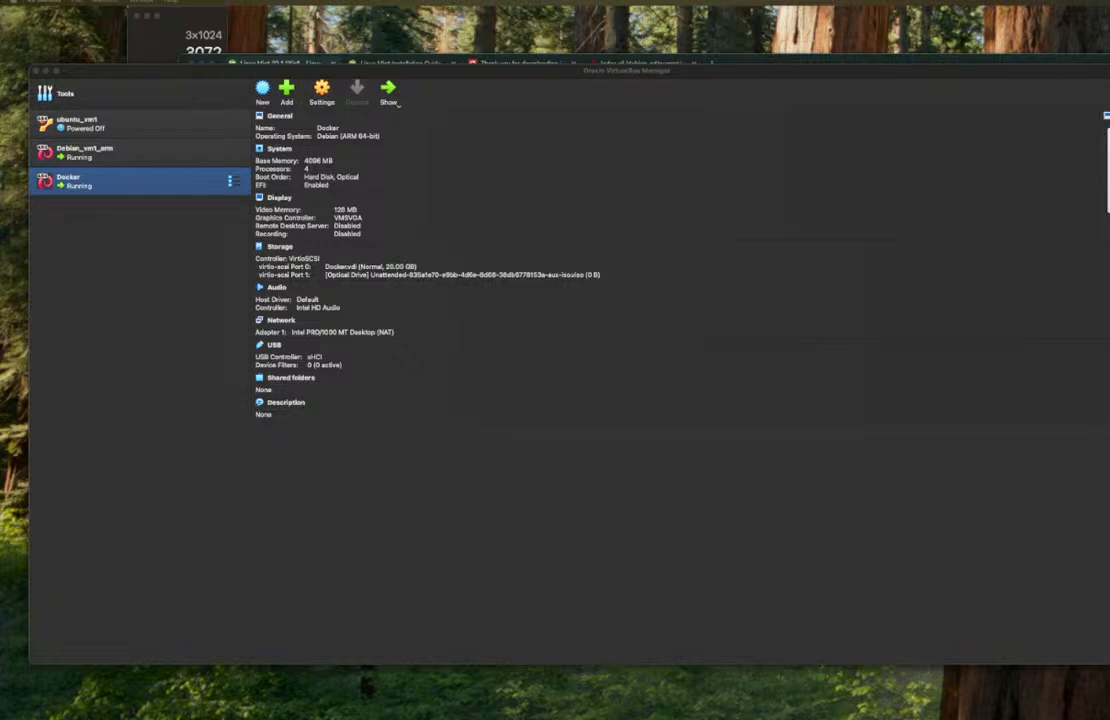
pyautogui.press('F11')
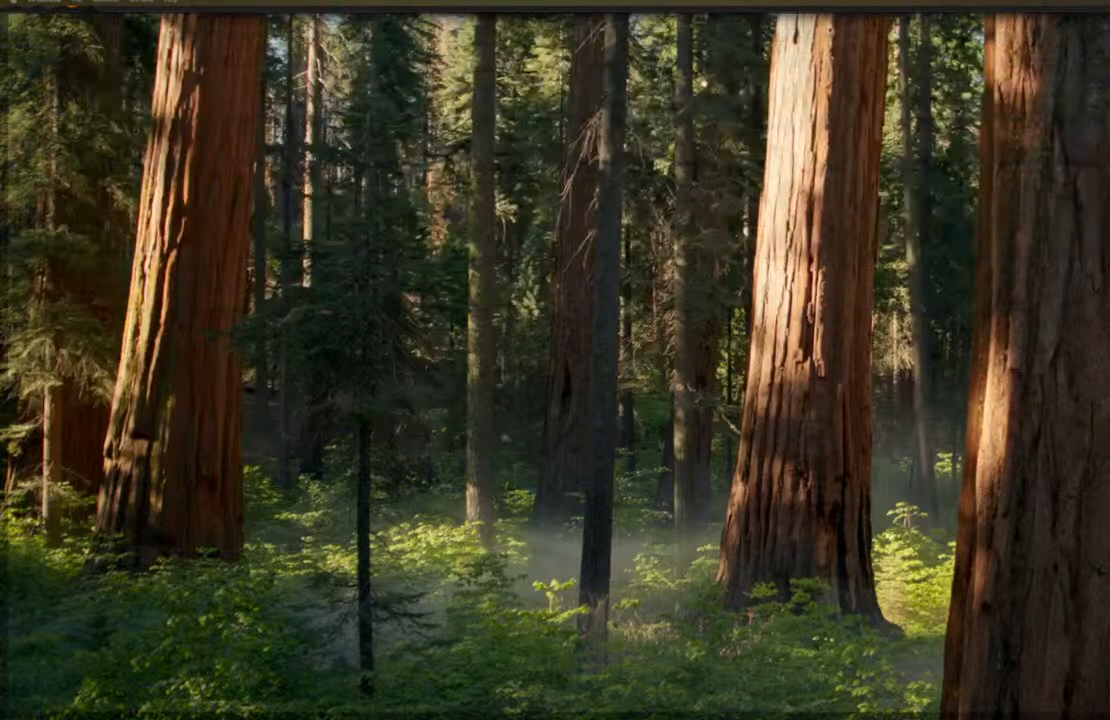
pyautogui.press('F11')
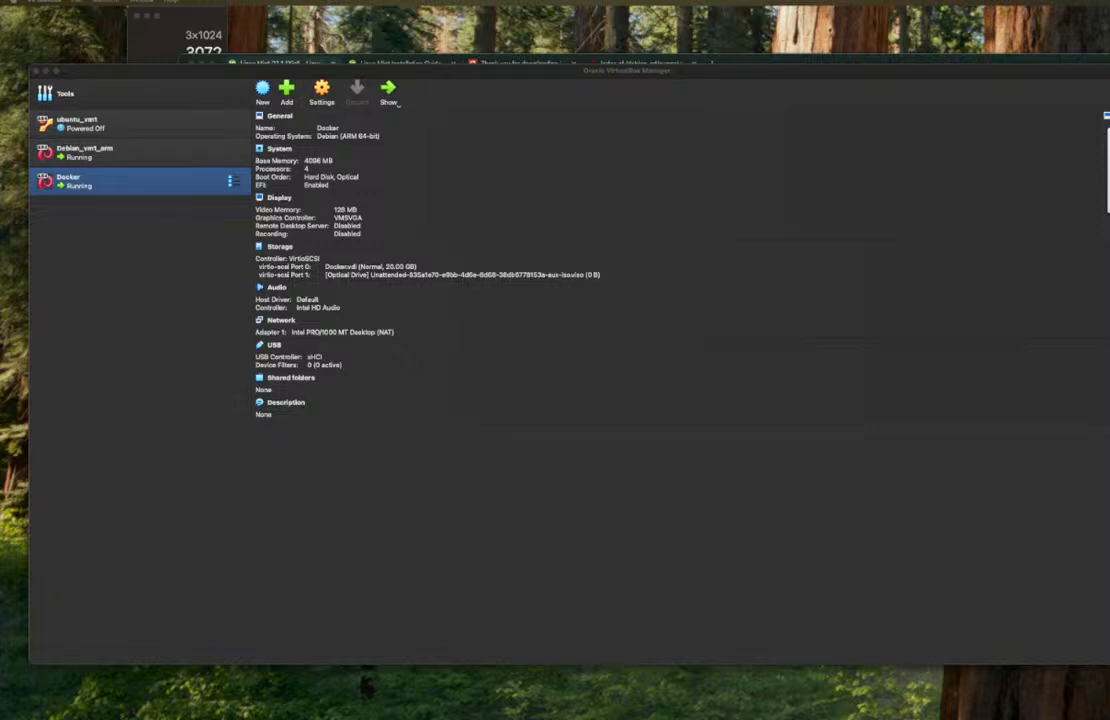
pyautogui.press('F11')
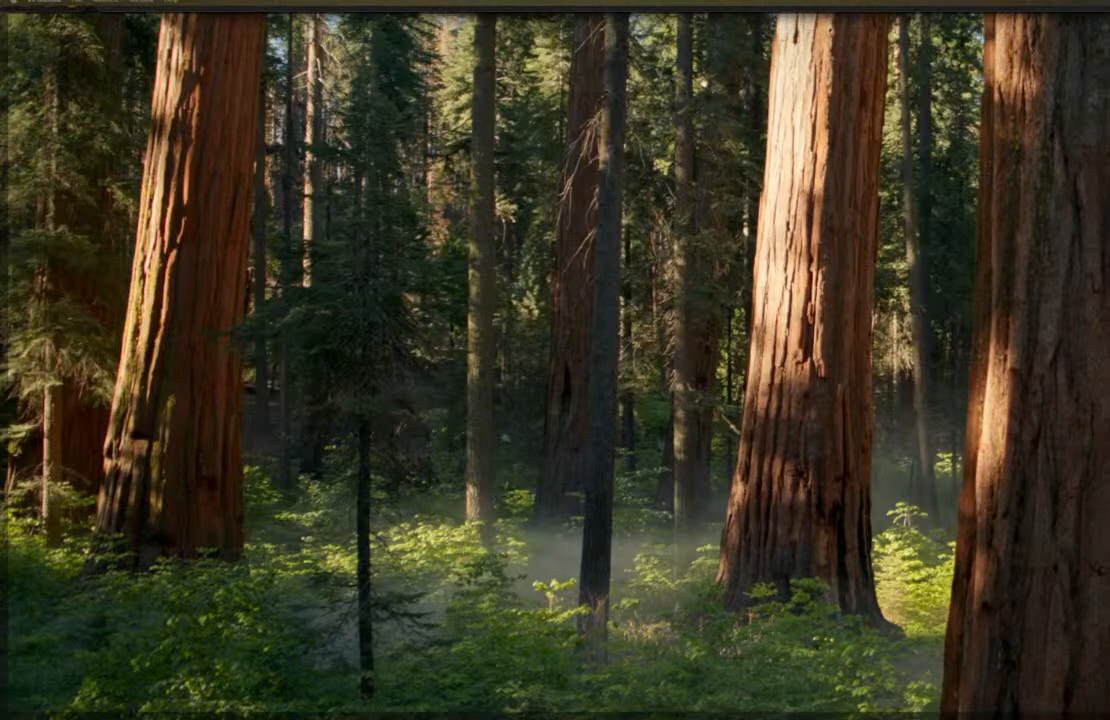
pyautogui.press('F11')
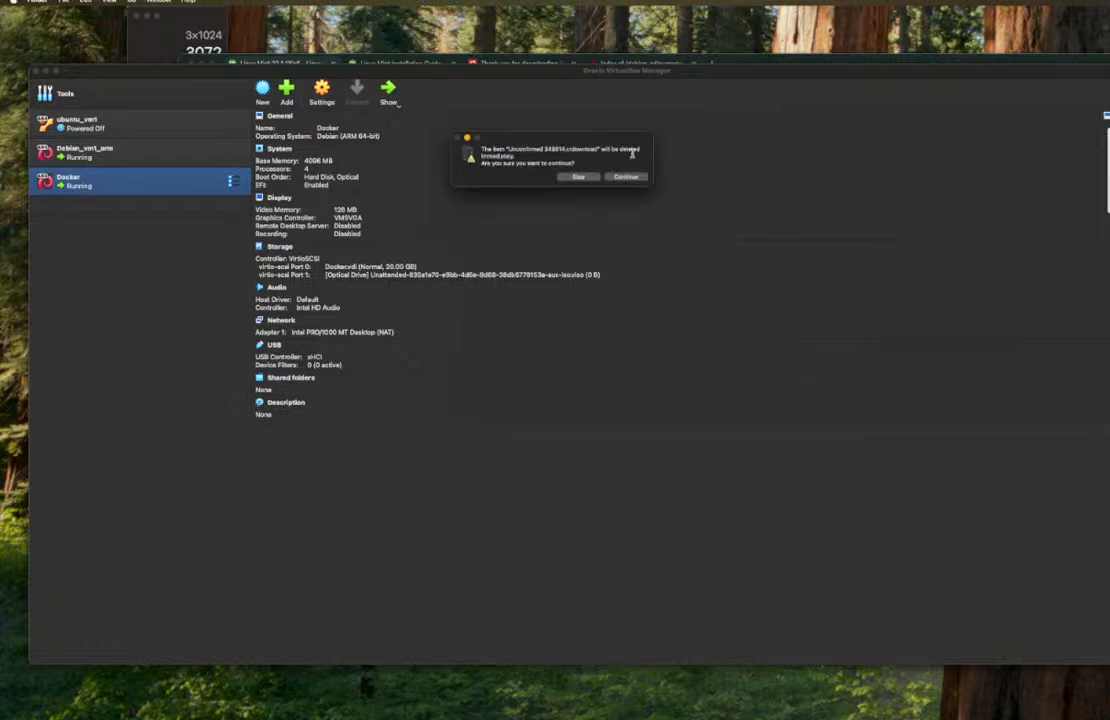
pyautogui.click(628, 177)
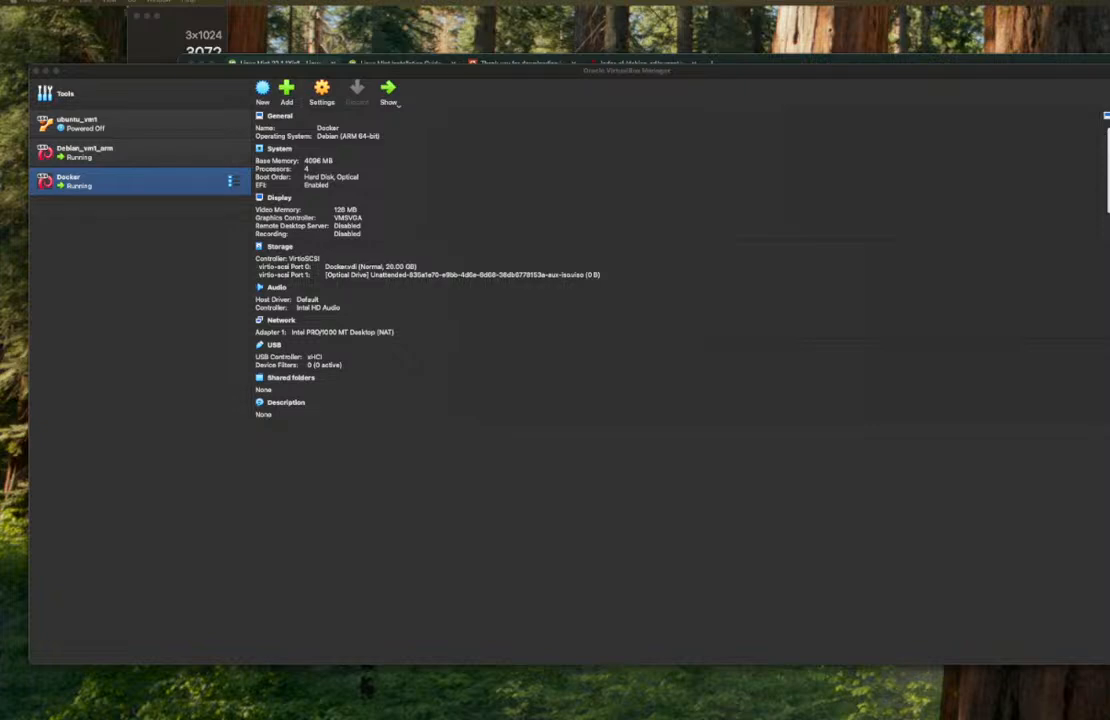
# - Move the Finder Movies and Final Cut windows out of view, and reposition the VirtualBox manager window over the browser
pyautogui.click(157, 140)
pyautogui.moveTo(195, 74); pyautogui.dragTo(211, 103)
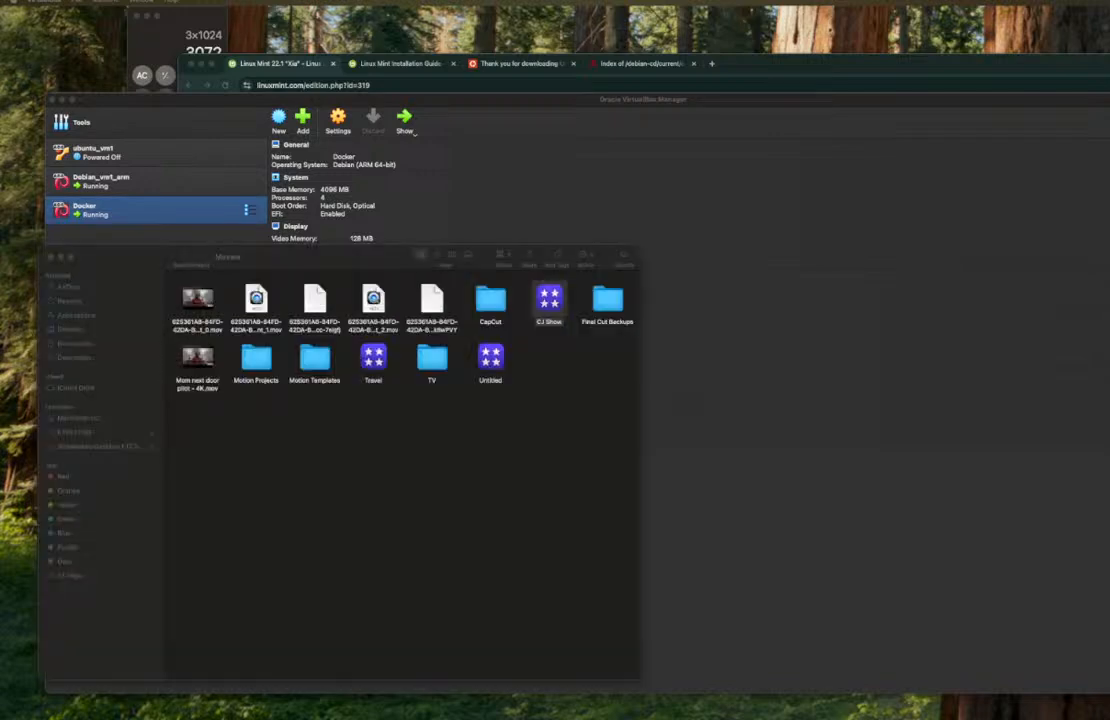
pyautogui.moveTo(290, 260); pyautogui.dragTo(235, 716)
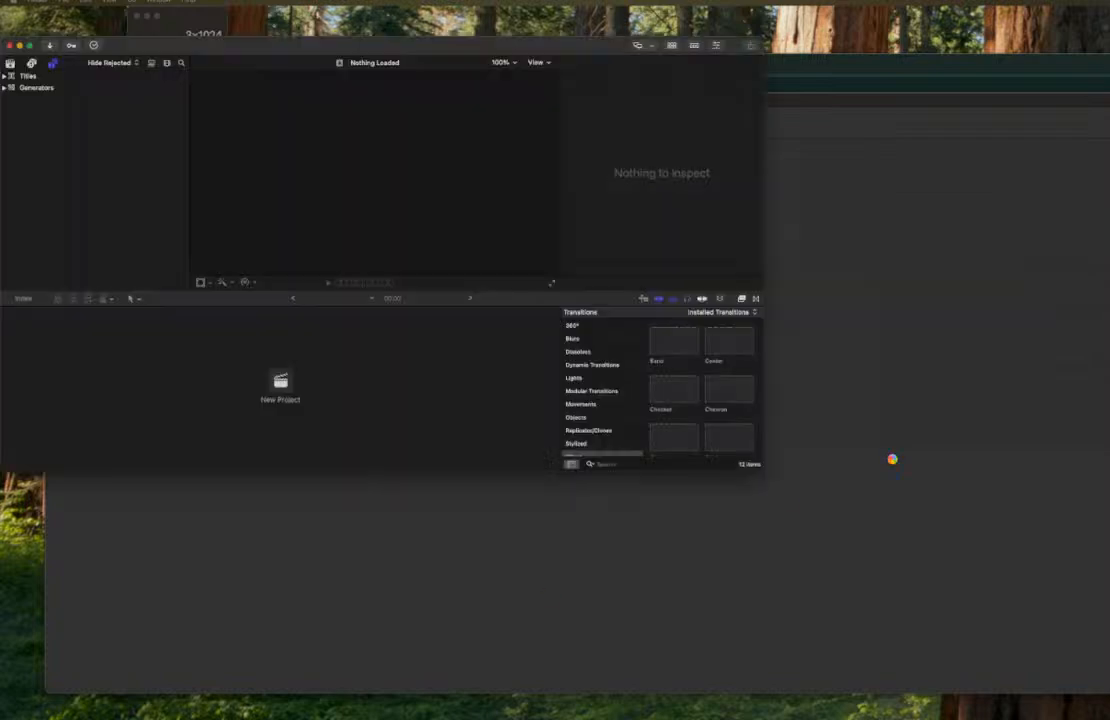
pyautogui.moveTo(508, 44); pyautogui.dragTo(45, 719)
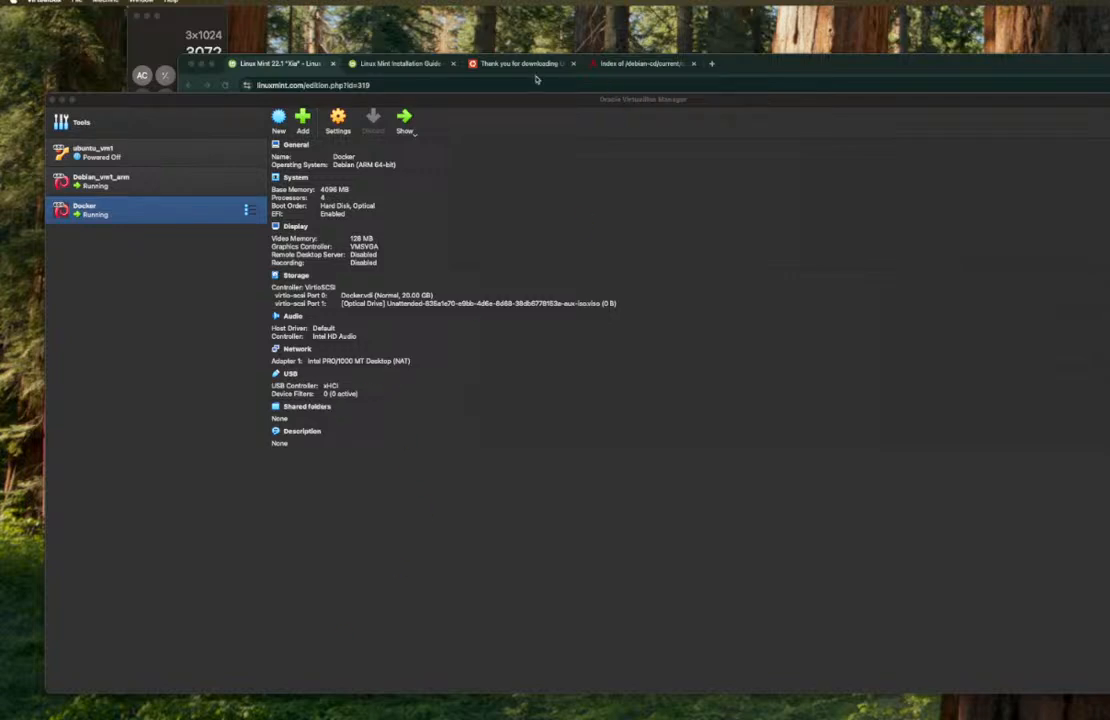
pyautogui.moveTo(780, 96); pyautogui.dragTo(700, 43)
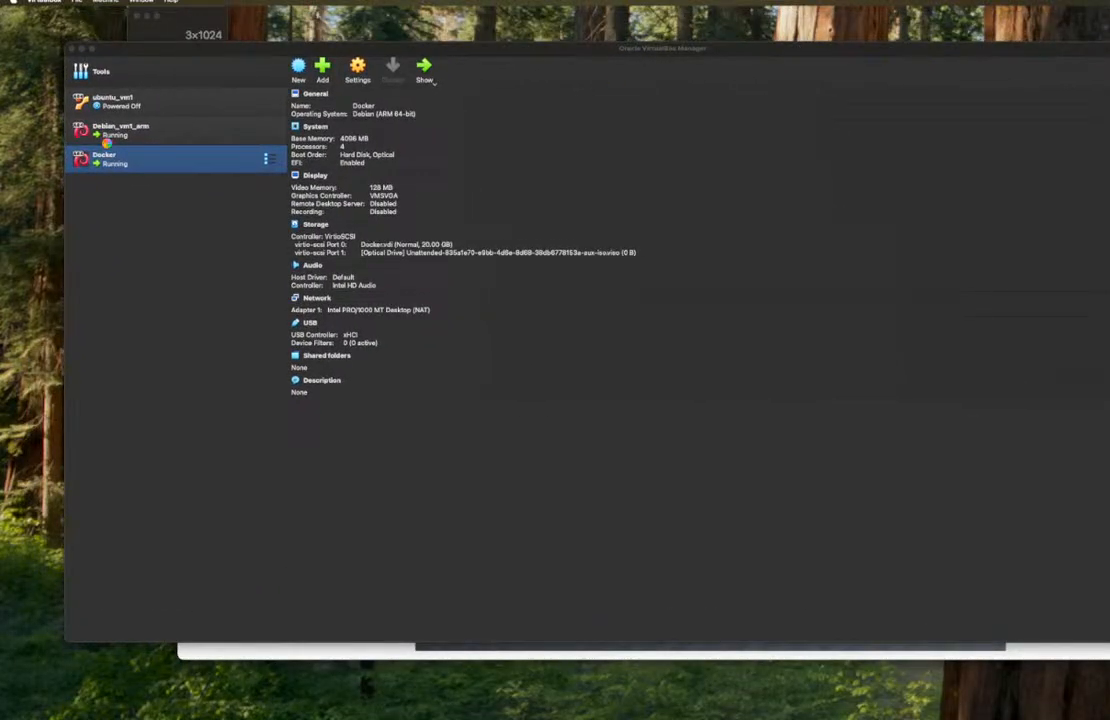
# - Check the Steam application menu, dismiss it, and move the Steam sign-in window out of view
pyautogui.click(38, 2)
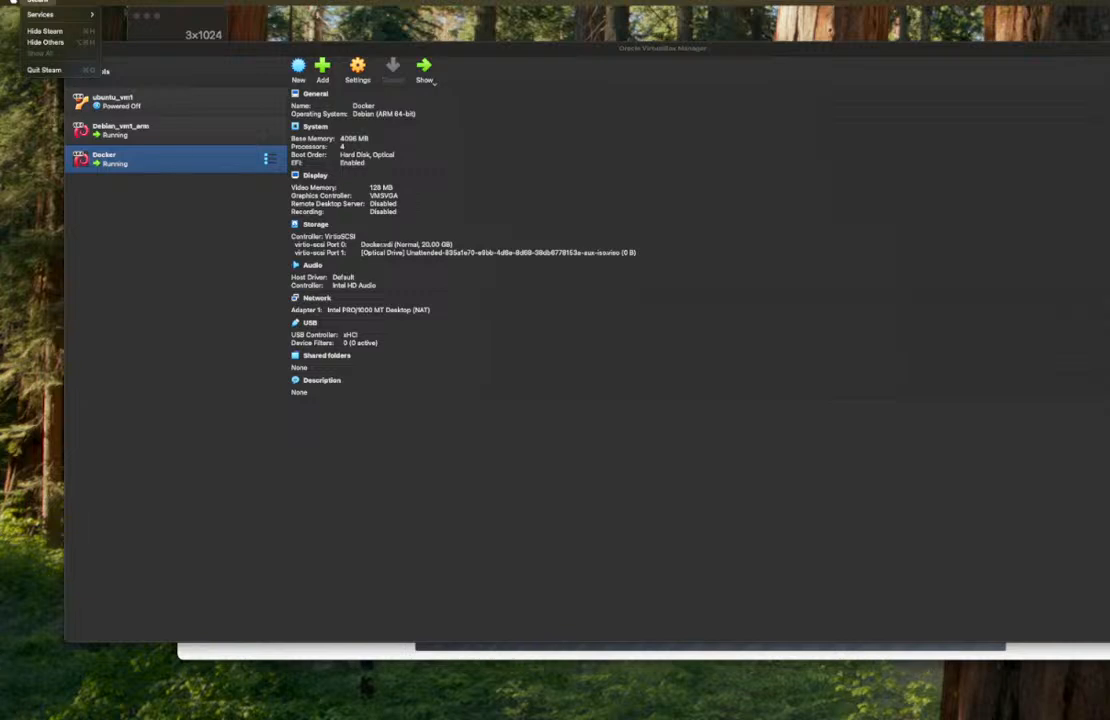
pyautogui.press('Escape')
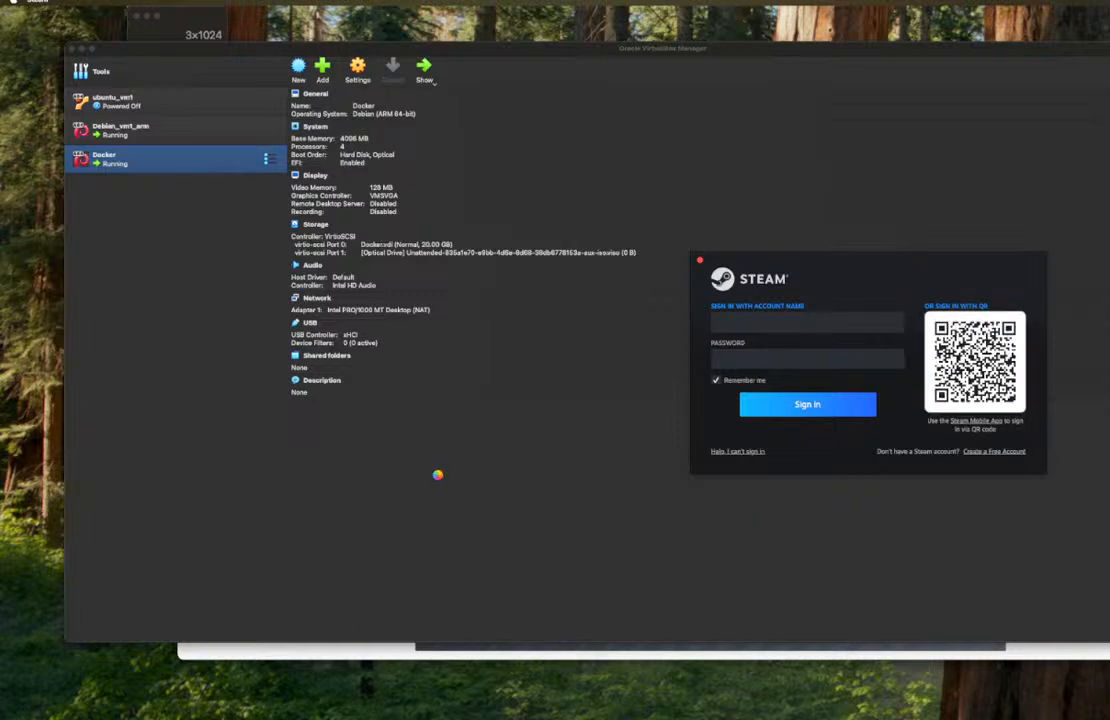
pyautogui.moveTo(795, 268); pyautogui.dragTo(320, 715)
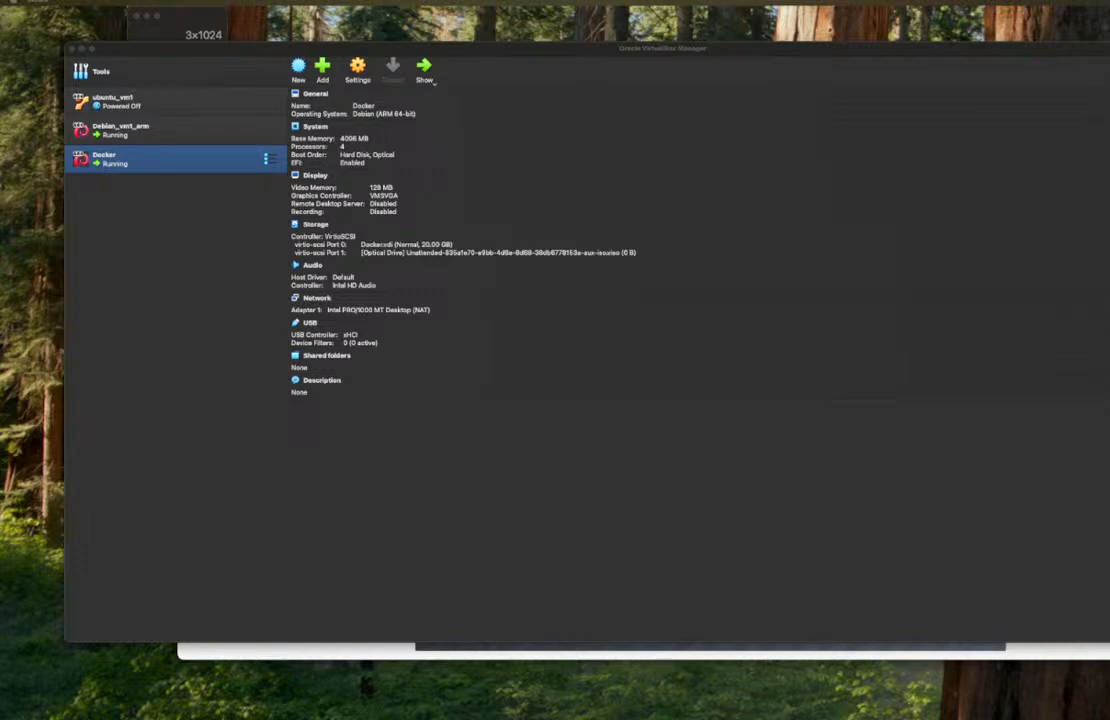
# - Open the Applications folder in Finder and browse Steam's package contents down to the public folder inside Contents and Resources
pyautogui.press('super+shift+a')
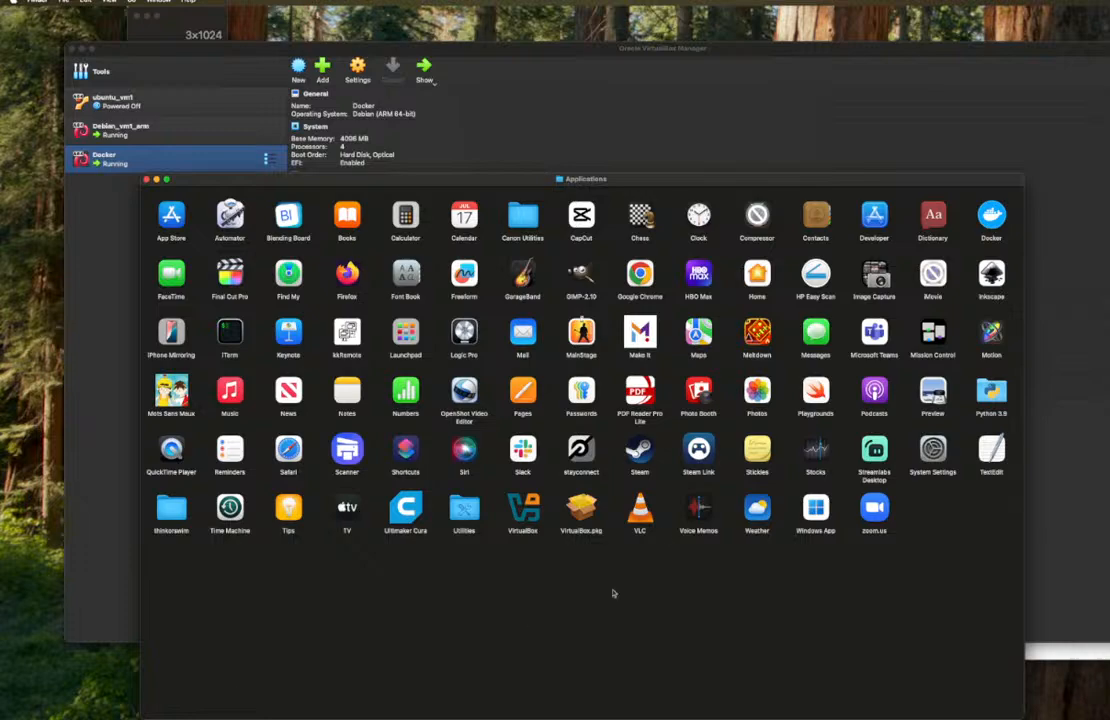
pyautogui.rightClick(645, 455)
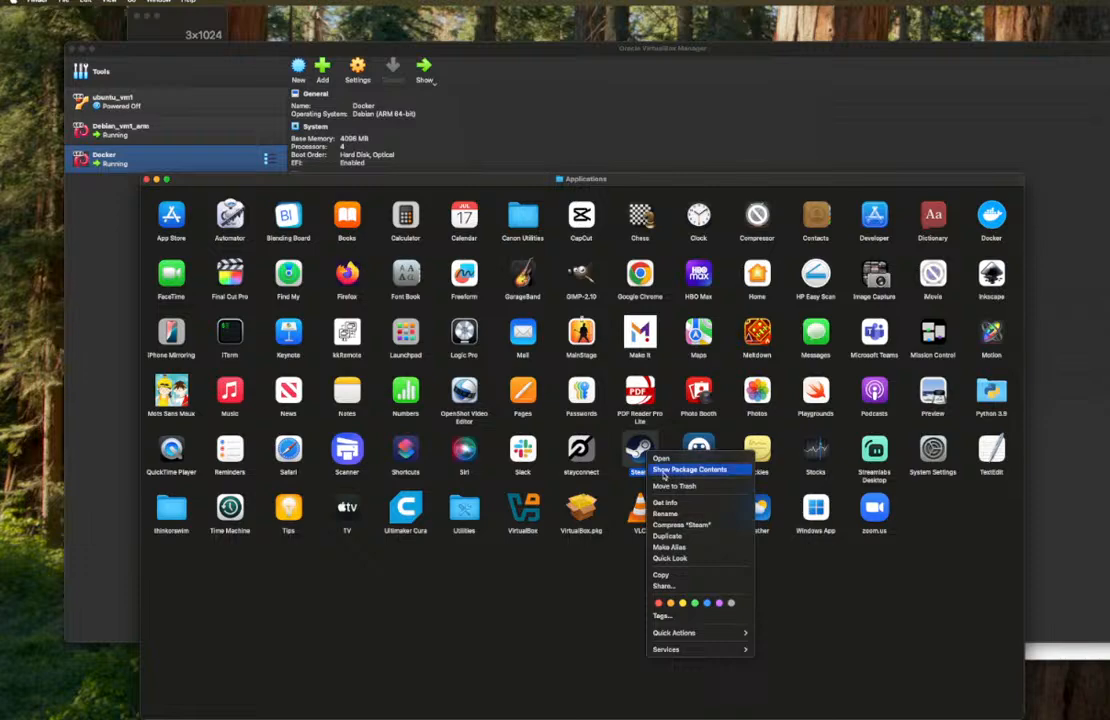
pyautogui.click(663, 470)
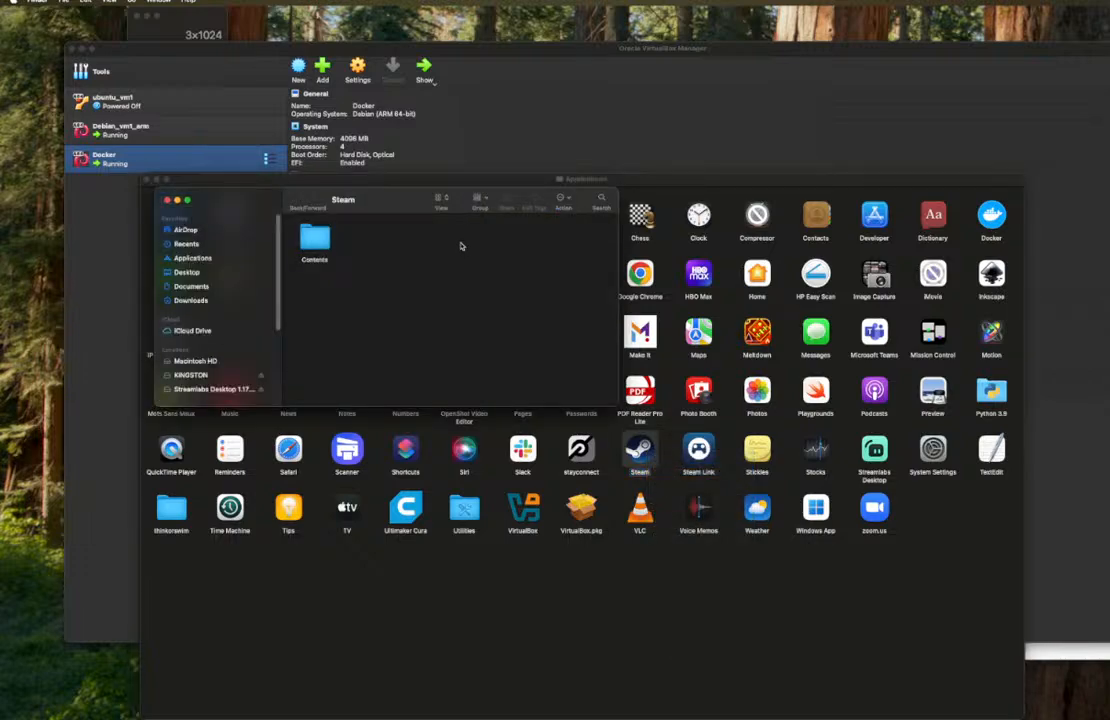
pyautogui.doubleClick(306, 243)
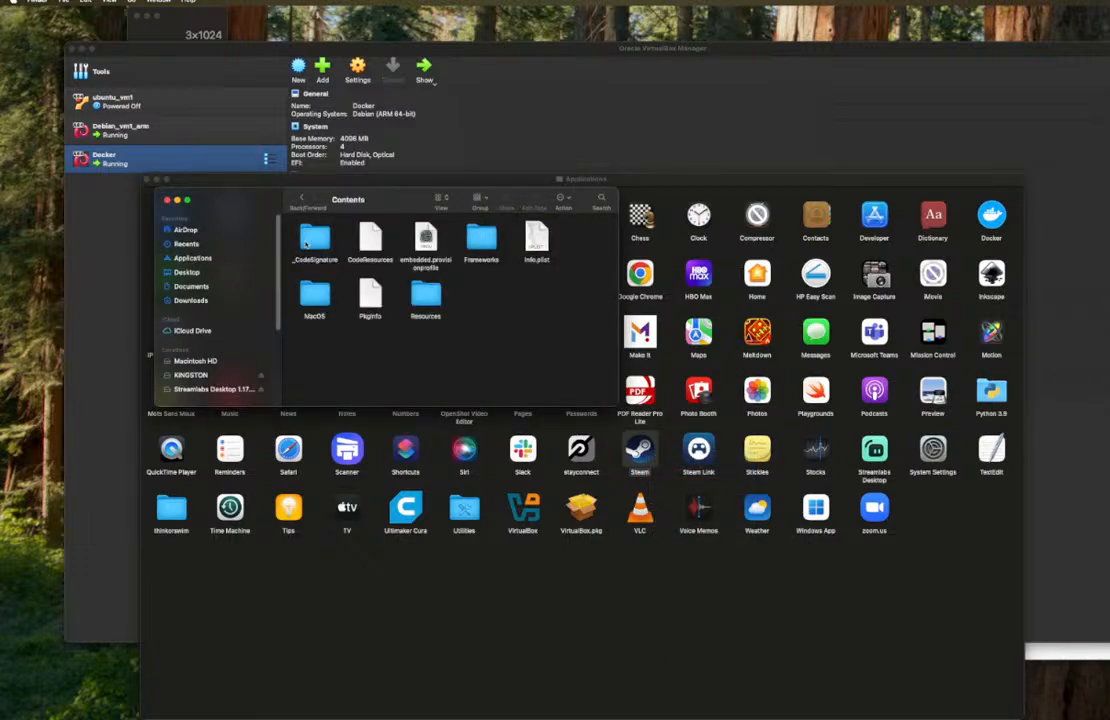
pyautogui.doubleClick(423, 298)
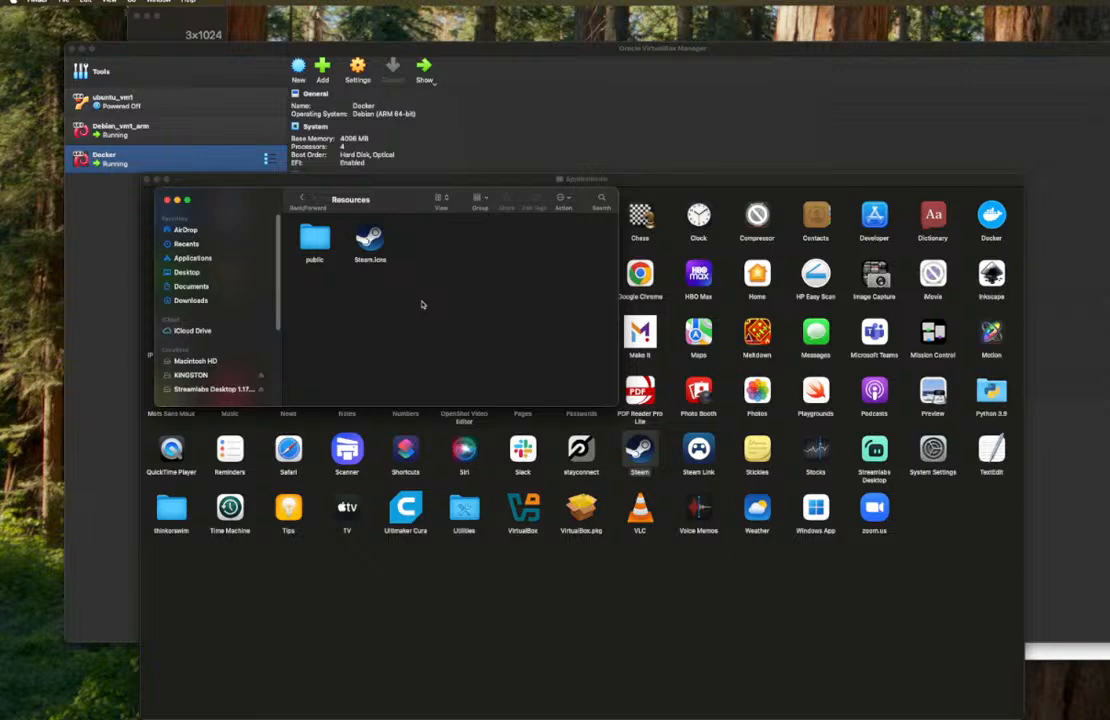
pyautogui.doubleClick(314, 238)
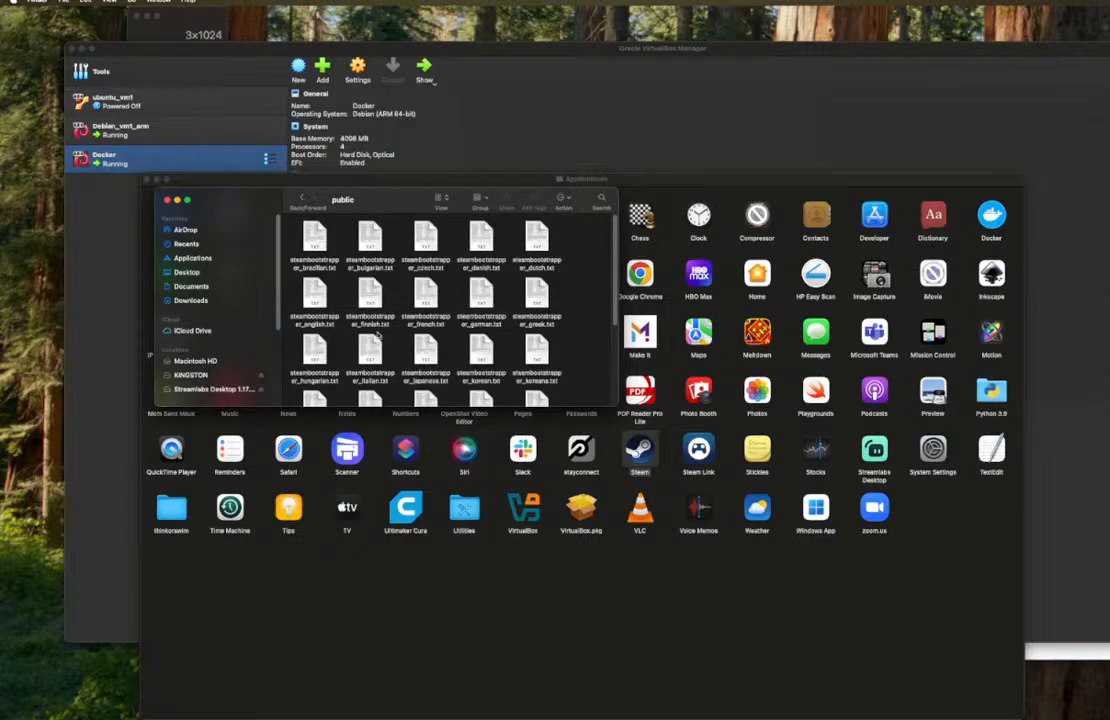
# - Go back to the top level of the Steam package and close the Steam and Applications Finder windows
pyautogui.click(302, 199)
pyautogui.click(302, 199)
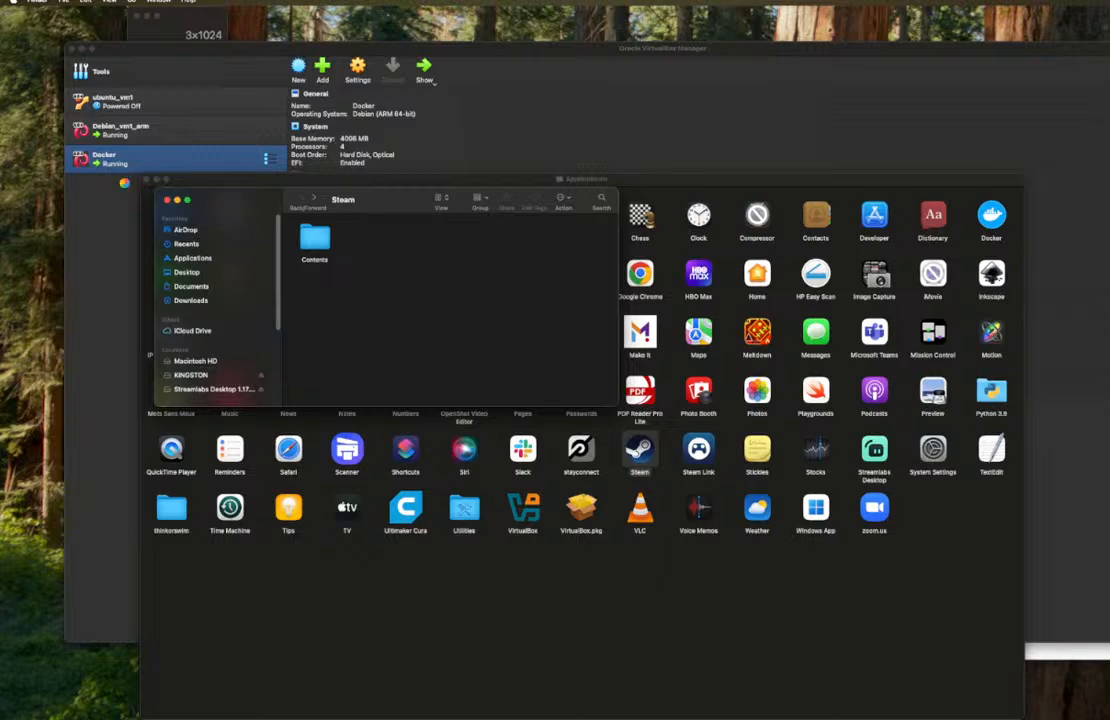
pyautogui.click(147, 181)
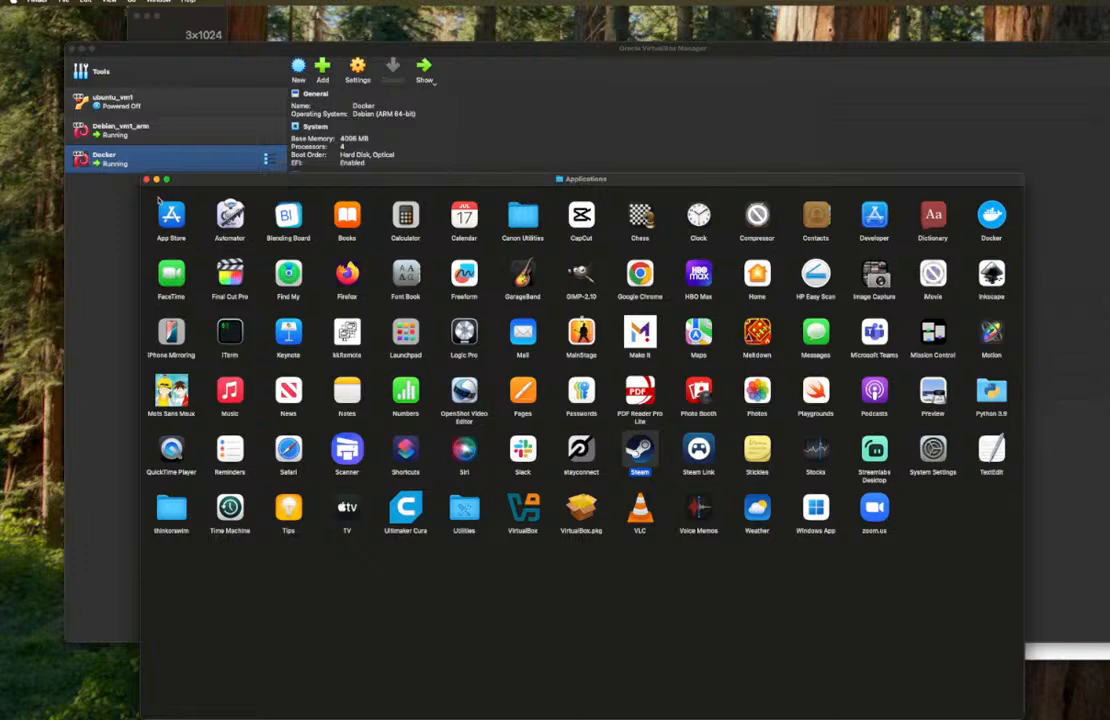
pyautogui.click(146, 179)
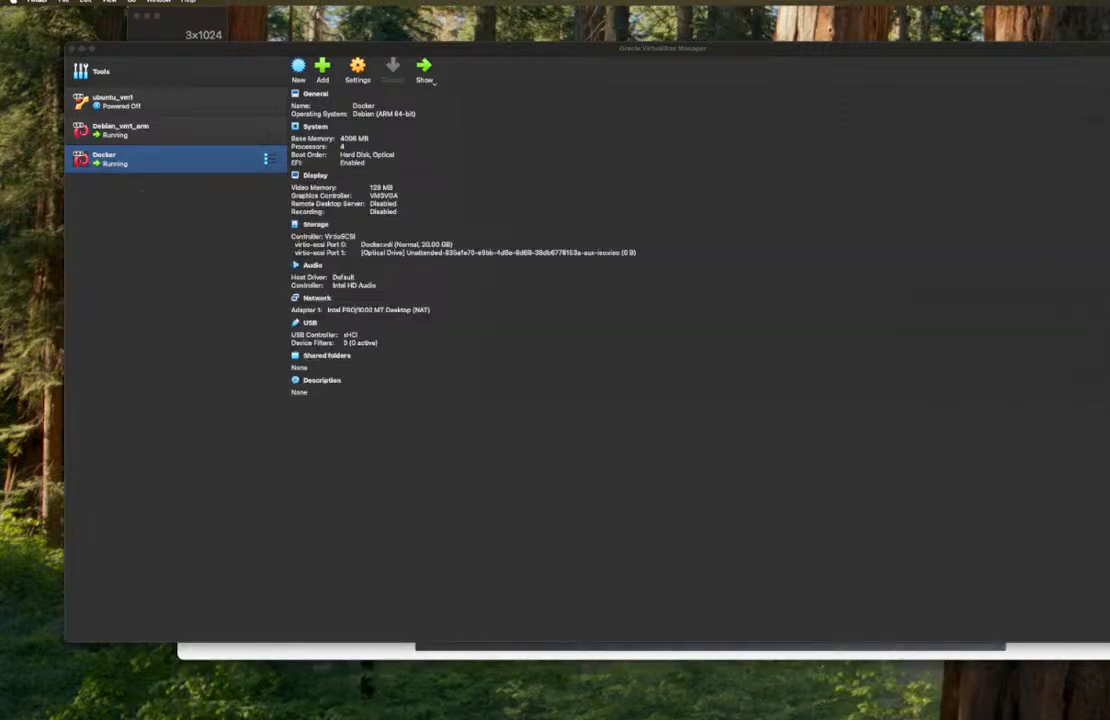